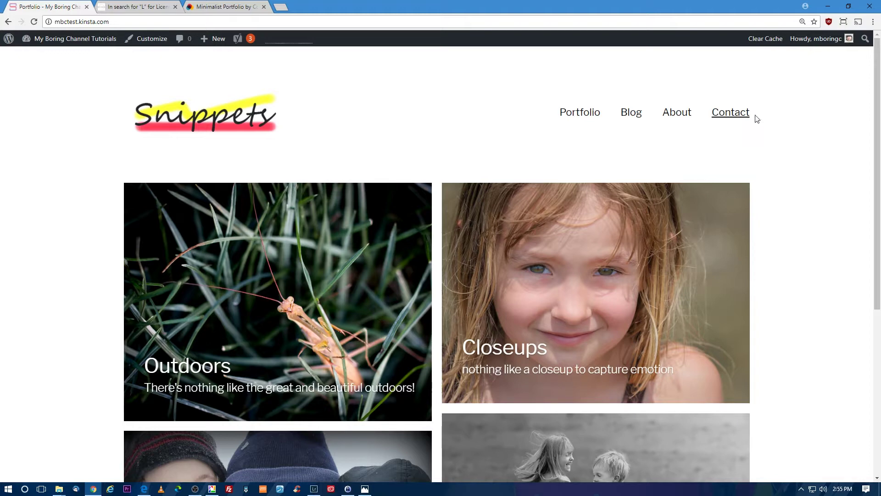
# Open the Outdoors gallery from the Snippets portfolio page and look over its photos
pyautogui.scroll(-3, 557, 146)
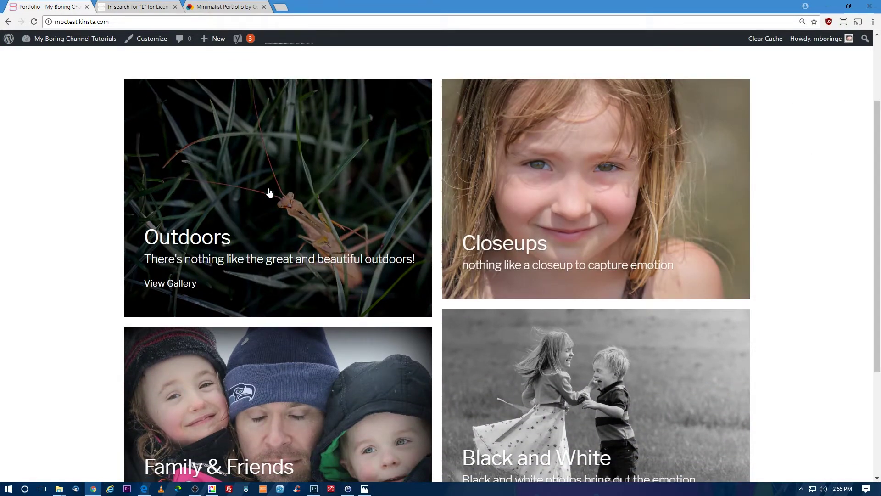
pyautogui.click(285, 179)
pyautogui.scroll(-1, 877, 168)
pyautogui.moveTo(877, 167); pyautogui.dragTo(850, 211)
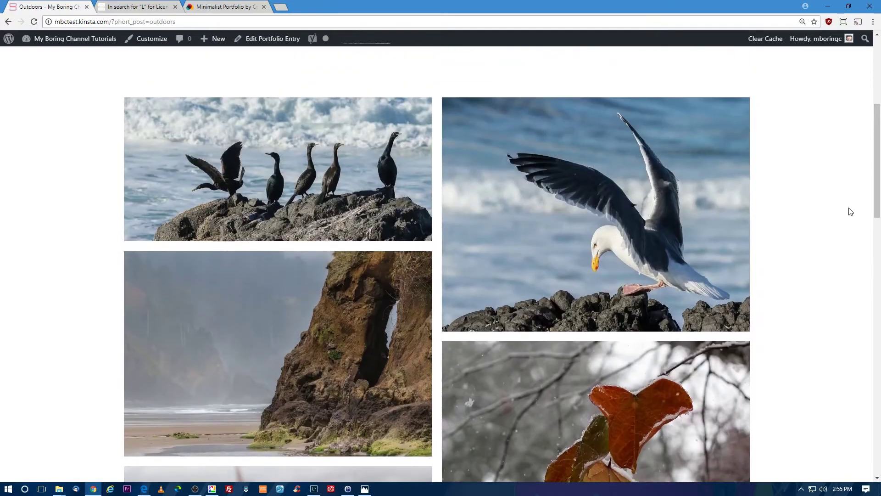
# Open the gallery's first photo of birds on a rock in the photo viewer and advance to the fourth photo
pyautogui.click(303, 175)
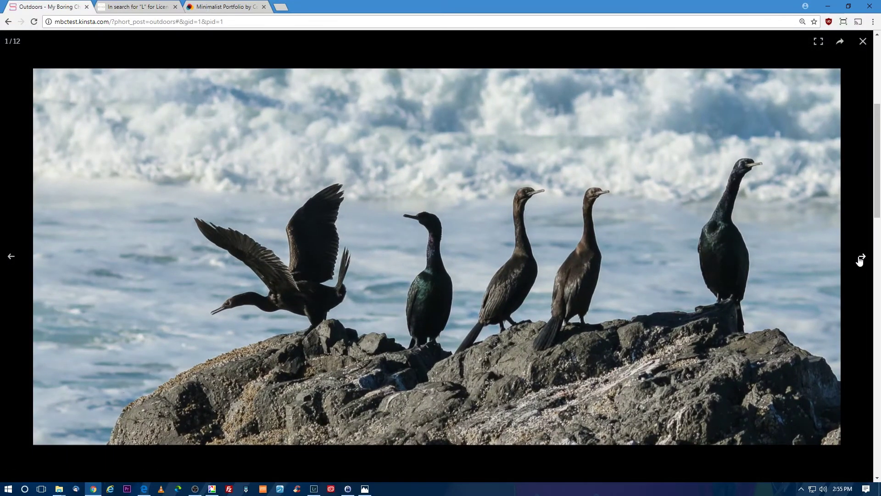
pyautogui.click(861, 260)
pyautogui.click(860, 259)
pyautogui.click(860, 259)
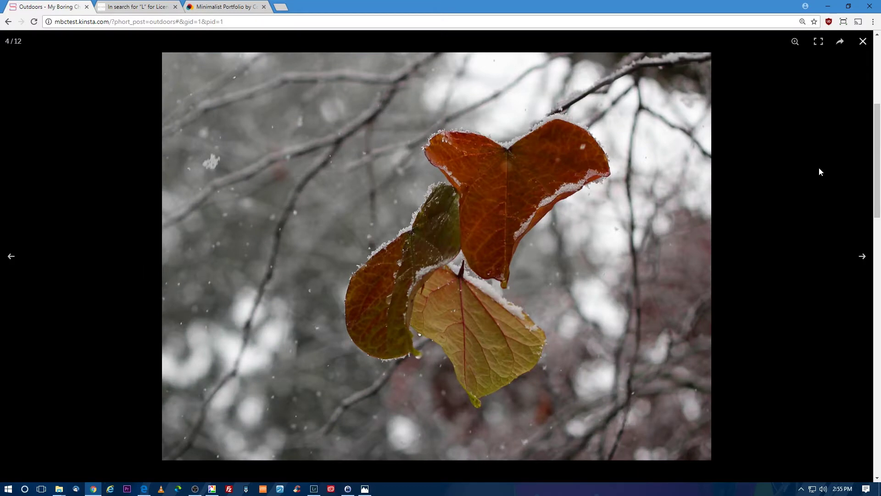
# View the photos in full screen, page through to the tenth one, and close the photo viewer
pyautogui.click(817, 42)
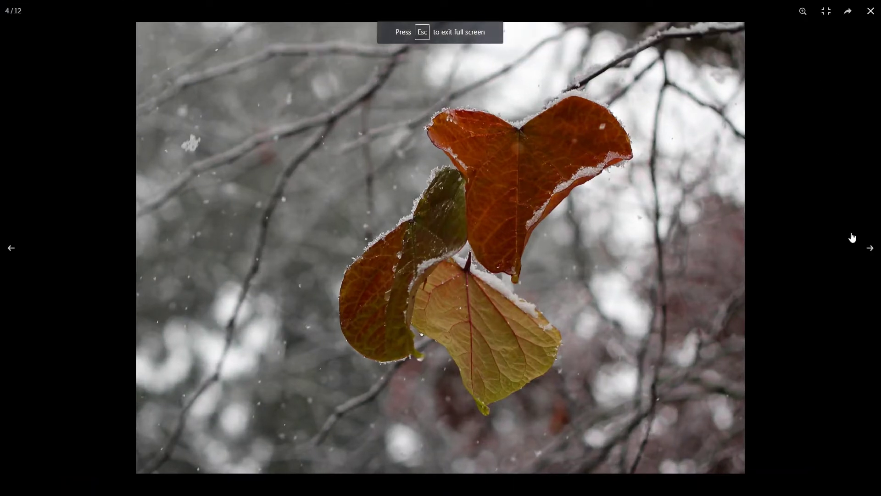
pyautogui.click(870, 248)
pyautogui.click(870, 249)
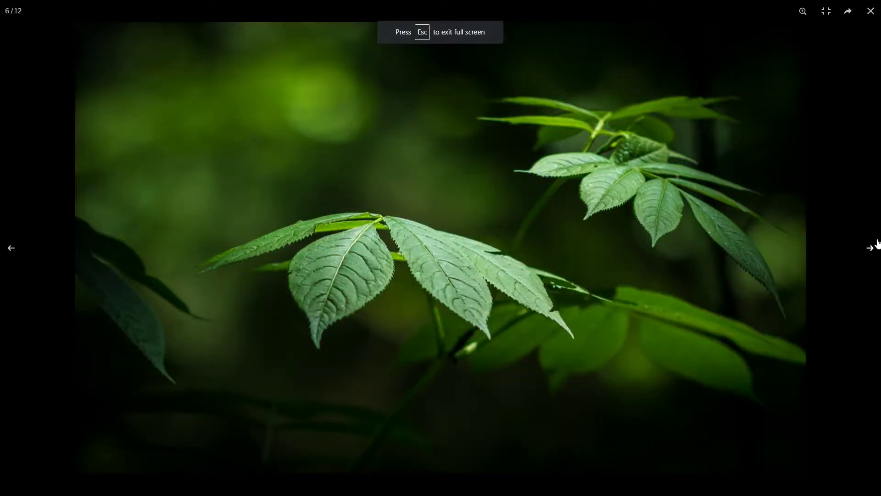
pyautogui.click(877, 246)
pyautogui.click(877, 246)
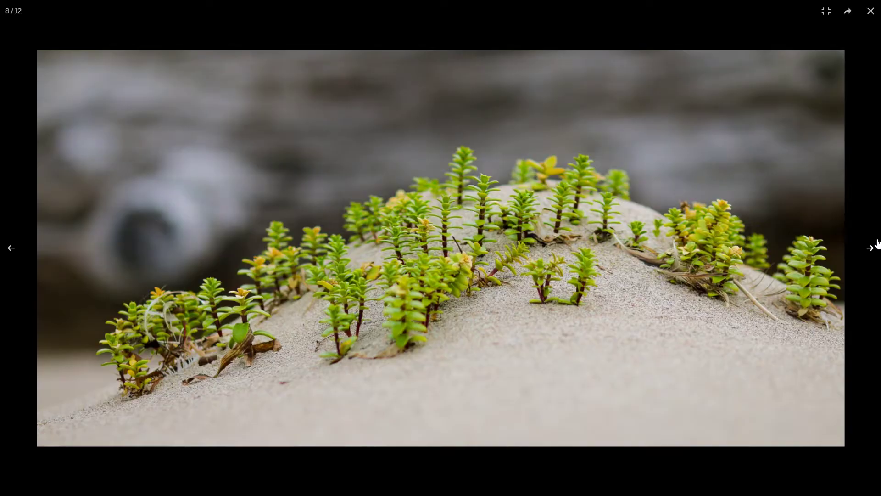
pyautogui.click(877, 246)
pyautogui.click(877, 246)
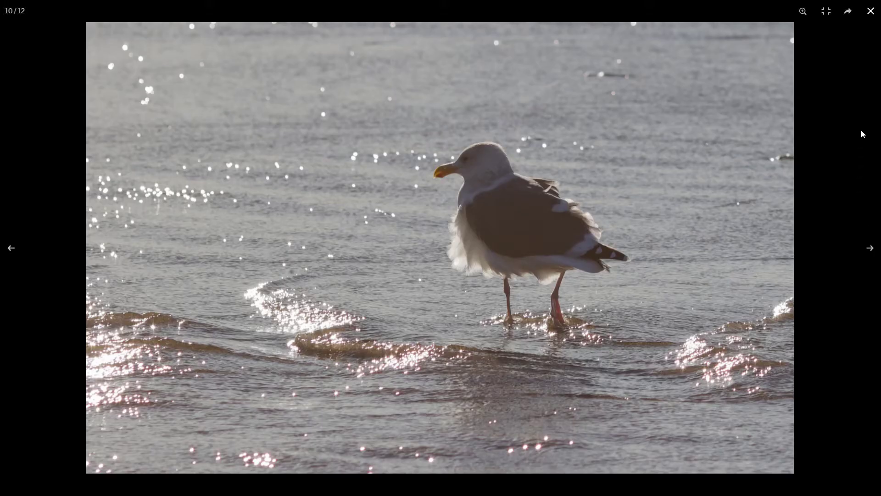
pyautogui.click(873, 15)
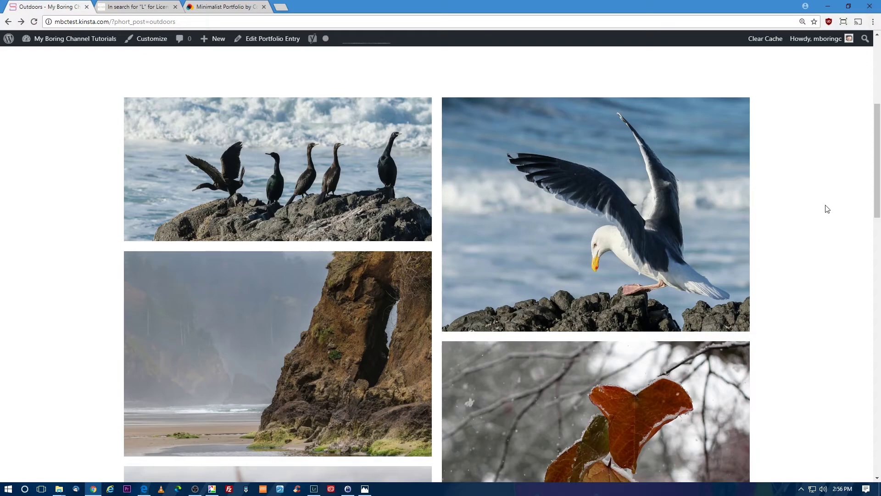
# View the Blog page and the About page of the Snippets site
pyautogui.scroll(-7, 868, 210)
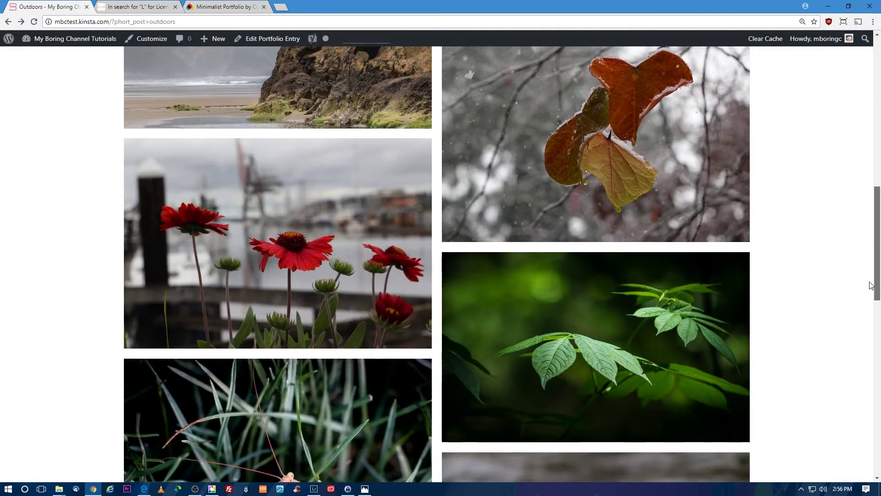
pyautogui.scroll(7, 873, 270)
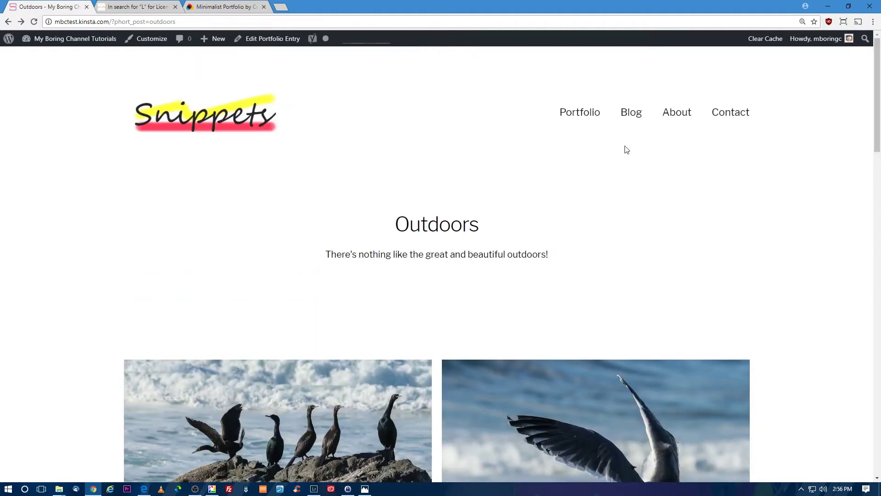
pyautogui.click(629, 115)
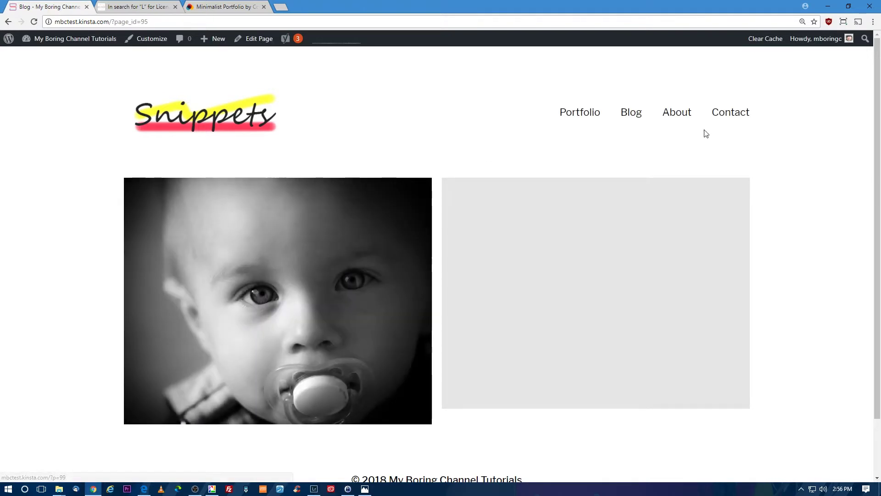
pyautogui.click(681, 121)
pyautogui.moveTo(877, 134); pyautogui.dragTo(877, 110)
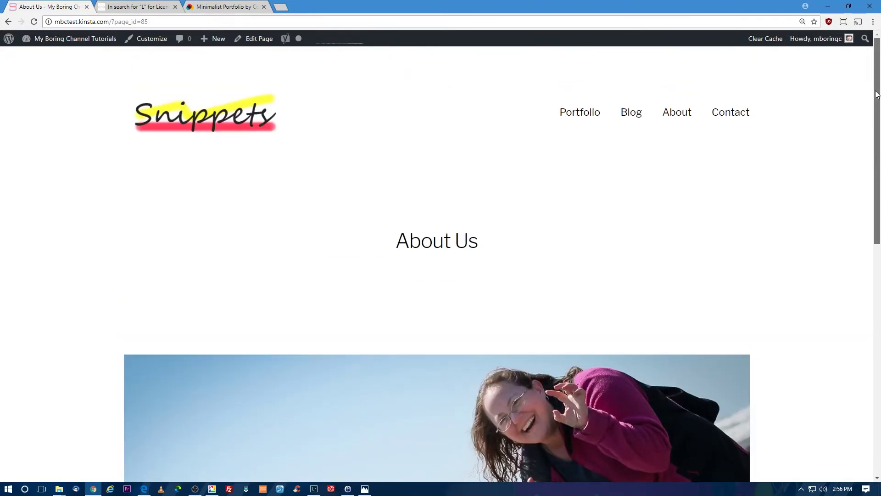
# View the Snippets site's Contact page and go back to the About Us page
pyautogui.click(749, 120)
pyautogui.hotkey('alt', 'Left')
pyautogui.moveTo(878, 140)
pyautogui.mouseDown()
pyautogui.moveTo(877, 261)
pyautogui.moveTo(877, 128)
pyautogui.mouseUp()
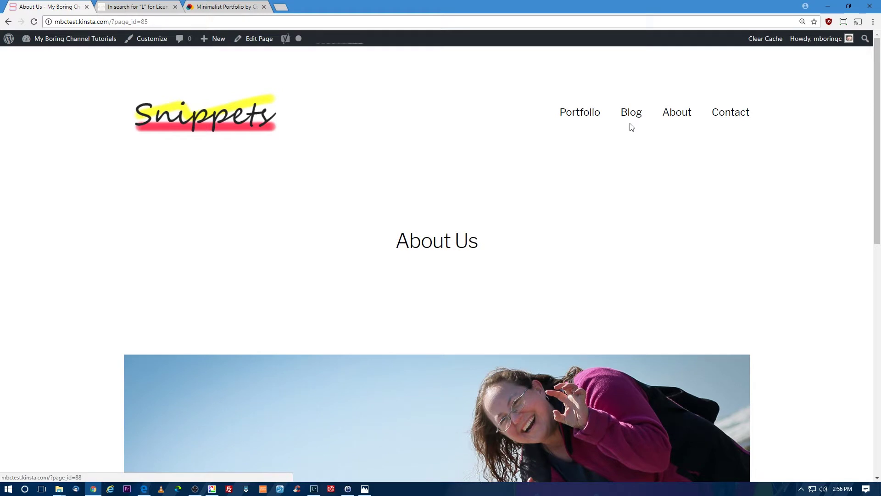
# Go to the fo2oimaging.com home page and view its Themed Photoshoots gallery
pyautogui.click(148, 7)
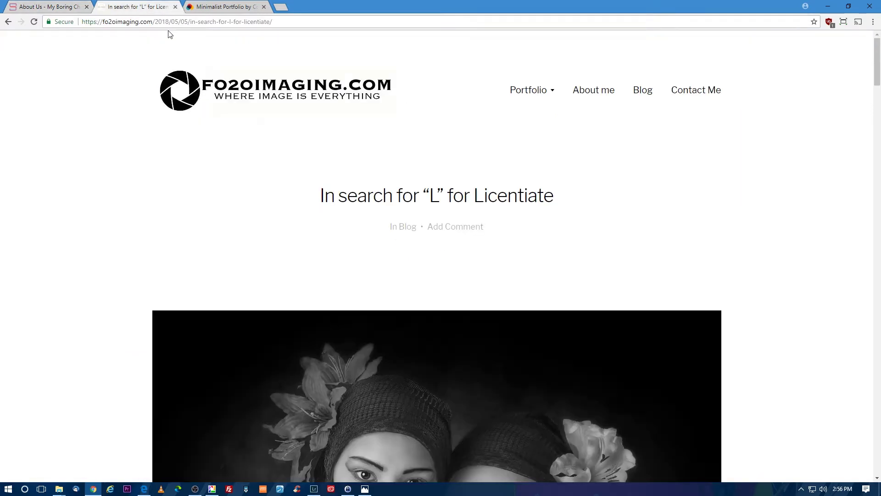
pyautogui.click(263, 90)
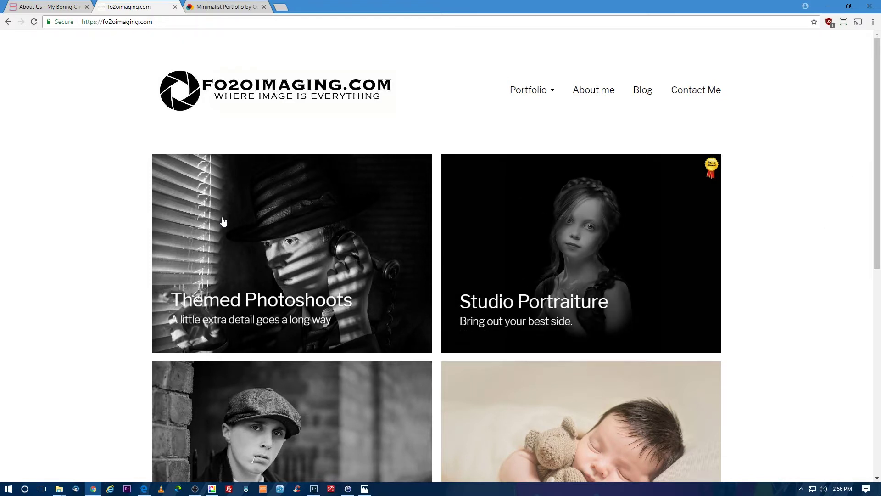
pyautogui.click(283, 248)
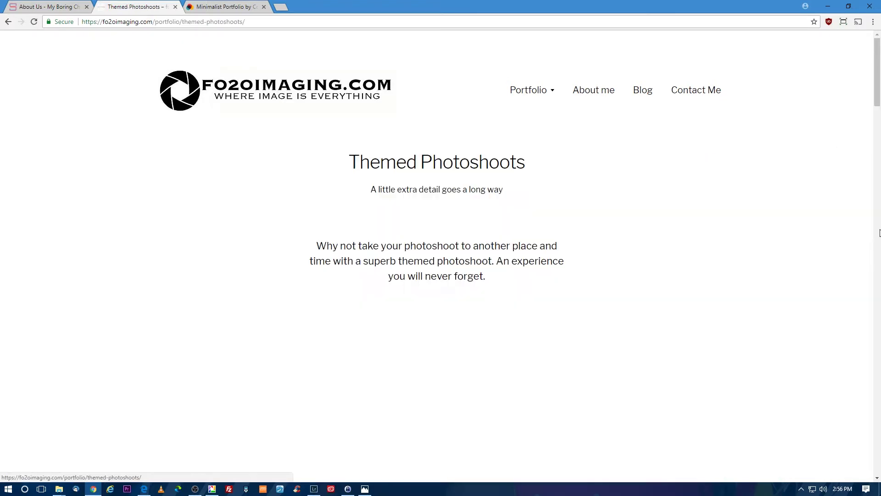
pyautogui.moveTo(878, 97)
pyautogui.mouseDown()
pyautogui.moveTo(878, 244)
pyautogui.moveTo(878, 88)
pyautogui.mouseUp()
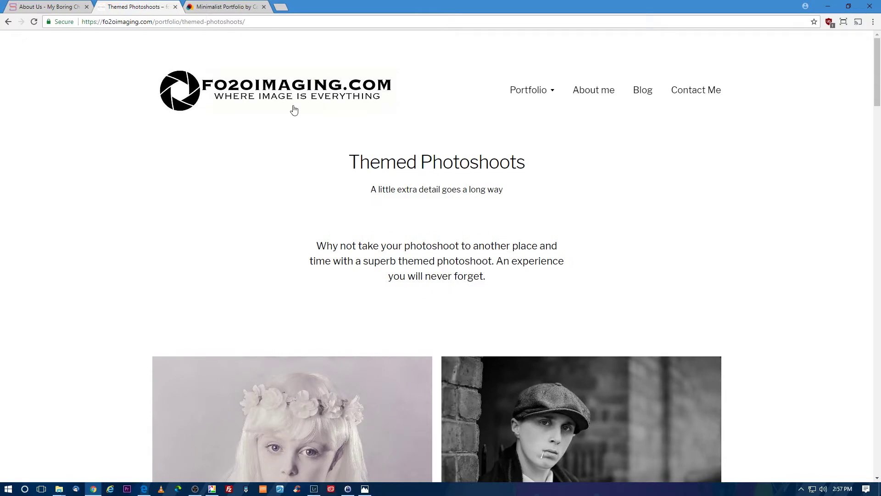
# Return to the fo2oimaging.com home page and look over its gallery categories
pyautogui.click(257, 92)
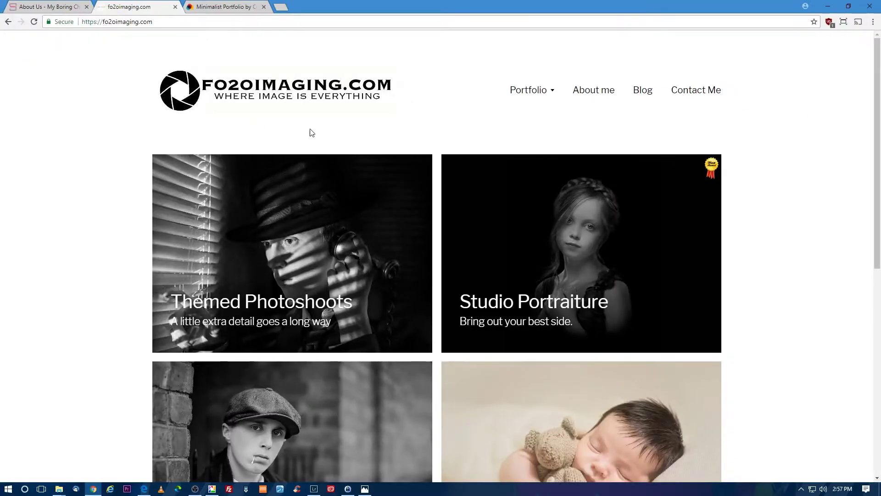
pyautogui.scroll(-9, 730, 240)
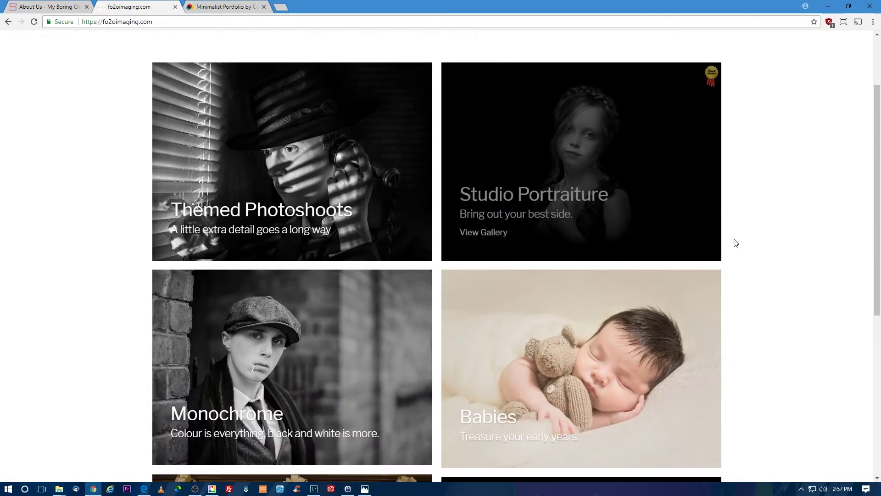
pyautogui.middleClick(779, 343)
pyautogui.scroll(9, 785, 266)
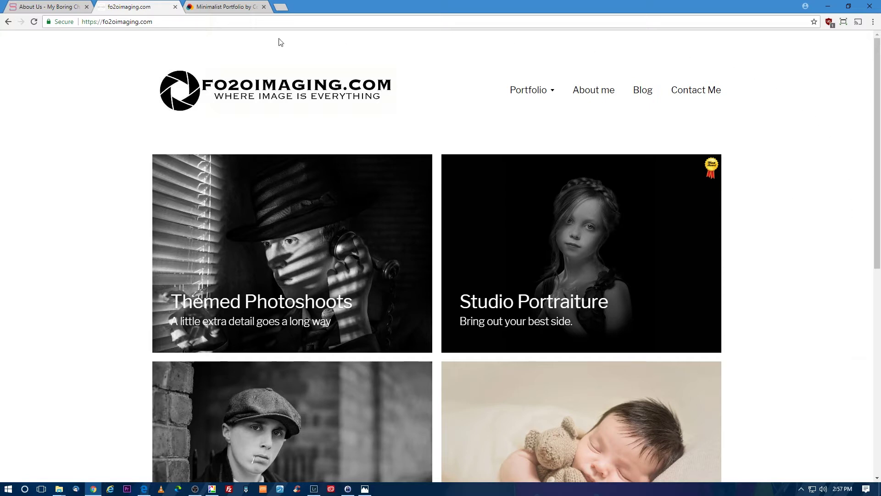
# Switch to the Minimalist Photography demo site and look over its Portfolio page
pyautogui.click(231, 9)
pyautogui.moveTo(877, 129); pyautogui.dragTo(859, 121)
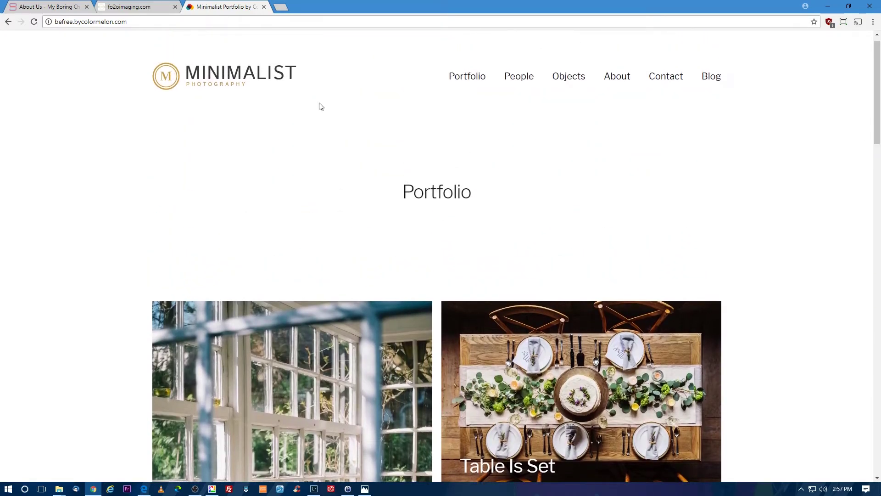
pyautogui.scroll(1, 115, 79)
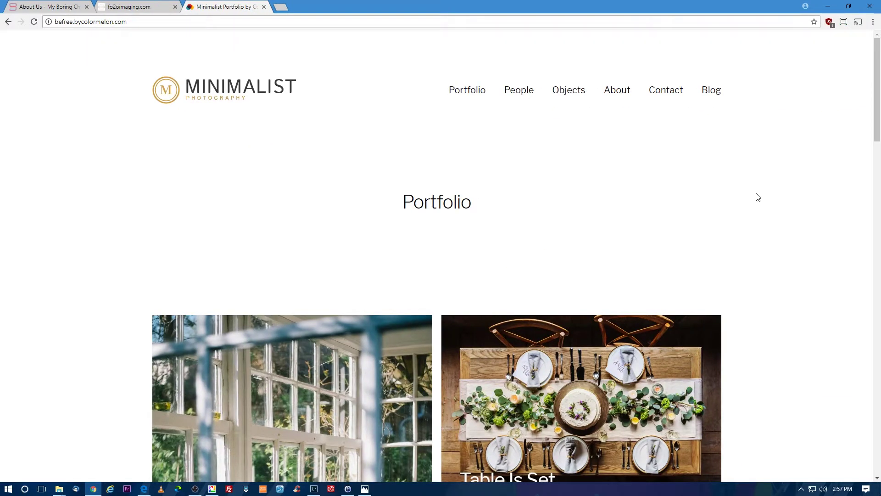
# Open the Minimalist site's blog, view the photo layout of the post The Little Shop, and go back to the blog
pyautogui.click(709, 98)
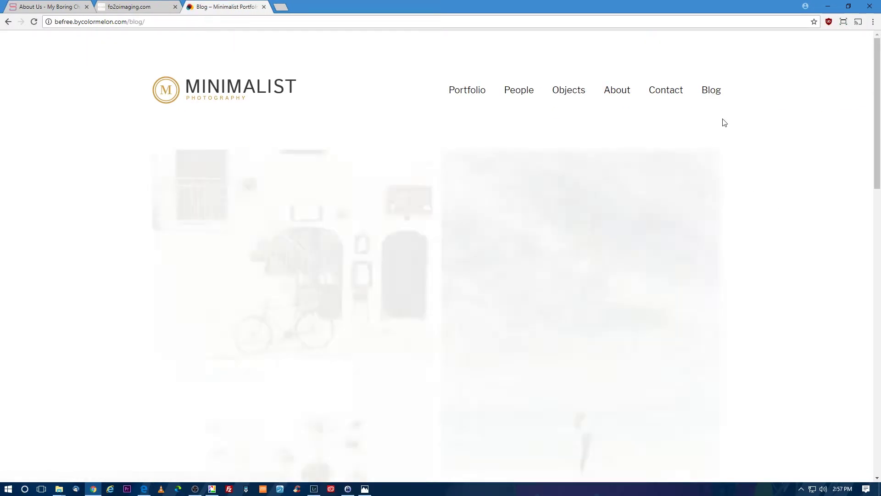
pyautogui.moveTo(874, 107)
pyautogui.mouseDown()
pyautogui.moveTo(868, 258)
pyautogui.moveTo(863, 97)
pyautogui.mouseUp()
pyautogui.click(332, 236)
pyautogui.moveTo(873, 117); pyautogui.dragTo(867, 239)
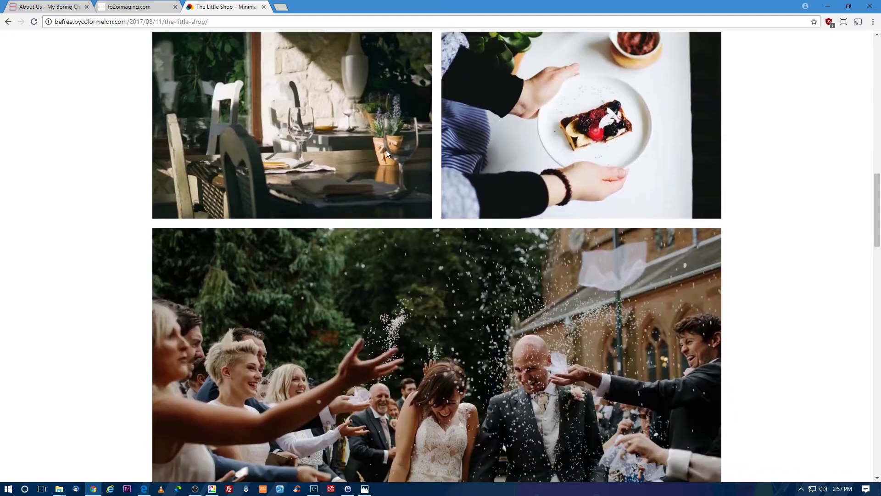
pyautogui.moveTo(874, 198); pyautogui.dragTo(871, 48)
pyautogui.hotkey('alt', 'Left')
# Return to the Snippets site and view the Depth of Field post from its blog
pyautogui.click(49, 8)
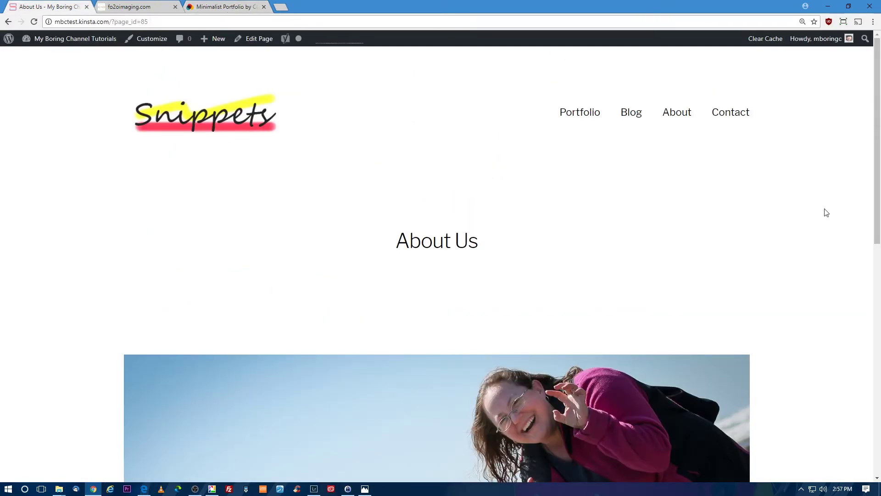
pyautogui.click(632, 116)
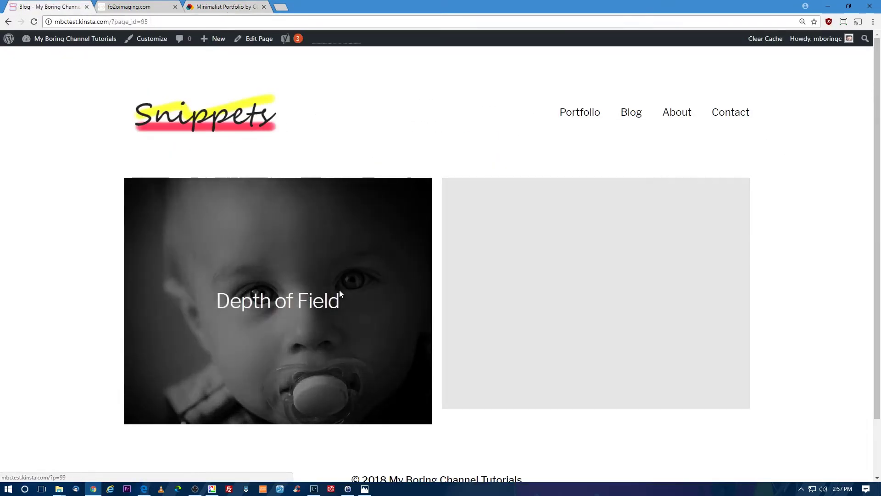
pyautogui.click(339, 291)
pyautogui.moveTo(880, 247); pyautogui.dragTo(879, 385)
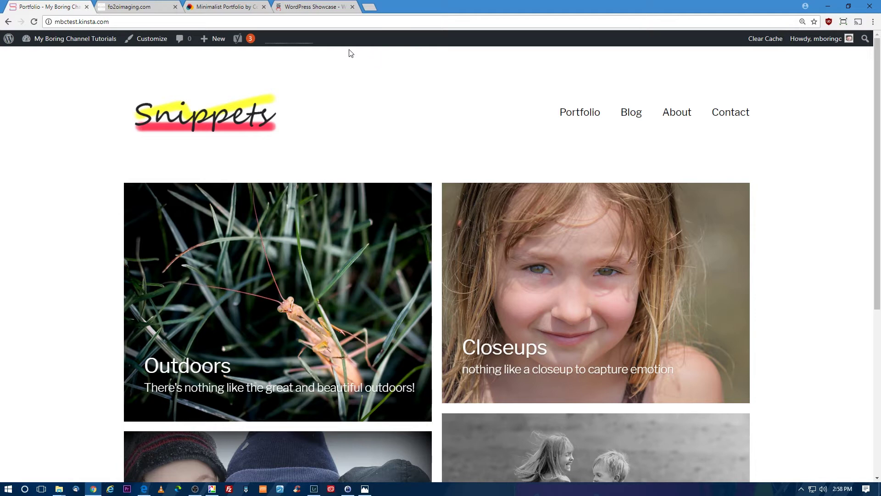
# Switch to the WordPress Showcase site and view its Contact page for website submissions
pyautogui.click(316, 6)
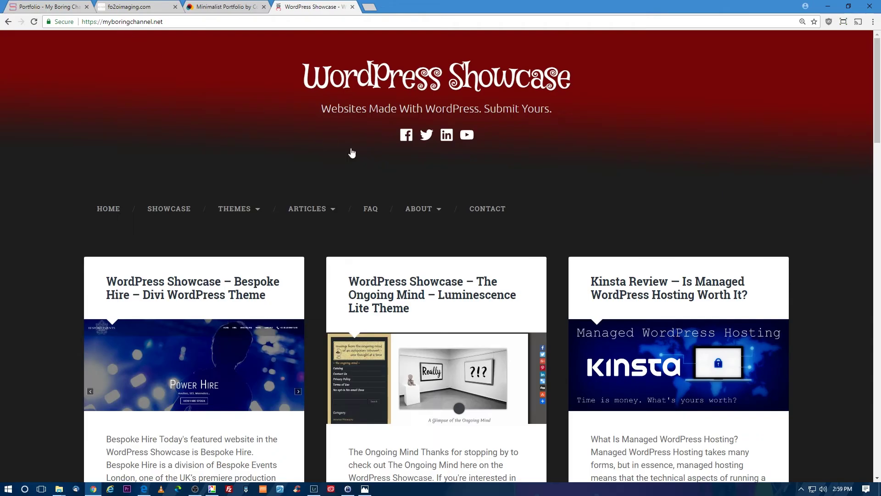
pyautogui.click(479, 209)
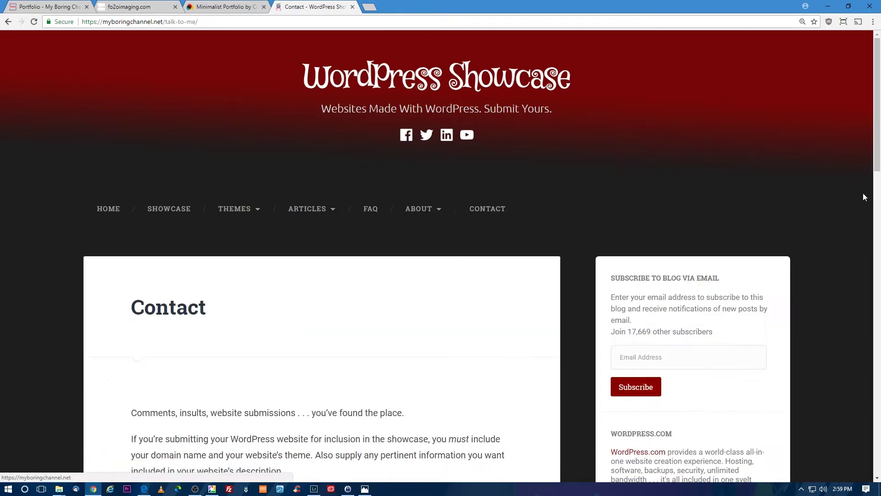
pyautogui.scroll(-8, 878, 164)
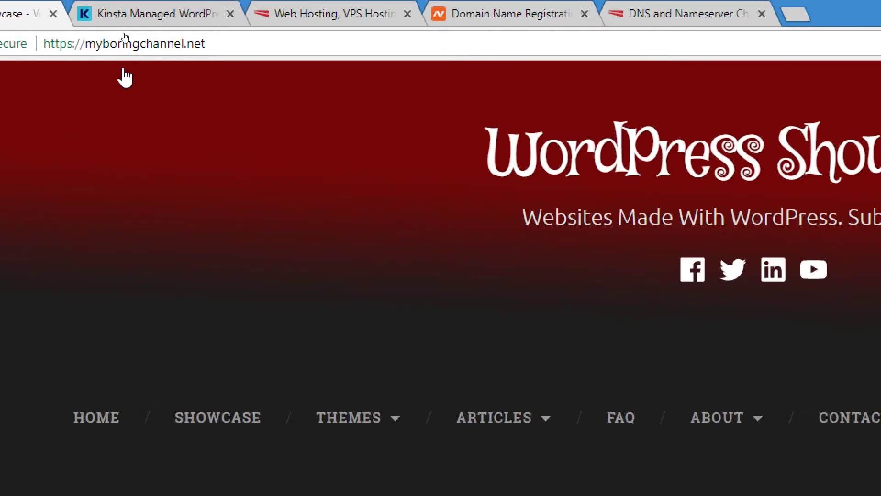
# Browse the How to Make a Website articles on WordPress Showcase and open How to Choose a Domain Name
pyautogui.moveTo(319, 205)
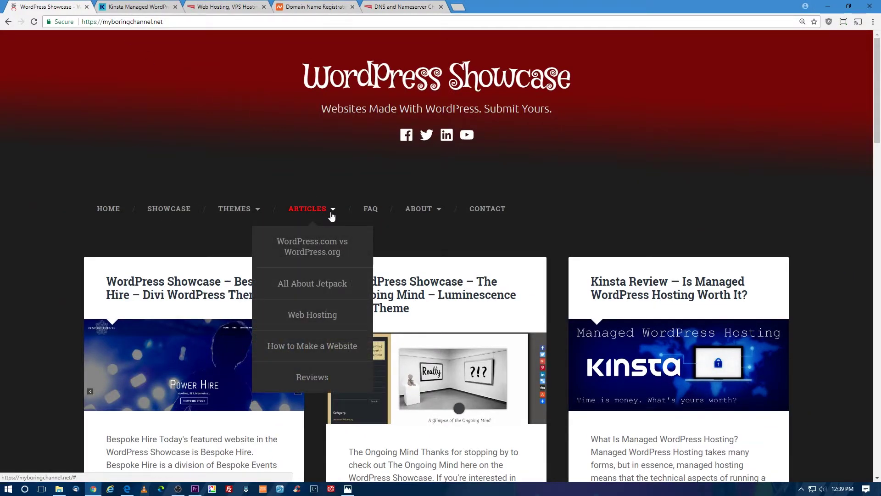
pyautogui.click(336, 352)
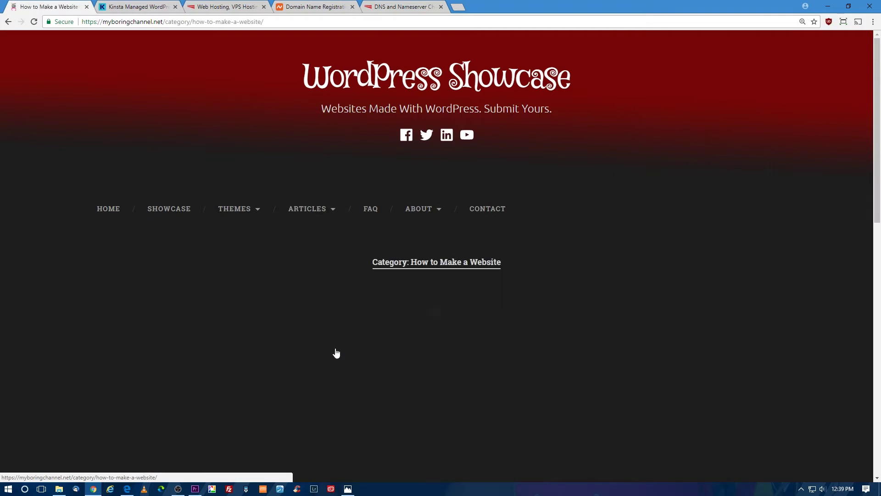
pyautogui.scroll(-3, 877, 131)
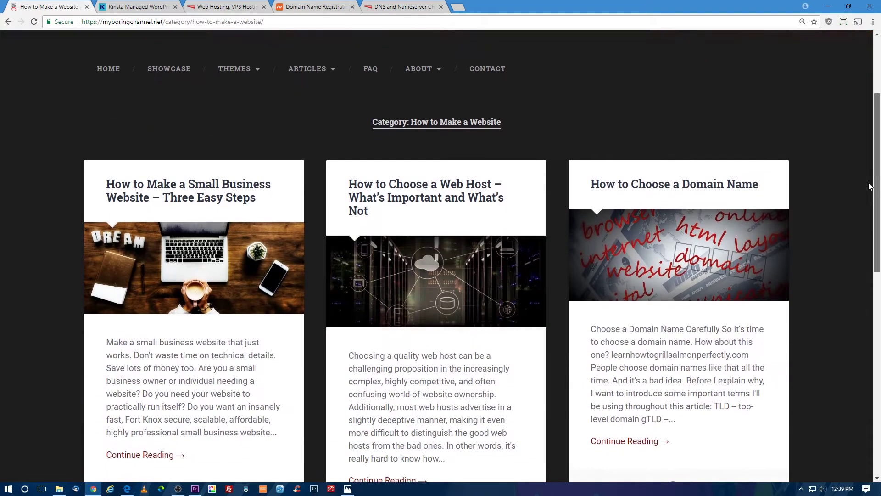
pyautogui.click(665, 188)
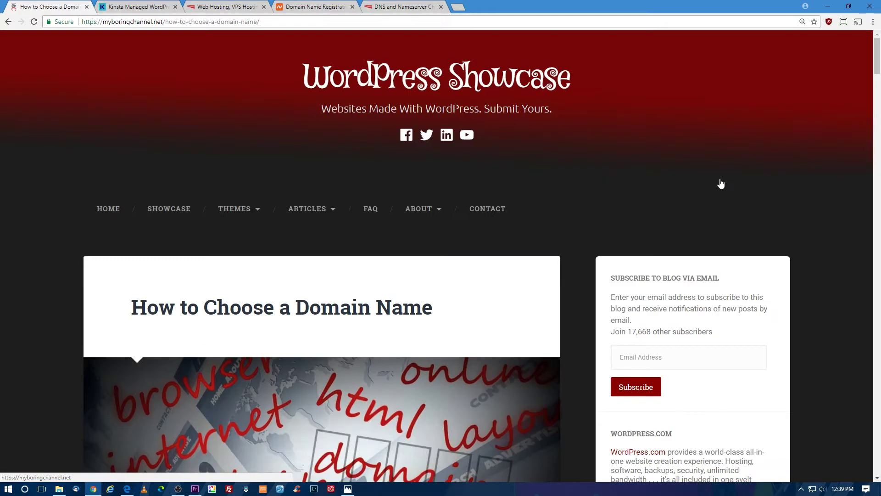
pyautogui.scroll(-3, 878, 73)
pyautogui.scroll(-3, 878, 74)
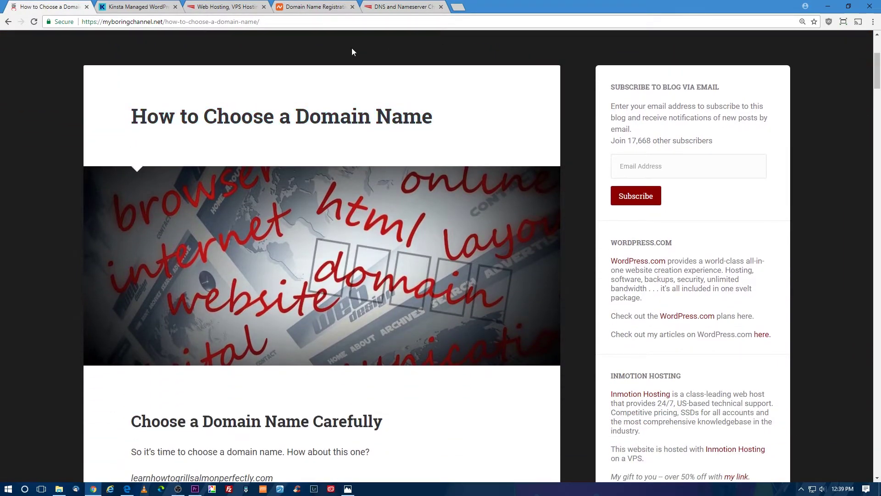
pyautogui.click(317, 6)
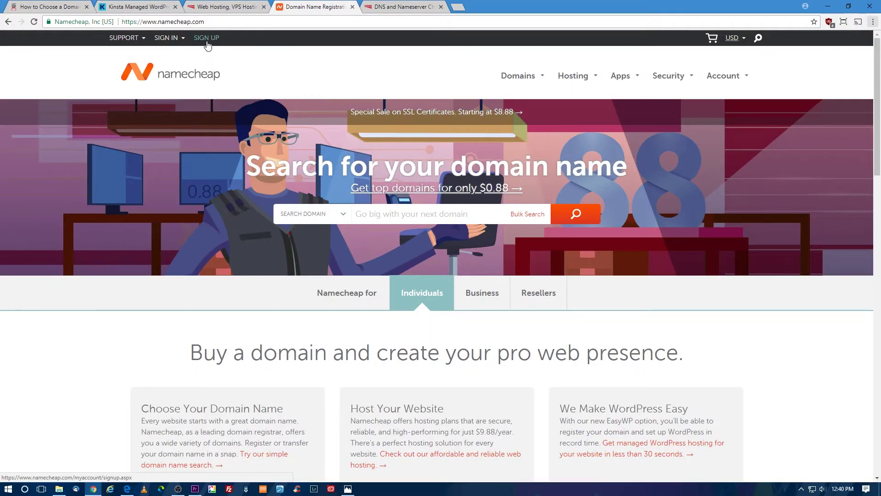
pyautogui.click(206, 38)
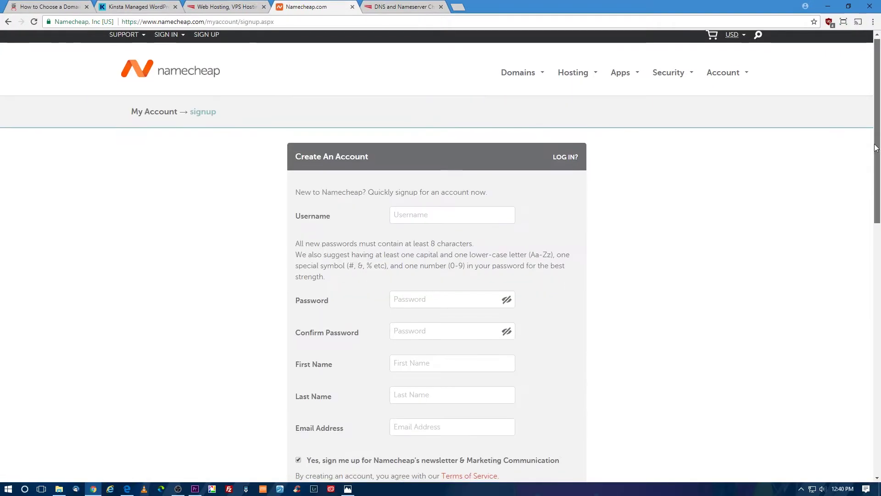
pyautogui.scroll(-2, 871, 179)
pyautogui.scroll(-1, 871, 179)
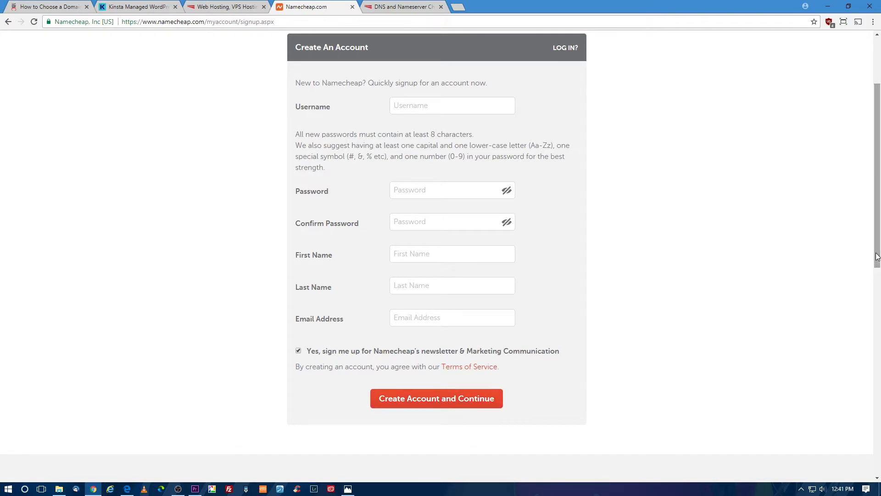
pyautogui.moveTo(878, 256); pyautogui.dragTo(878, 209)
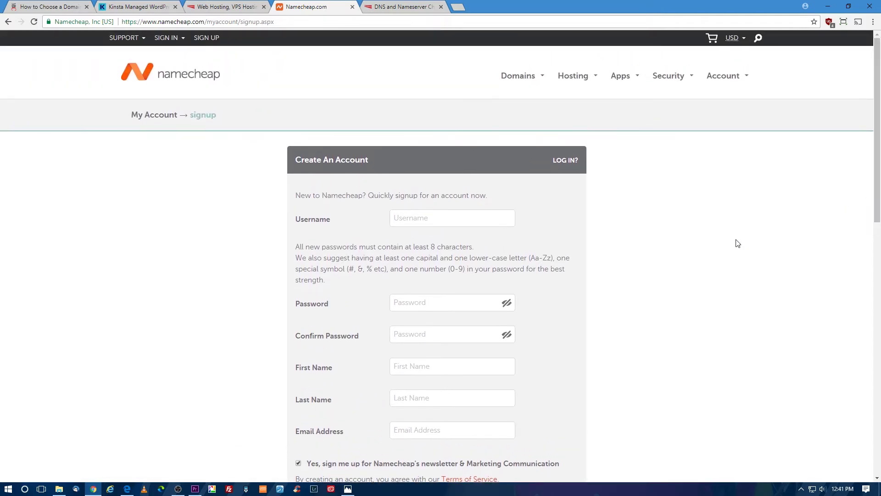
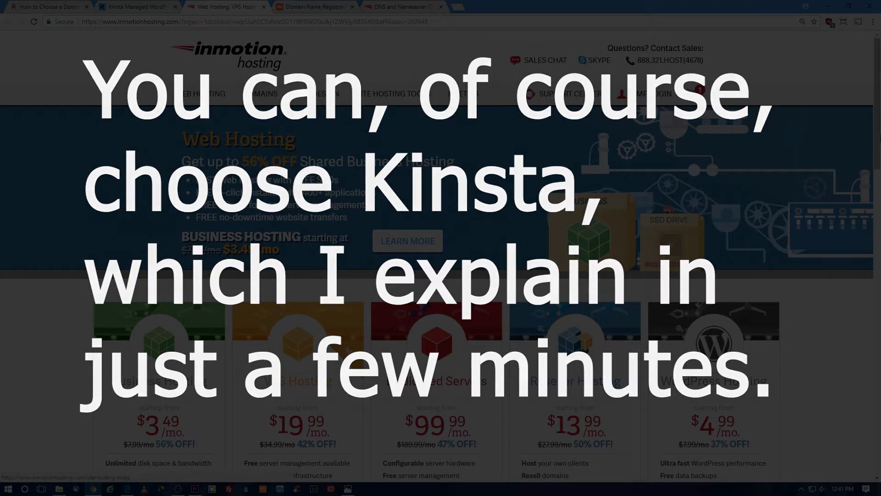
# Review the hosting plan types and company features on InMotion Hosting's main page
pyautogui.scroll(-2, 854, 182)
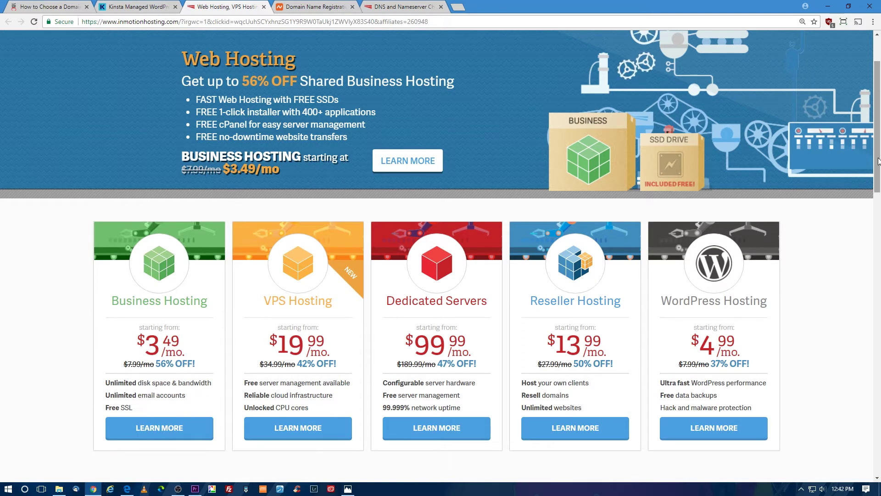
pyautogui.scroll(-6, 878, 145)
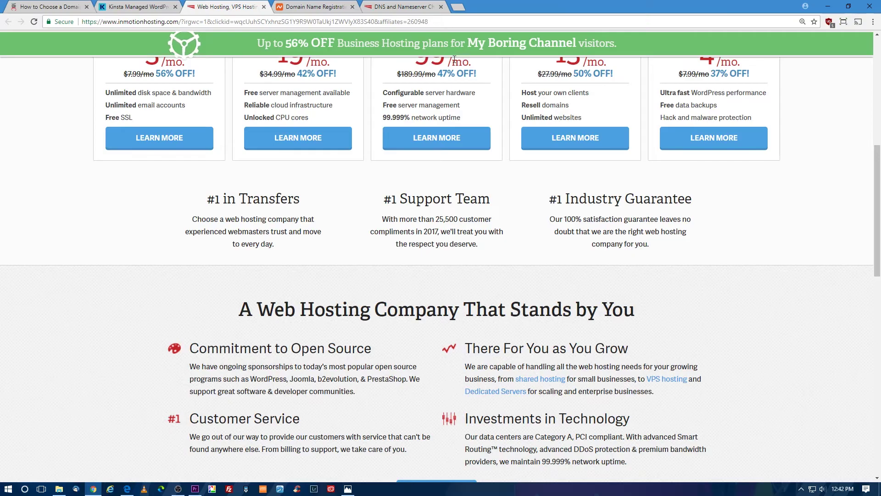
pyautogui.moveTo(878, 233); pyautogui.dragTo(877, 169)
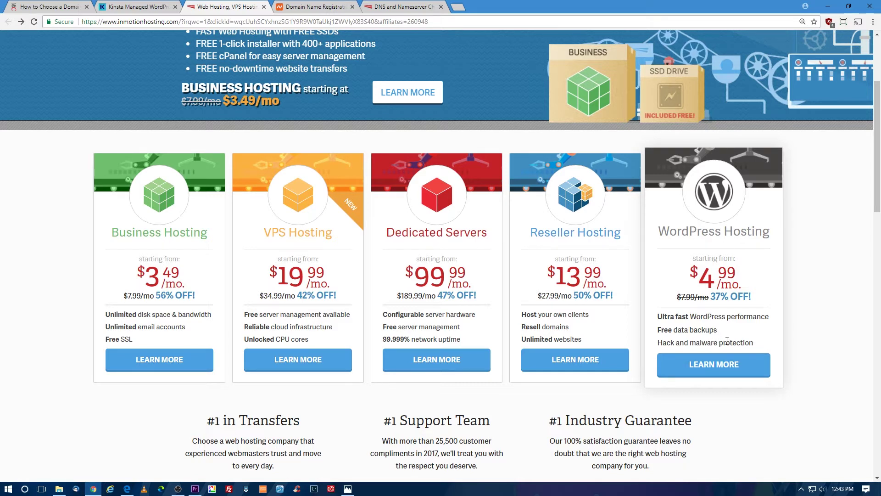
# Open InMotion's WordPress Hosting plans and order the WP-1000S plan for a 1-year term
pyautogui.click(728, 362)
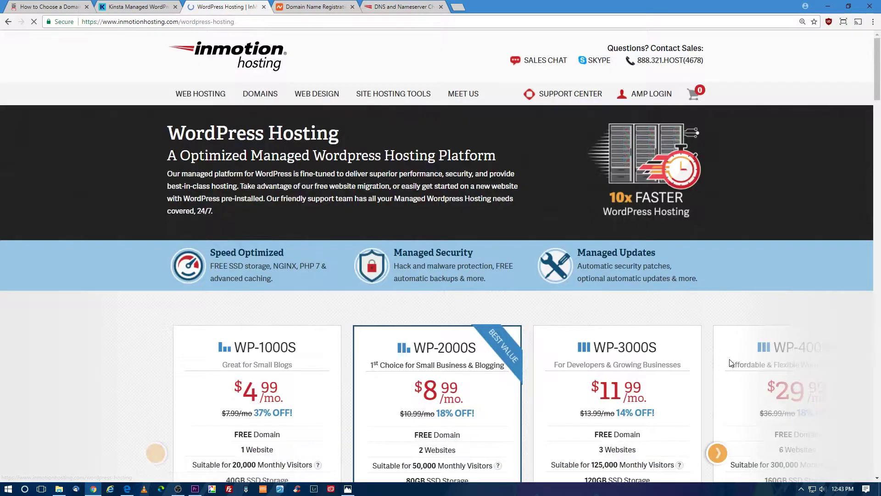
pyautogui.scroll(-4, 372, 190)
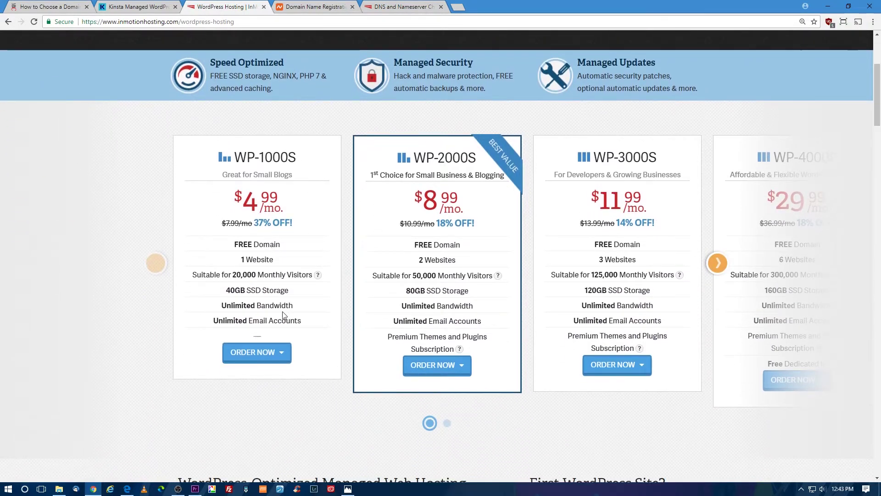
pyautogui.click(281, 352)
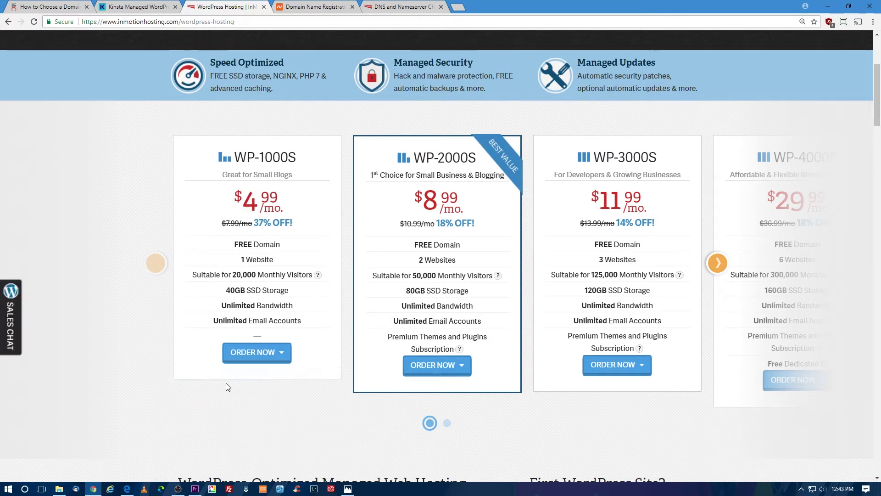
pyautogui.moveTo(245, 356)
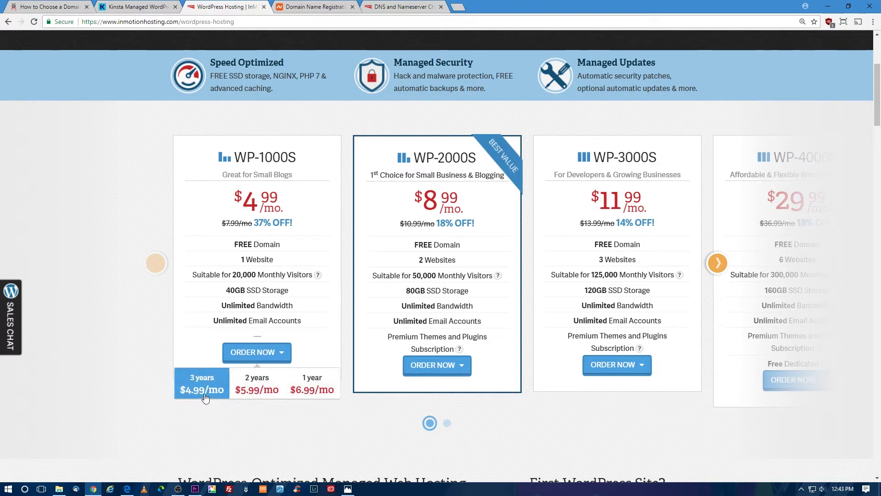
pyautogui.click(316, 397)
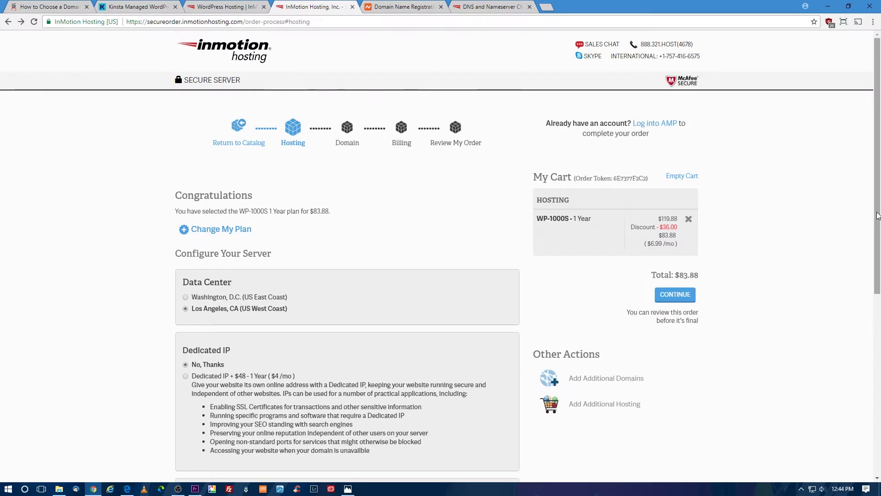
# Choose Install WordPress for the hosting order's content management system and continue to the domain stage
pyautogui.scroll(-3, 879, 306)
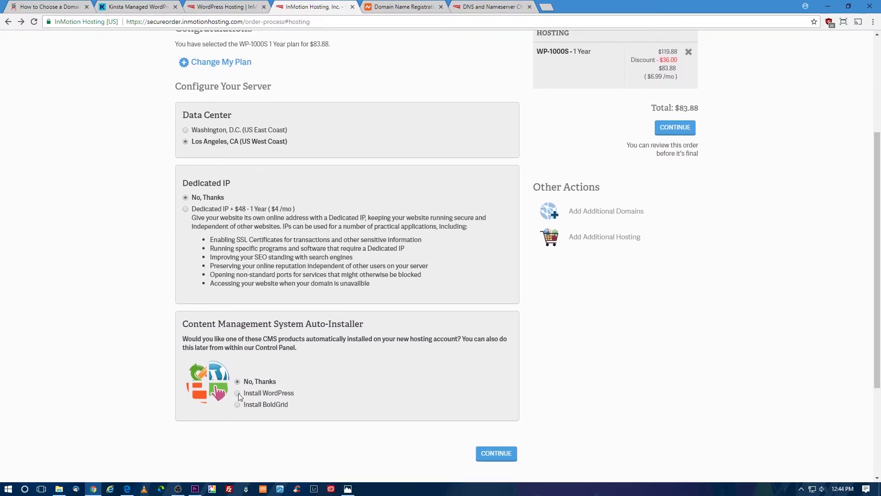
pyautogui.click(238, 394)
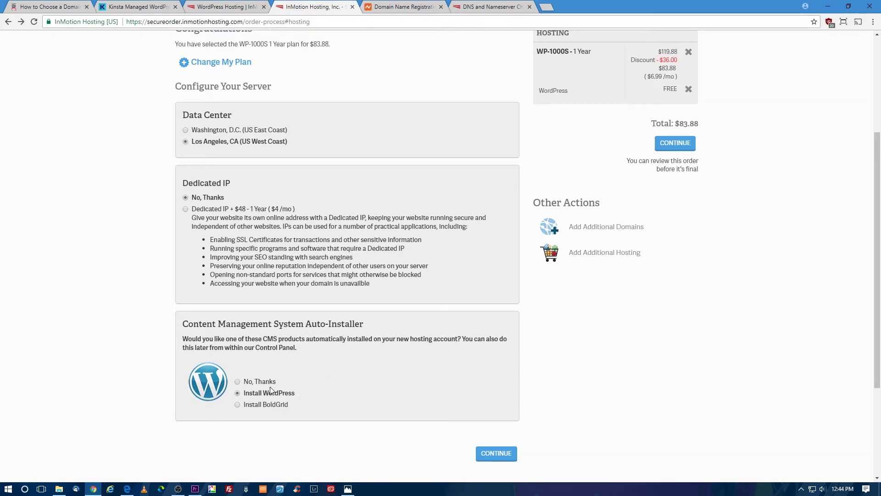
pyautogui.click(506, 459)
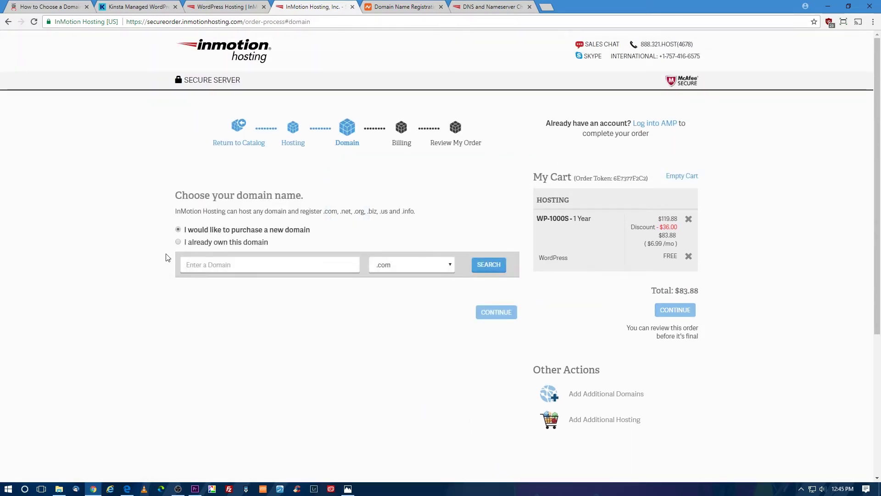
# Set the order's domain choice to "I already own this domain" and select the domain name entry field
pyautogui.click(178, 243)
pyautogui.click(234, 268)
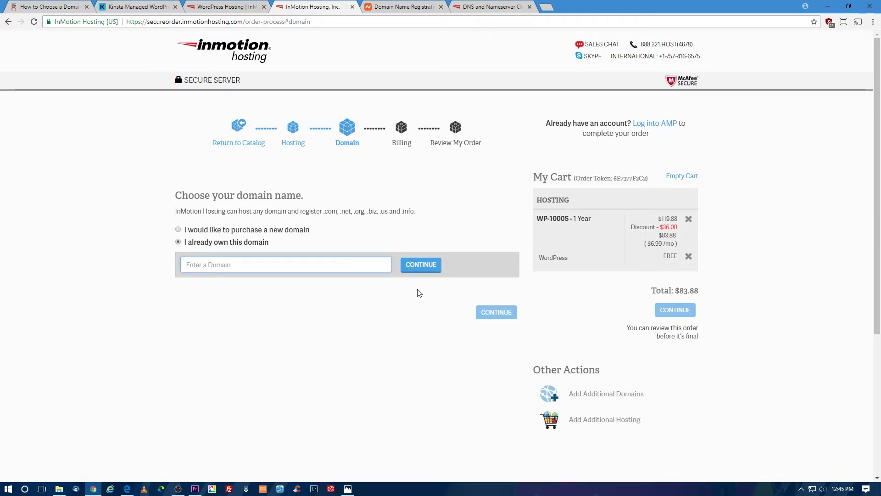
pyautogui.click(423, 265)
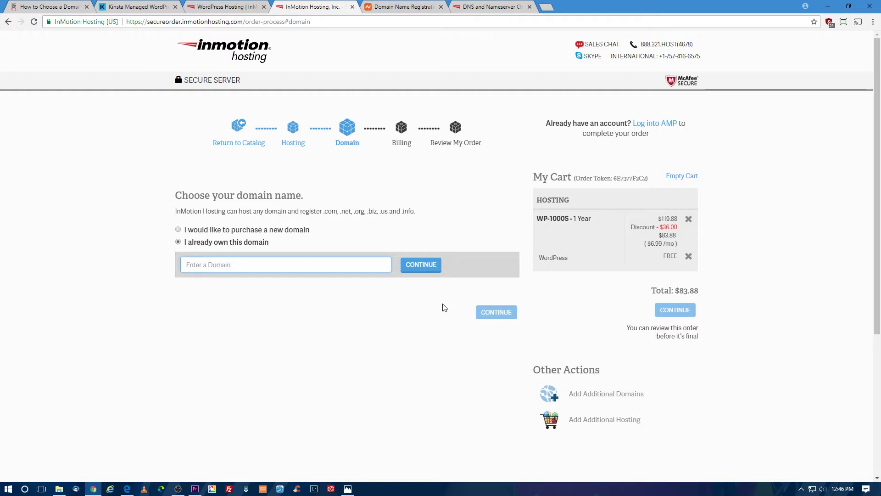
# Switch to the Namecheap site and open its sign-in form at the username field
pyautogui.click(405, 7)
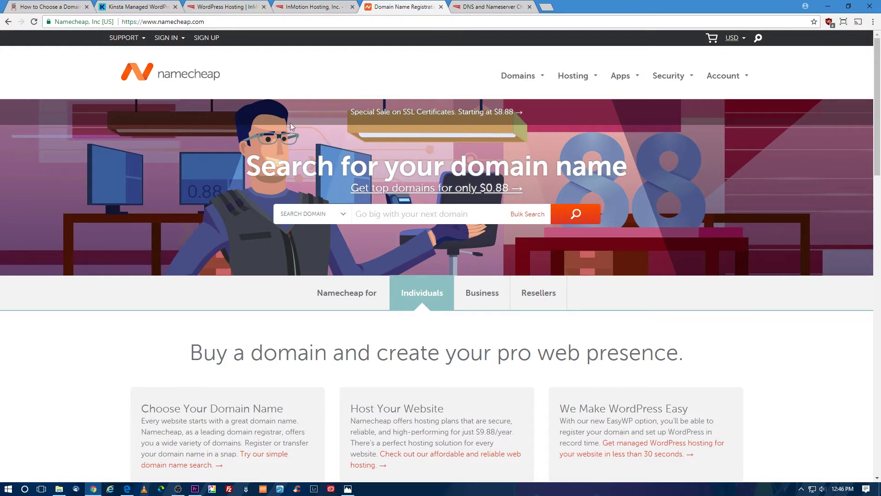
pyautogui.click(170, 38)
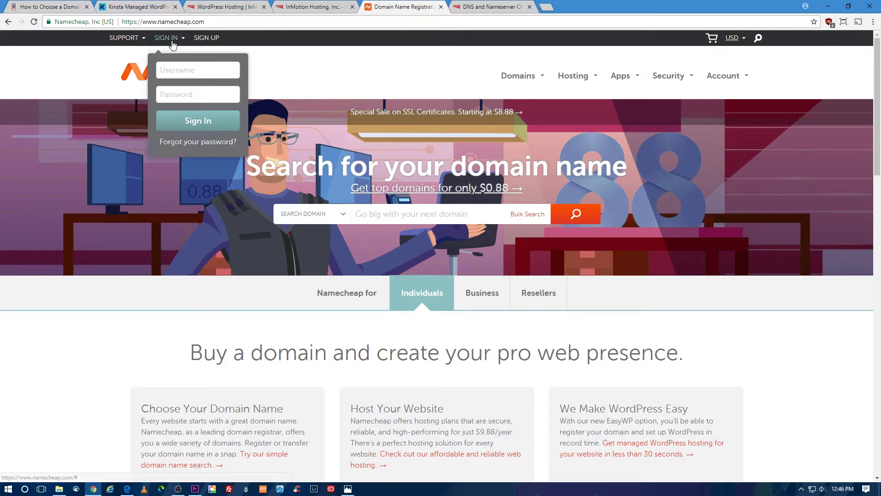
pyautogui.click(185, 68)
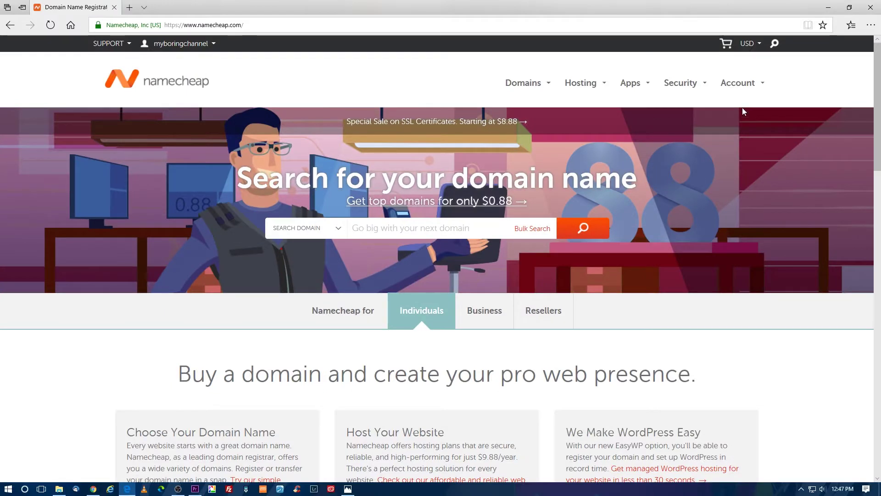
# Open the management page for myboringchannel.net from the Namecheap account dashboard and inspect its two Custom DNS nameservers
pyautogui.moveTo(742, 84)
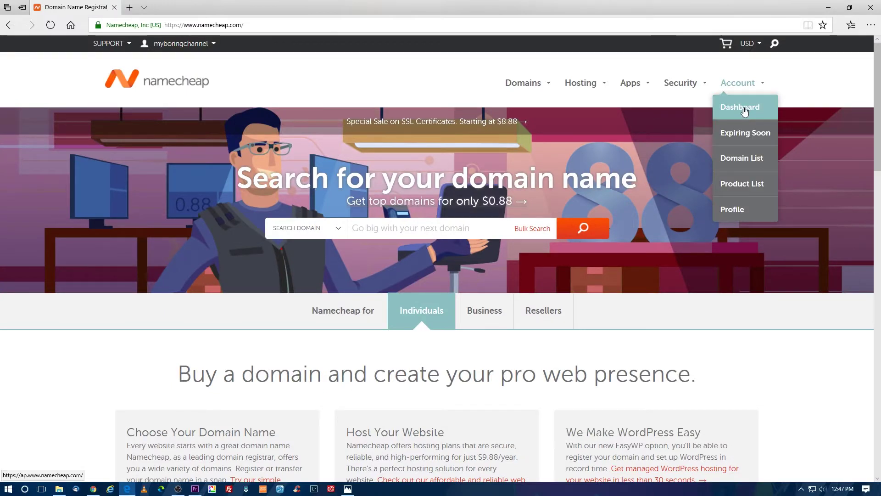
pyautogui.click(745, 109)
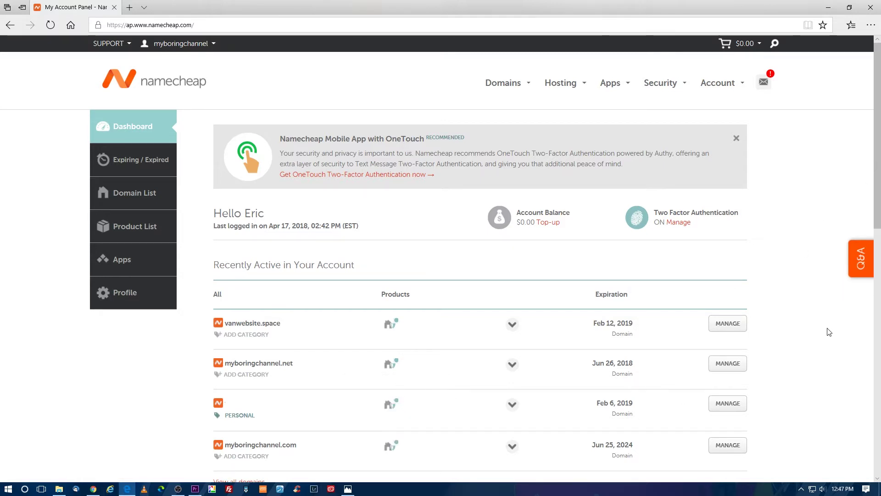
pyautogui.click(730, 370)
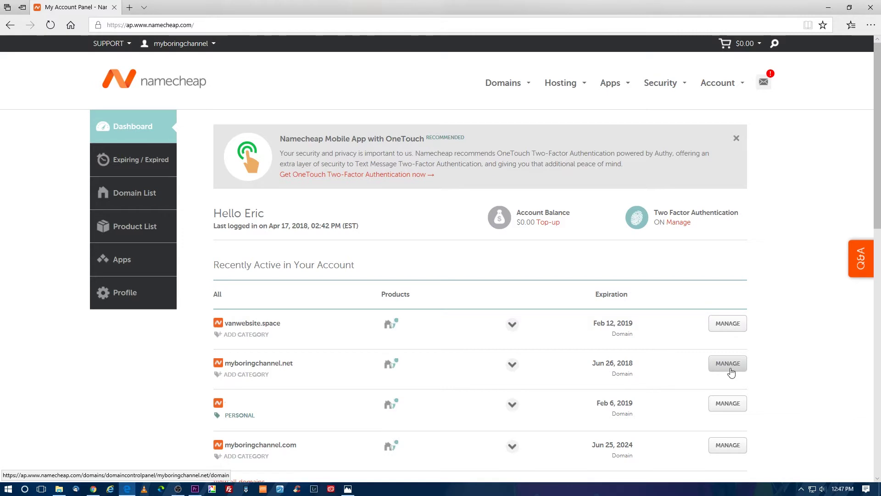
pyautogui.moveTo(879, 138); pyautogui.dragTo(880, 169)
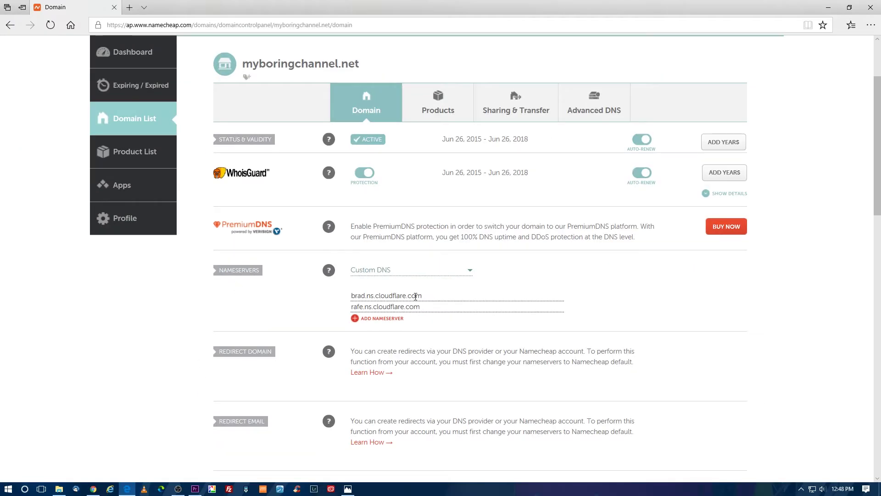
pyautogui.moveTo(428, 296); pyautogui.dragTo(354, 296)
pyautogui.moveTo(426, 308); pyautogui.dragTo(352, 314)
pyautogui.click(427, 310)
# Replace the domain's first nameserver with ns1.inmotionhosting.com, copied from InMotion's nameserver support page in Chrome
pyautogui.hotkey('alt', 'Tab')
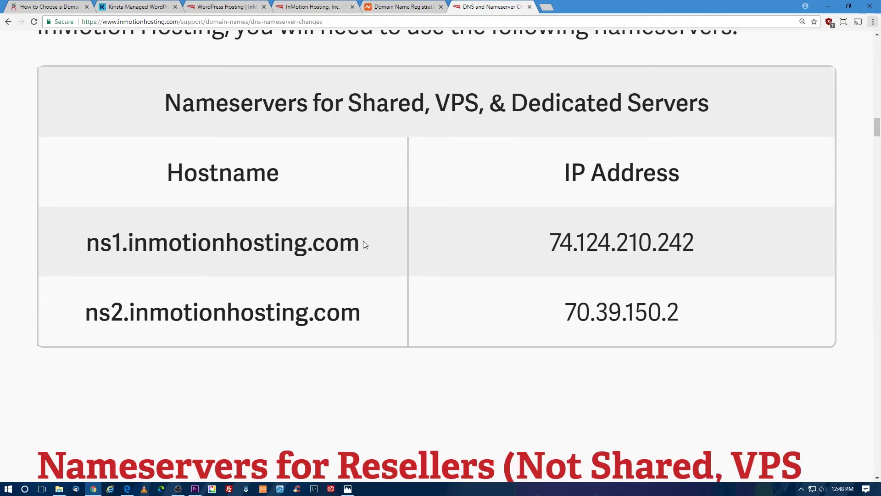
pyautogui.moveTo(364, 247); pyautogui.dragTo(94, 248)
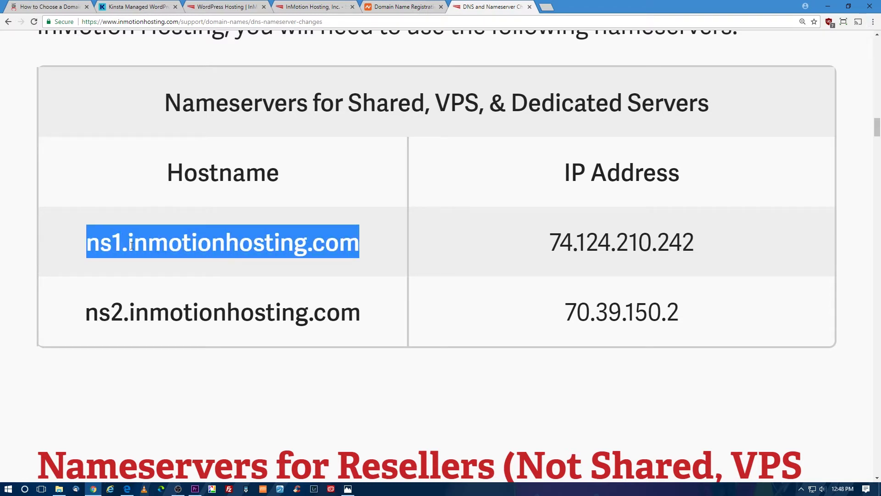
pyautogui.rightClick(146, 241)
pyautogui.click(168, 255)
pyautogui.hotkey('alt', 'Tab')
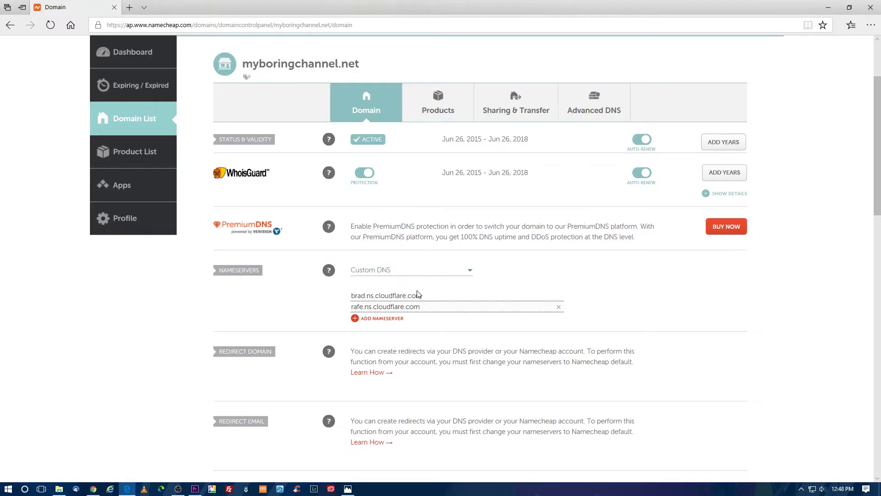
pyautogui.moveTo(428, 298); pyautogui.dragTo(352, 302)
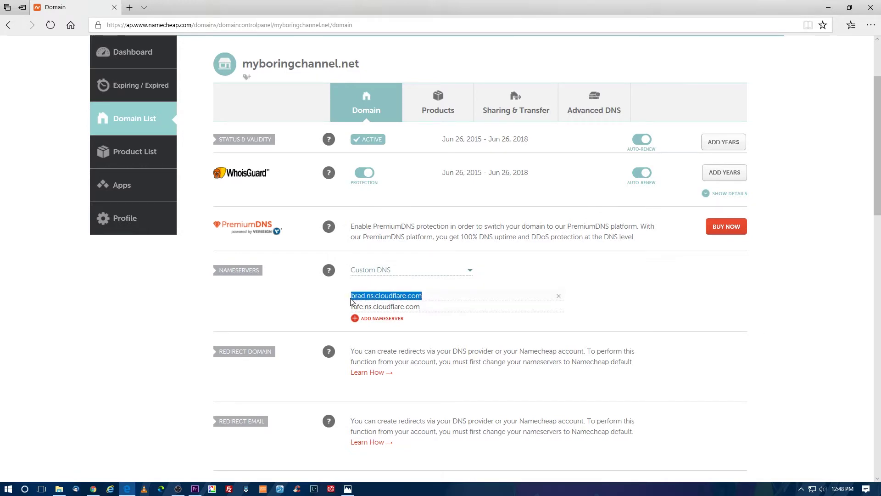
pyautogui.hotkey('ctrl', 'v')
# Replace the domain's second nameserver with ns2.inmotionhosting.com, copied from the same InMotion nameserver table
pyautogui.hotkey('alt', 'Tab')
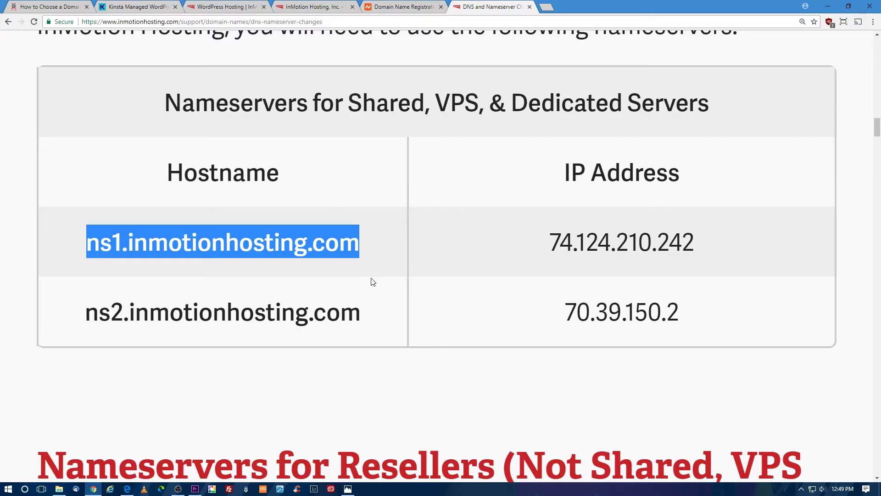
pyautogui.moveTo(368, 312); pyautogui.dragTo(84, 320)
pyautogui.hotkey('alt', 'Tab')
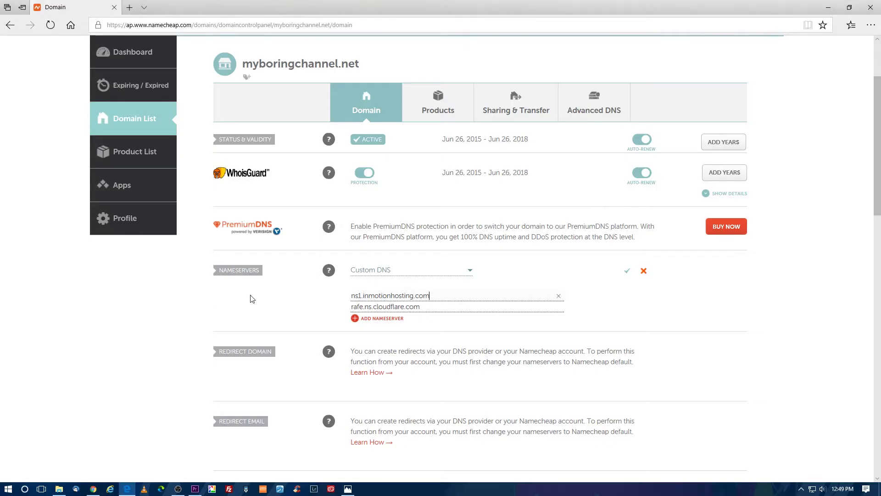
pyautogui.moveTo(422, 306); pyautogui.dragTo(341, 316)
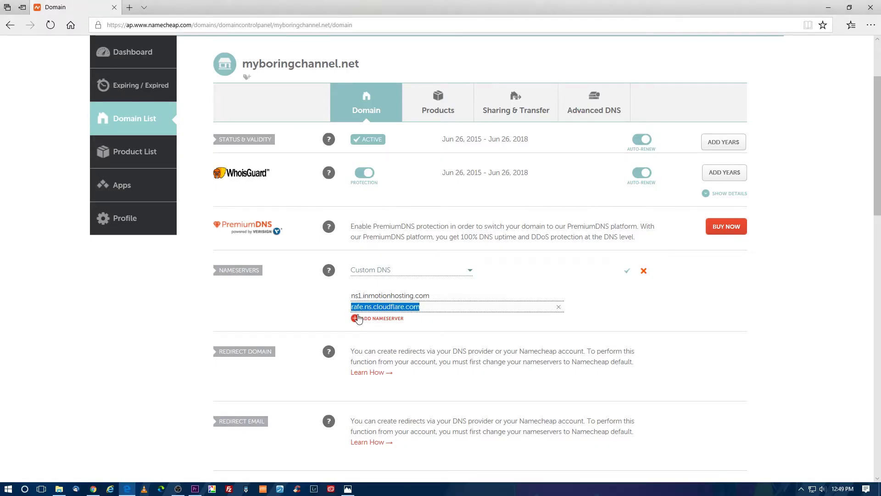
pyautogui.hotkey('ctrl', 'v')
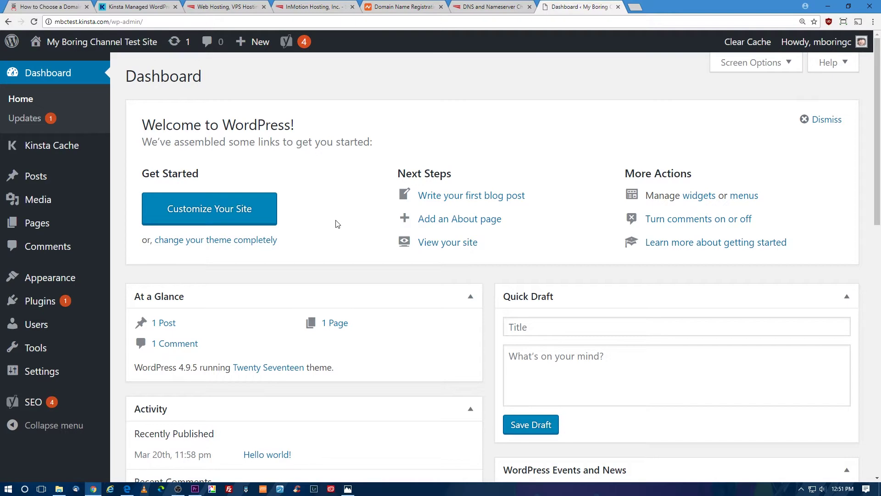
# Switch to the myboringchannel.net site, find its Start Your Own Website footer section and open the Kinsta link
pyautogui.hotkey('ctrl', '1')
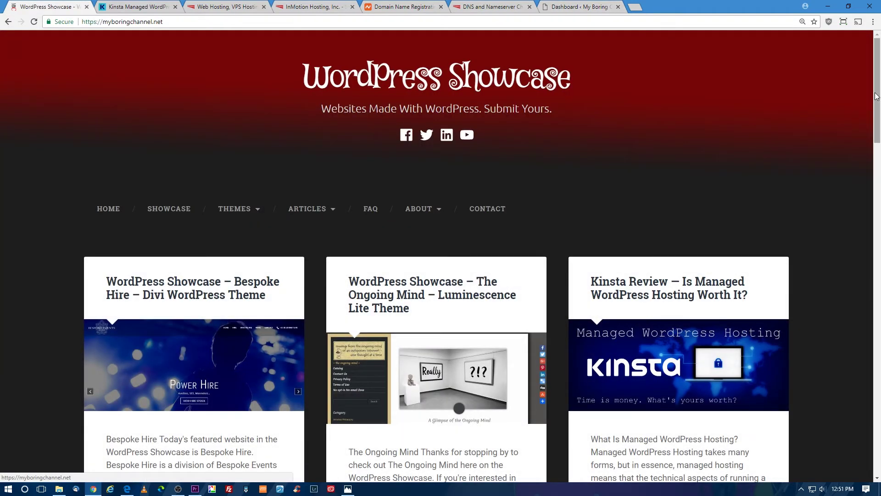
pyautogui.moveTo(877, 96); pyautogui.dragTo(880, 413)
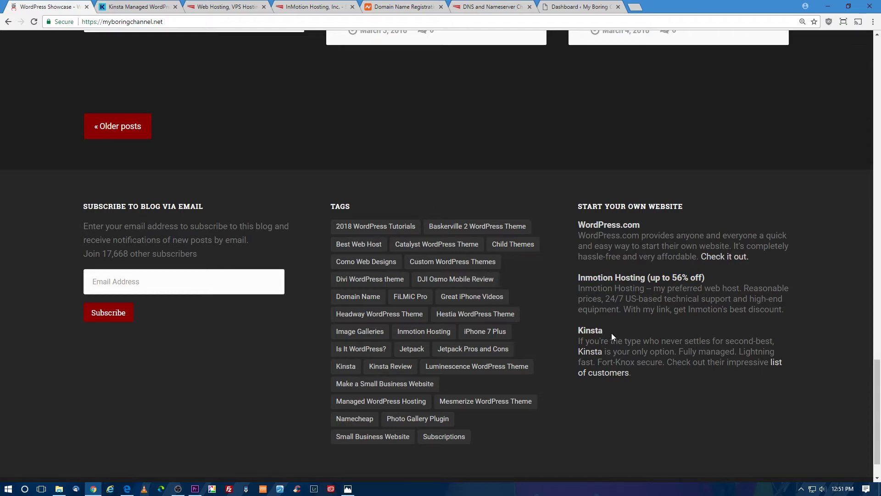
pyautogui.click(595, 333)
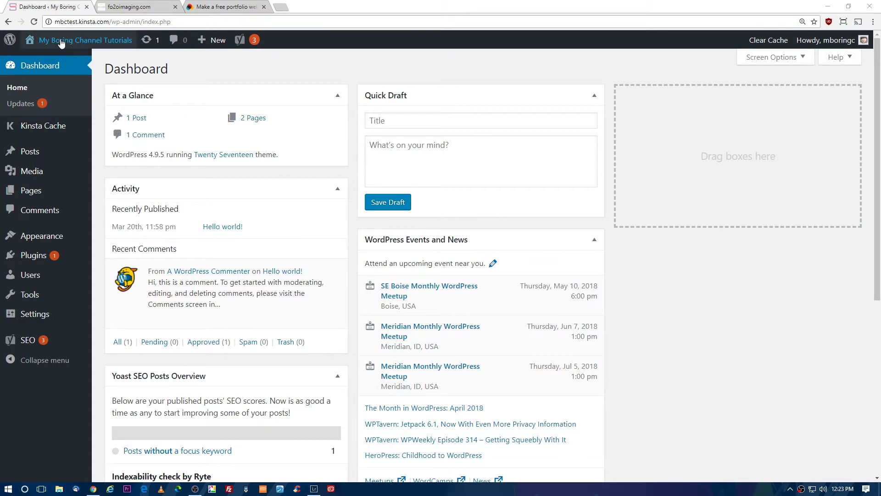
# View the live front page of the My Boring Channel Tutorials site and return to its WordPress dashboard
pyautogui.moveTo(61, 42)
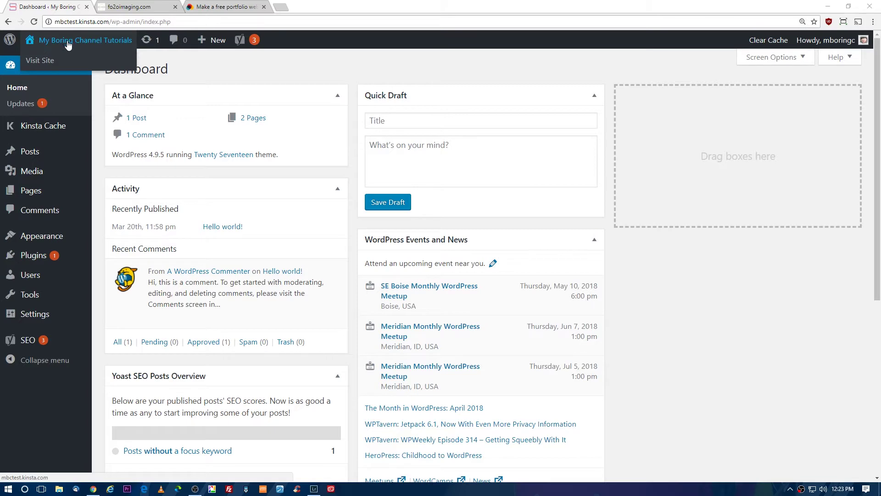
pyautogui.click(56, 64)
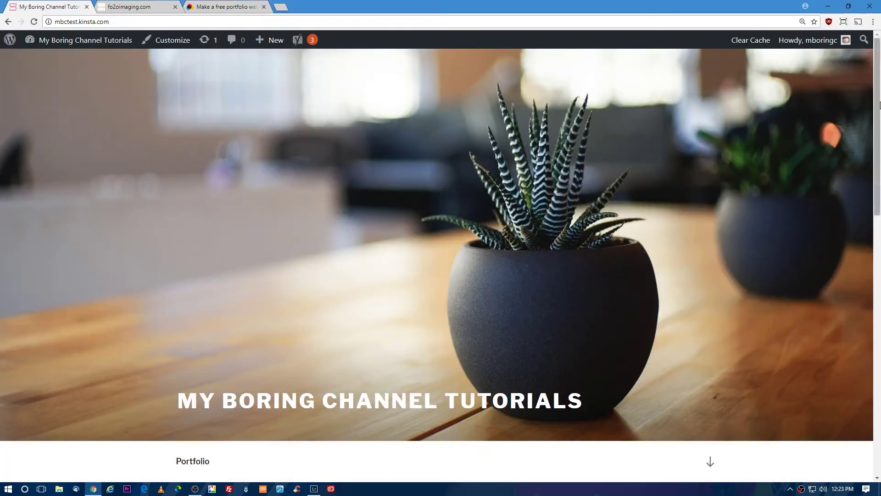
pyautogui.moveTo(876, 96)
pyautogui.mouseDown()
pyautogui.moveTo(874, 294)
pyautogui.moveTo(875, 105)
pyautogui.mouseUp()
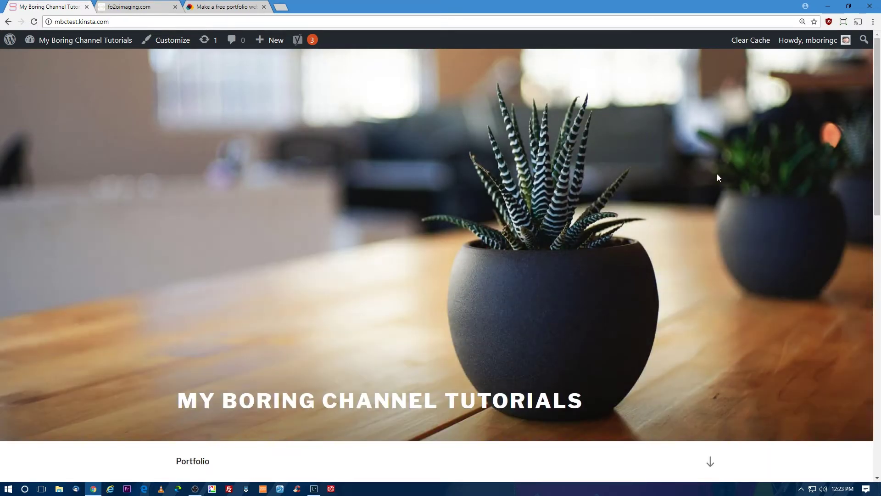
pyautogui.moveTo(73, 41)
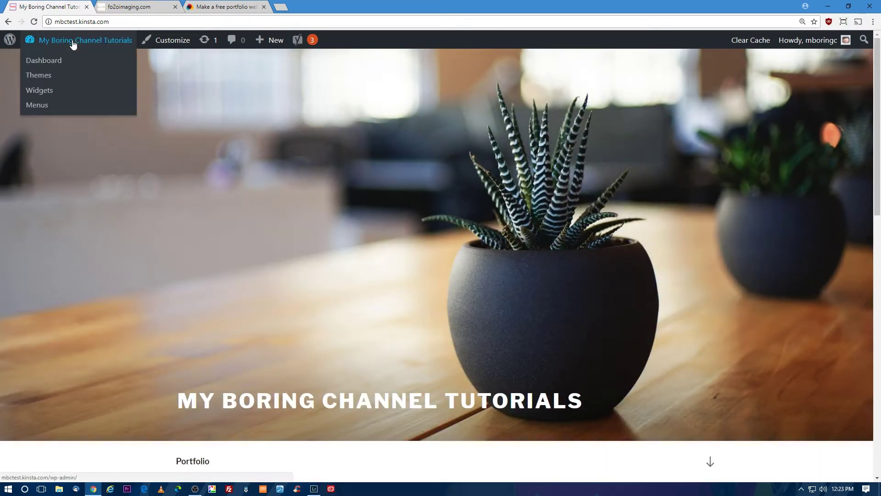
pyautogui.click(44, 61)
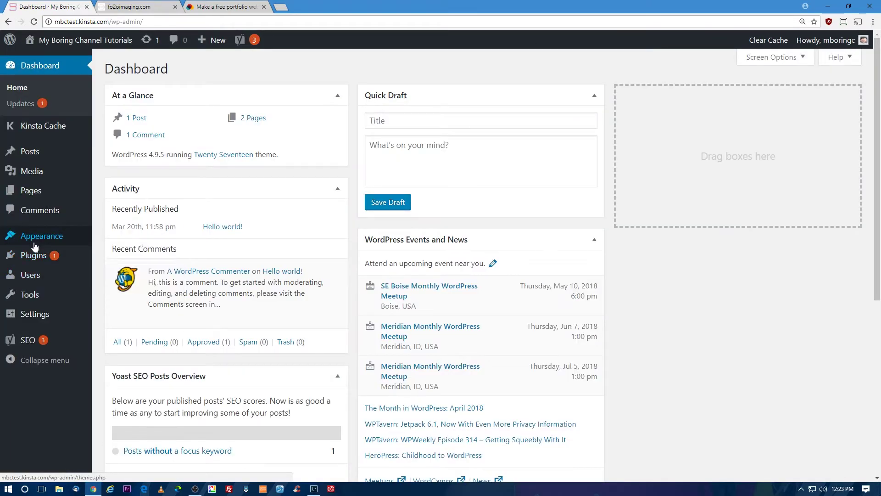
# Search the WordPress theme directory for "hamilton" and install the Hamilton theme
pyautogui.moveTo(36, 243)
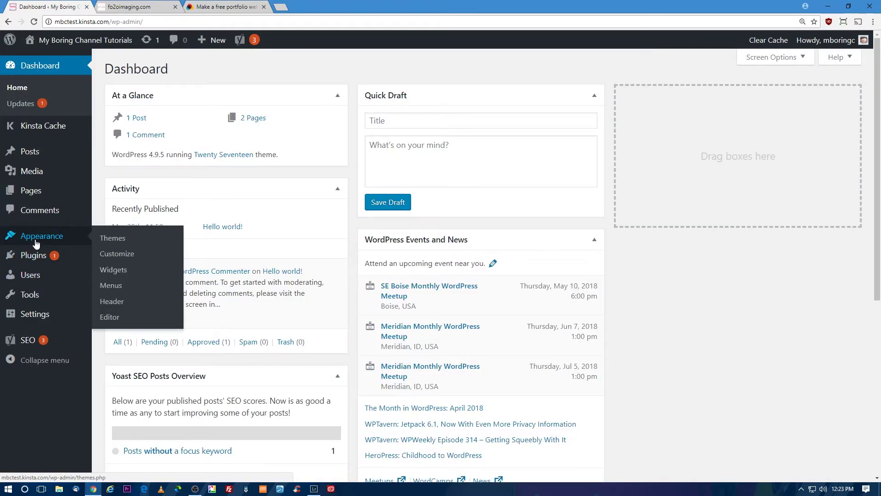
pyautogui.click(104, 246)
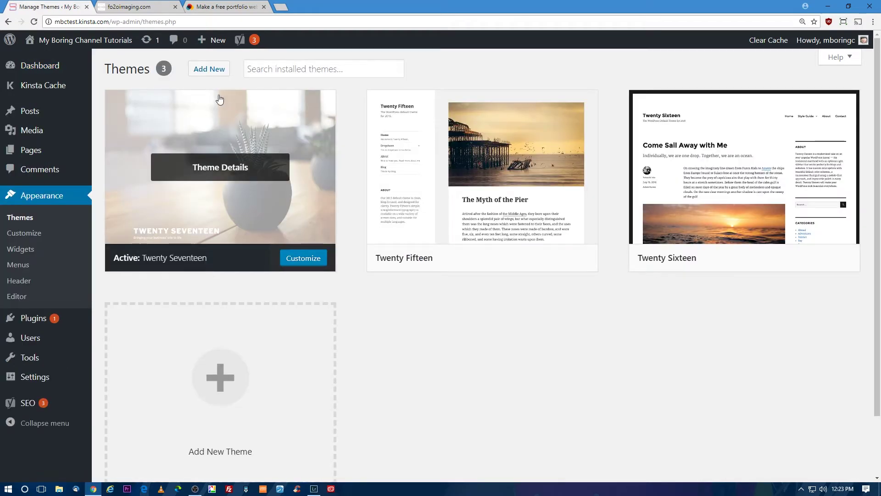
pyautogui.click(212, 70)
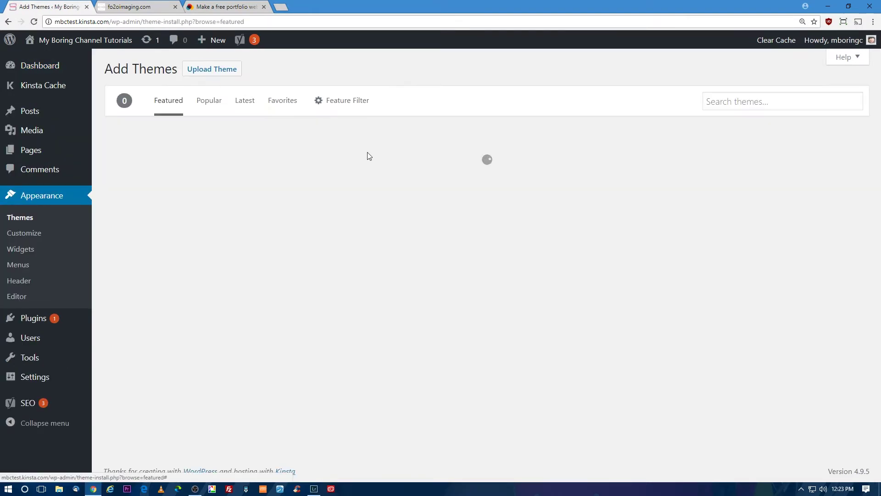
pyautogui.click(719, 96)
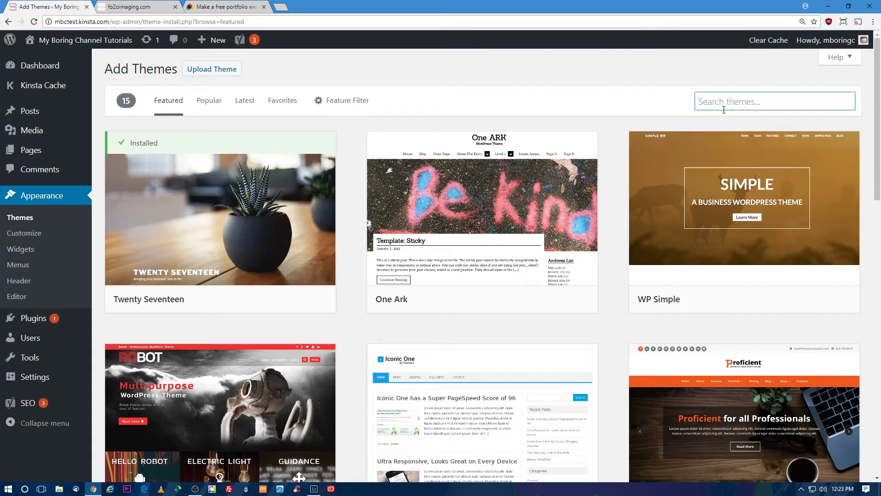
pyautogui.write('hamilton')
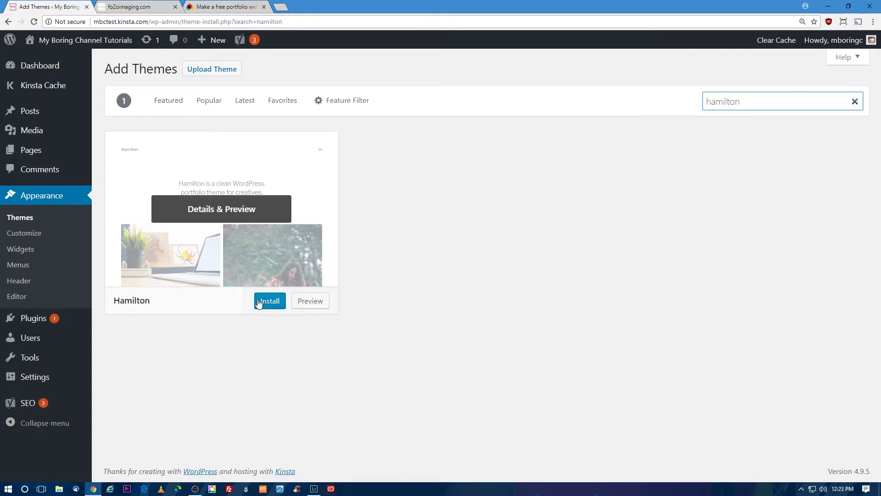
pyautogui.click(269, 303)
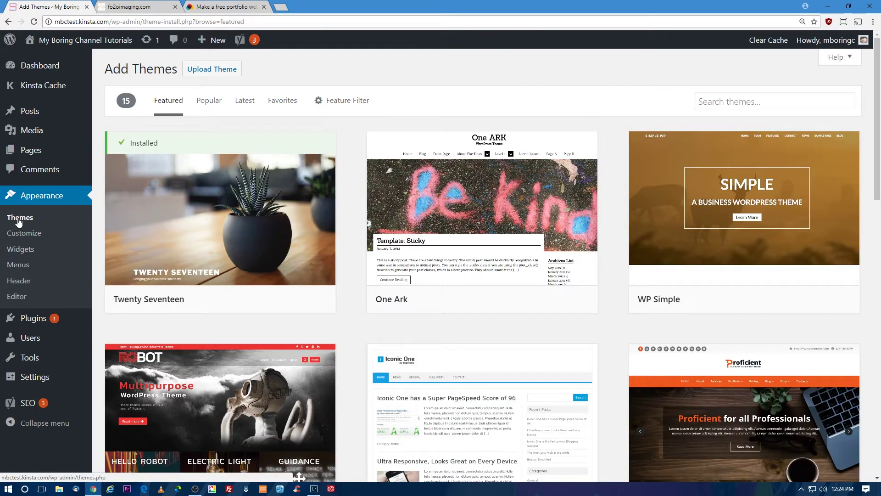
# Search the theme directory for "minimalist portfolio", then install and activate the Minimalist Portfolio theme
pyautogui.click(19, 222)
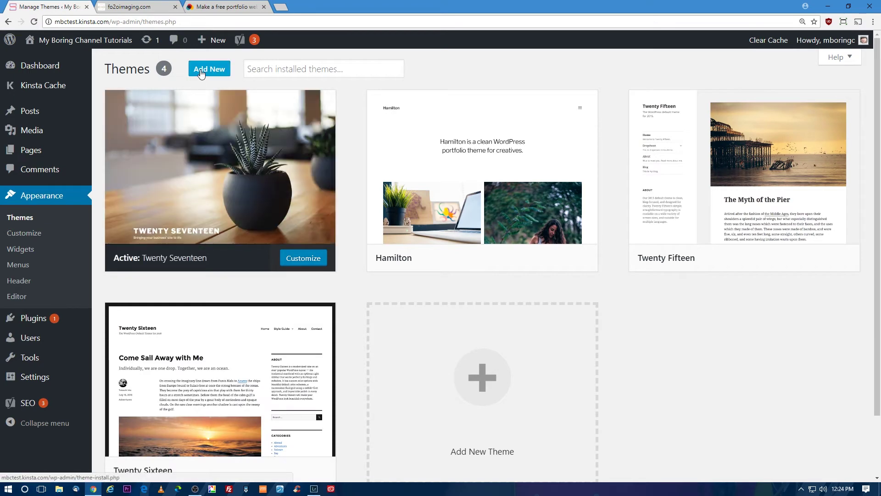
pyautogui.scroll(-2, 796, 420)
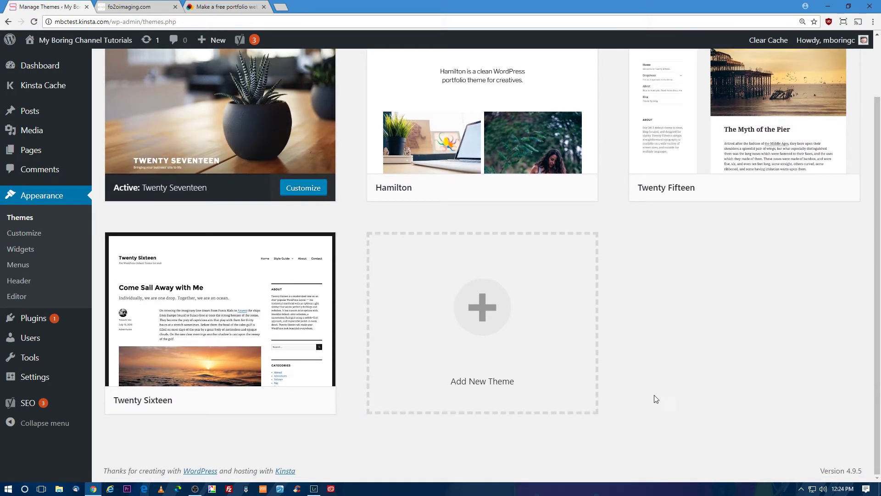
pyautogui.click(487, 315)
pyautogui.click(739, 101)
pyautogui.write('minimalist portfolio')
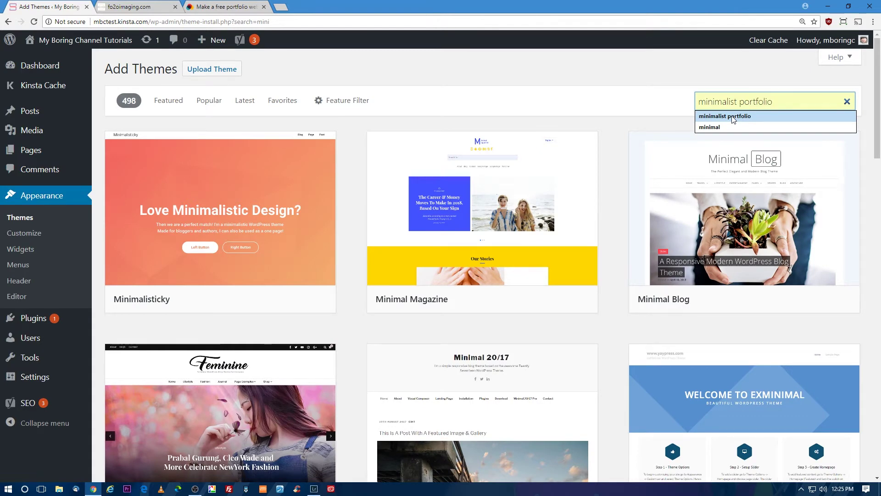
pyautogui.click(734, 117)
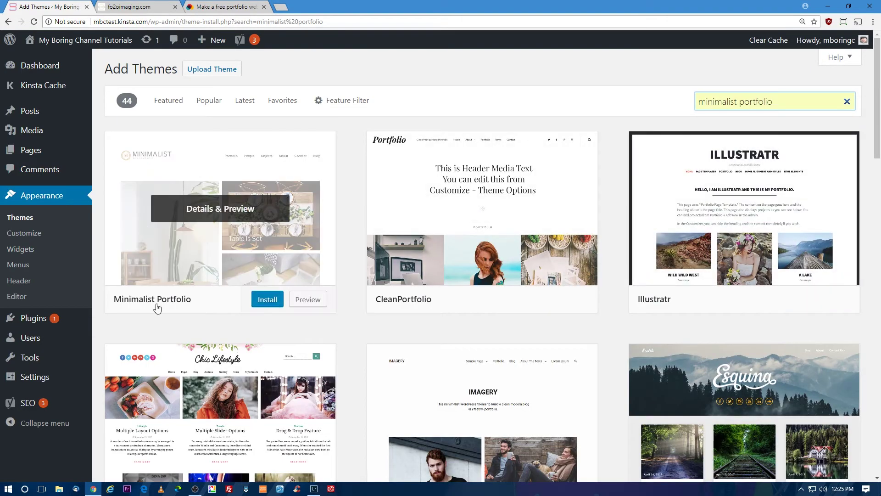
pyautogui.click(268, 300)
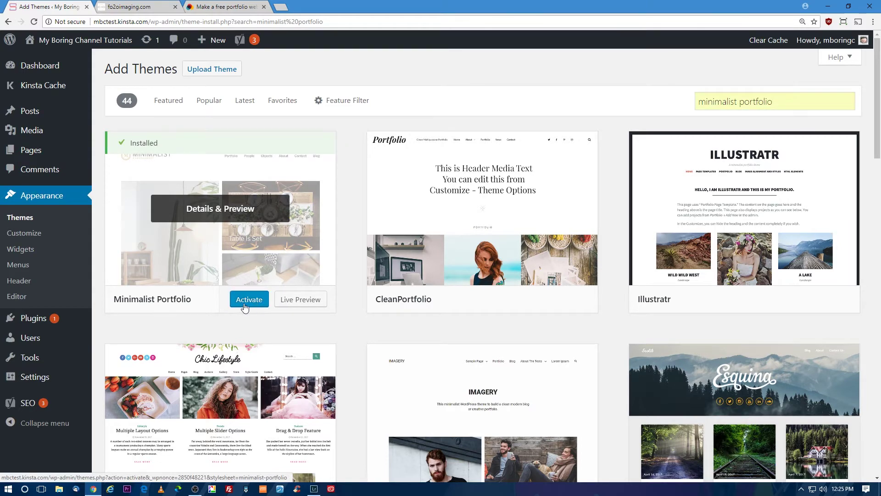
pyautogui.click(252, 307)
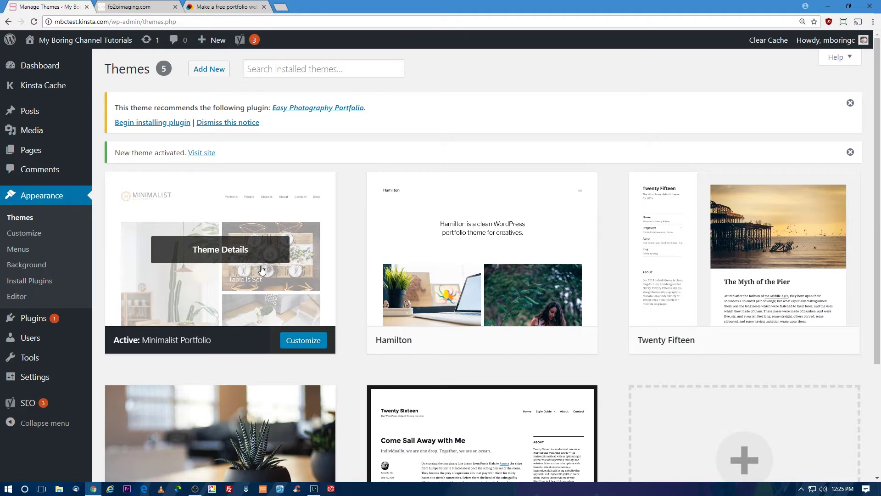
# Check how the live site looks with the Minimalist Portfolio theme and return to the dashboard
pyautogui.moveTo(64, 46)
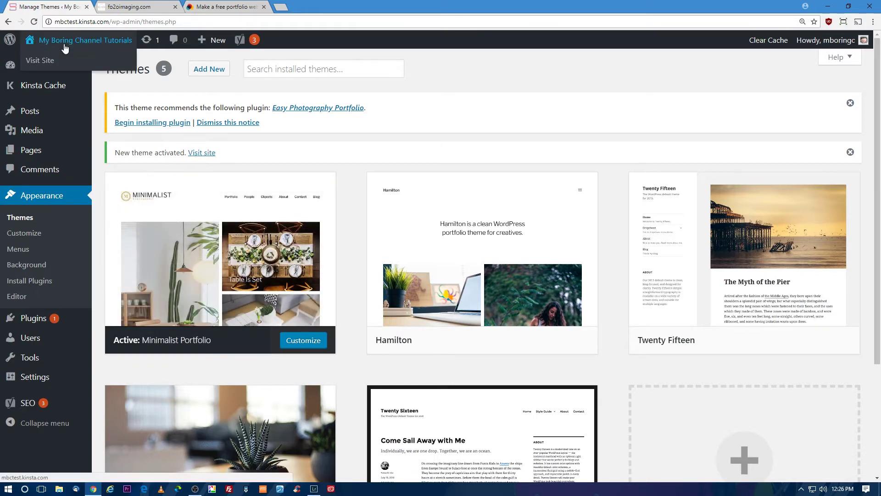
pyautogui.click(56, 67)
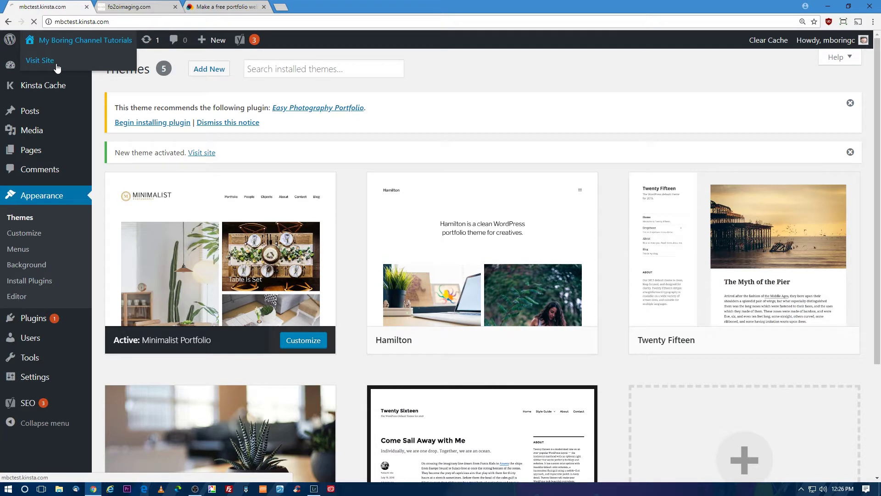
pyautogui.scroll(-2, 629, 293)
pyautogui.scroll(2, 633, 300)
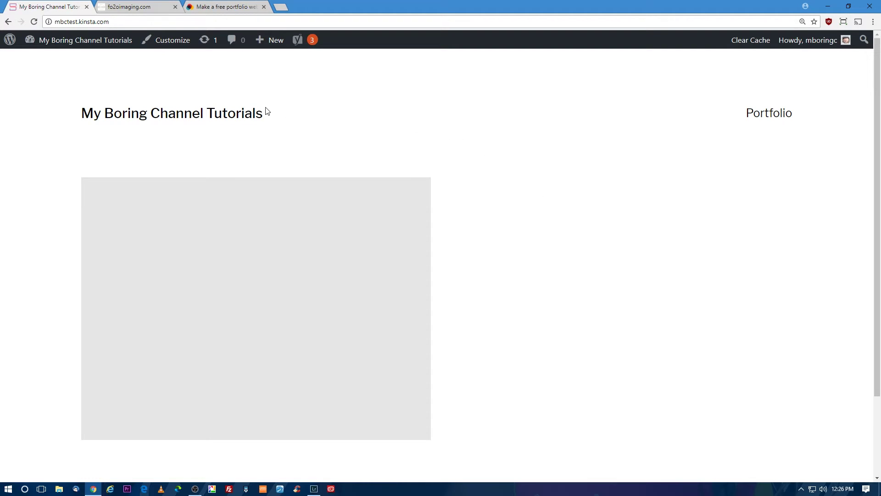
pyautogui.moveTo(89, 48)
pyautogui.click(59, 64)
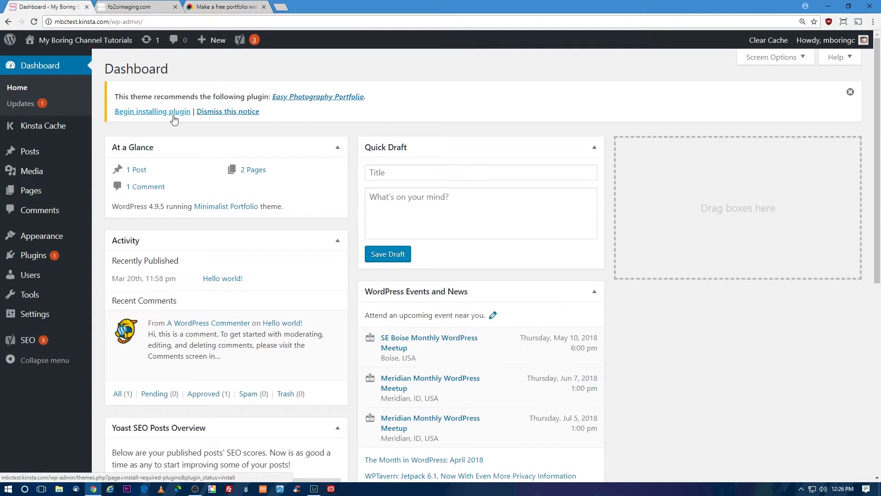
# Search for "easy photography portfolio" among new plugins, then install and activate the Easy Photography Portfolio plugin
pyautogui.moveTo(46, 256)
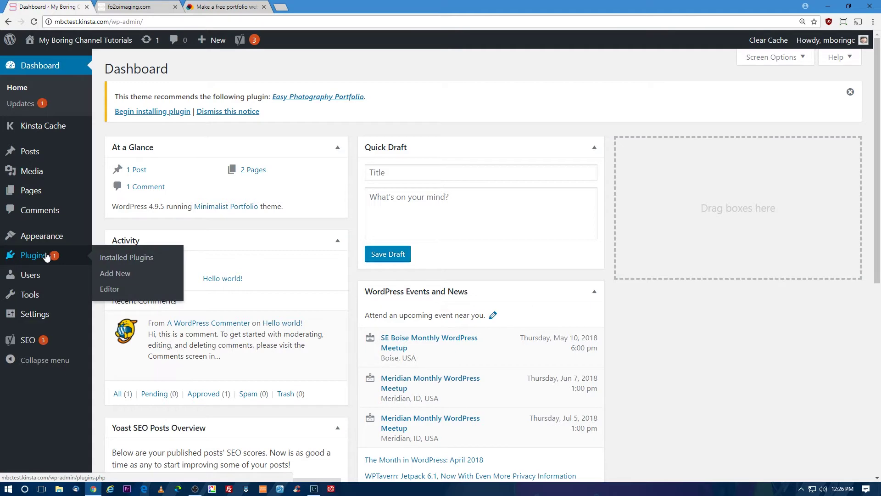
pyautogui.click(112, 275)
pyautogui.click(740, 152)
pyautogui.write('easy photography portfolio')
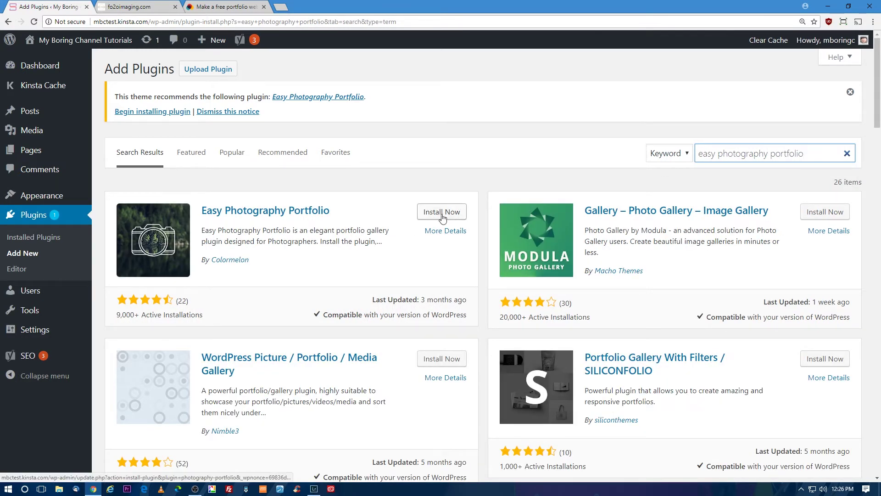
pyautogui.click(442, 216)
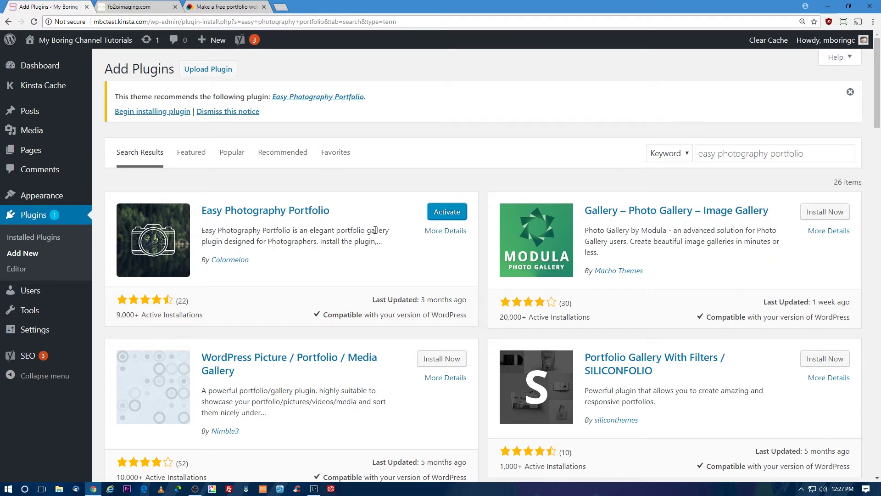
pyautogui.click(447, 214)
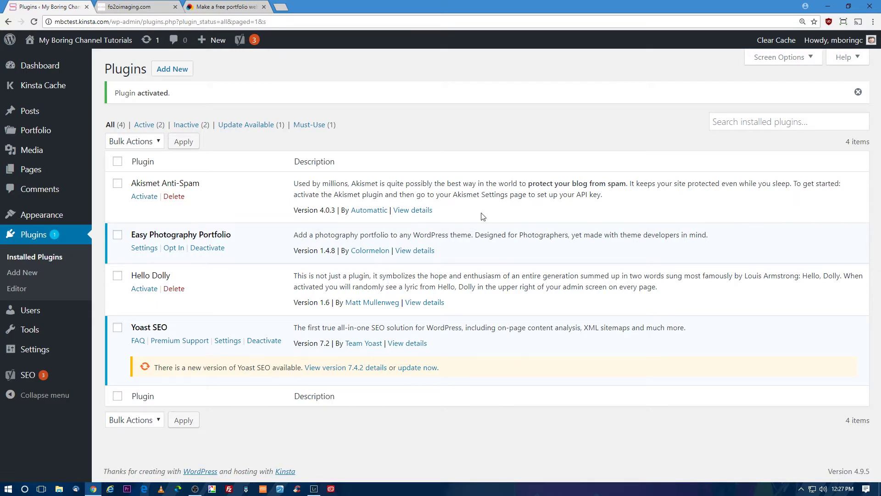
# Update the Yoast SEO plugin to version 7.4.2 from the list of installed plugins
pyautogui.click(48, 67)
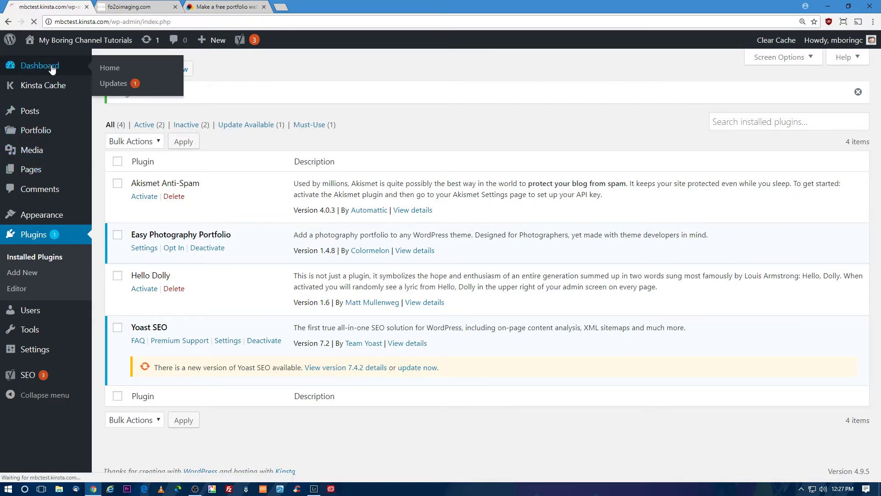
pyautogui.moveTo(56, 285)
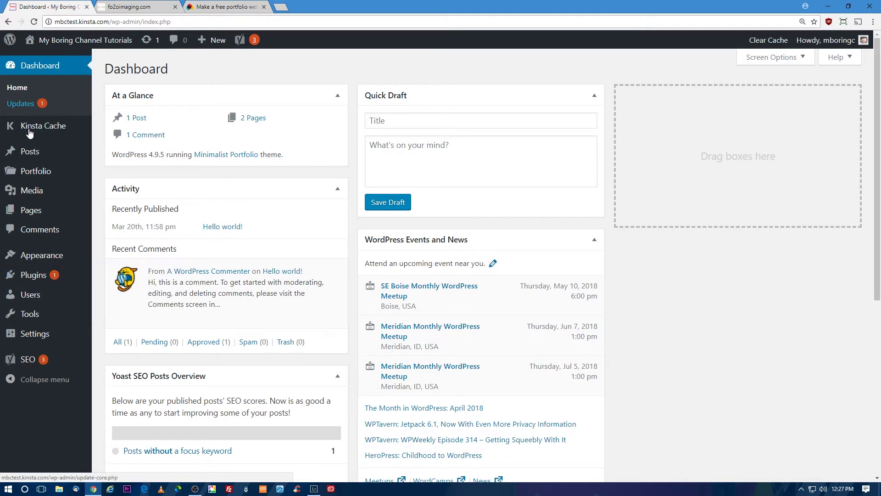
pyautogui.click(30, 277)
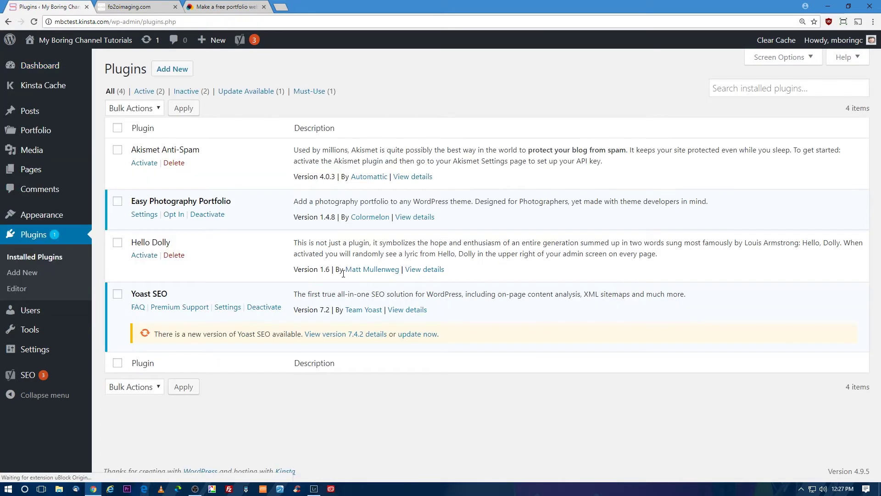
pyautogui.click(418, 335)
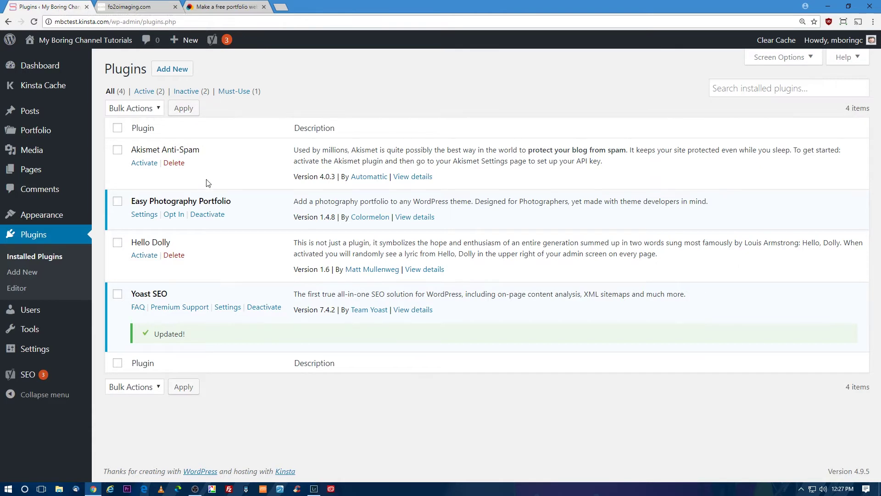
# Open the theme customizer for the site's active Minimalist Portfolio theme
pyautogui.moveTo(60, 140)
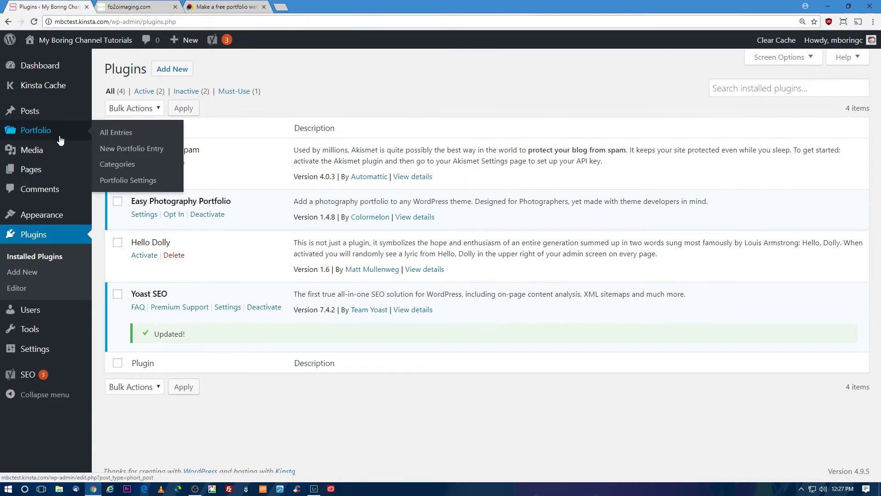
pyautogui.moveTo(51, 222)
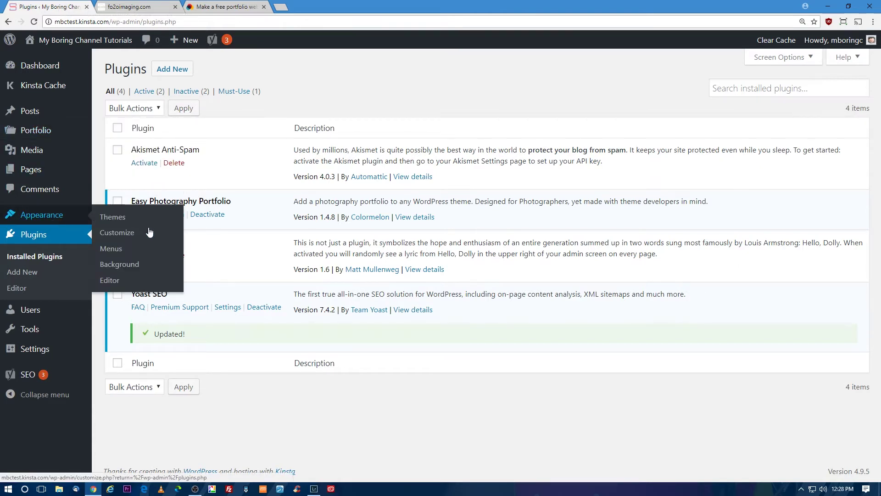
pyautogui.click(123, 233)
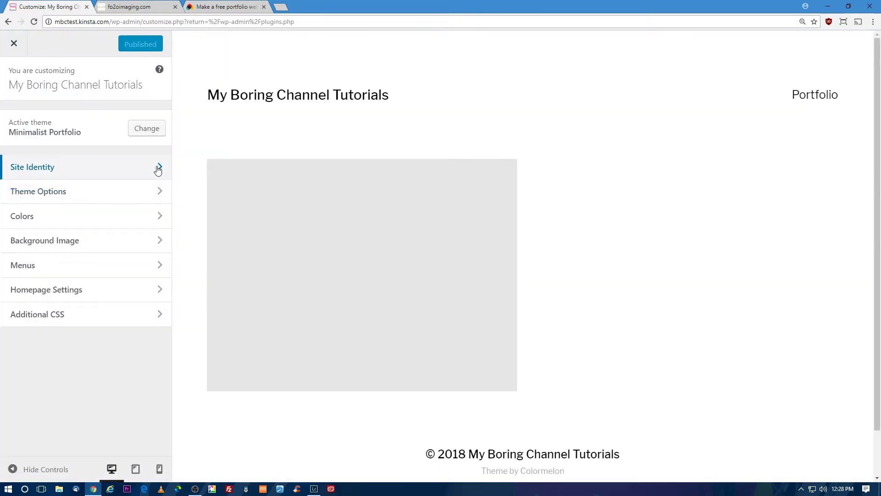
# Upload the tutorial-logo image from the Kinsta folder as the logo in the Site Identity settings
pyautogui.click(157, 168)
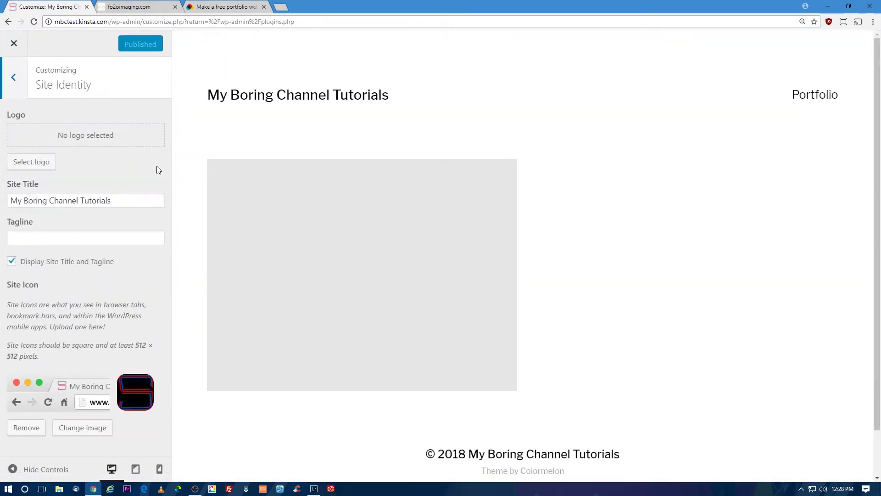
pyautogui.click(29, 162)
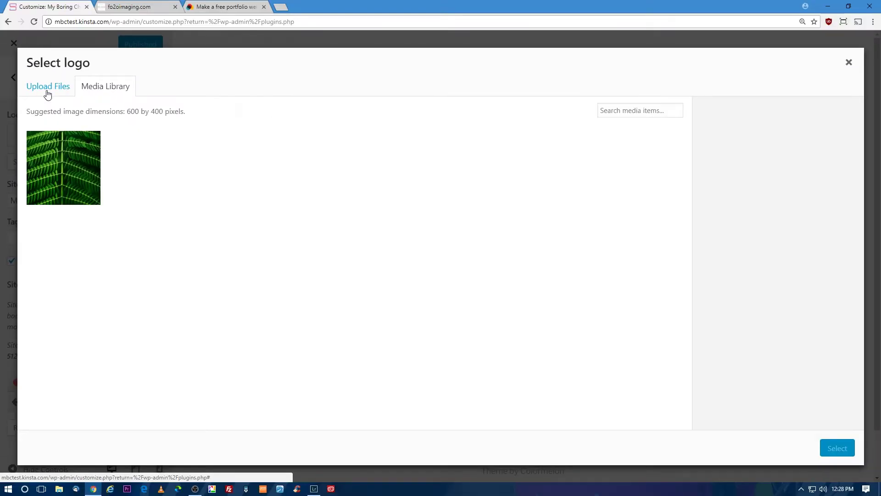
pyautogui.click(95, 90)
pyautogui.click(447, 262)
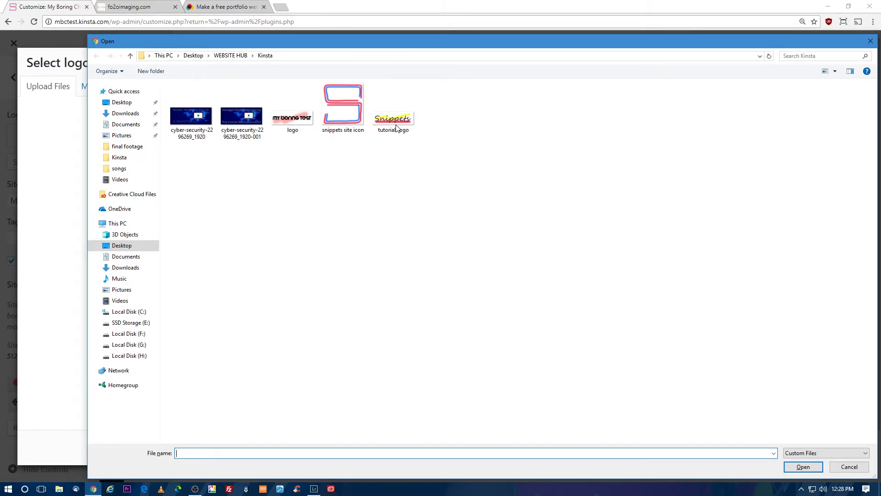
pyautogui.doubleClick(395, 120)
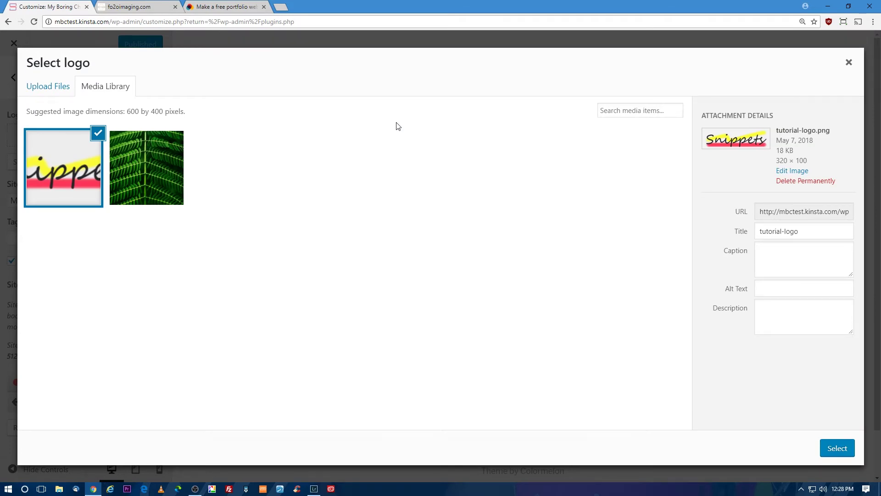
# Give the logo the alt text "snippets logo" and apply it with a crop that keeps the whole image
pyautogui.click(772, 290)
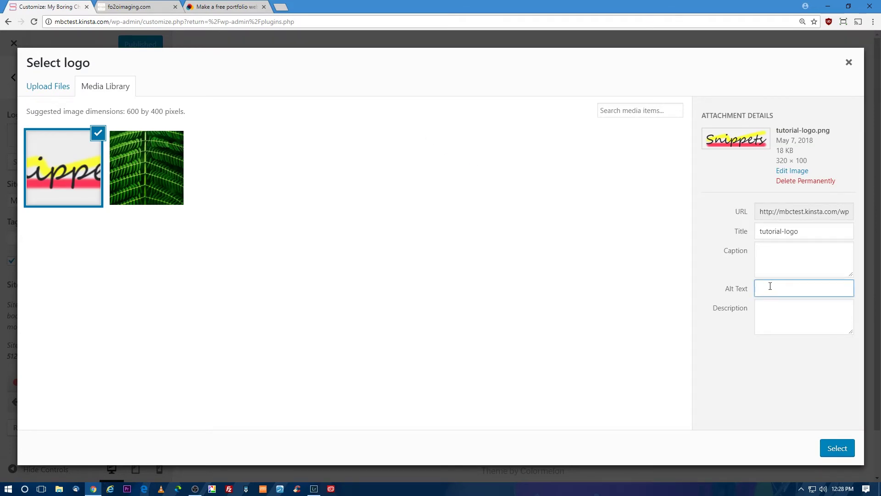
pyautogui.write('snippets logo')
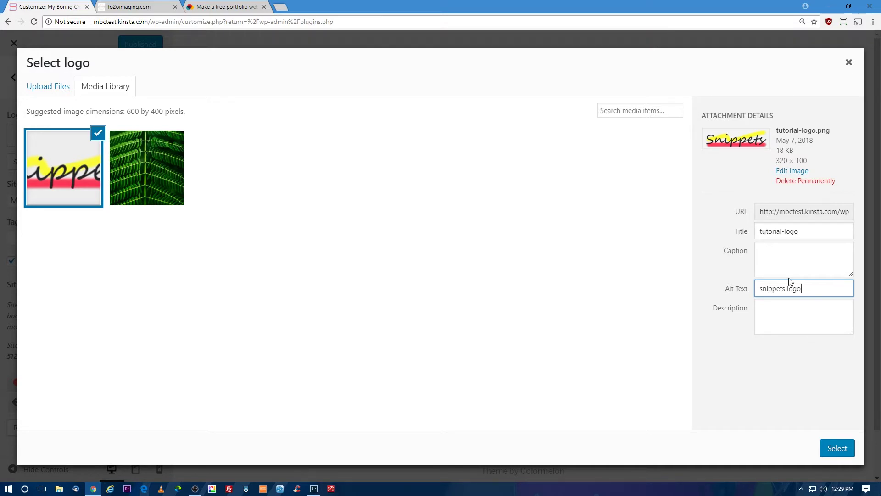
pyautogui.click(838, 448)
pyautogui.moveTo(483, 105); pyautogui.dragTo(620, 125)
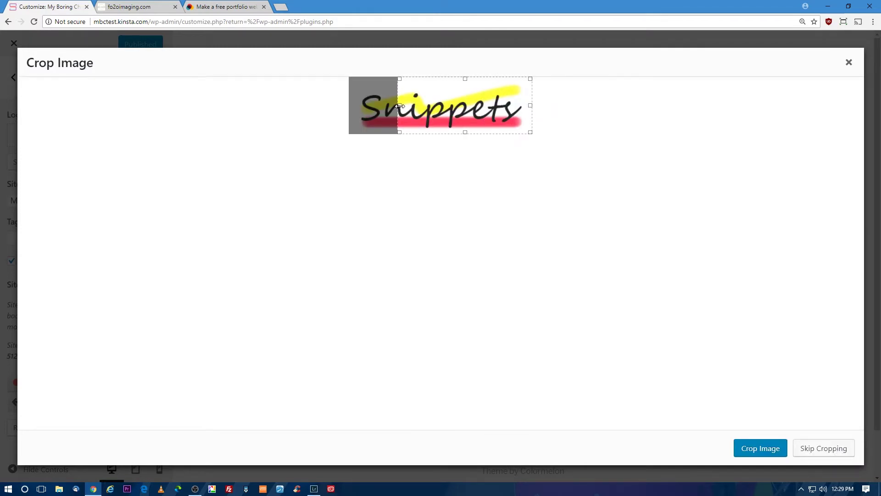
pyautogui.moveTo(399, 106); pyautogui.dragTo(324, 111)
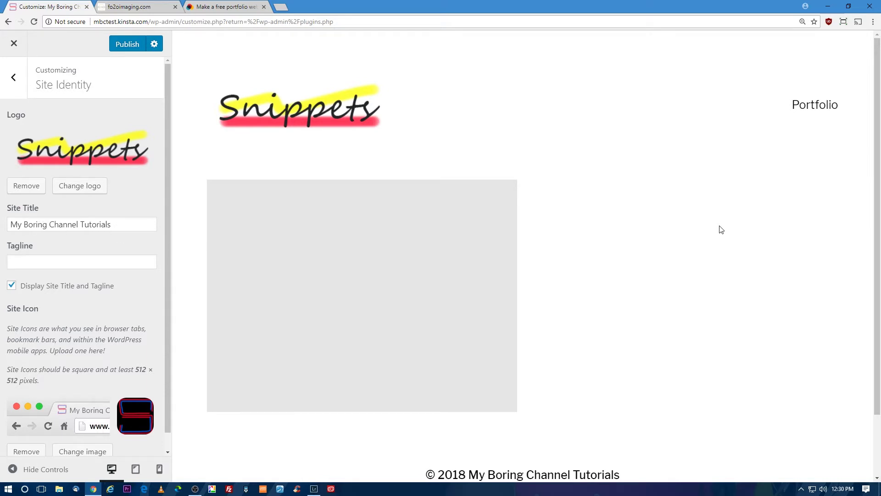
# Check the logo in the site preview, publish the change and close the customizer
pyautogui.scroll(-2, 879, 215)
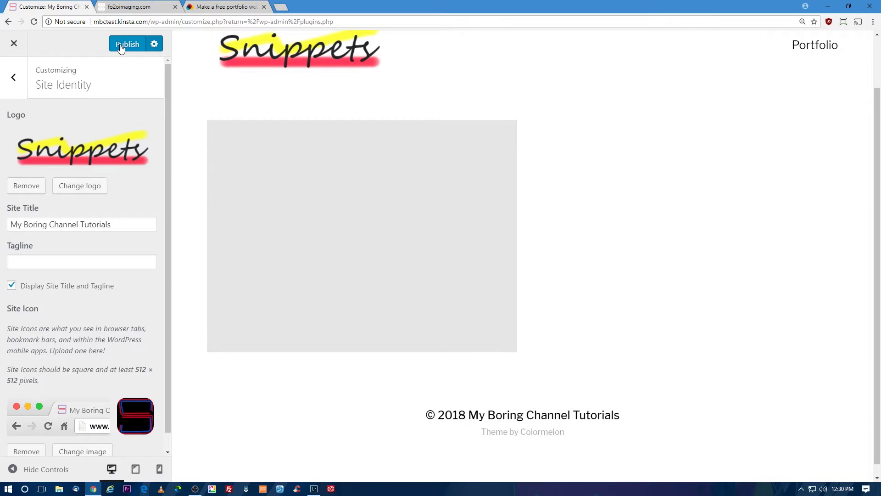
pyautogui.click(121, 47)
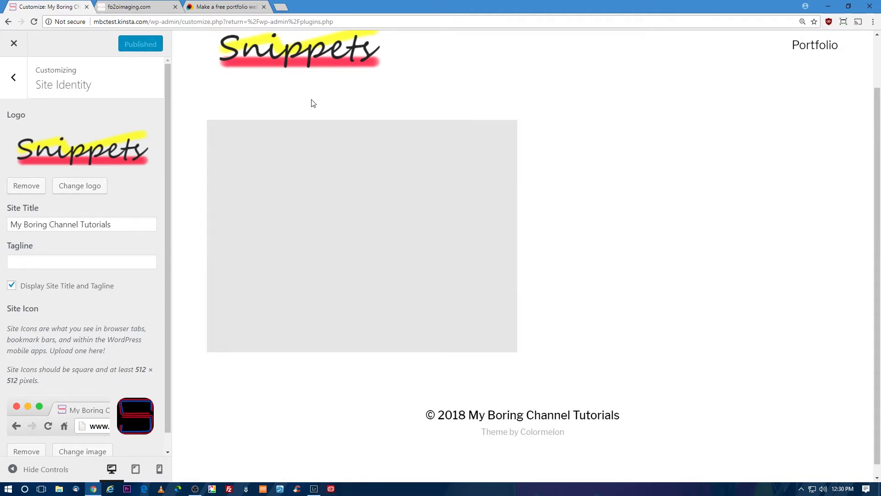
pyautogui.scroll(2, 229, 112)
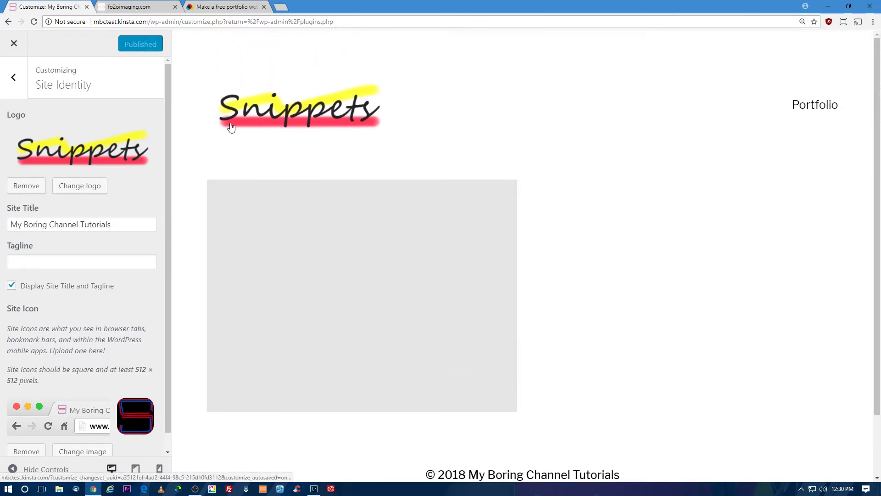
pyautogui.click(15, 46)
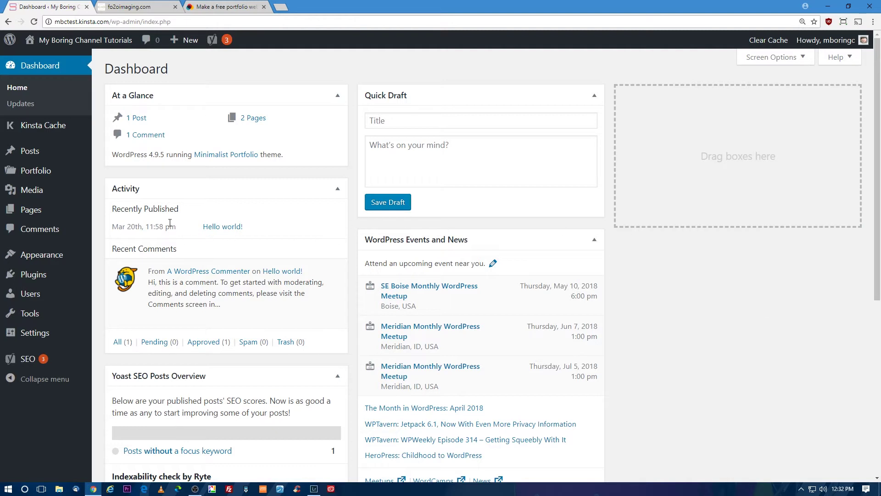
# Create a new navigation menu named Main Menu
pyautogui.moveTo(65, 257)
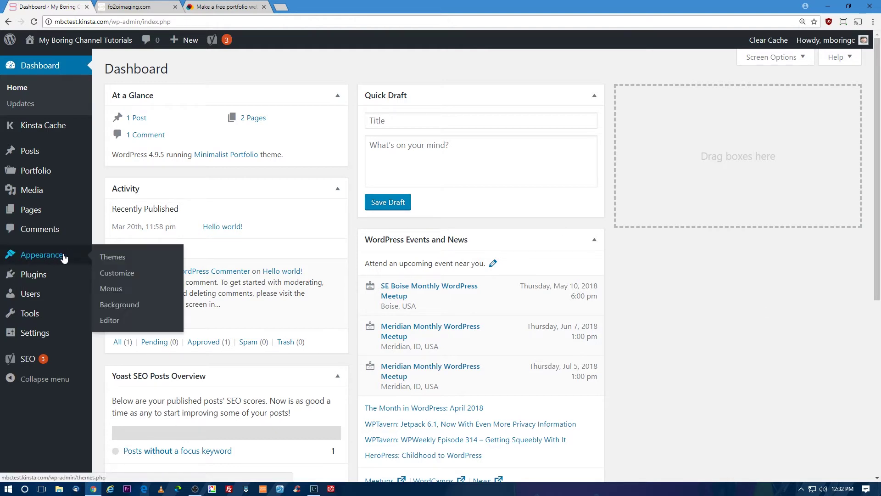
pyautogui.click(107, 298)
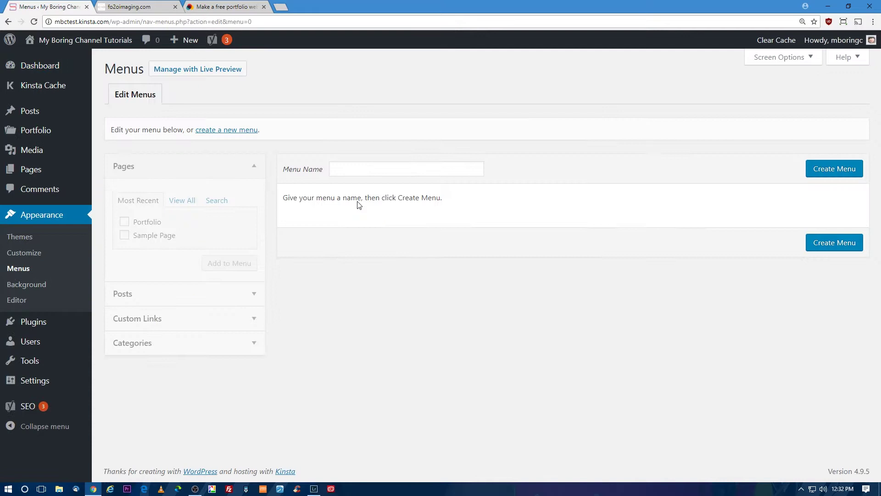
pyautogui.click(357, 170)
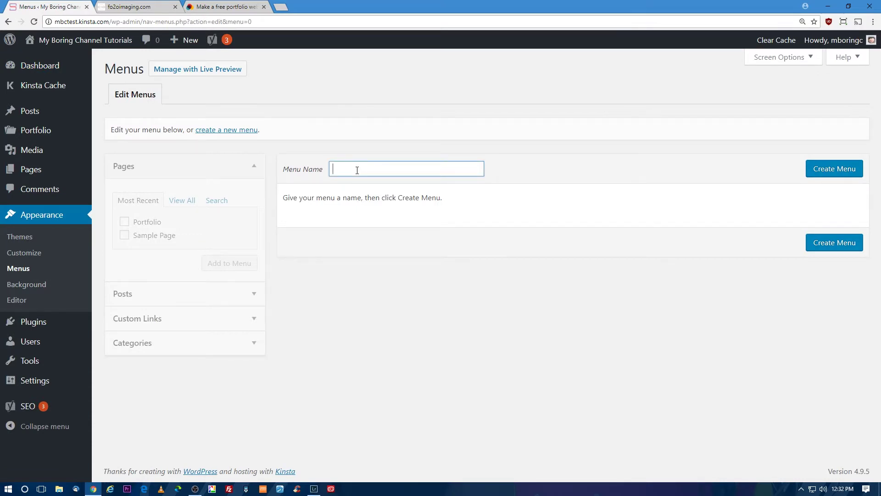
pyautogui.write('Main Menu')
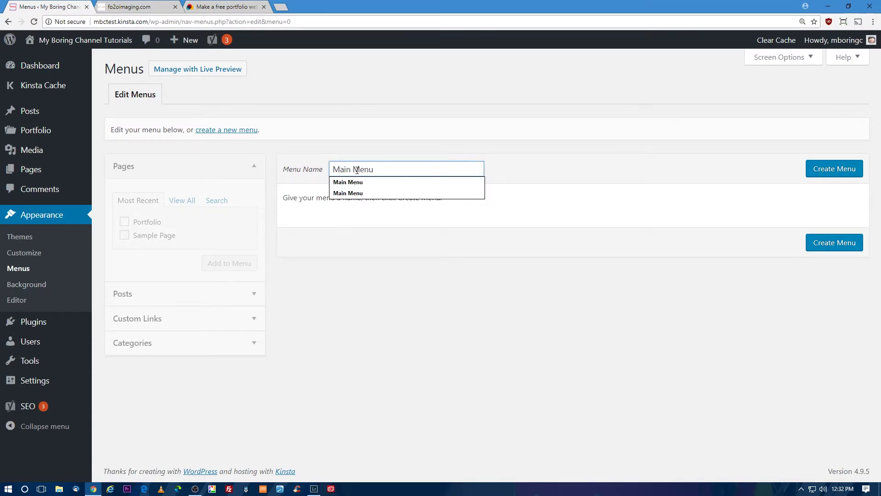
pyautogui.click(826, 172)
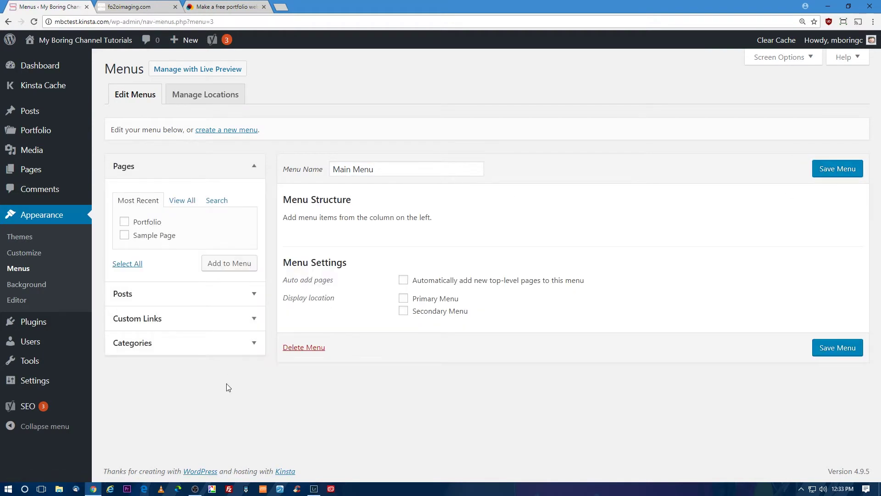
# Add the Portfolio page to Main Menu, assign it to the Primary Menu location and save the menu
pyautogui.click(125, 223)
pyautogui.click(224, 266)
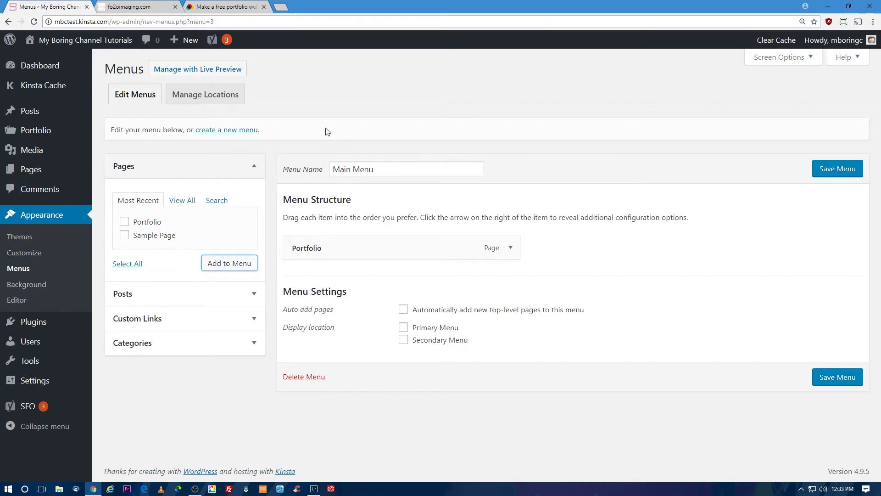
pyautogui.click(403, 328)
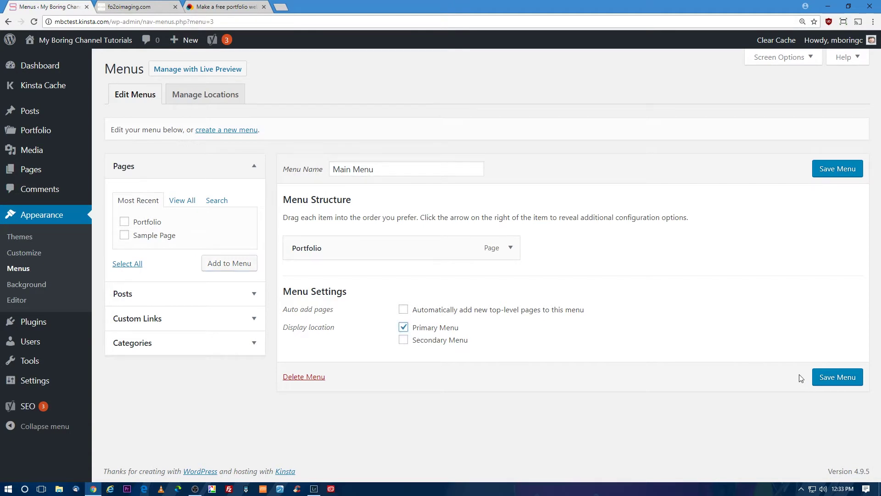
pyautogui.click(840, 378)
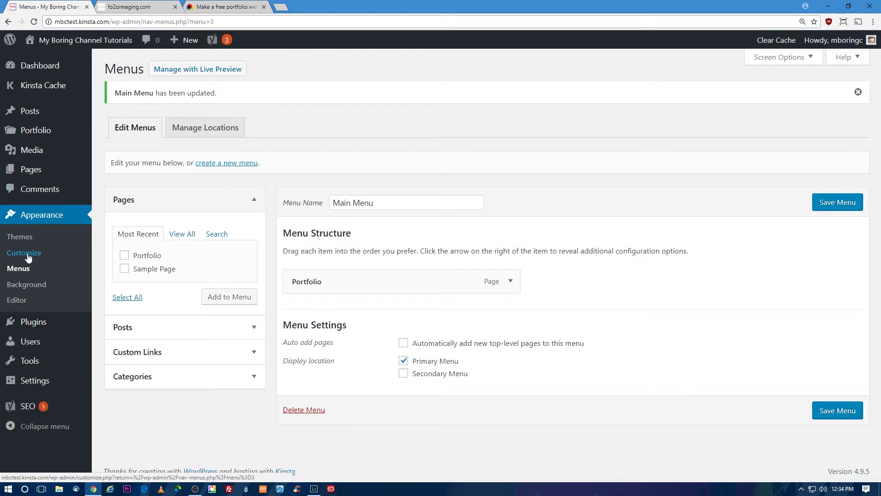
# Open the theme customizer again from the menu editor
pyautogui.press('alt')
pyautogui.click(30, 256)
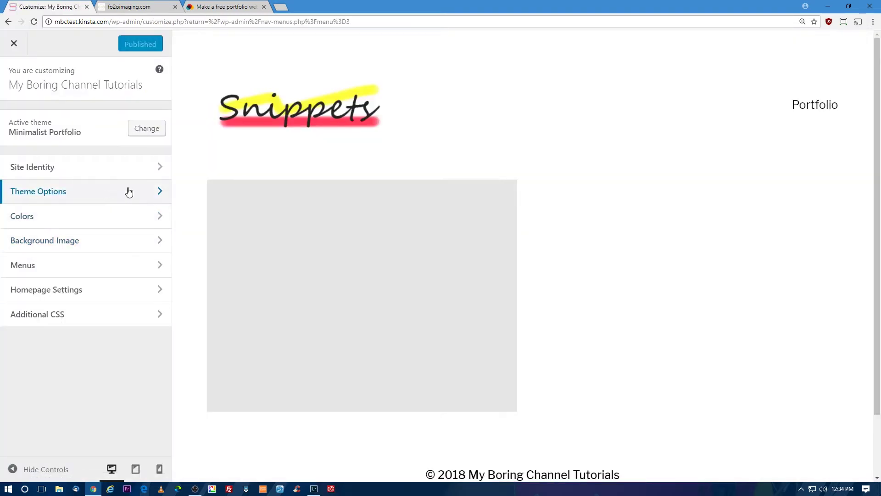
# Try hiding the primary menu from the header in Theme Options, restore the option and publish
pyautogui.click(119, 192)
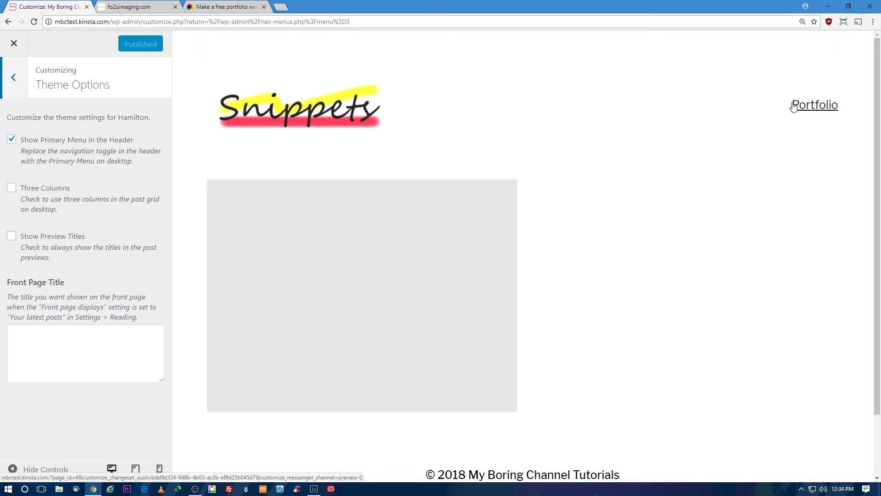
pyautogui.click(12, 139)
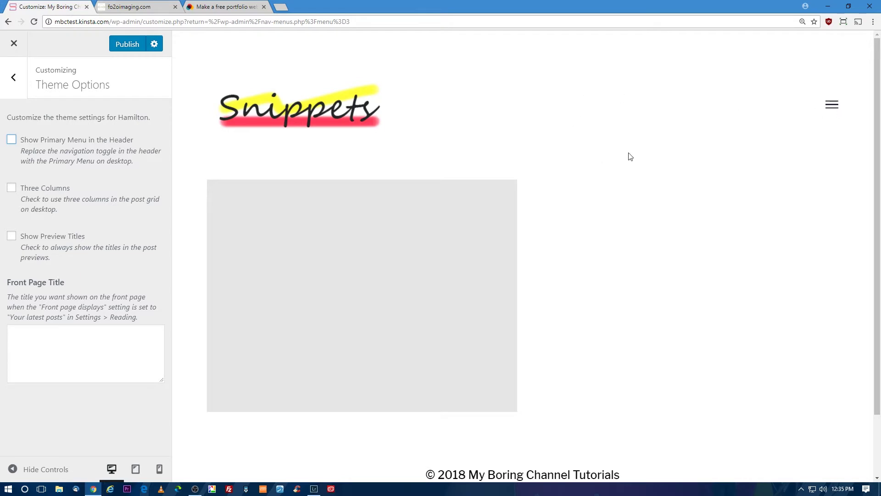
pyautogui.click(14, 140)
pyautogui.click(129, 46)
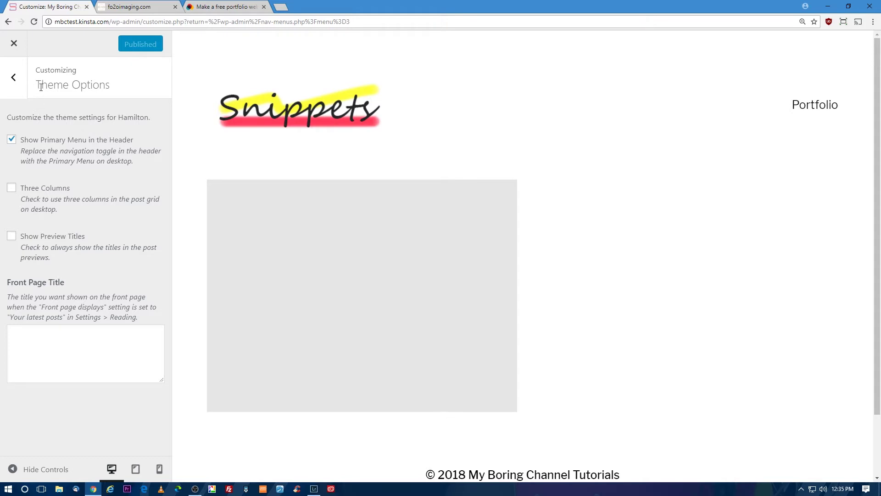
pyautogui.click(14, 79)
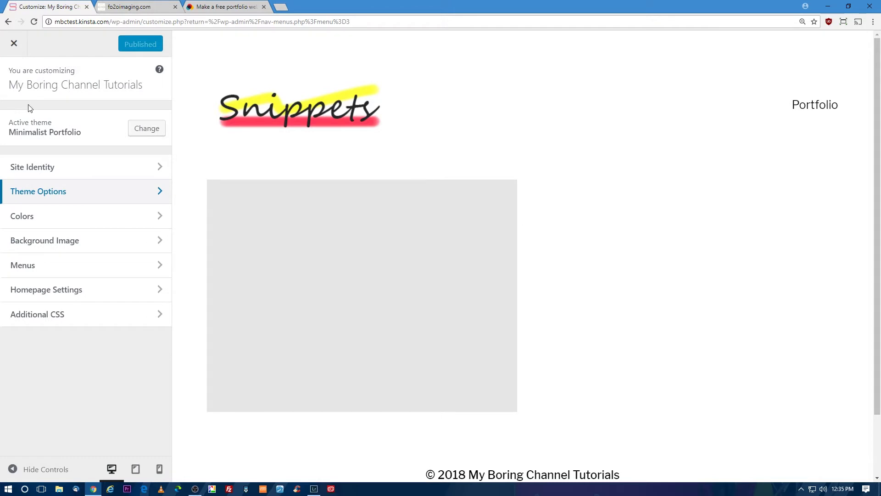
# Make the static Portfolio page the homepage with no posts page selected, publish the change and close the customizer
pyautogui.click(98, 292)
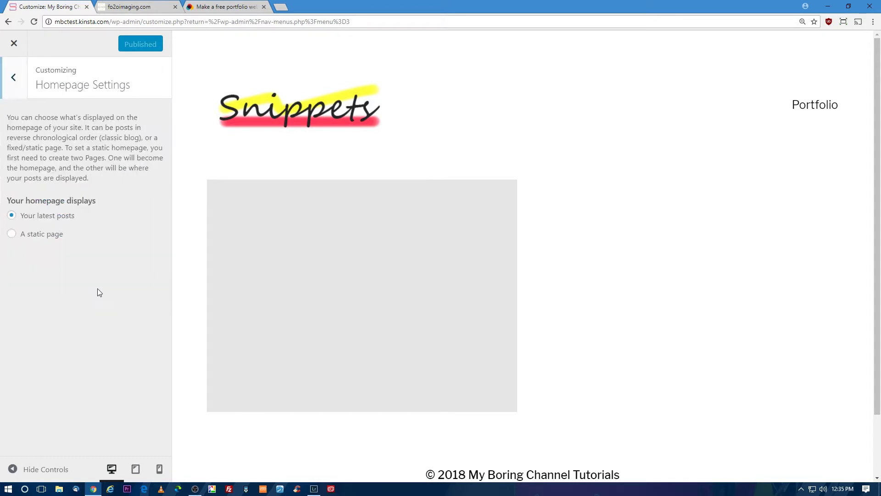
pyautogui.click(12, 235)
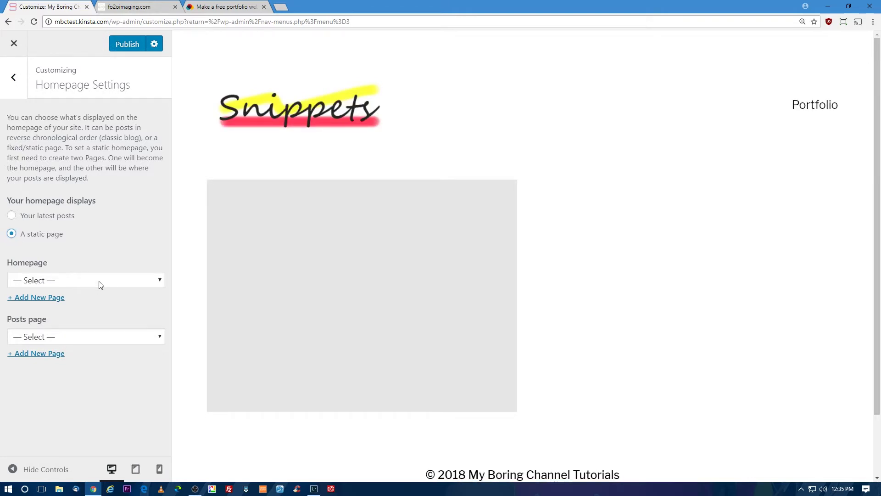
pyautogui.click(98, 281)
pyautogui.click(99, 303)
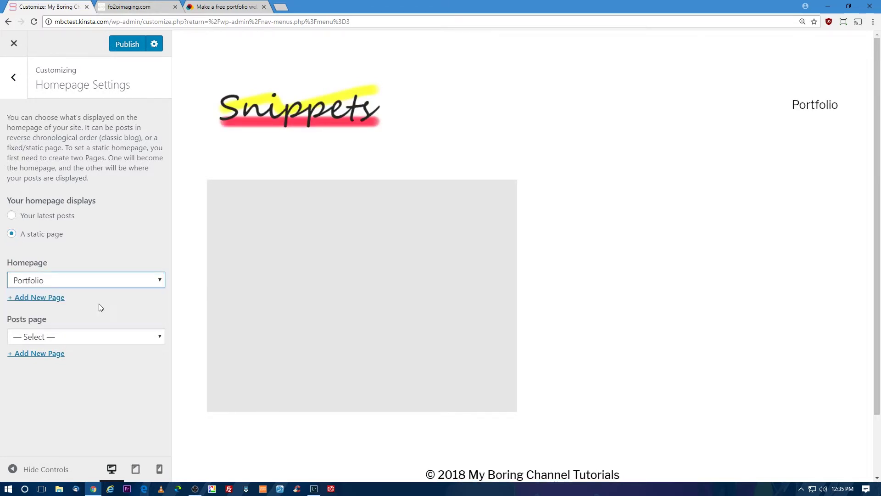
pyautogui.click(108, 336)
pyautogui.click(110, 337)
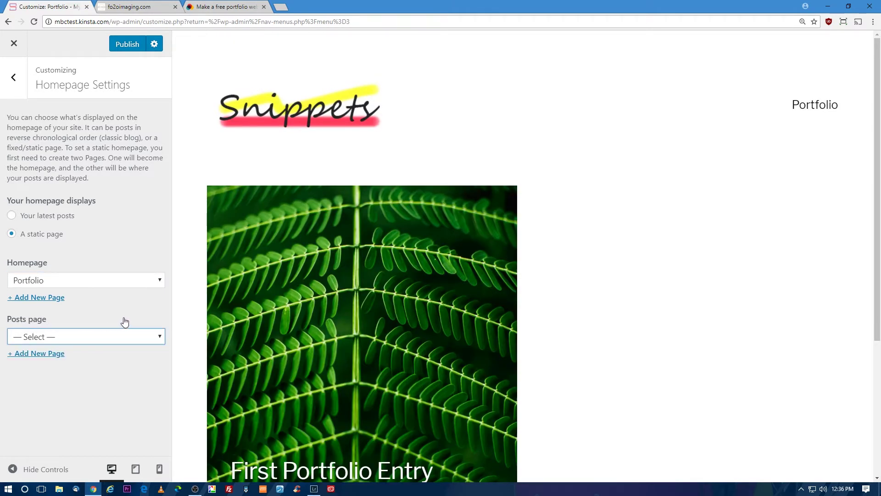
pyautogui.click(123, 41)
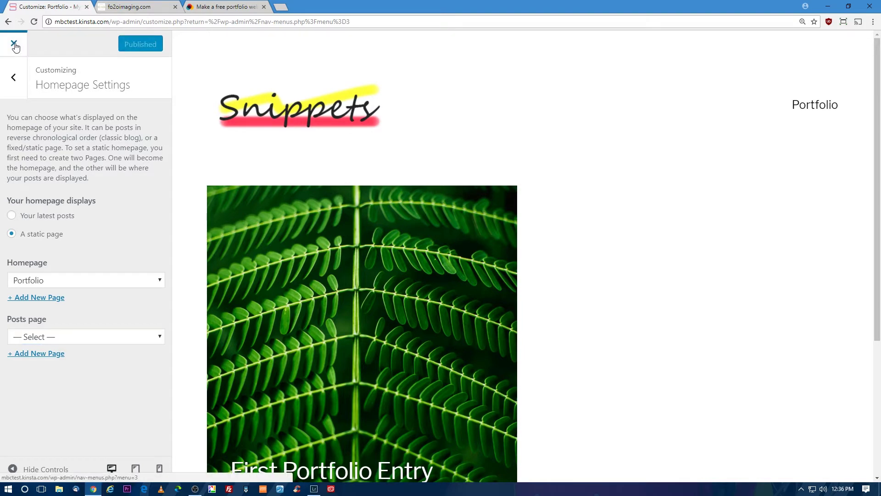
pyautogui.click(15, 44)
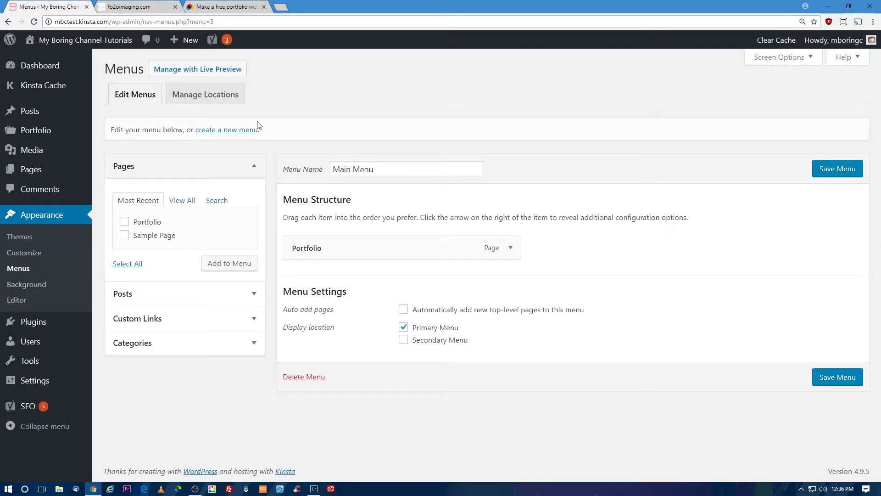
# Check the live site's homepage and its logo link, and return to the dashboard
pyautogui.click(54, 60)
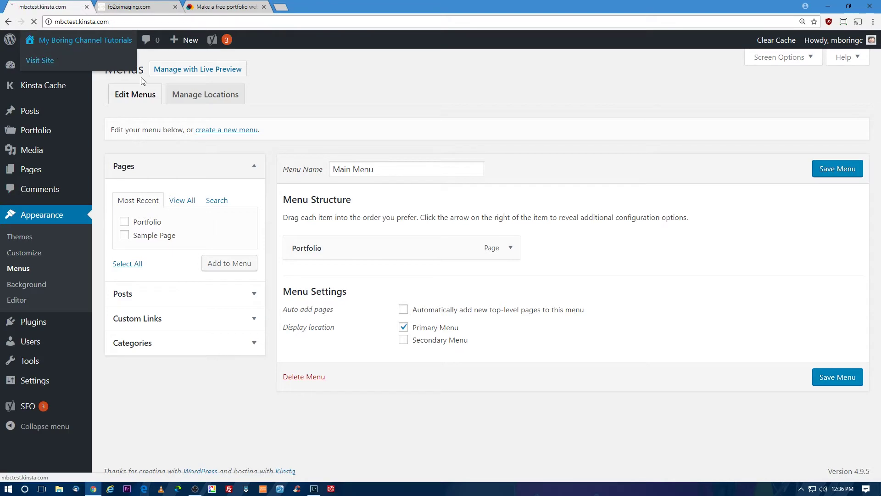
pyautogui.scroll(-4, 780, 239)
pyautogui.scroll(4, 751, 239)
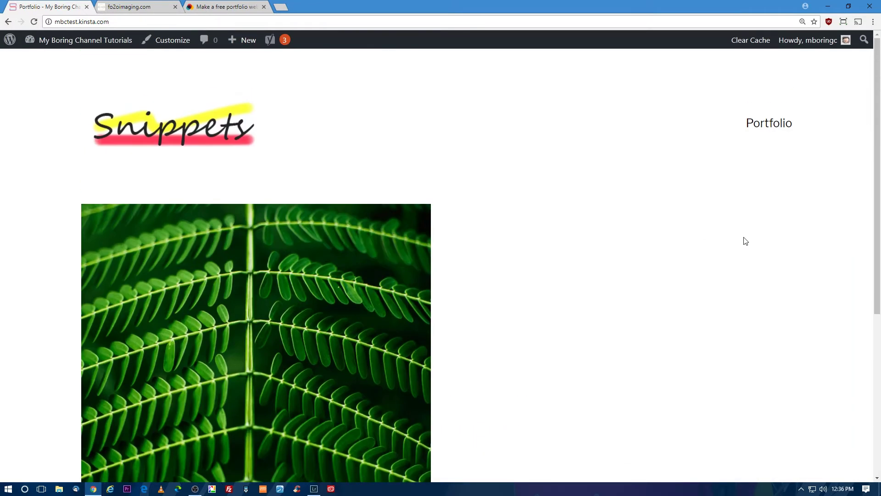
pyautogui.click(196, 133)
pyautogui.moveTo(80, 41)
pyautogui.click(73, 61)
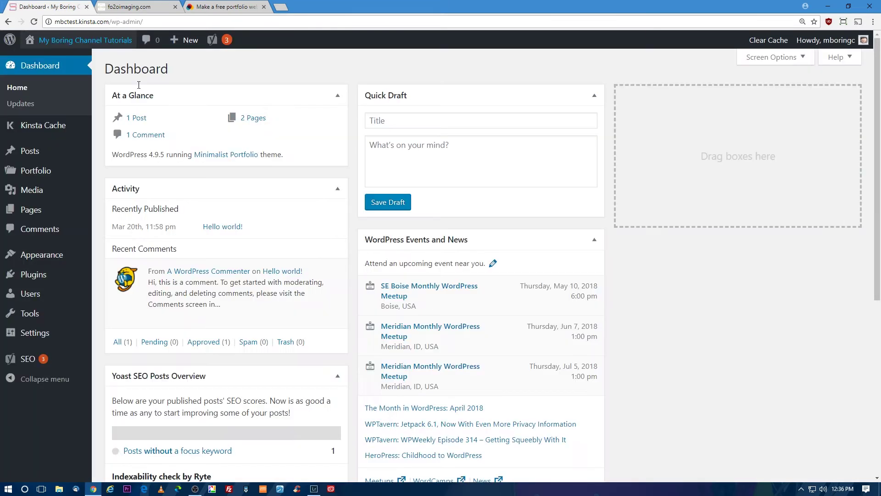
# Open the First Portfolio Entry for editing from the portfolio entries list and retitle it "Closeups"
pyautogui.moveTo(46, 173)
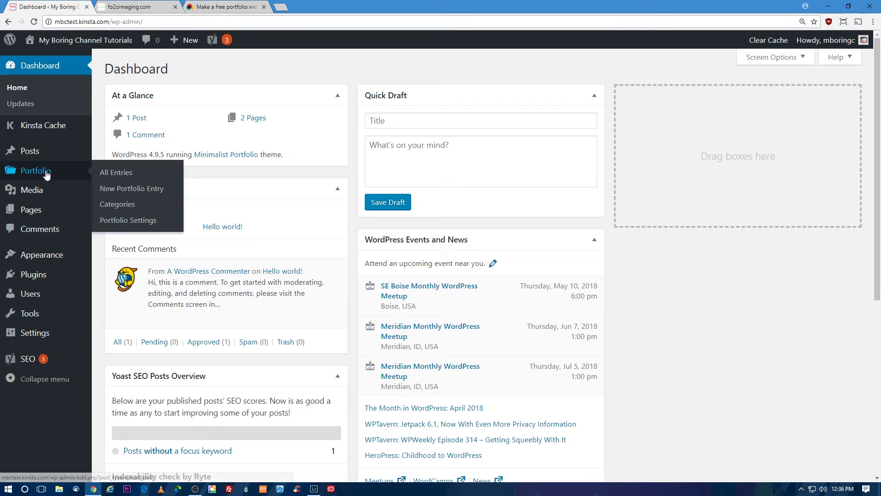
pyautogui.click(115, 173)
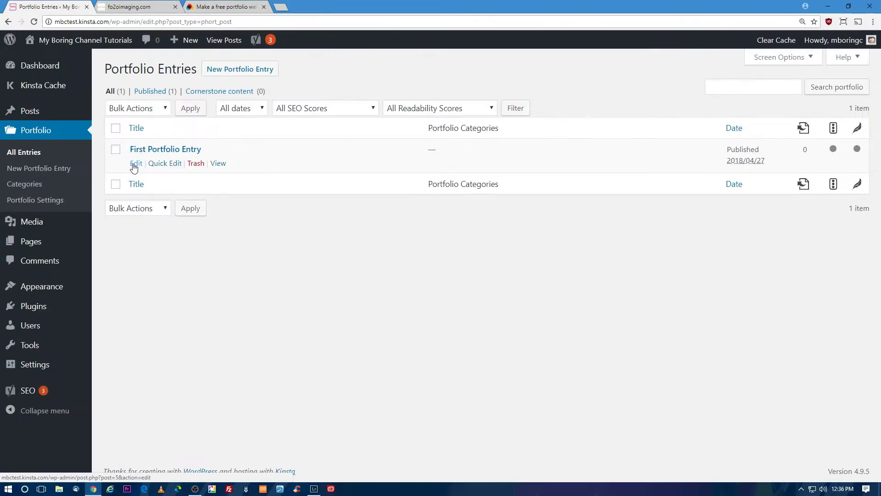
pyautogui.click(136, 165)
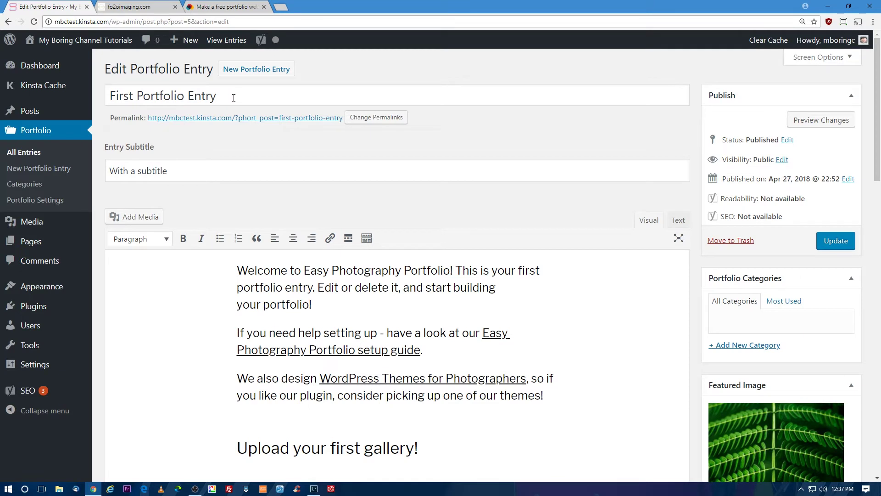
pyautogui.tripleClick(234, 98)
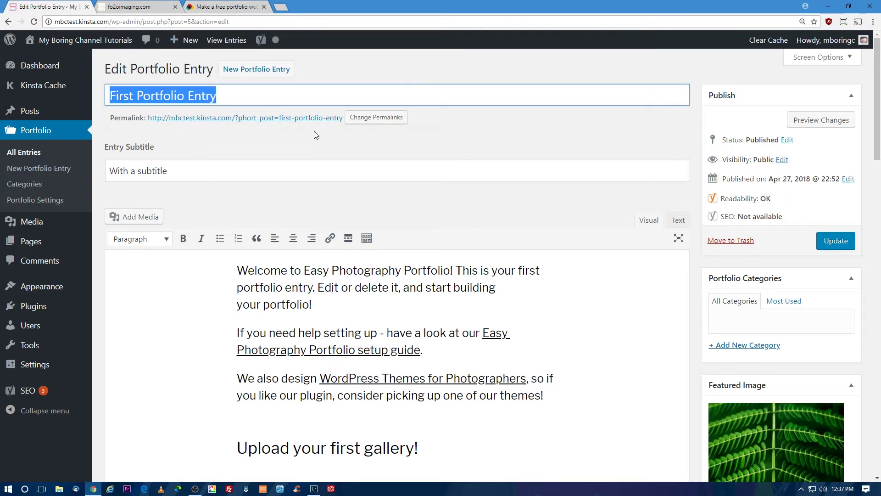
pyautogui.write('Closeups')
# Set the entry subtitle to "nothing like a closeup to capture emotion" and delete all the placeholder body text
pyautogui.press('Tab')
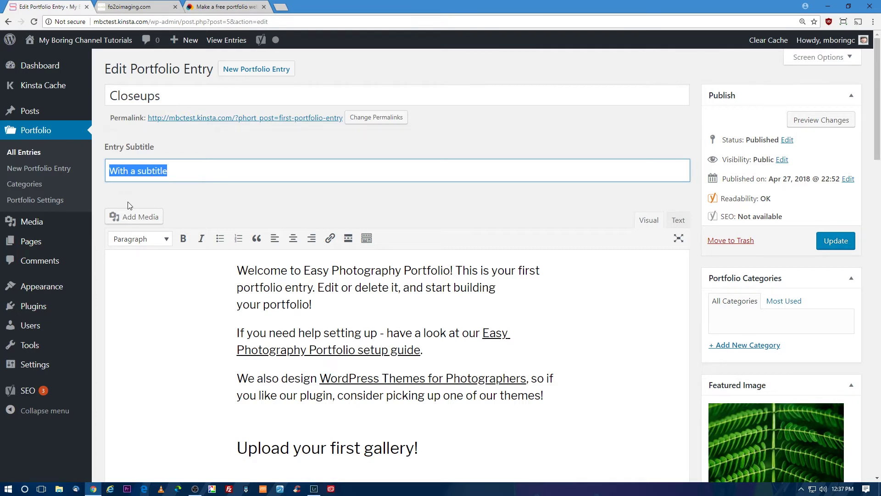
pyautogui.write('nothing')
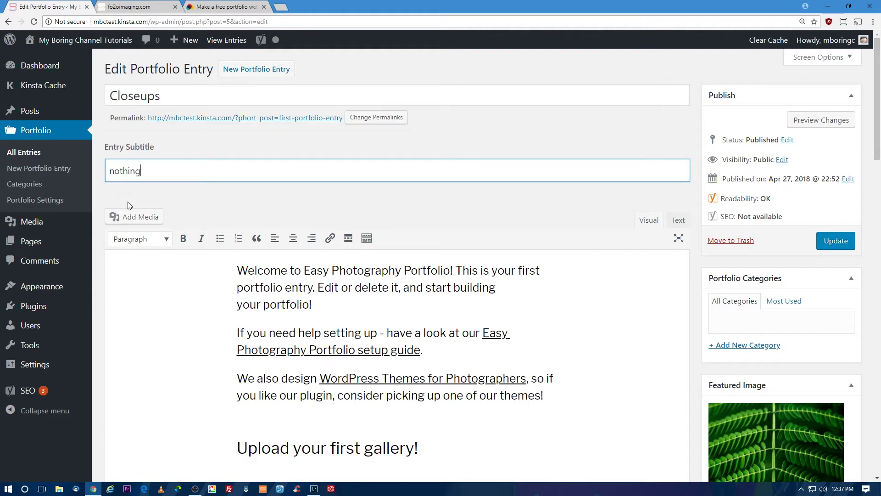
pyautogui.write(' like a closeup to capture emotion')
pyautogui.moveTo(225, 278); pyautogui.dragTo(551, 316)
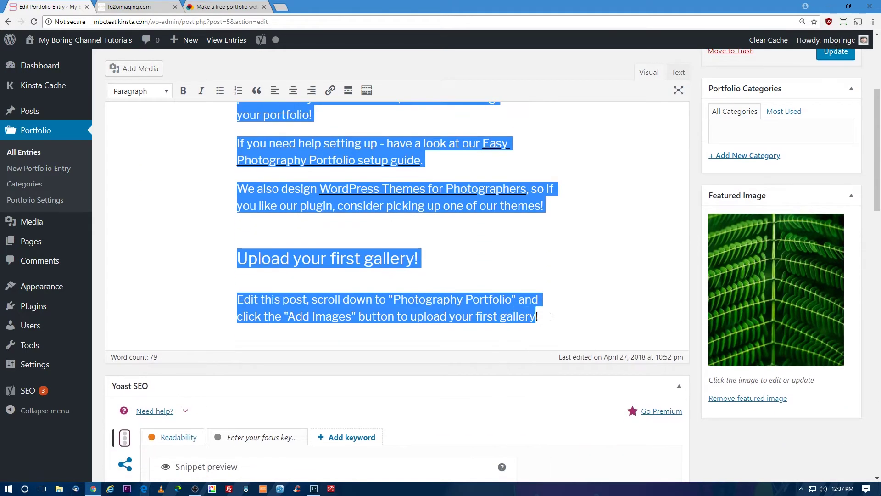
pyautogui.press('BackSpace')
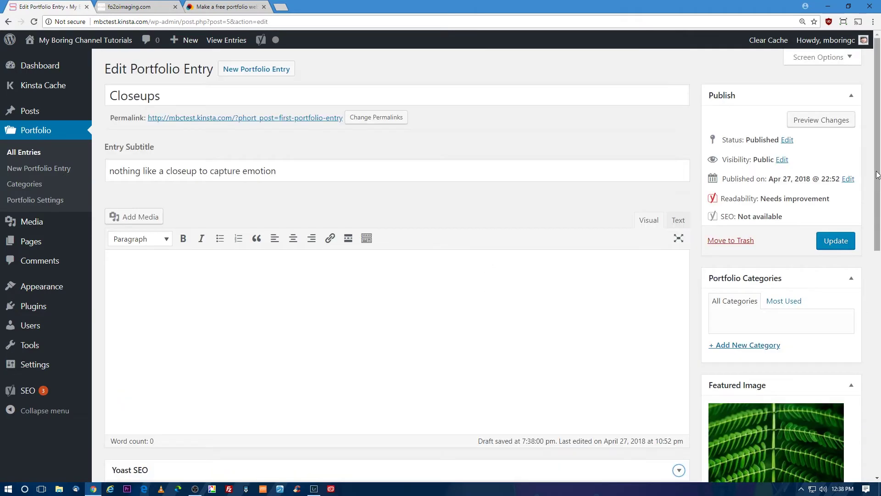
# Upload the close-up portrait photos from the Desktop demo folder for the entry's Photography Portfolio gallery
pyautogui.moveTo(879, 174); pyautogui.dragTo(880, 266)
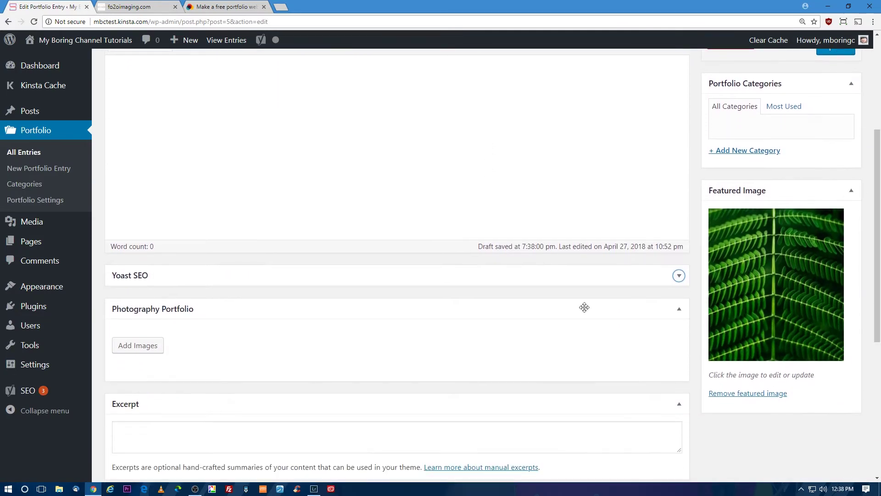
pyautogui.click(139, 347)
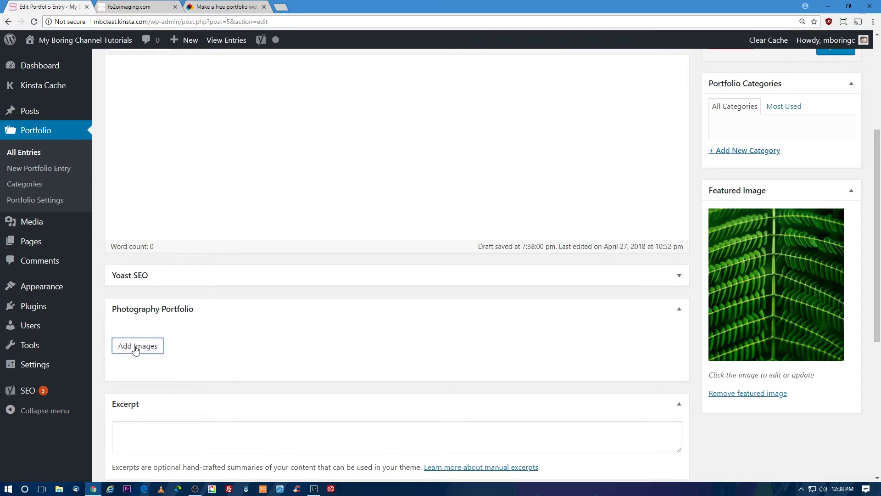
pyautogui.click(60, 87)
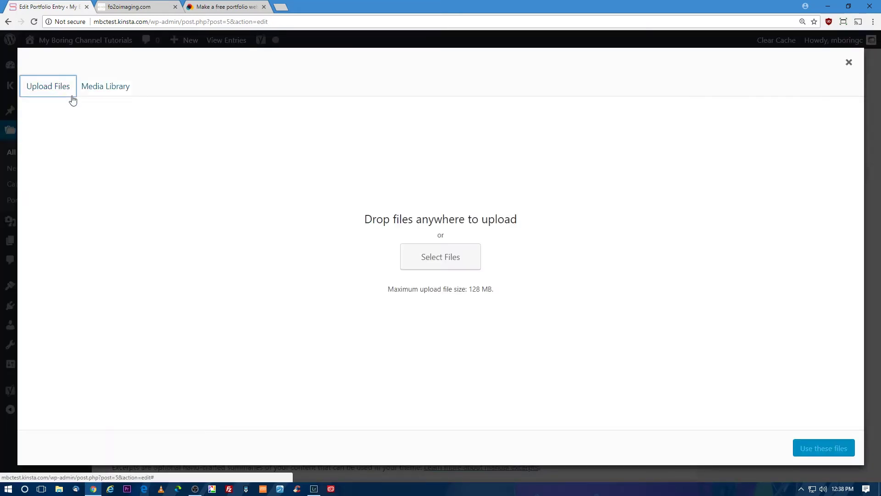
pyautogui.click(459, 262)
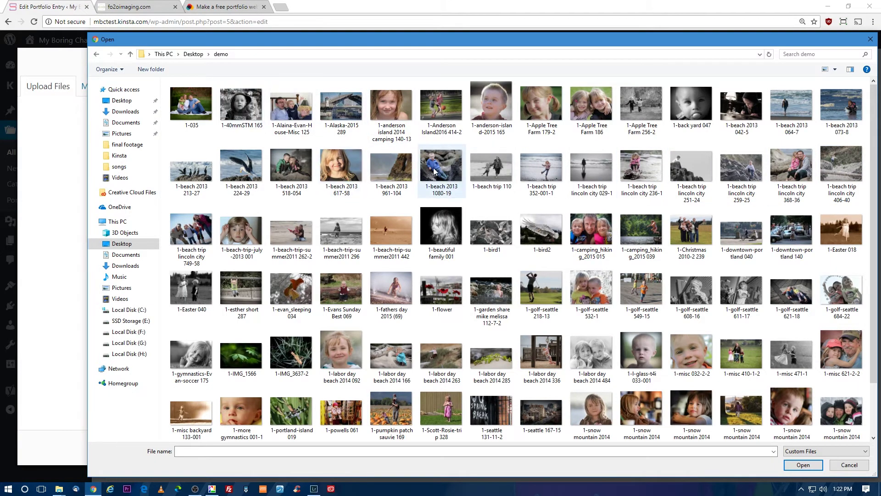
pyautogui.click(389, 111)
pyautogui.keyDown('ctrl'); pyautogui.click(491, 110); pyautogui.keyUp('ctrl')
pyautogui.keyDown('ctrl'); pyautogui.click(550, 111); pyautogui.keyUp('ctrl')
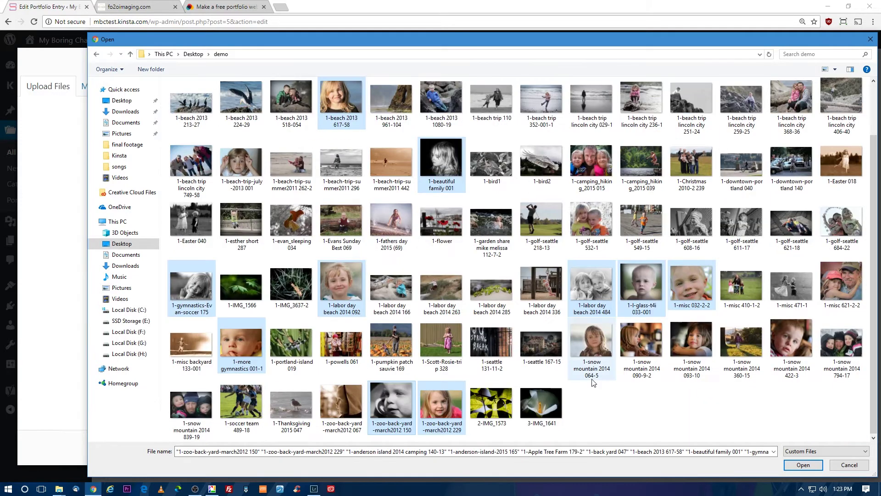
pyautogui.click(805, 465)
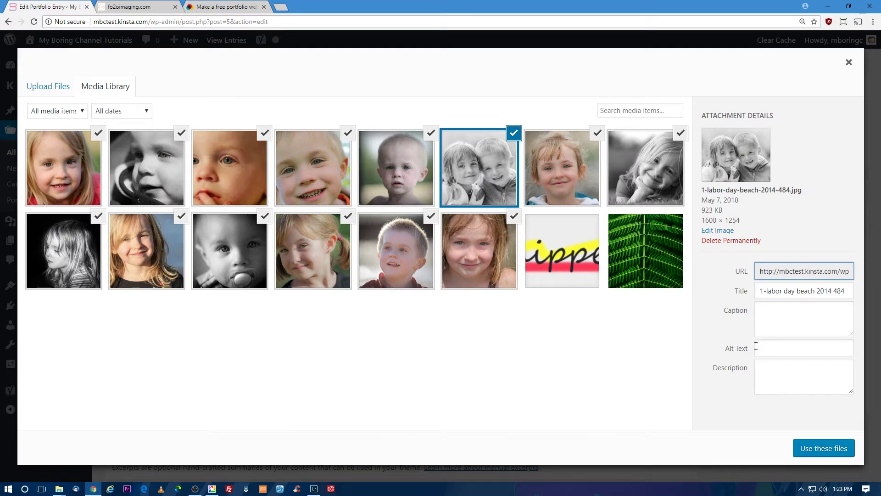
# Give 1-labor-day-beach-2014-484.jpg the alt text "black and white photo of blonde brother and sister" and add the selected files to the gallery
pyautogui.click(771, 348)
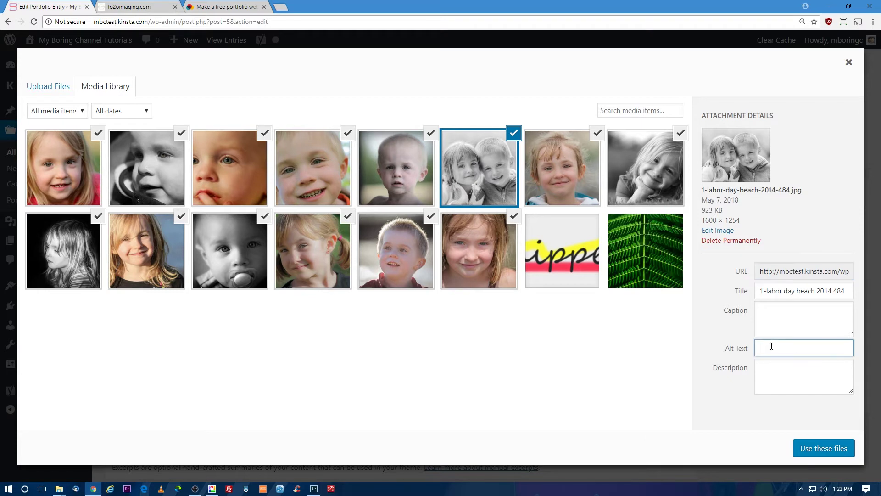
pyautogui.write('black and white photo o')
pyautogui.write('f blonde brother and s')
pyautogui.write('ister')
pyautogui.click(825, 452)
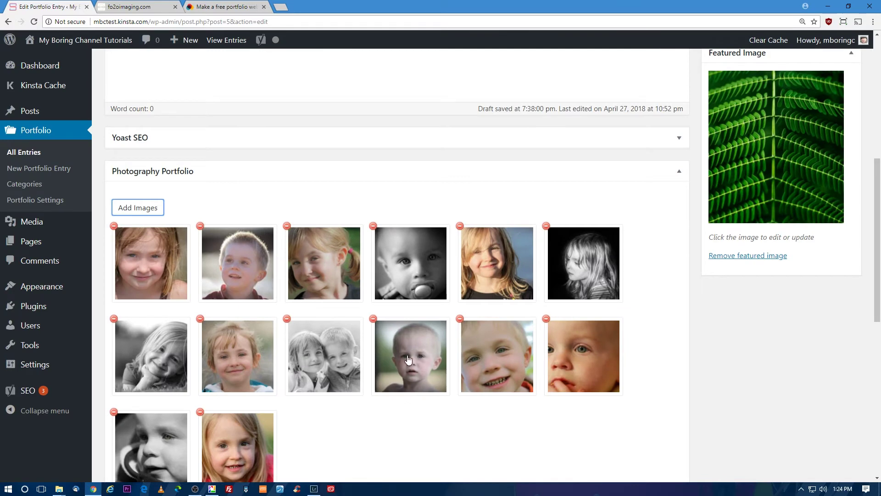
# Replace the fern featured image with 1-labor-day-beach-2014-484.jpg and update the portfolio entry
pyautogui.scroll(3, 686, 413)
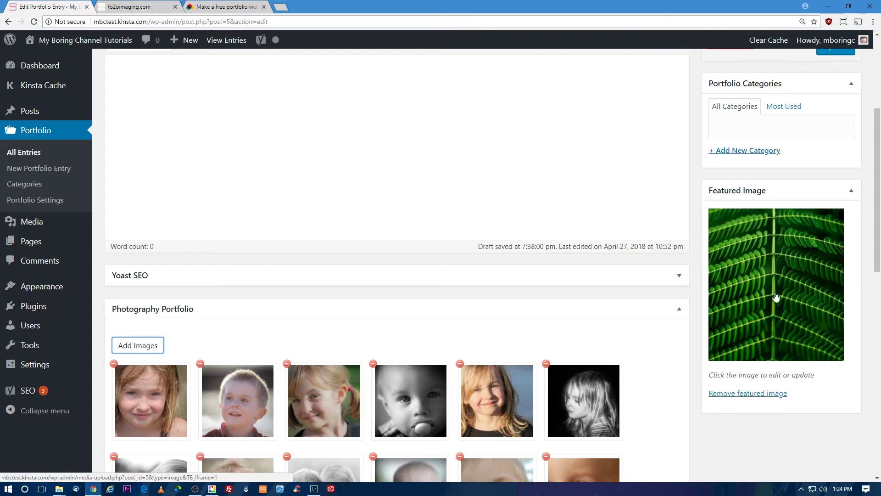
pyautogui.click(768, 394)
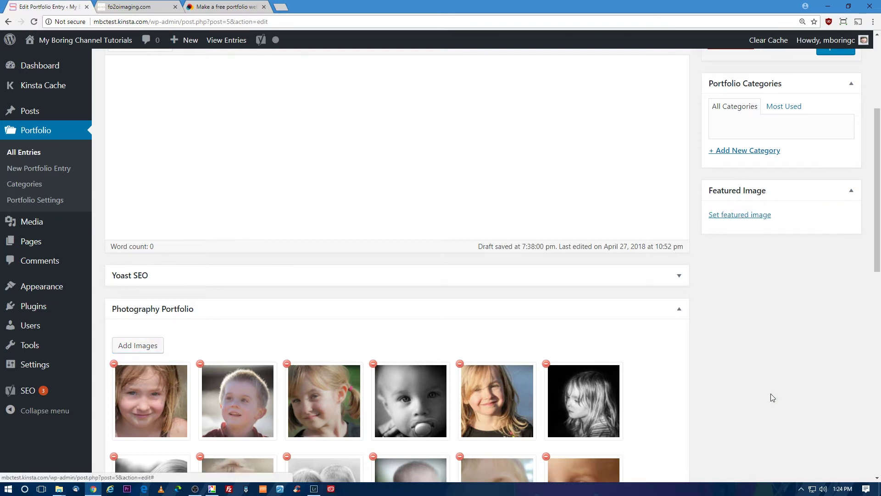
pyautogui.click(743, 216)
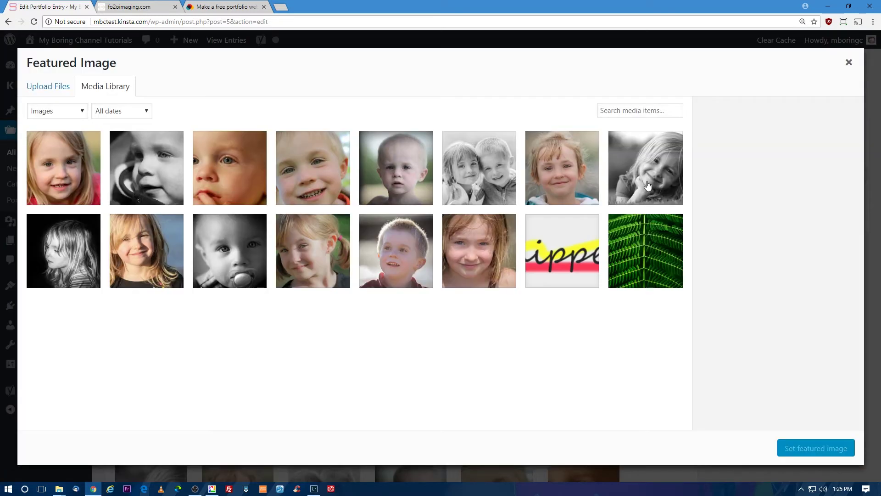
pyautogui.click(482, 182)
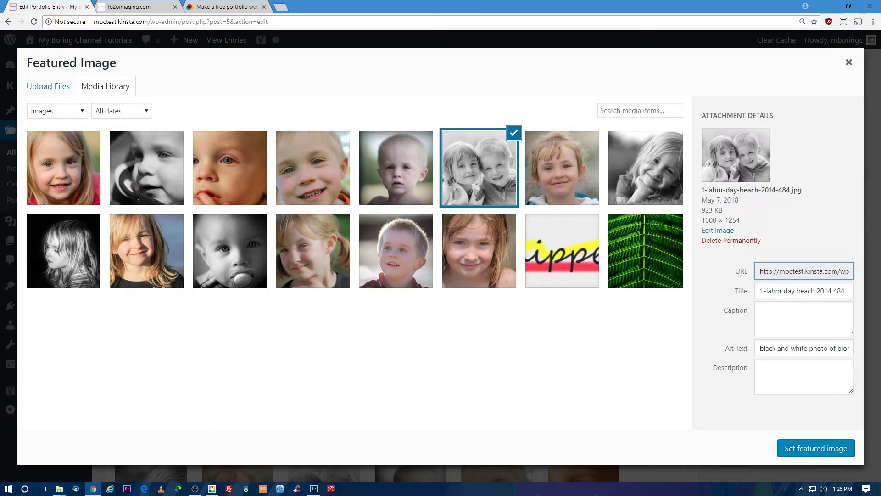
pyautogui.click(819, 449)
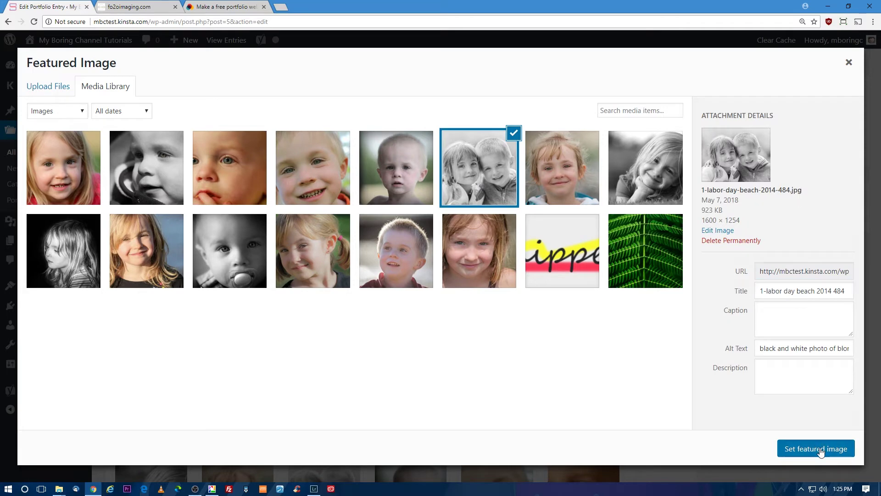
pyautogui.scroll(4, 789, 401)
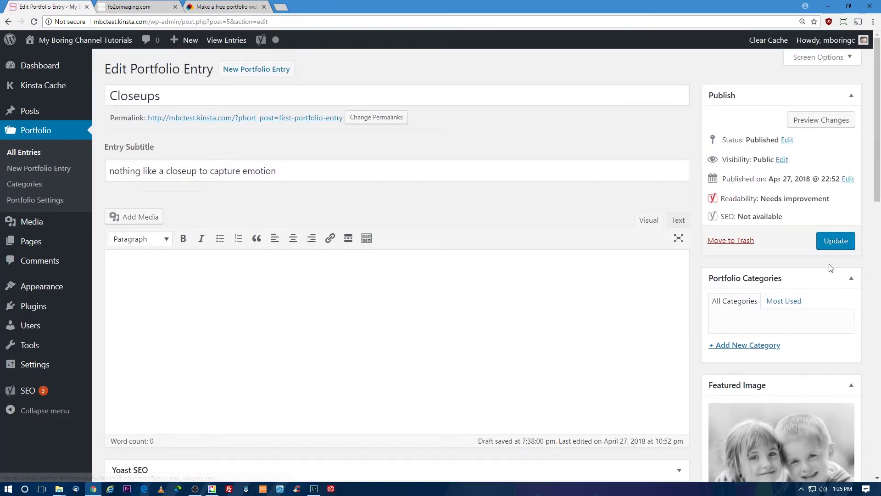
pyautogui.click(835, 243)
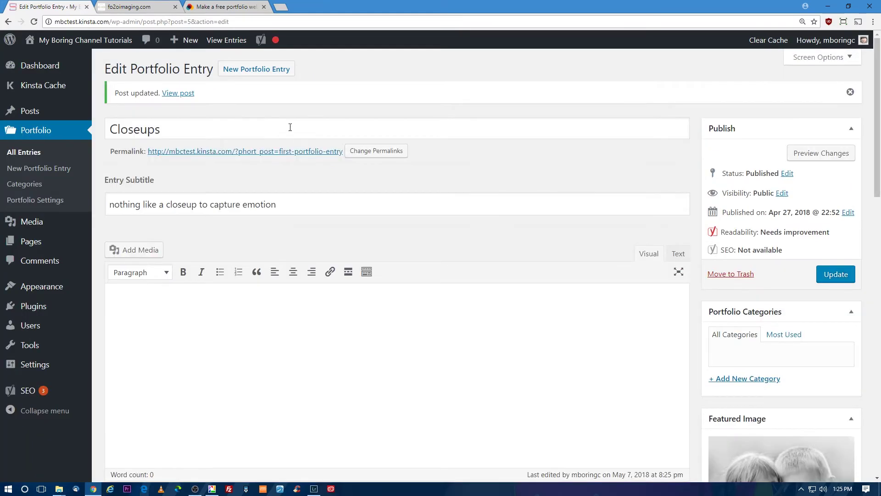
# Visit the live site, check the Closeups entry on the homepage, and look through its gallery photos
pyautogui.moveTo(85, 41)
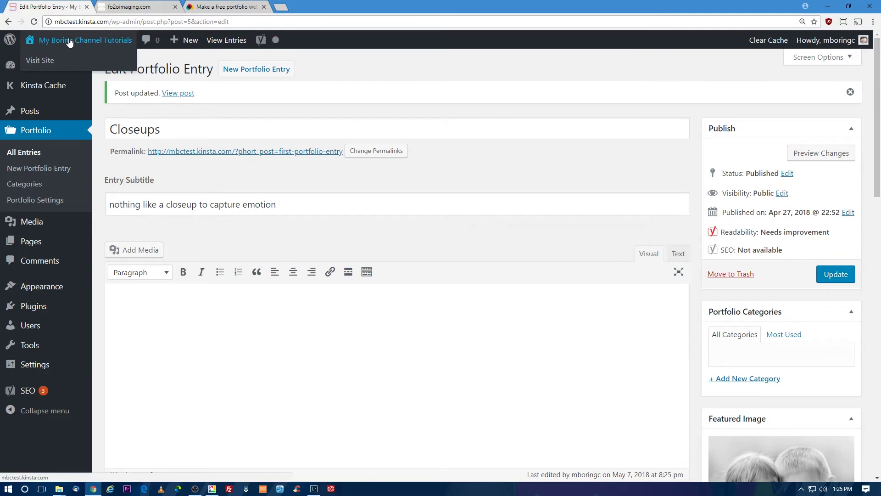
pyautogui.click(40, 61)
pyautogui.scroll(3, 781, 281)
pyautogui.scroll(-2, 735, 289)
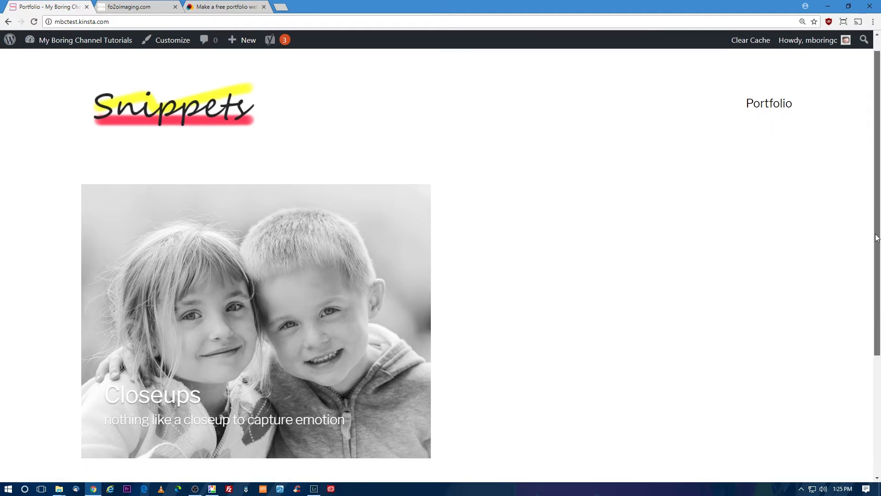
pyautogui.scroll(1, 653, 306)
pyautogui.moveTo(195, 372)
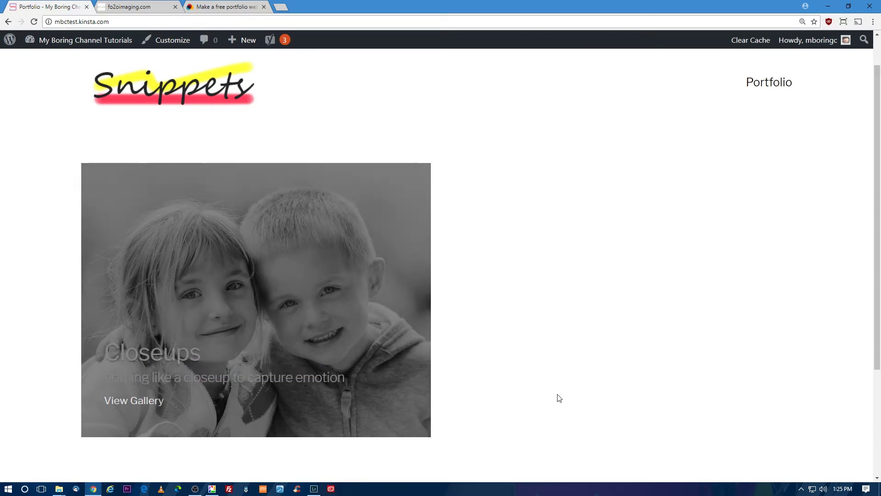
pyautogui.click(166, 407)
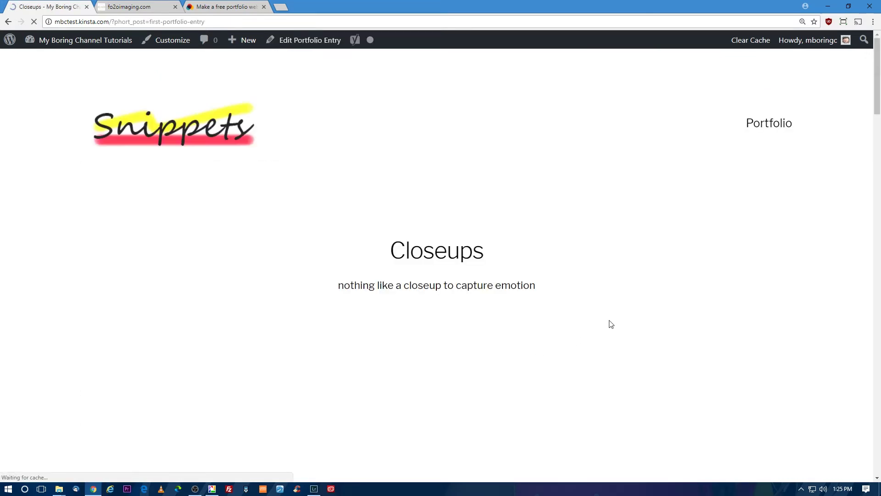
pyautogui.scroll(-15, 710, 277)
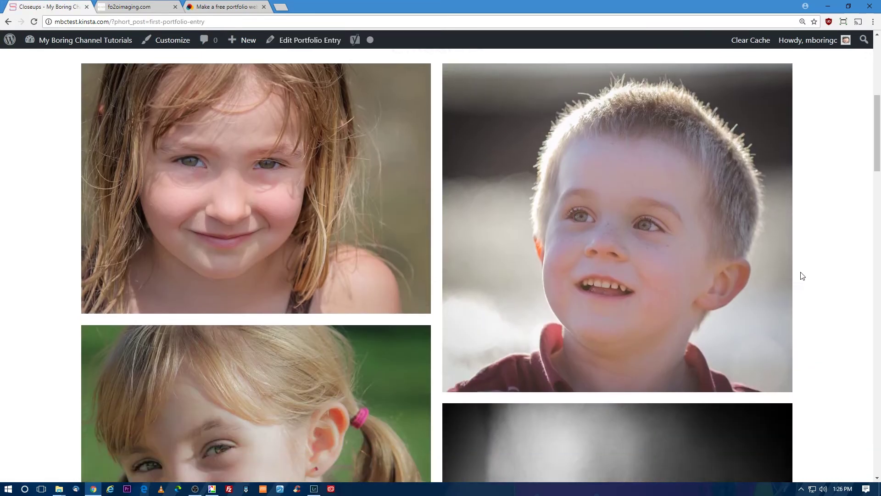
pyautogui.scroll(-9, 819, 283)
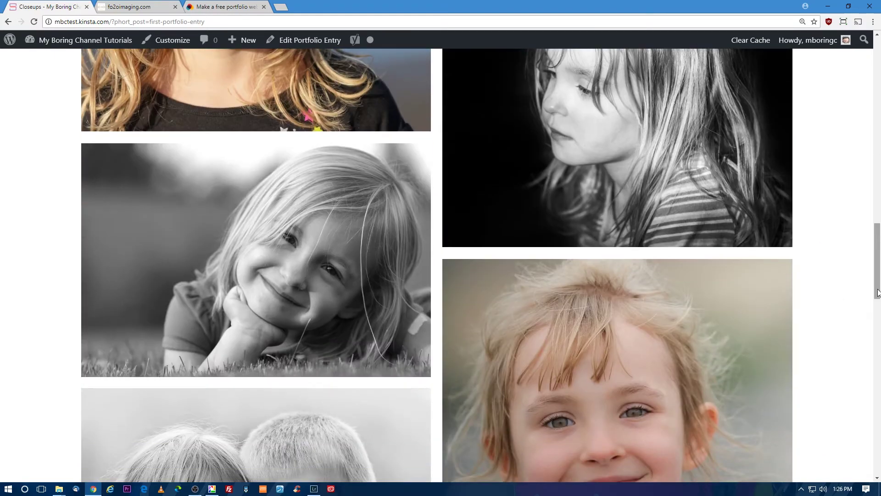
pyautogui.moveTo(878, 292); pyautogui.dragTo(869, 137)
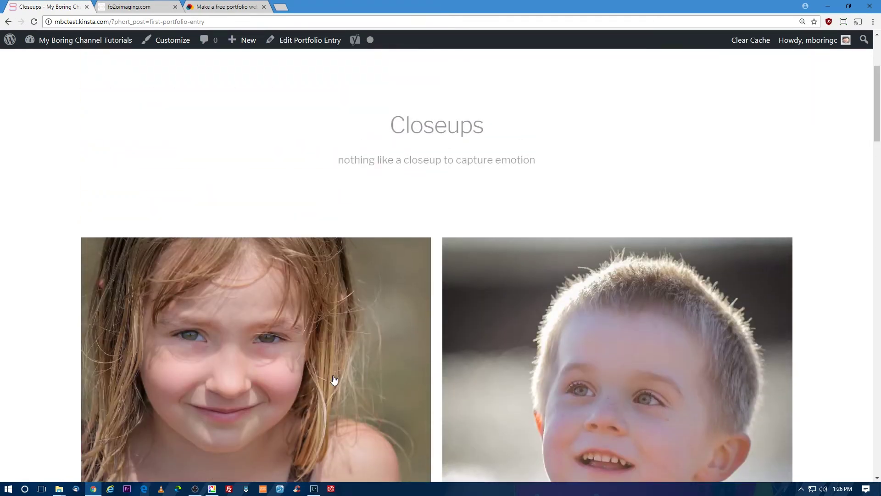
# Open the gallery's first photo in the lightbox, browse forward to the seventh photo and view it full screen
pyautogui.click(275, 362)
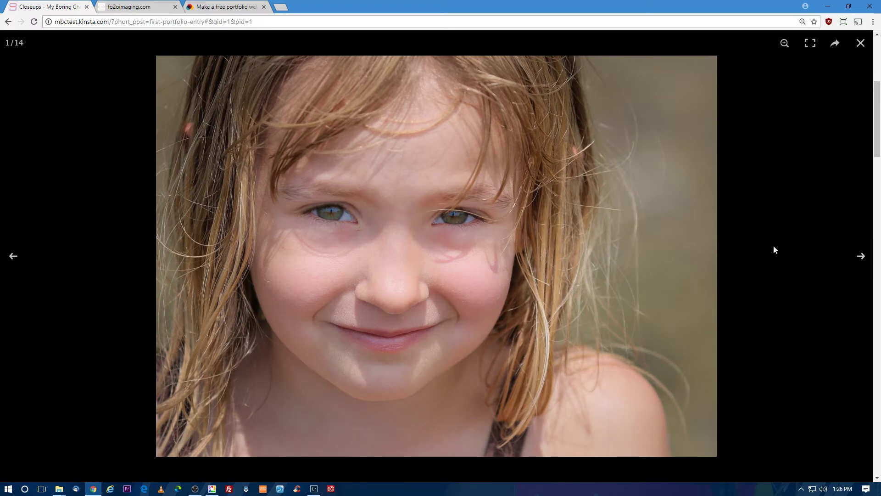
pyautogui.click(862, 258)
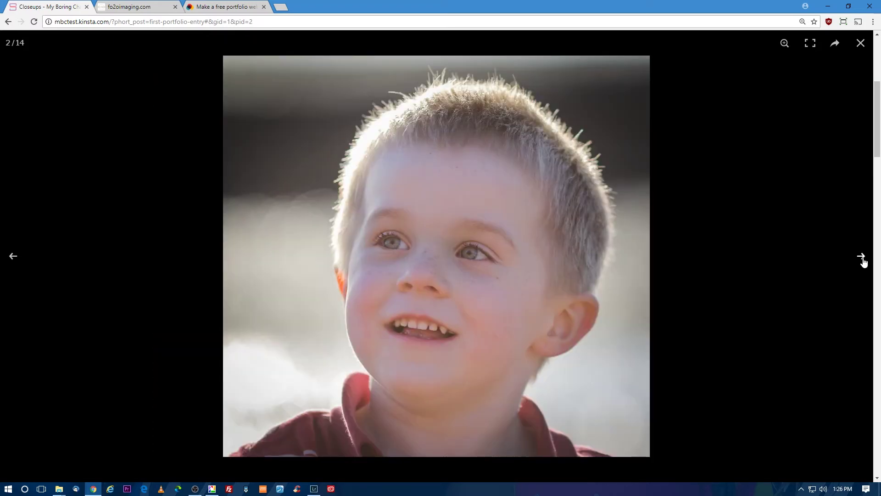
pyautogui.click(863, 259)
pyautogui.click(862, 259)
pyautogui.click(863, 260)
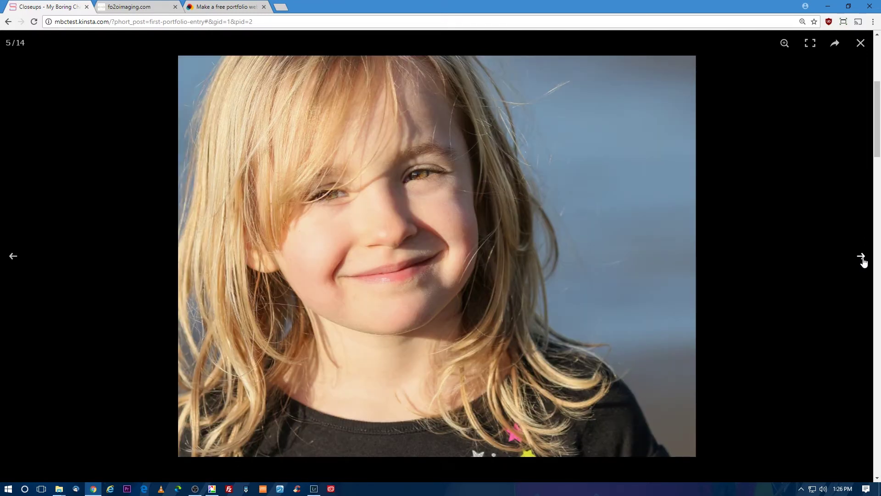
pyautogui.click(863, 259)
pyautogui.click(862, 258)
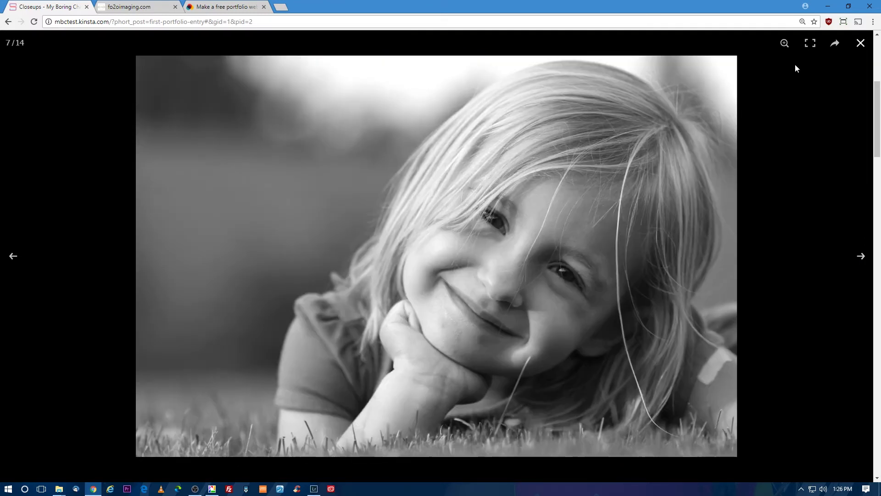
pyautogui.click(810, 44)
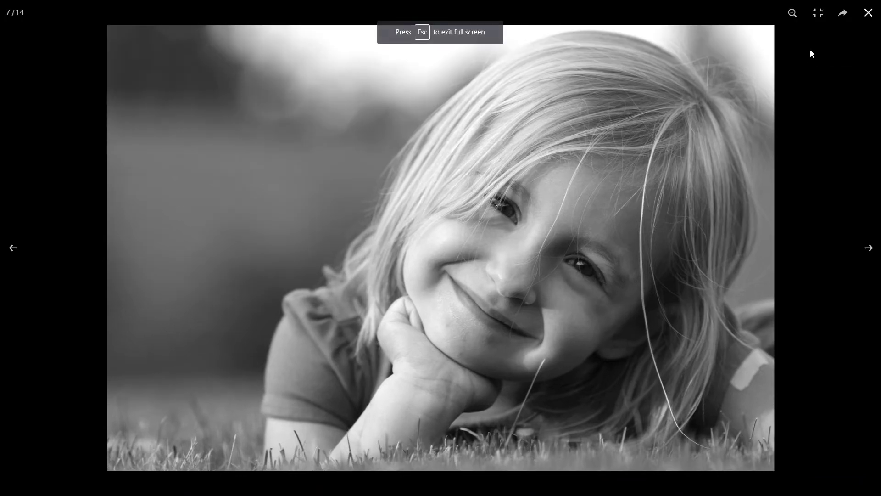
# Browse the full-screen lightbox forward from the seventh photo to the fourteenth, and exit full screen
pyautogui.click(870, 250)
pyautogui.click(870, 250)
pyautogui.click(870, 250)
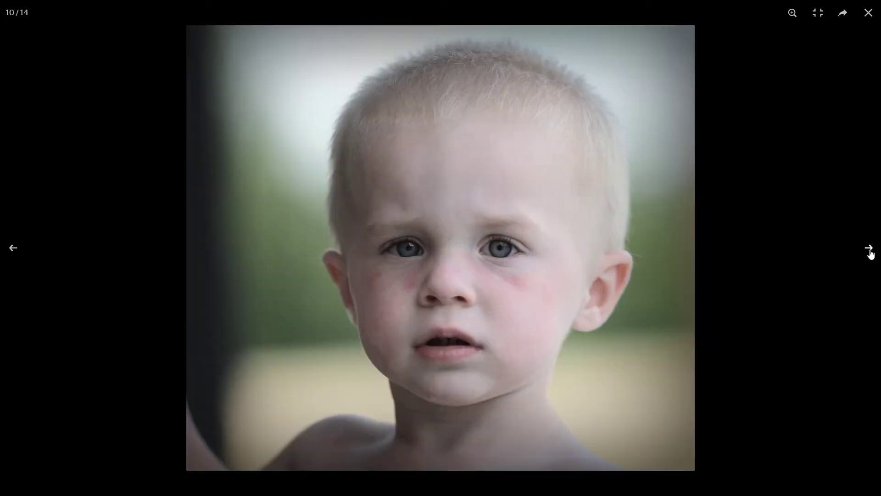
pyautogui.click(870, 250)
pyautogui.click(870, 250)
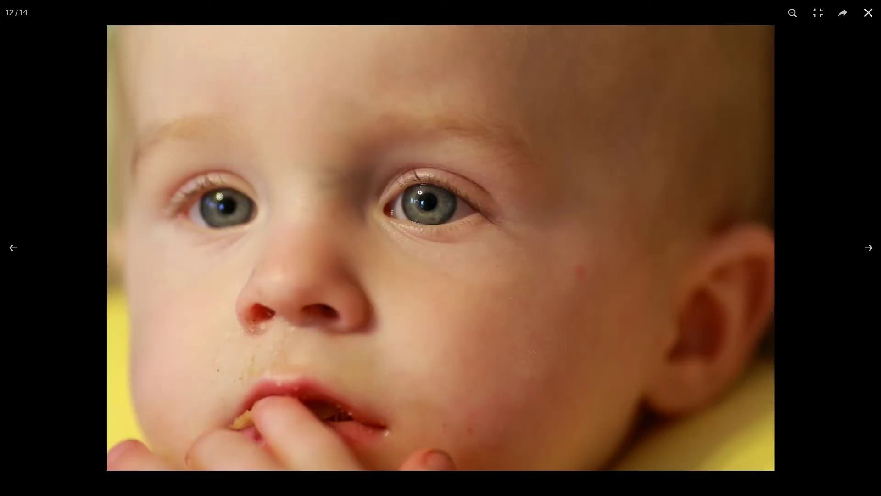
pyautogui.click(870, 250)
pyautogui.click(870, 251)
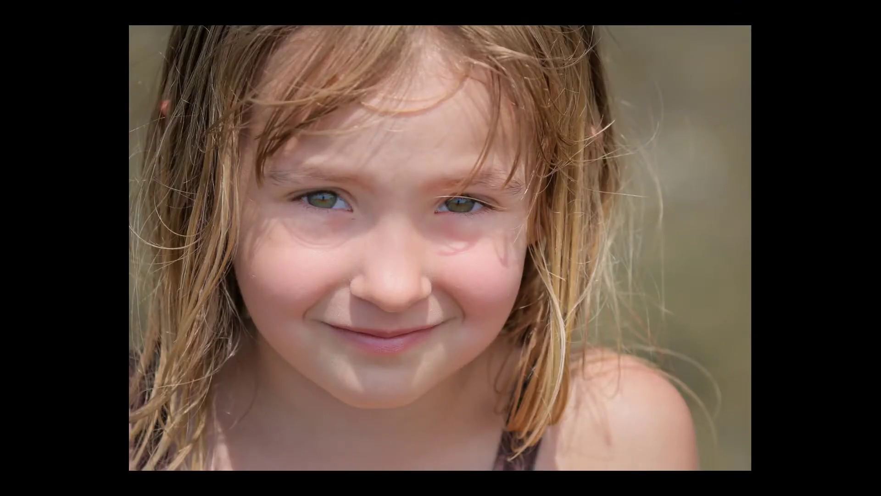
pyautogui.press('Escape')
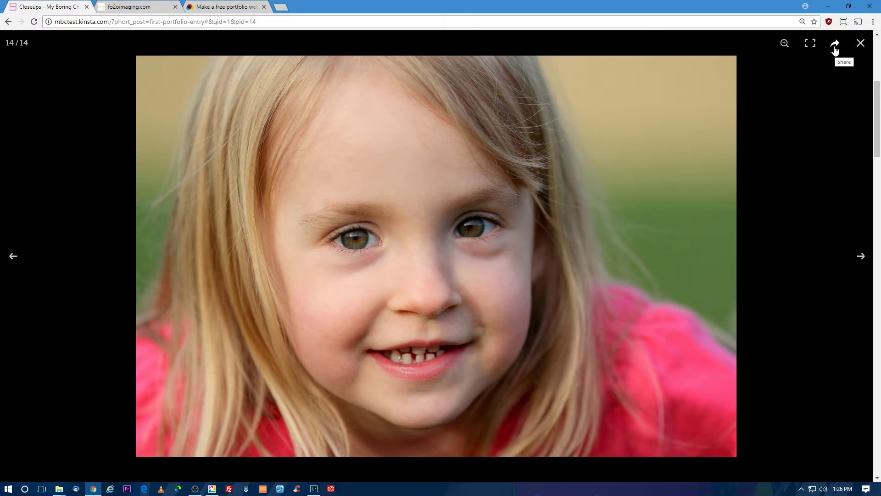
# Check the lightbox's share options, zoom the fourteenth photo in and out, and close the lightbox
pyautogui.click(833, 45)
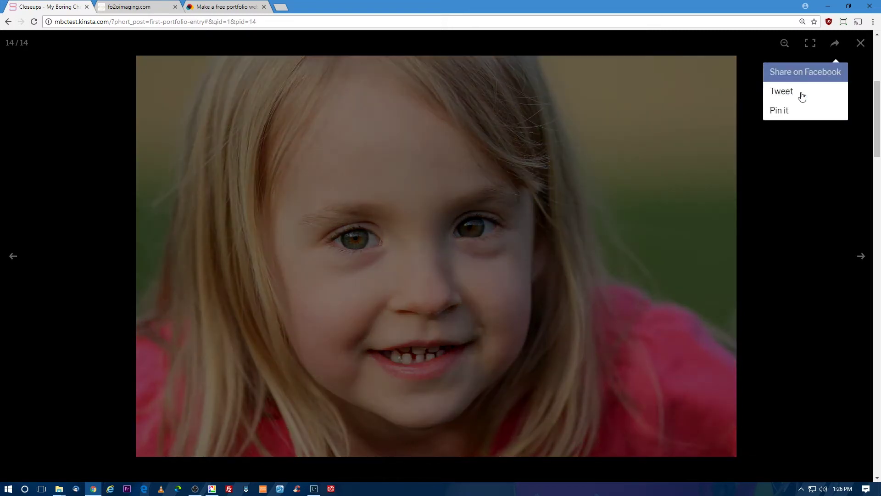
pyautogui.click(829, 123)
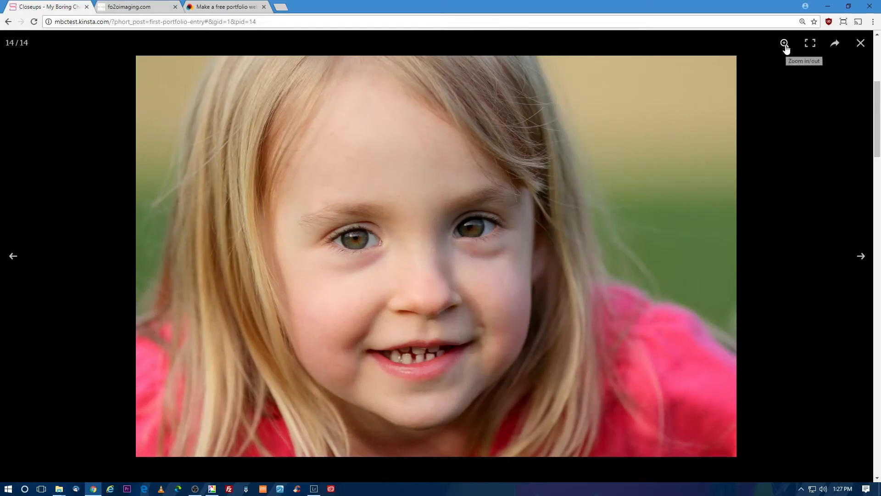
pyautogui.click(785, 44)
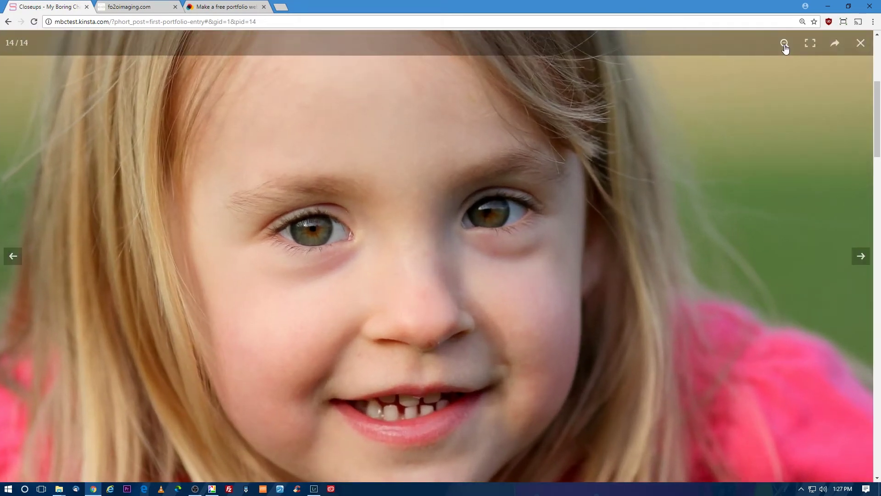
pyautogui.click(784, 45)
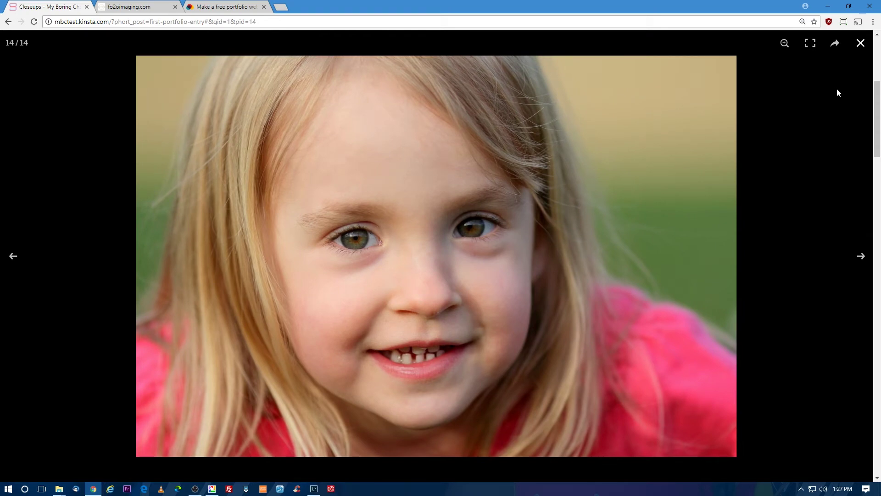
pyautogui.click(860, 44)
pyautogui.scroll(4, 822, 338)
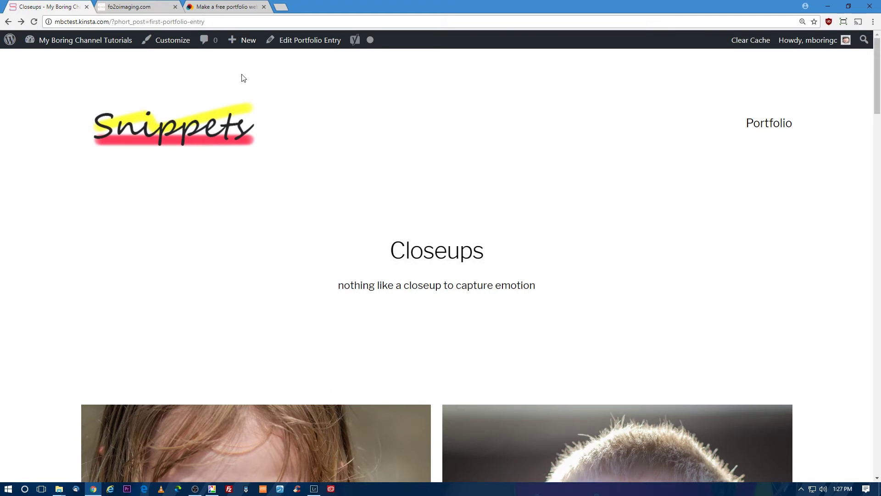
# Look at the Closeups entry's edit page, return to its live page, and go to the site's homepage
pyautogui.click(303, 41)
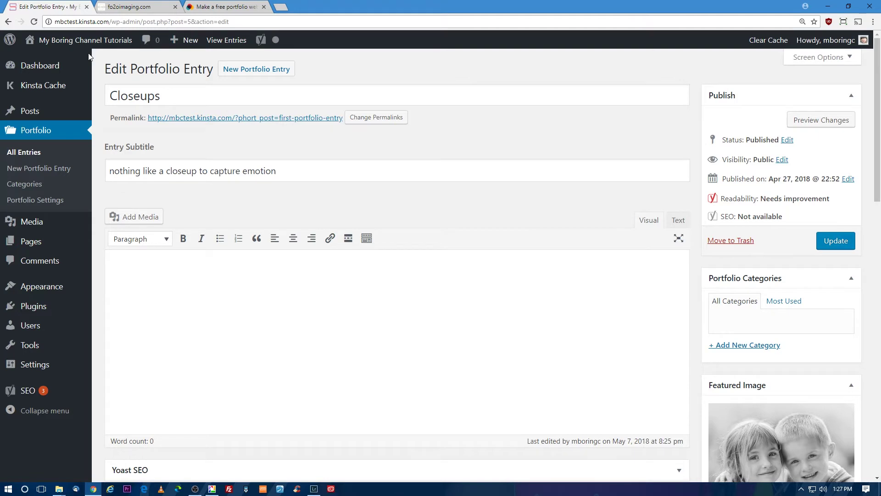
pyautogui.hotkey('alt', 'Left')
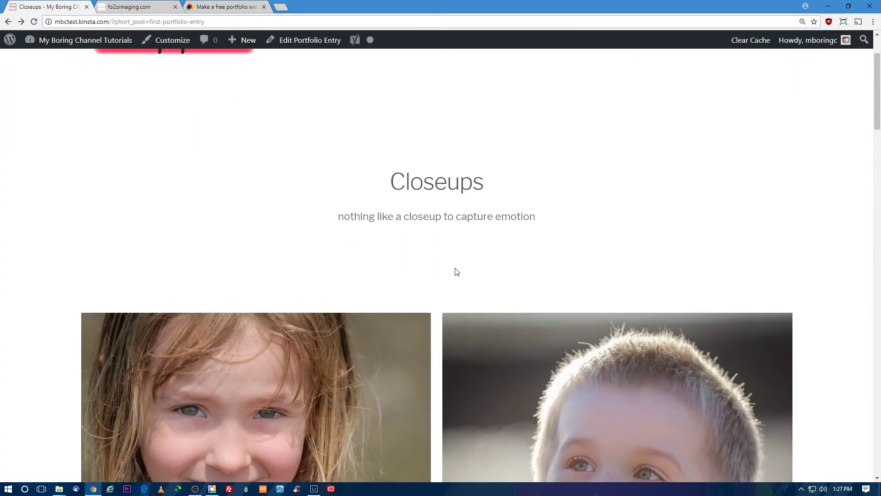
pyautogui.scroll(2, 390, 216)
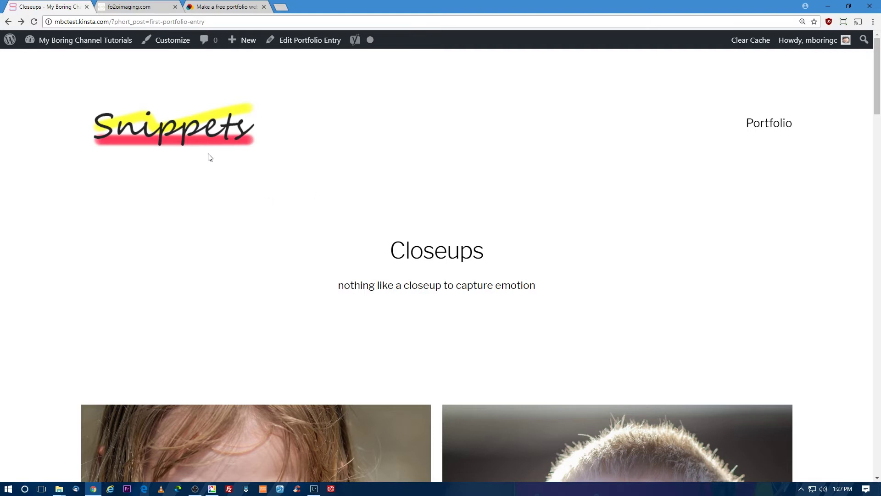
pyautogui.click(197, 134)
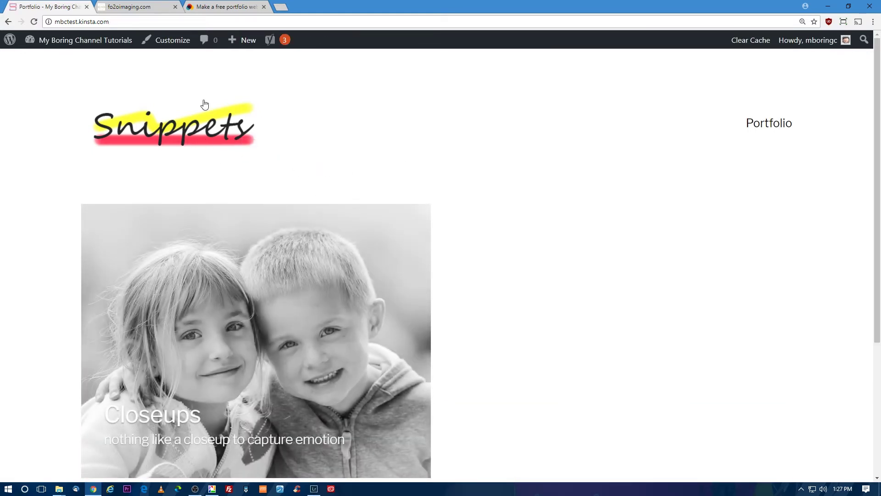
# Create a new portfolio entry titled "Black and White" with the subtitle "Black and white photos bring out the emotion"
pyautogui.moveTo(83, 41)
pyautogui.click(67, 62)
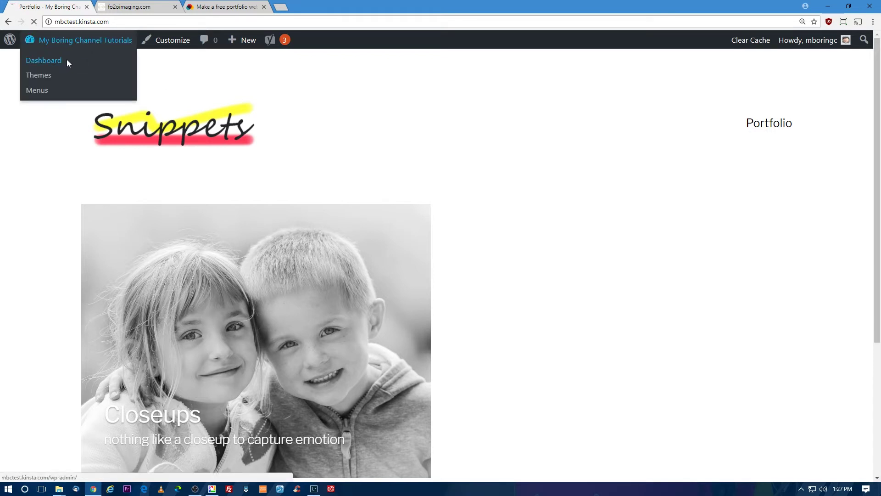
pyautogui.moveTo(46, 175)
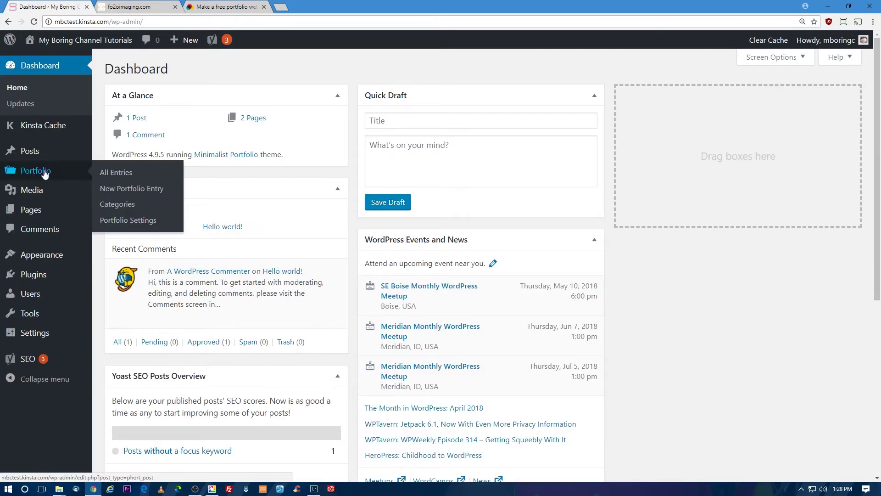
pyautogui.click(111, 194)
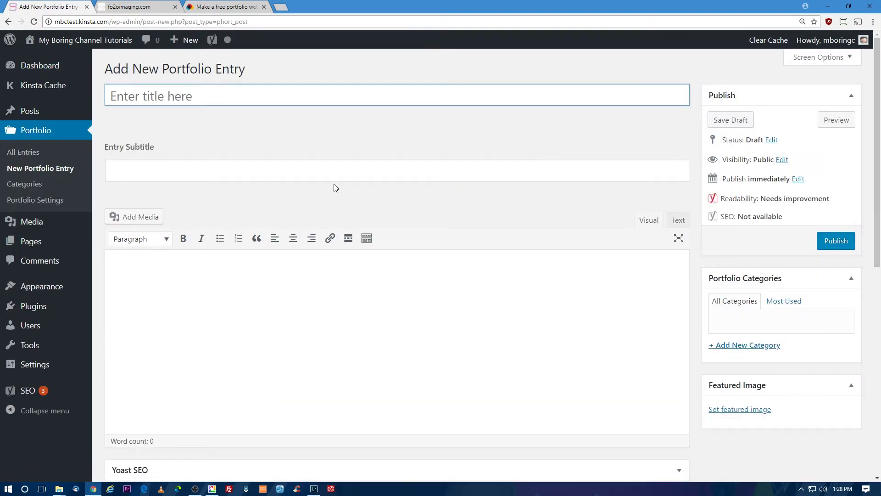
pyautogui.write('Black and White')
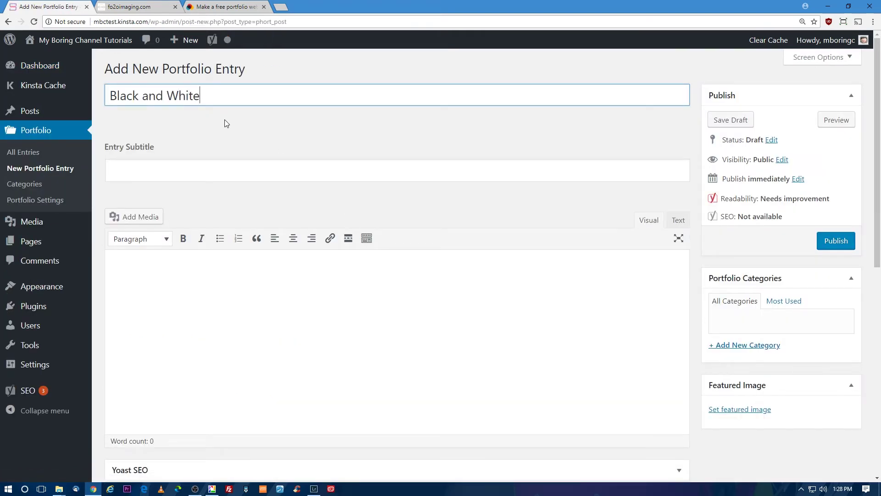
pyautogui.press('Tab')
pyautogui.click(293, 178)
pyautogui.write('Black and white pho')
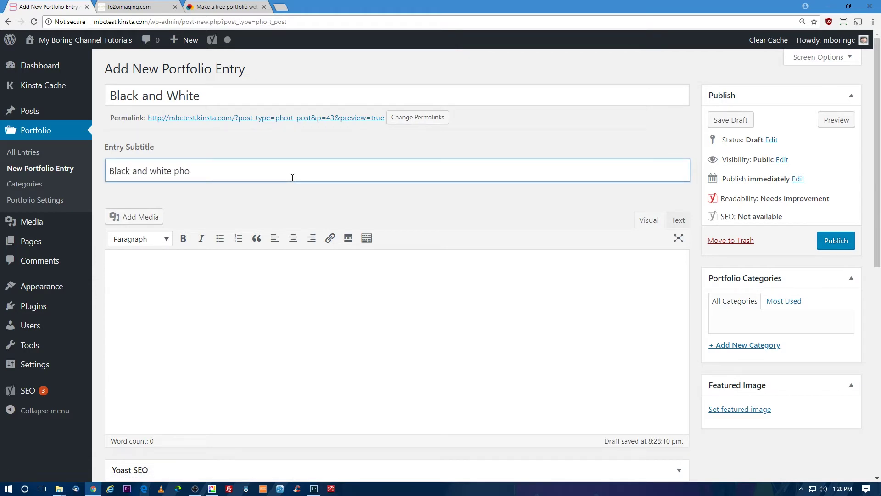
pyautogui.write('tos bring out the emotion')
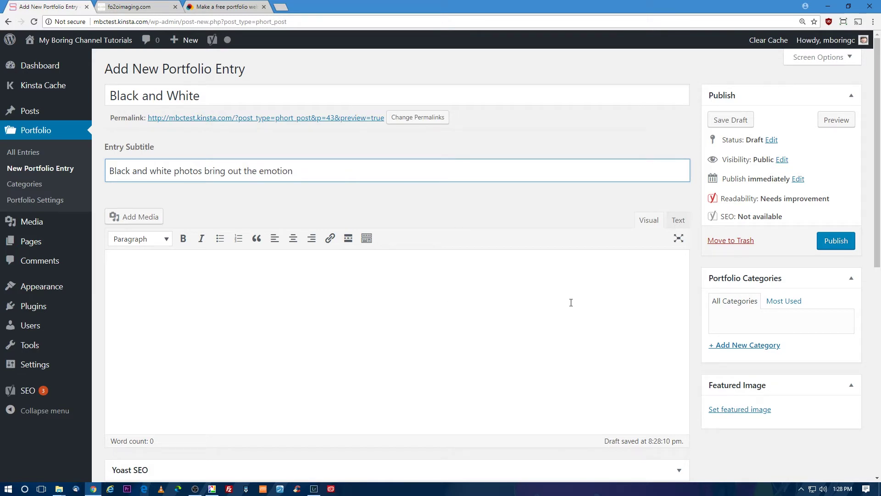
# Open the file picker for uploading new images to the entry's photography portfolio gallery
pyautogui.scroll(-1, 489, 313)
pyautogui.scroll(-4, 408, 271)
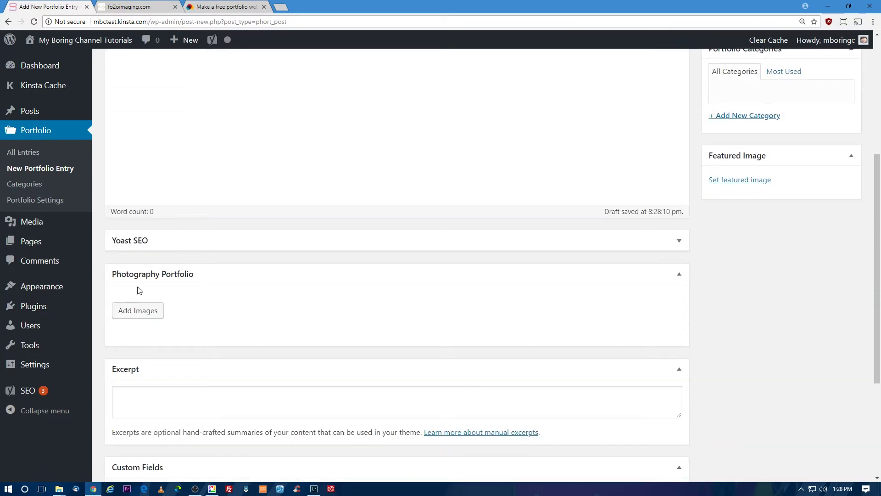
pyautogui.click(139, 316)
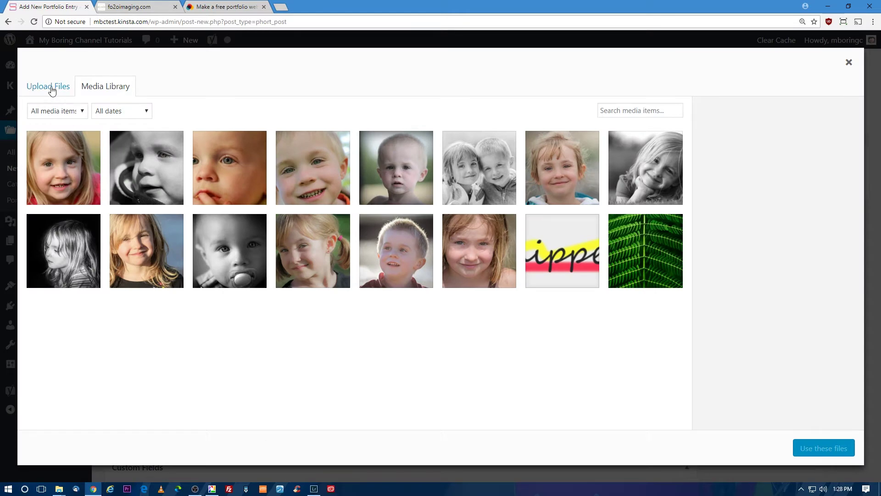
pyautogui.click(52, 91)
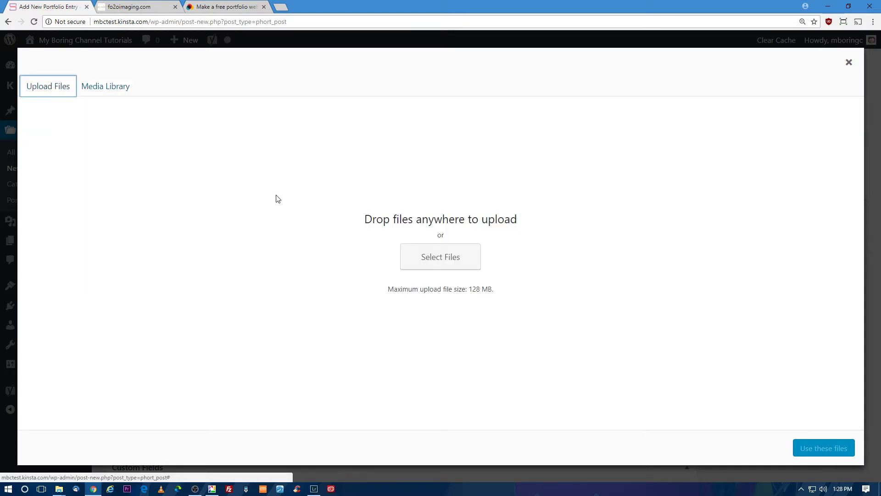
pyautogui.click(432, 257)
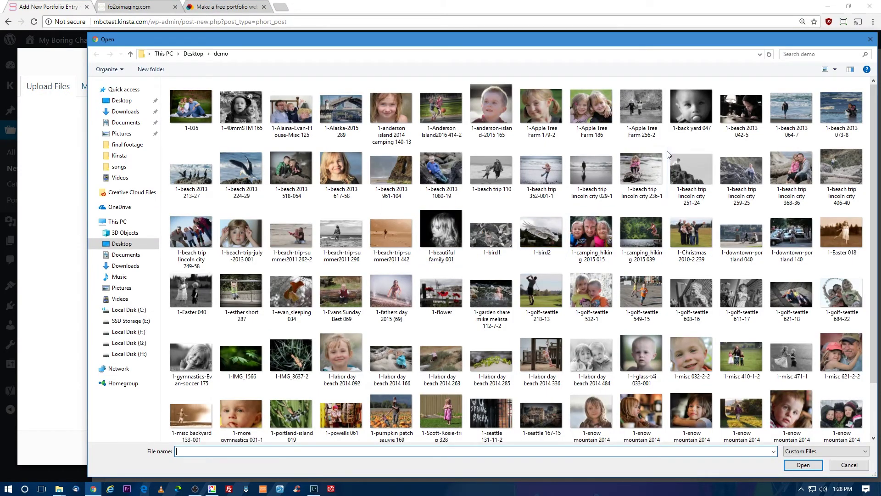
# Upload thirteen black-and-white photos from the demo folder, including 1-40mmSTM 165 and 1-Easter 040, and add them to the entry's gallery
pyautogui.click(241, 108)
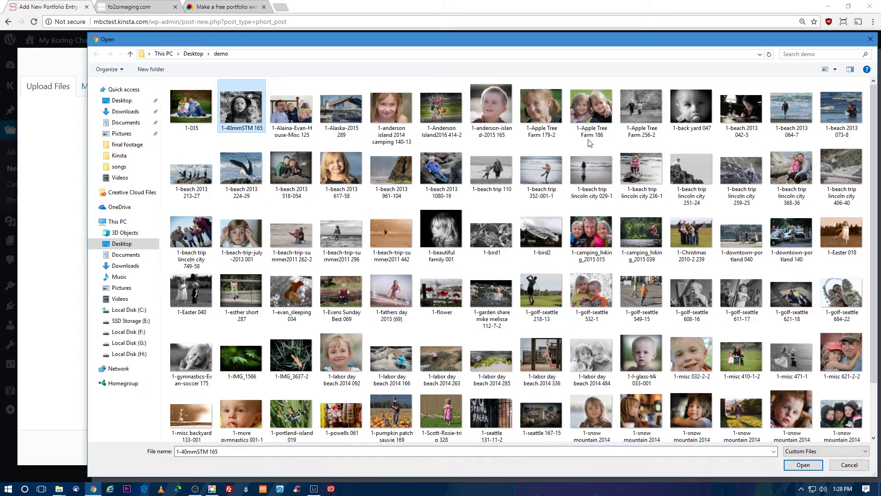
pyautogui.keyDown('ctrl'); pyautogui.click(634, 115); pyautogui.keyUp('ctrl')
pyautogui.keyDown('ctrl'); pyautogui.click(696, 111); pyautogui.keyUp('ctrl')
pyautogui.keyDown('ctrl'); pyautogui.click(487, 173); pyautogui.keyUp('ctrl')
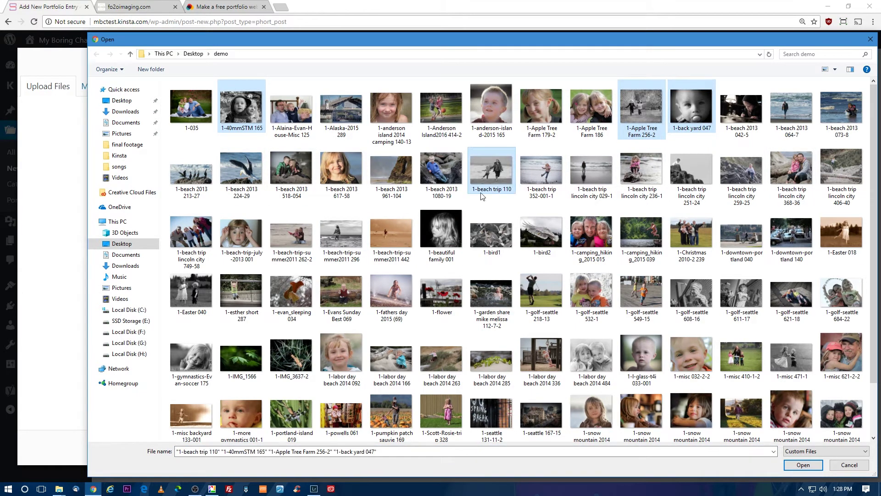
pyautogui.keyDown('ctrl'); pyautogui.click(338, 242); pyautogui.keyUp('ctrl')
pyautogui.keyDown('ctrl'); pyautogui.click(197, 357); pyautogui.keyUp('ctrl')
pyautogui.keyDown('ctrl'); pyautogui.click(185, 299); pyautogui.keyUp('ctrl')
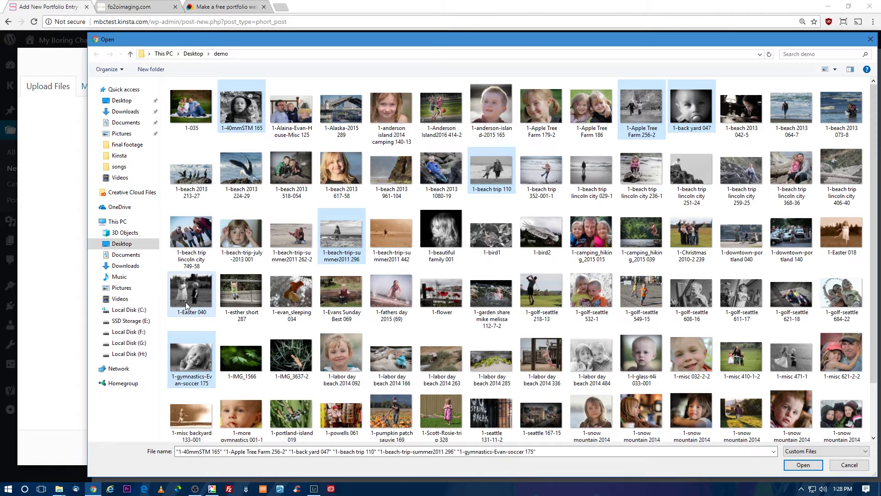
pyautogui.keyDown('ctrl'); pyautogui.click(600, 362); pyautogui.keyUp('ctrl')
pyautogui.keyDown('ctrl'); pyautogui.click(441, 237); pyautogui.keyUp('ctrl')
pyautogui.scroll(-2, 875, 285)
pyautogui.scroll(-1, 875, 284)
pyautogui.keyDown('ctrl'); pyautogui.click(414, 407); pyautogui.keyUp('ctrl')
pyautogui.keyDown('ctrl'); pyautogui.click(791, 285); pyautogui.keyUp('ctrl')
pyautogui.keyDown('ctrl'); pyautogui.click(742, 223); pyautogui.keyUp('ctrl')
pyautogui.keyDown('ctrl'); pyautogui.click(692, 223); pyautogui.keyUp('ctrl')
pyautogui.click(817, 467)
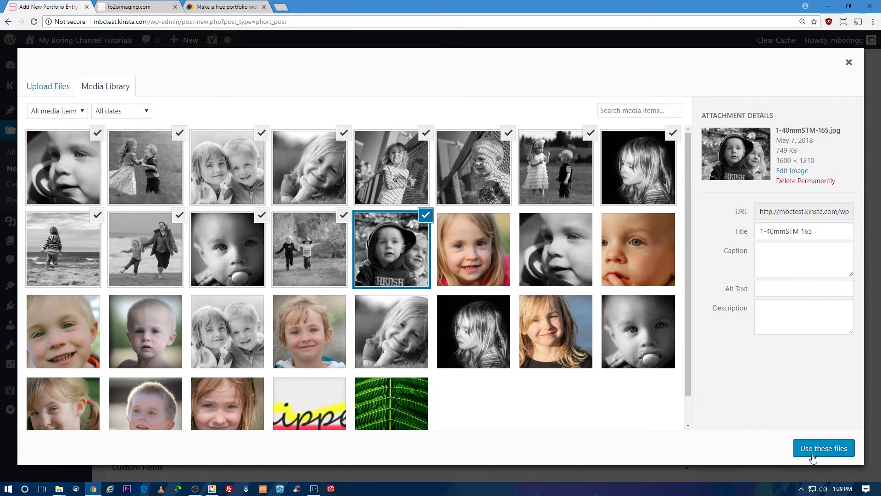
pyautogui.click(828, 457)
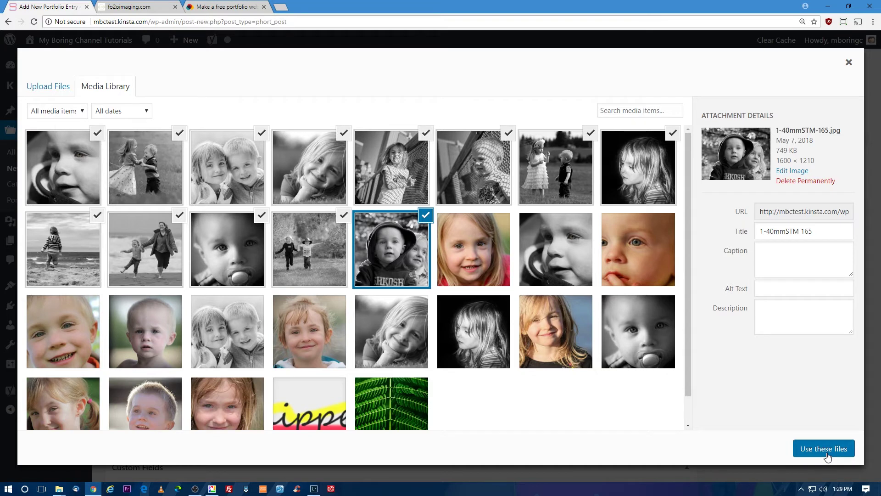
# Set 1-misc-471-1.jpg as the featured image and publish the Black and White entry
pyautogui.scroll(2, 760, 329)
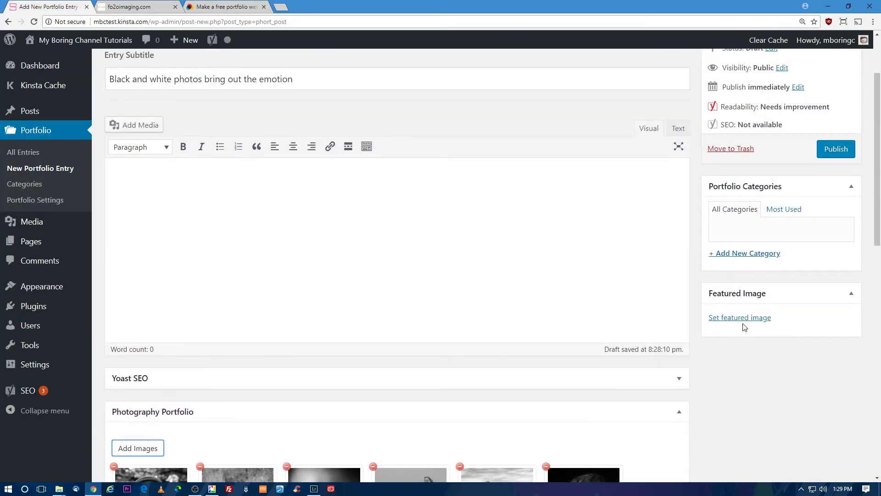
pyautogui.click(742, 318)
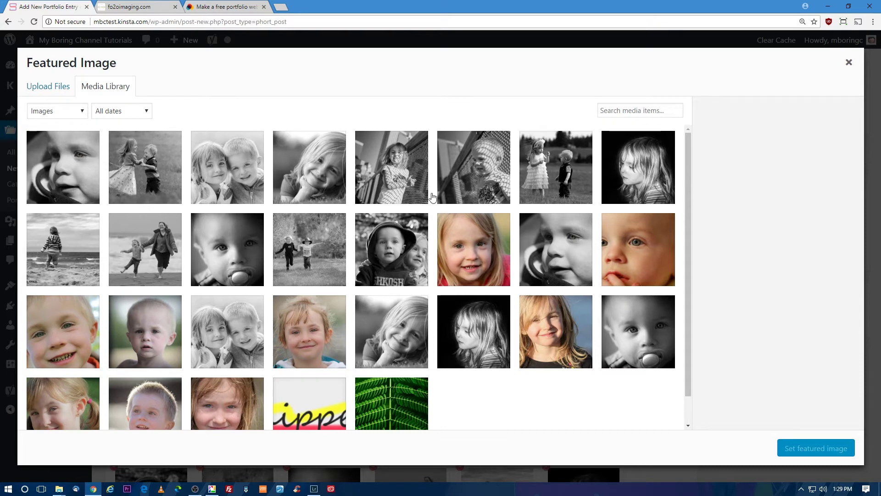
pyautogui.click(143, 185)
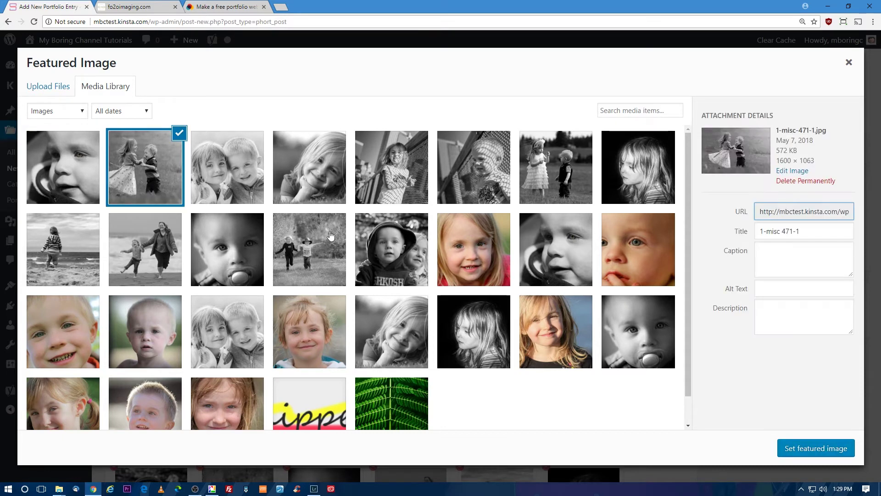
pyautogui.click(816, 448)
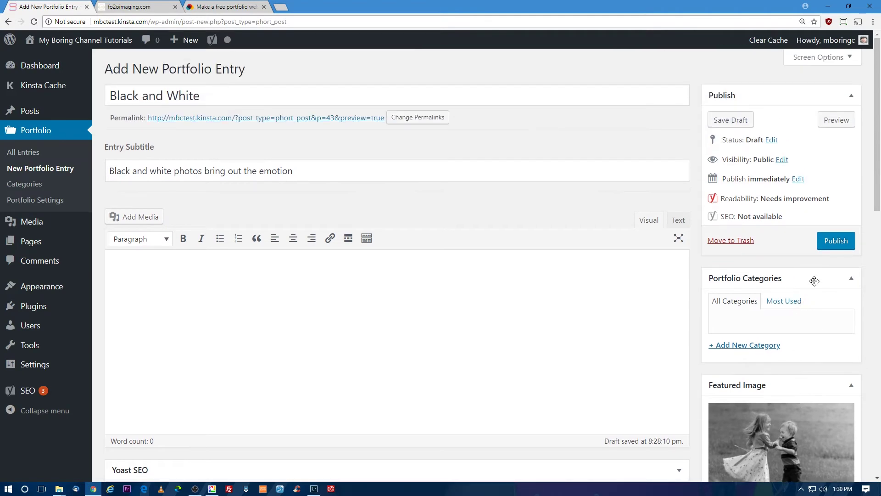
pyautogui.click(836, 239)
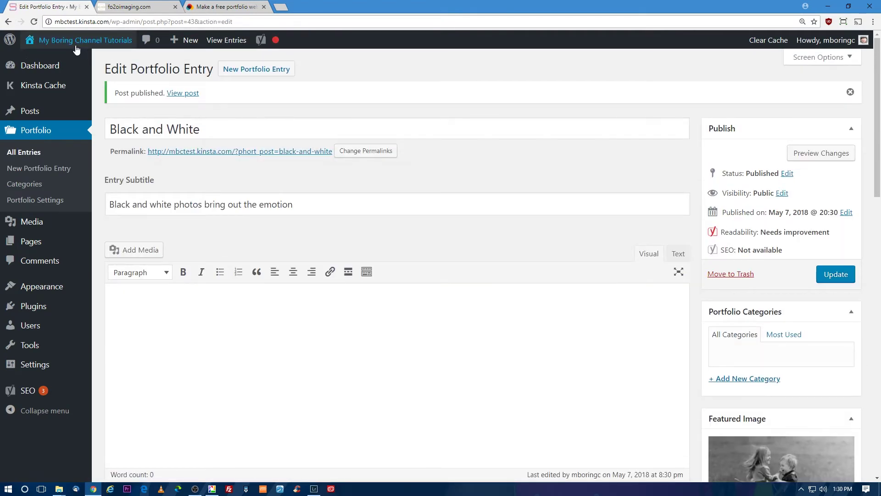
# Visit the live site and check the Black and White entry beside Closeups on the homepage
pyautogui.moveTo(85, 44)
pyautogui.click(69, 64)
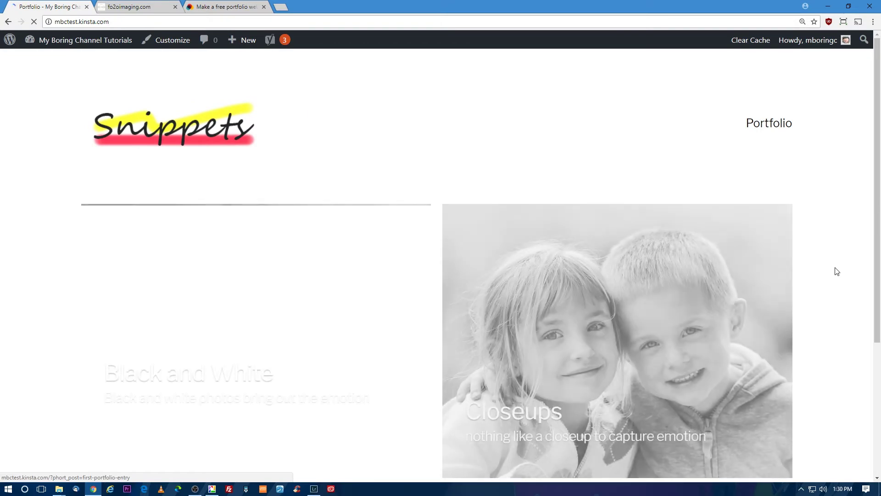
pyautogui.scroll(-2, 868, 250)
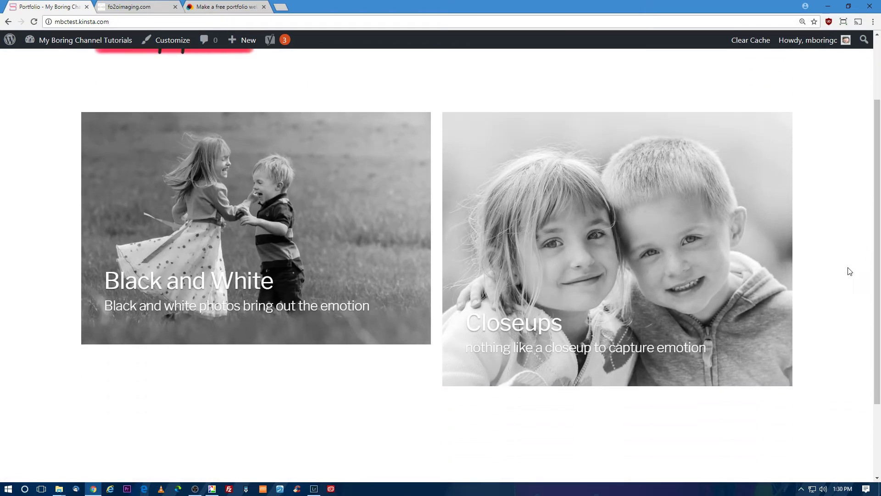
# Open the Closeups gallery from the live homepage and look through its photos
pyautogui.scroll(1, 866, 285)
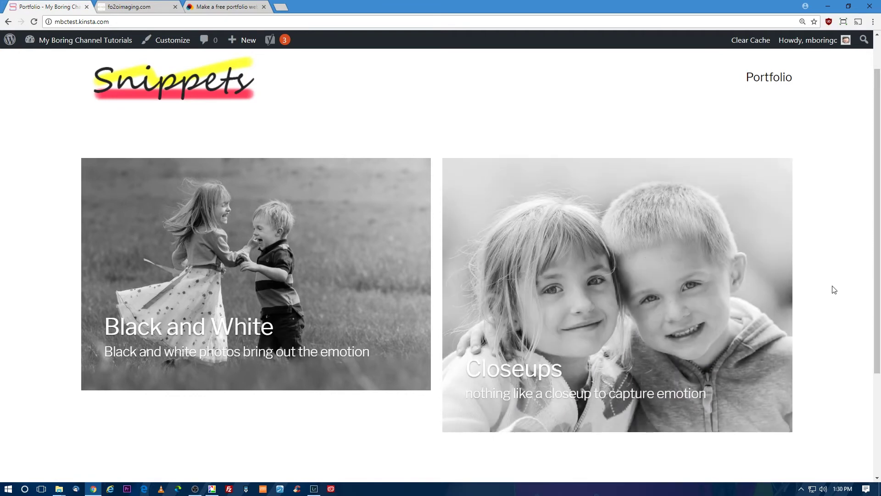
pyautogui.scroll(1, 843, 290)
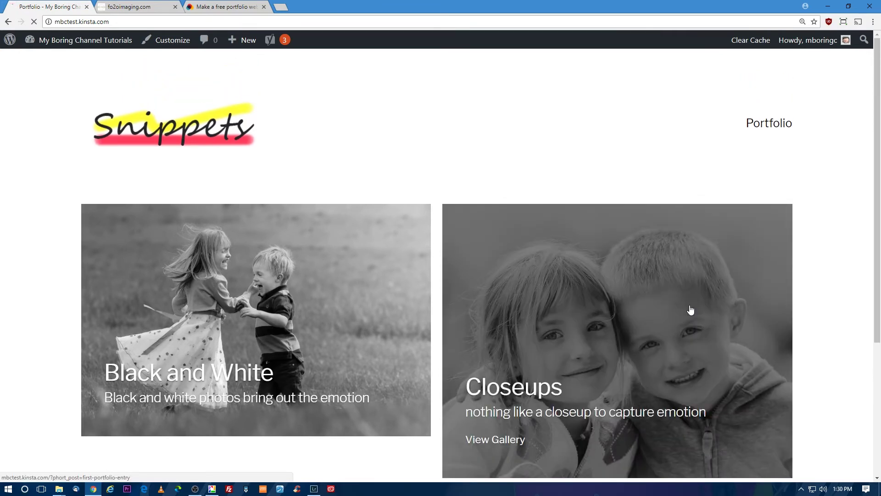
pyautogui.click(691, 310)
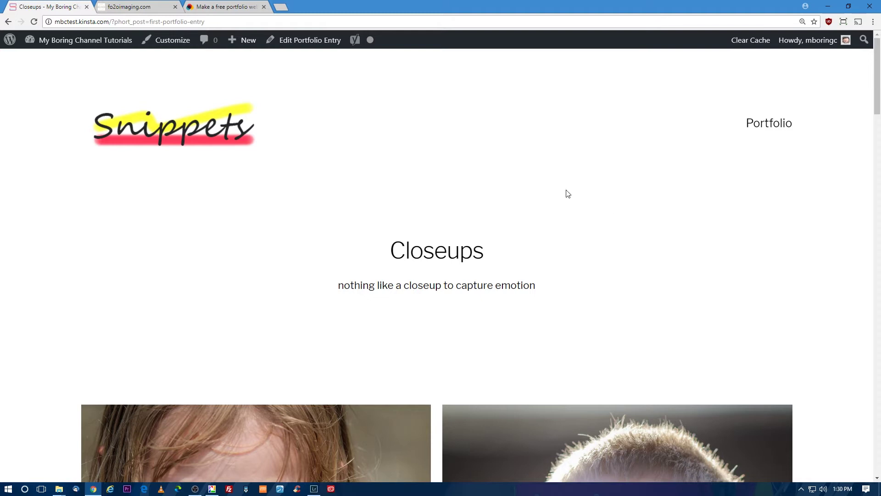
pyautogui.scroll(-5, 602, 280)
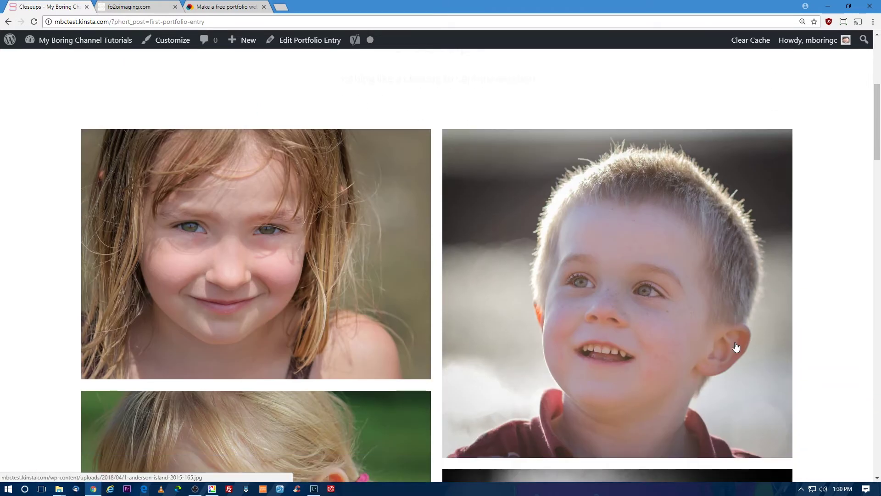
pyautogui.scroll(4, 655, 338)
pyautogui.scroll(2, 502, 235)
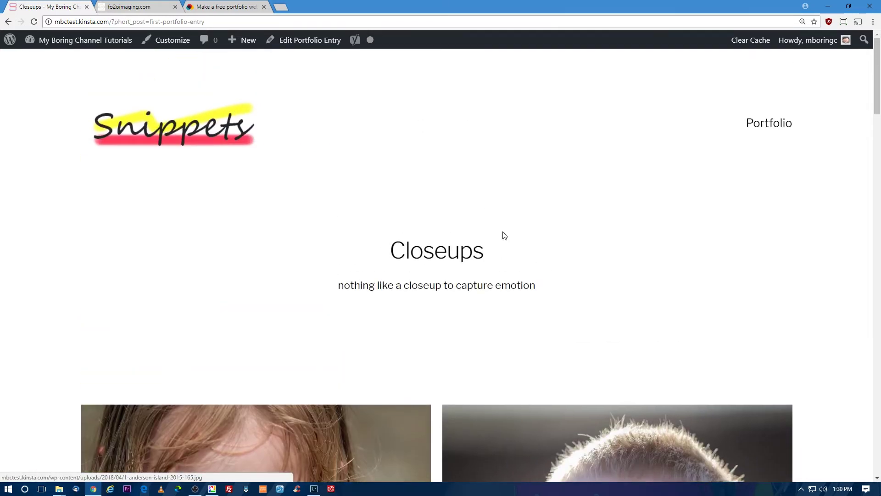
# Edit the Closeups entry, replace its featured image with 1-anderson-island-2014-camping-140-13.jpg, and update the entry
pyautogui.click(303, 43)
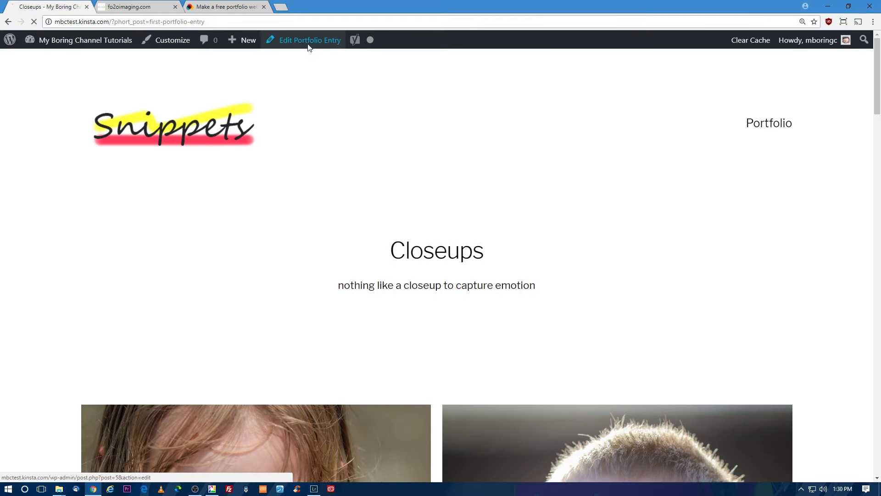
pyautogui.scroll(-3, 714, 339)
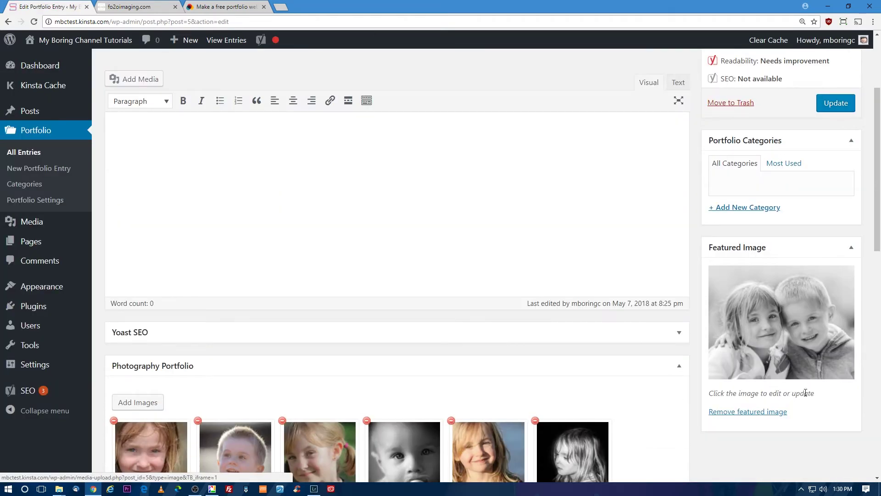
pyautogui.click(768, 411)
pyautogui.click(734, 272)
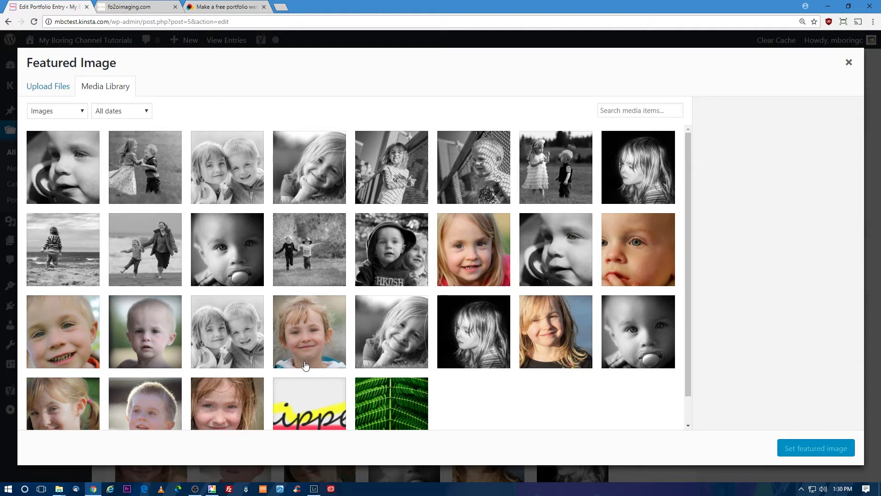
pyautogui.click(225, 412)
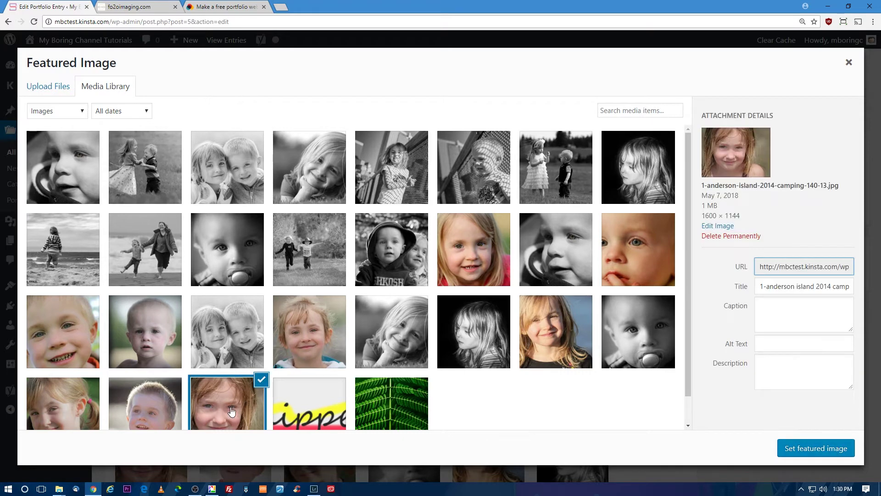
pyautogui.click(792, 448)
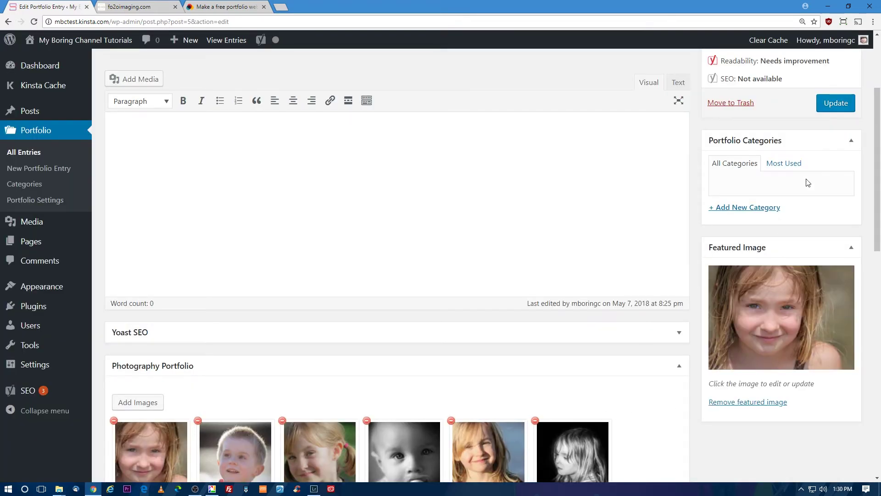
pyautogui.click(837, 104)
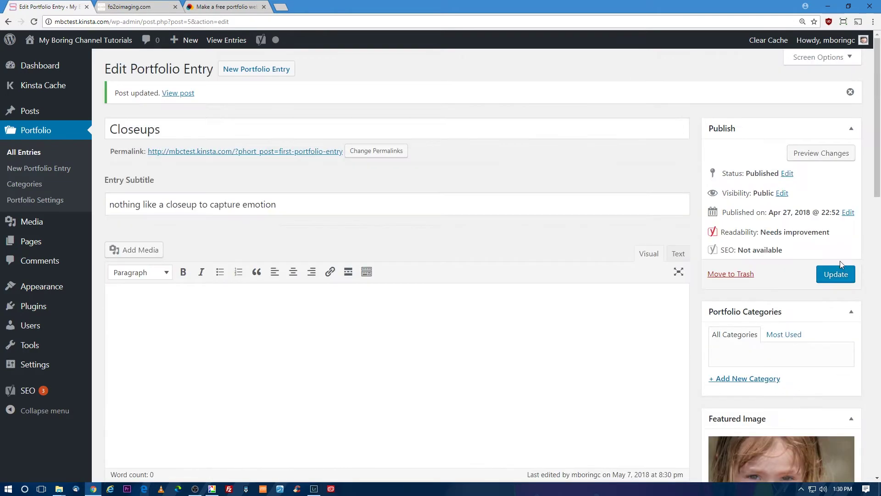
# Visit the live site and check the Closeups cover image on the homepage
pyautogui.moveTo(90, 43)
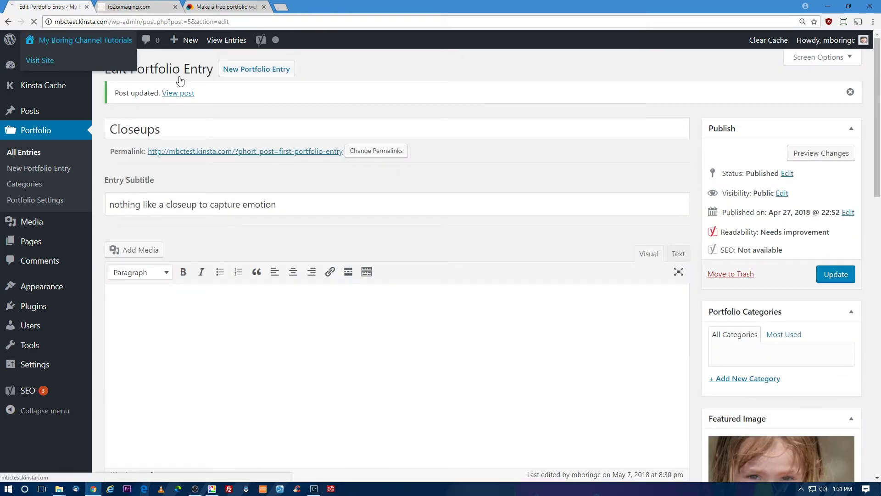
pyautogui.click(69, 63)
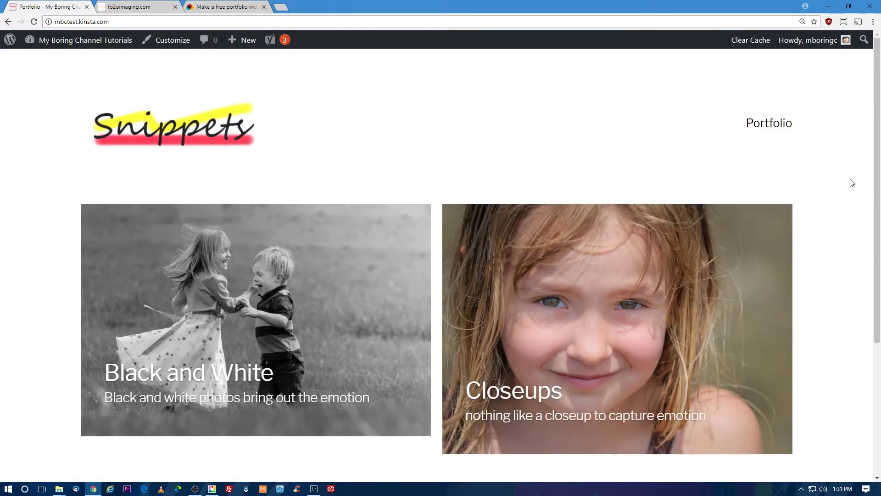
pyautogui.moveTo(878, 188)
pyautogui.mouseDown()
pyautogui.moveTo(879, 319)
pyautogui.moveTo(879, 183)
pyautogui.mouseUp()
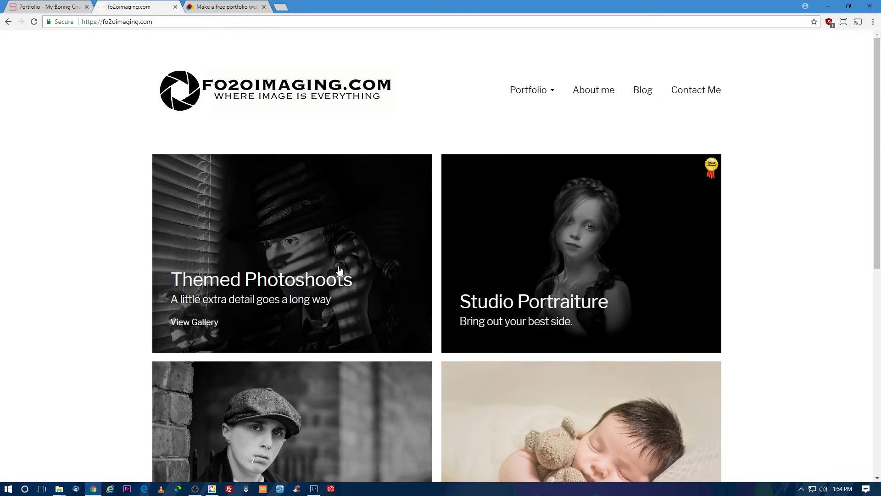
# Browse the fo2oimaging.com homepage to examine its menu and how its portfolio galleries are arranged
pyautogui.moveTo(878, 147); pyautogui.dragTo(880, 171)
pyautogui.scroll(-4, 880, 216)
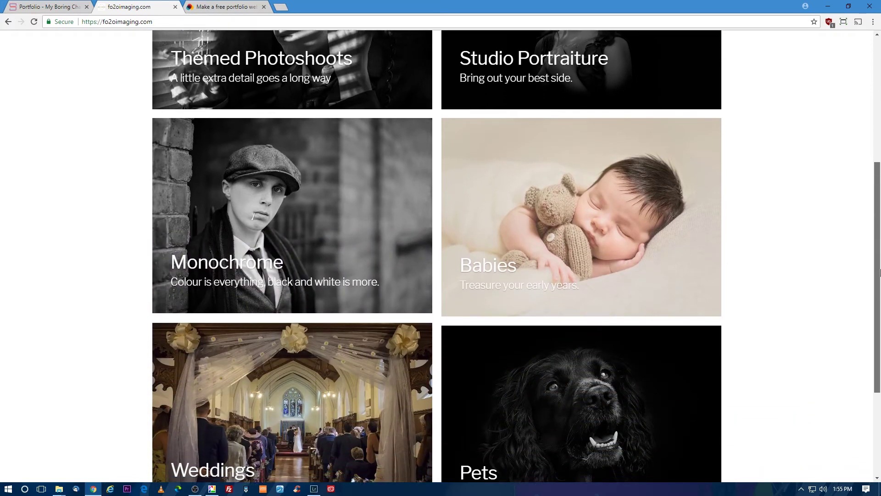
pyautogui.scroll(4, 875, 203)
pyautogui.scroll(2, 875, 203)
pyautogui.scroll(-3, 876, 215)
pyautogui.scroll(3, 876, 214)
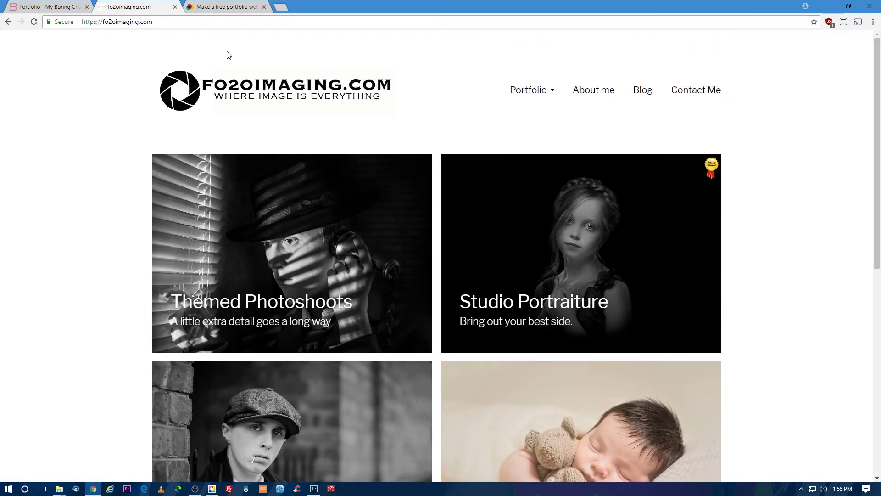
# Return to the My Boring Channel Tutorials site and open the portfolio categories management page in its dashboard
pyautogui.click(41, 8)
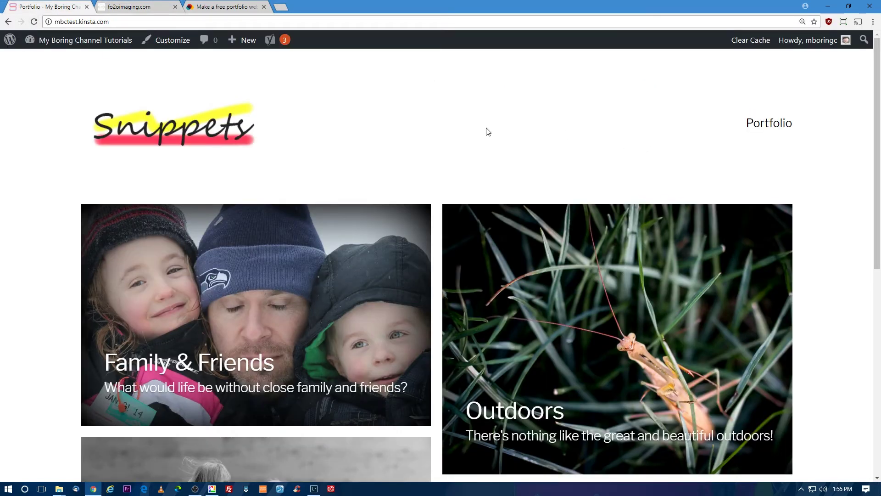
pyautogui.moveTo(85, 44)
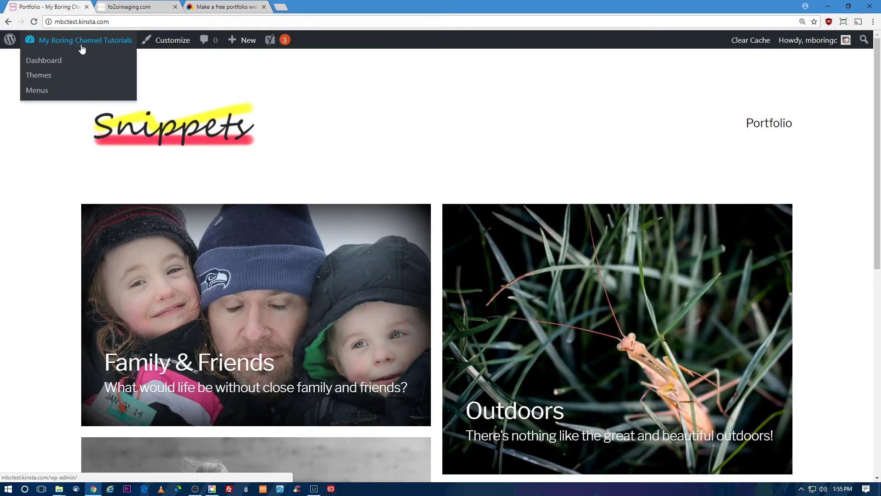
pyautogui.click(66, 66)
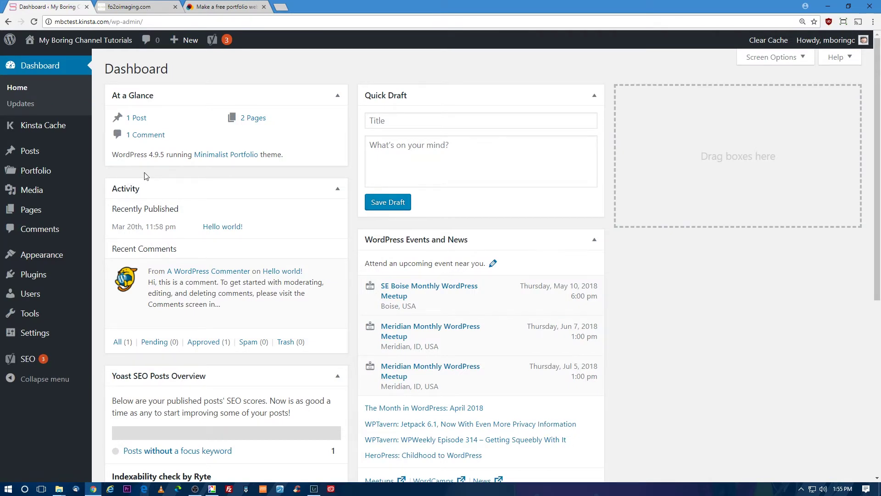
pyautogui.moveTo(36, 174)
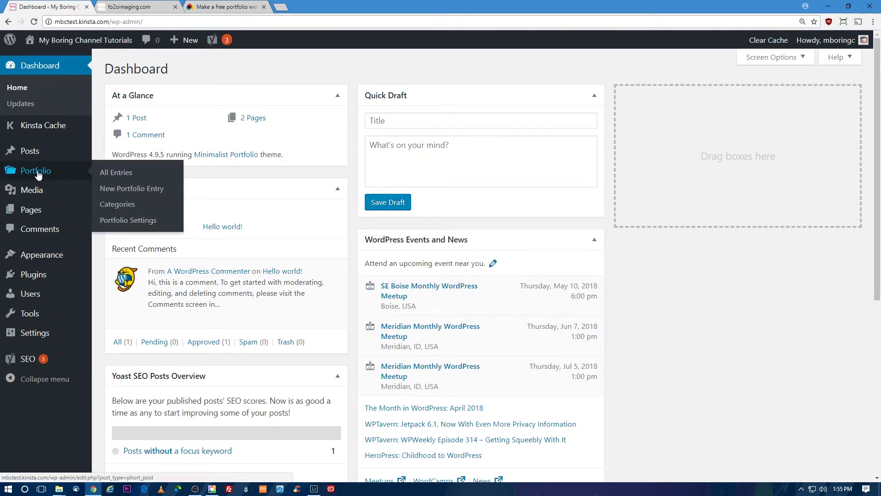
pyautogui.click(118, 205)
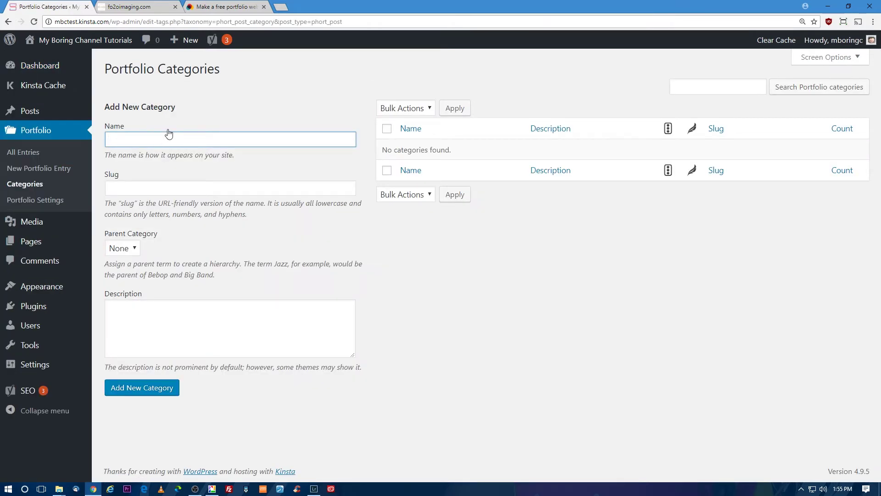
# Add two portfolio categories named People and Outdoors
pyautogui.write('People')
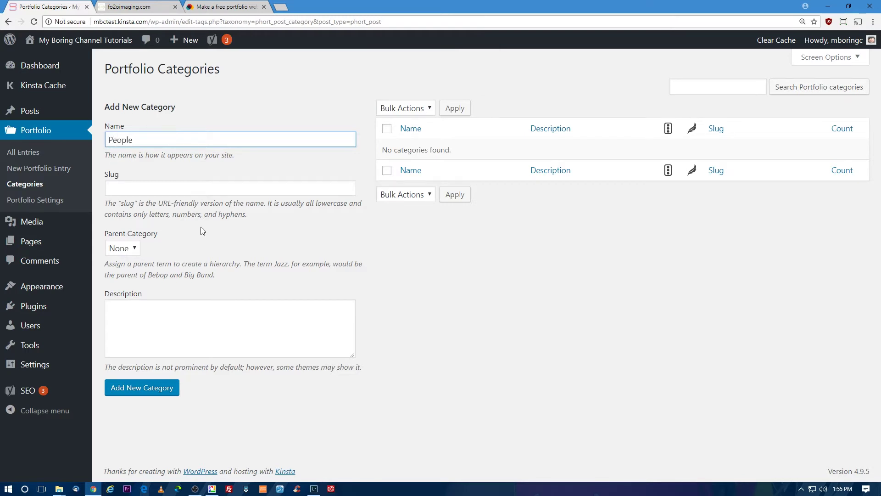
pyautogui.click(157, 391)
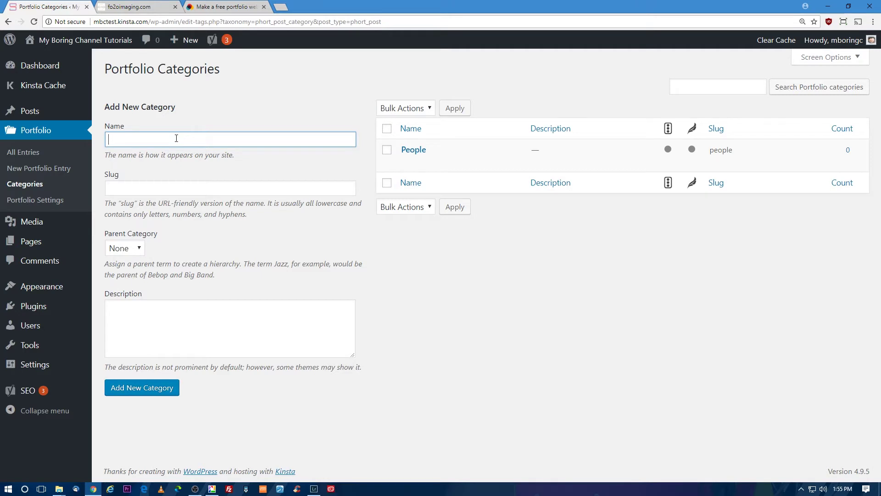
pyautogui.write('Outdoors')
pyautogui.click(158, 392)
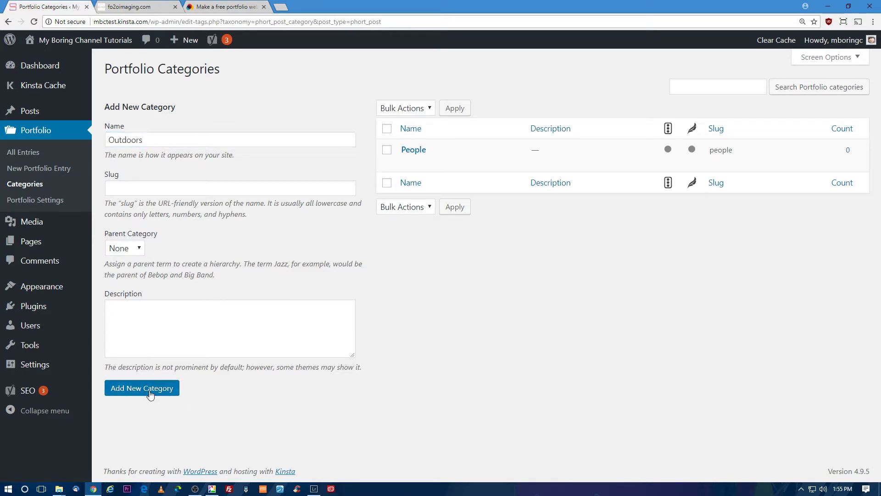
pyautogui.moveTo(435, 182)
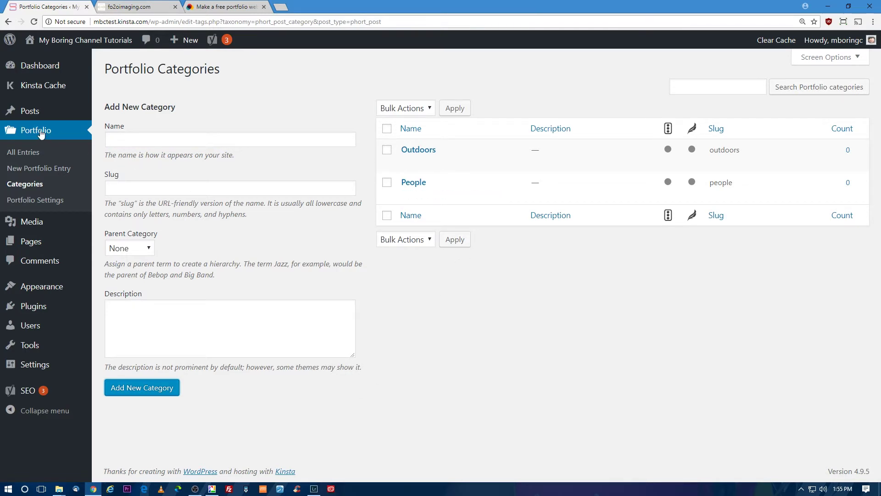
# Assign the Family & Friends portfolio entry to the People category and update it
pyautogui.click(19, 157)
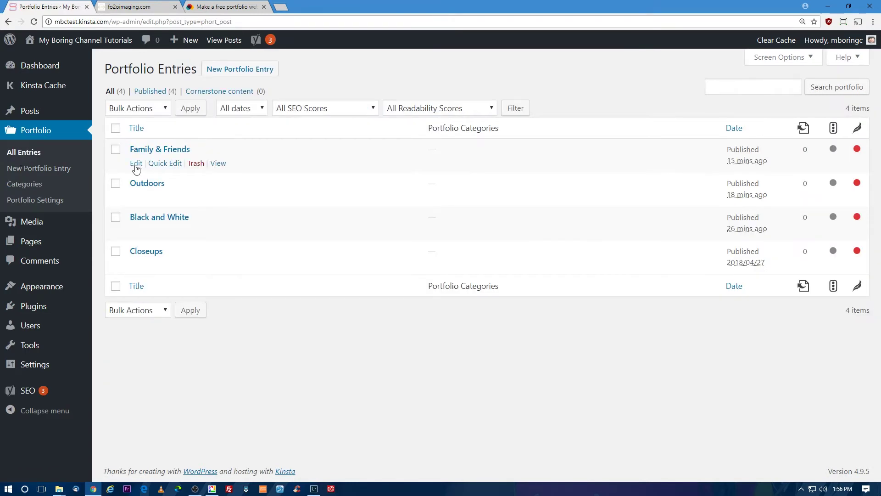
pyautogui.click(137, 166)
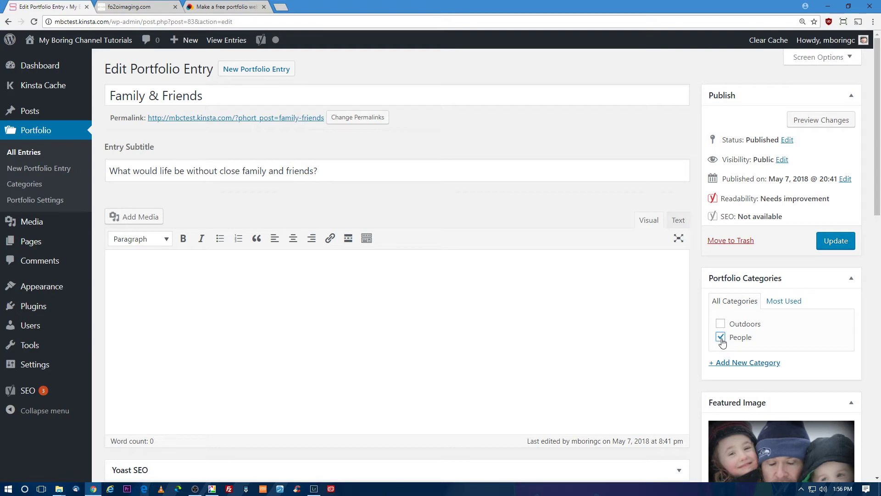
pyautogui.click(836, 242)
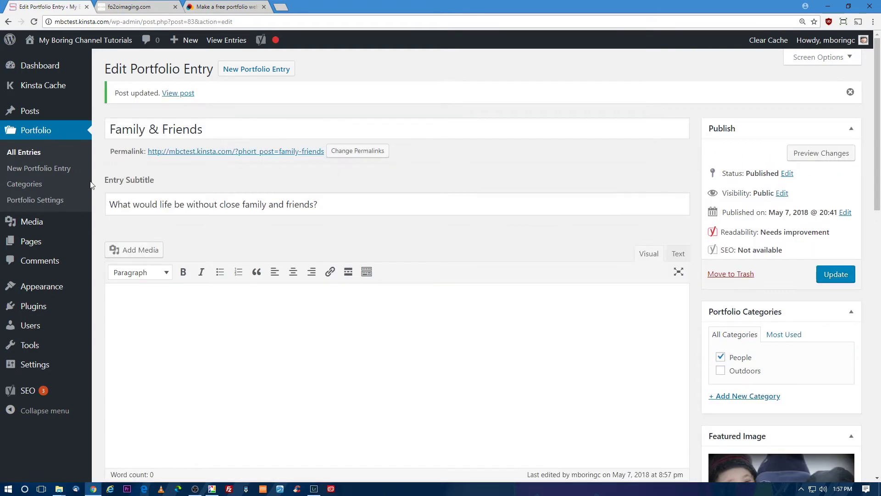
# Assign the Outdoors portfolio entry to the Outdoors category and update it
pyautogui.click(24, 152)
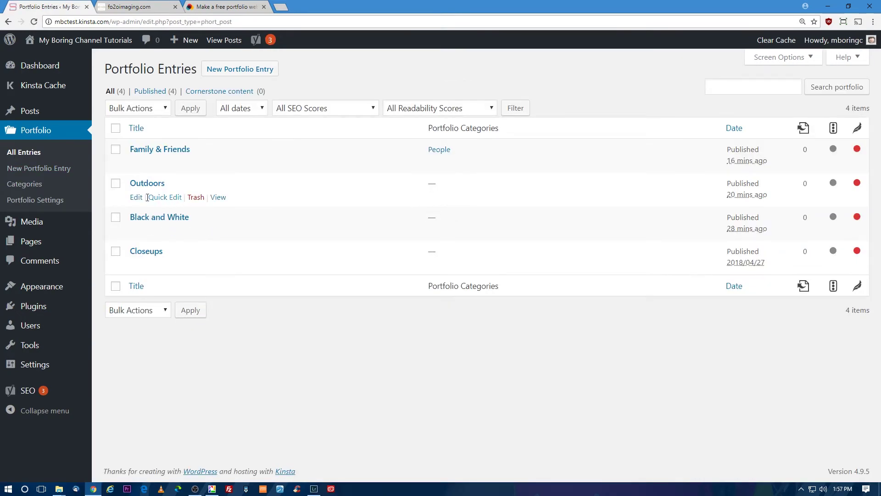
pyautogui.click(136, 197)
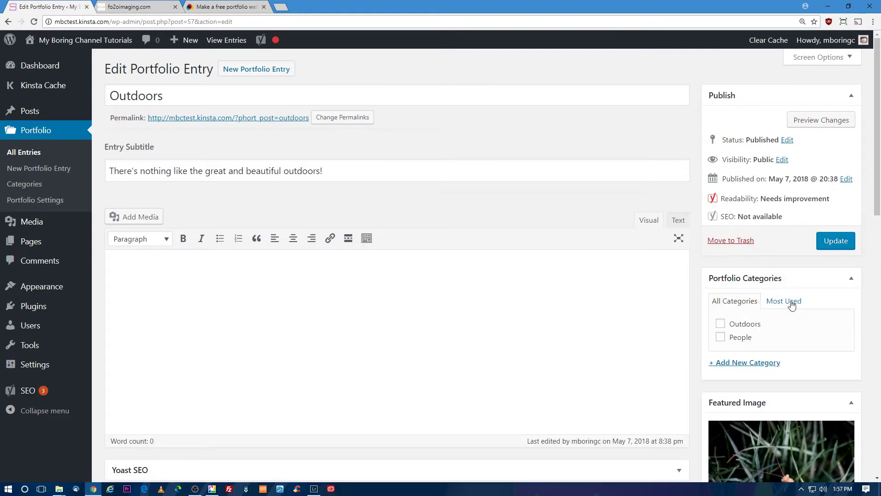
pyautogui.click(720, 323)
pyautogui.click(835, 248)
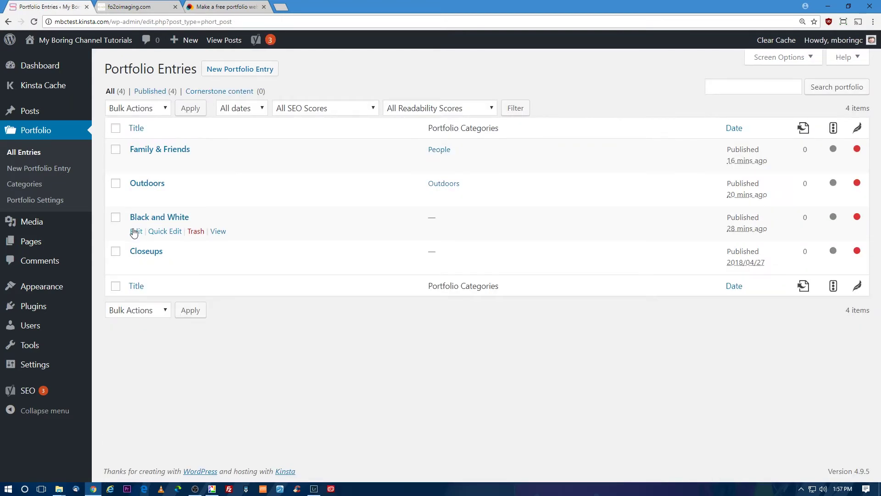
# Assign the Black and White portfolio entry to the People category and update it
pyautogui.click(136, 231)
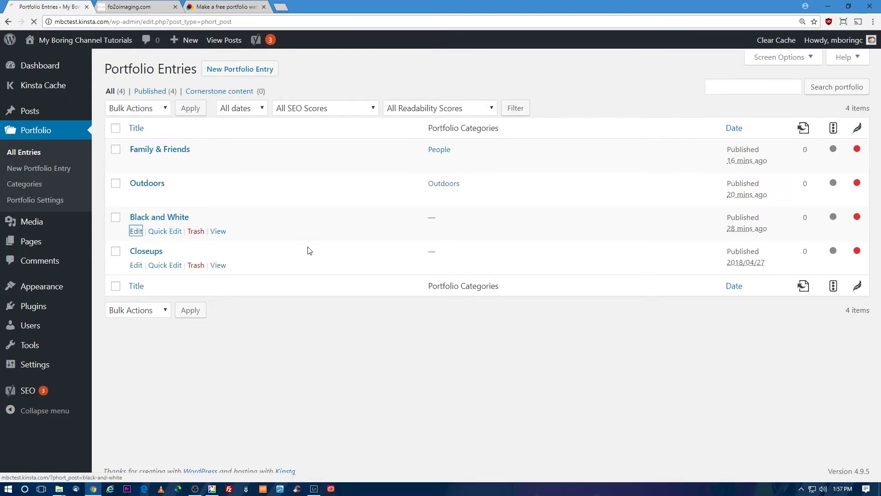
pyautogui.click(721, 338)
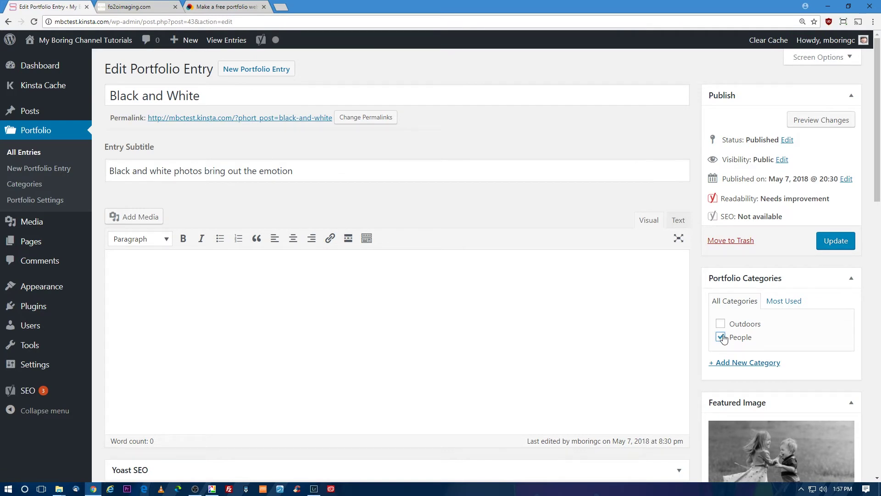
pyautogui.click(834, 242)
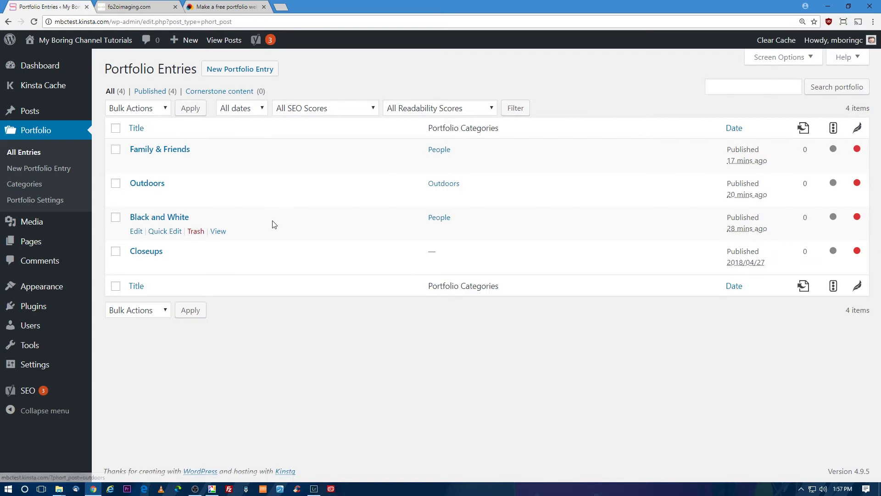
# Assign the Closeups portfolio entry to the People category and update it
pyautogui.click(136, 266)
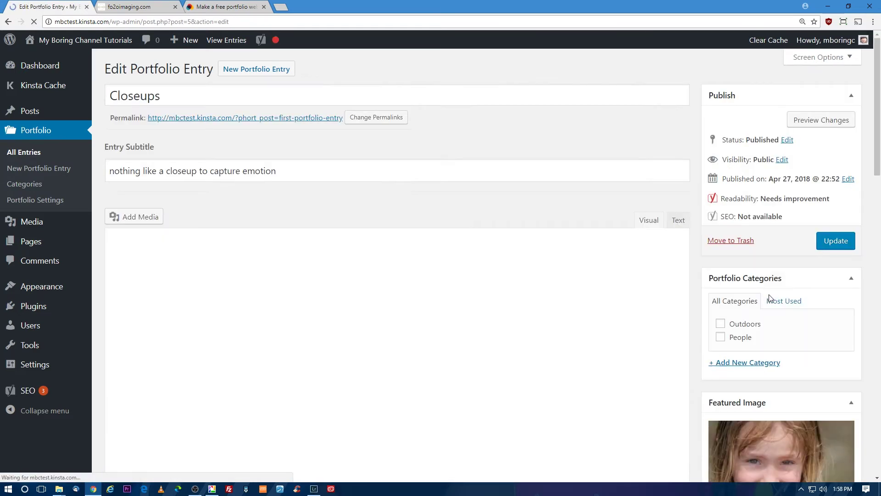
pyautogui.click(721, 337)
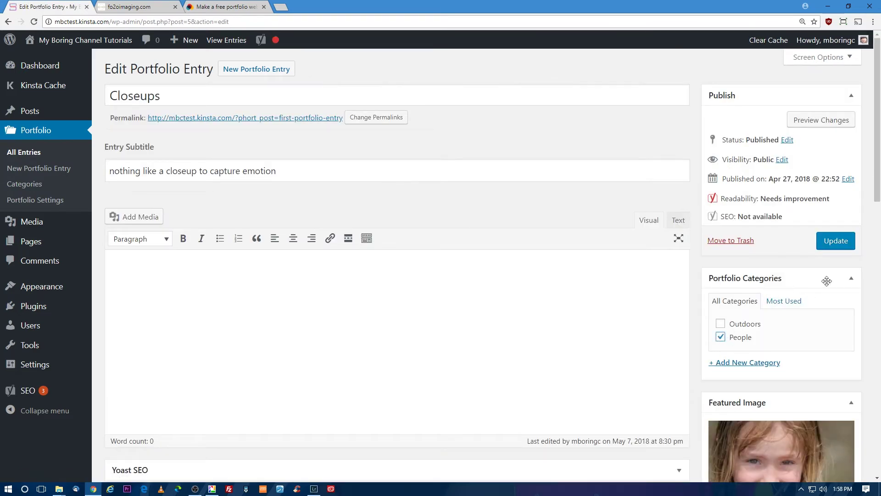
pyautogui.click(832, 239)
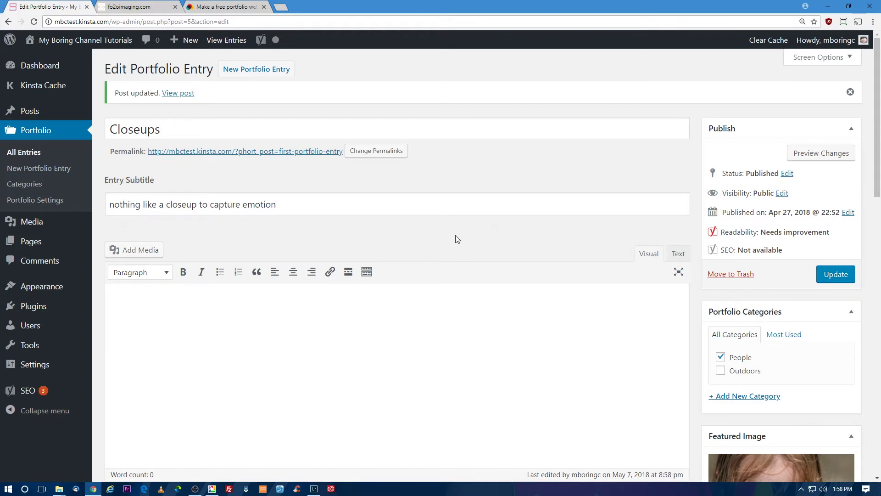
# Enable the Portfolio Categories box in the screen options of the WordPress menu editor
pyautogui.moveTo(26, 292)
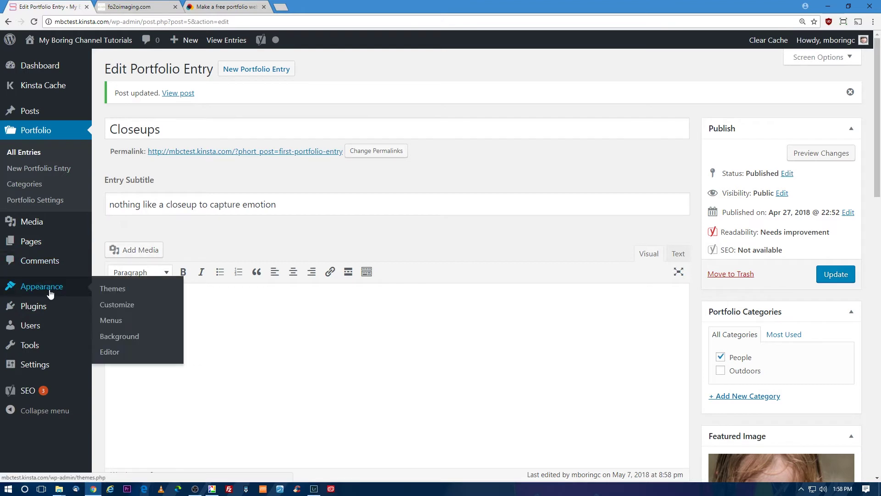
pyautogui.click(111, 321)
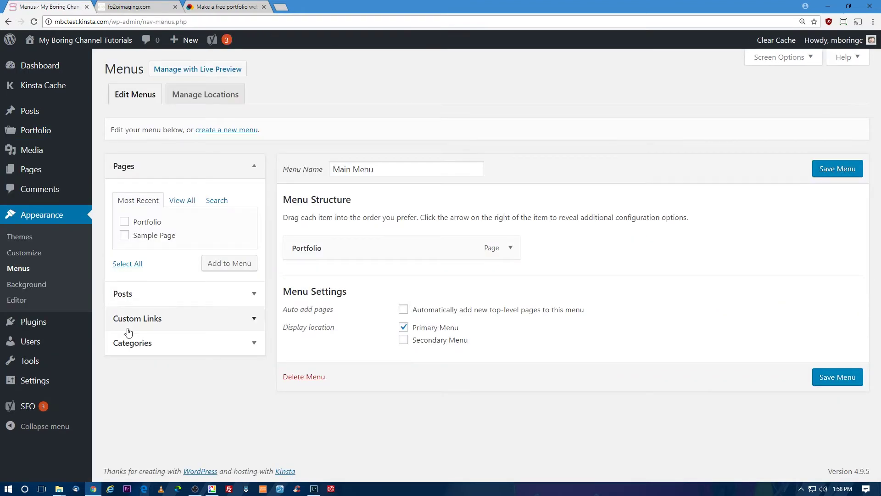
pyautogui.doubleClick(256, 345)
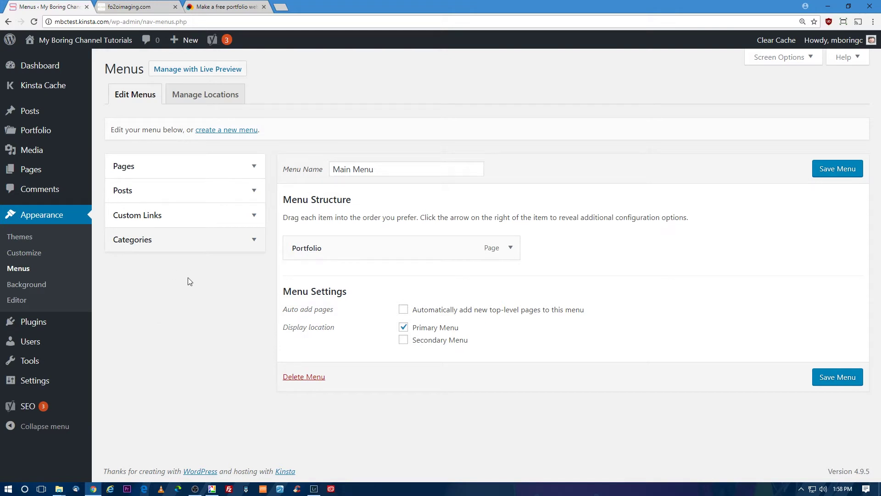
pyautogui.click(810, 62)
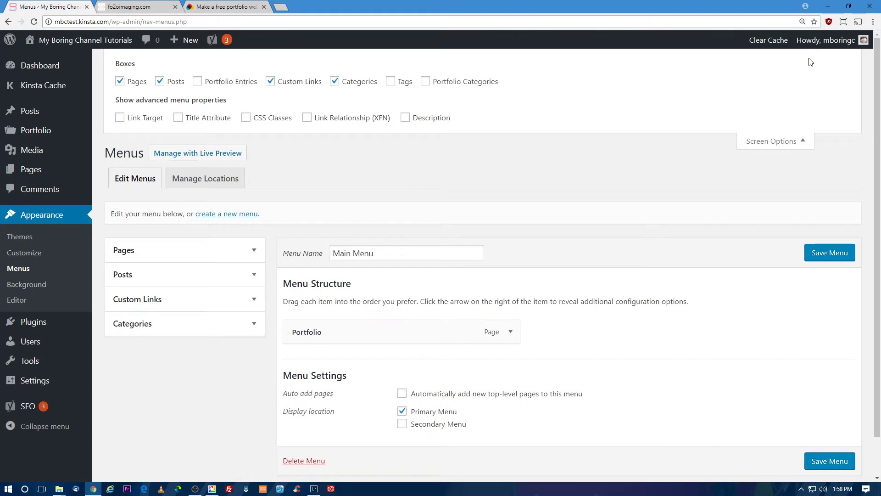
pyautogui.click(426, 83)
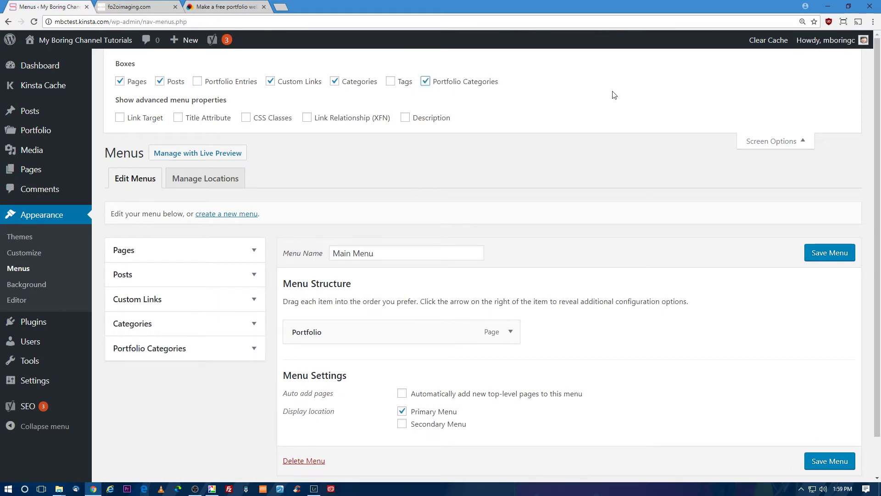
pyautogui.click(801, 148)
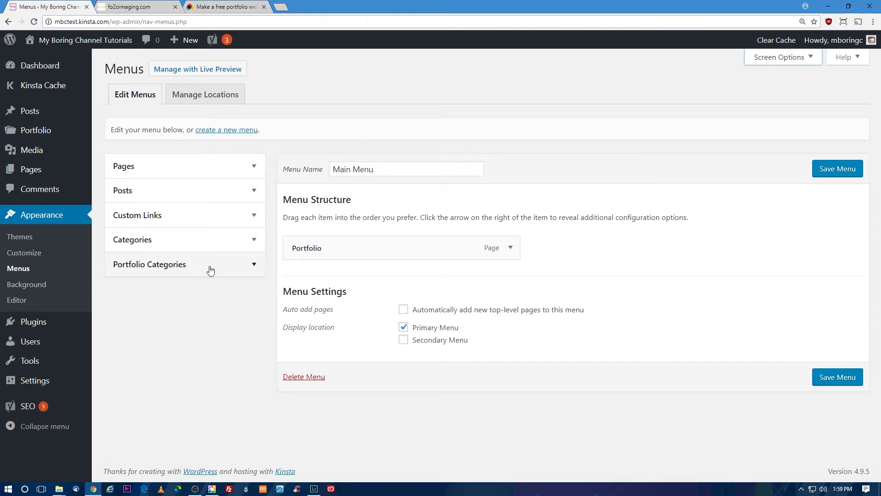
# Add the People portfolio category to Main Menu as a top-level item below Portfolio and save the menu
pyautogui.click(255, 266)
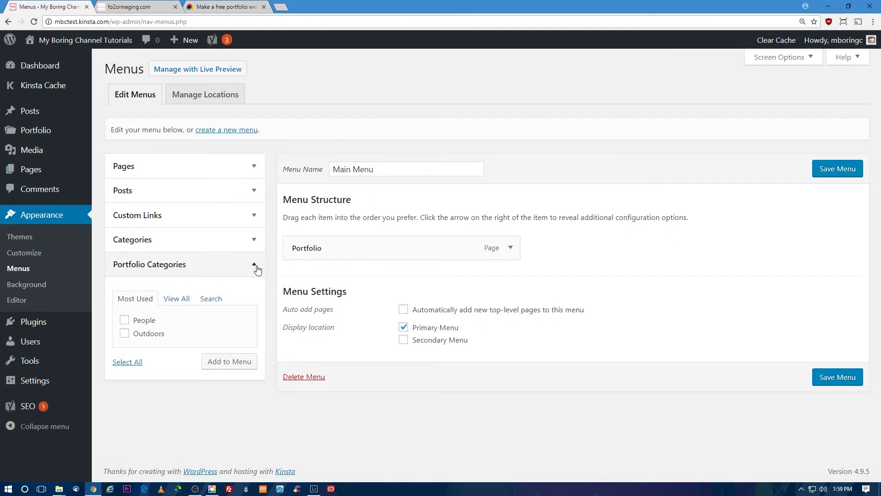
pyautogui.click(124, 321)
pyautogui.click(229, 361)
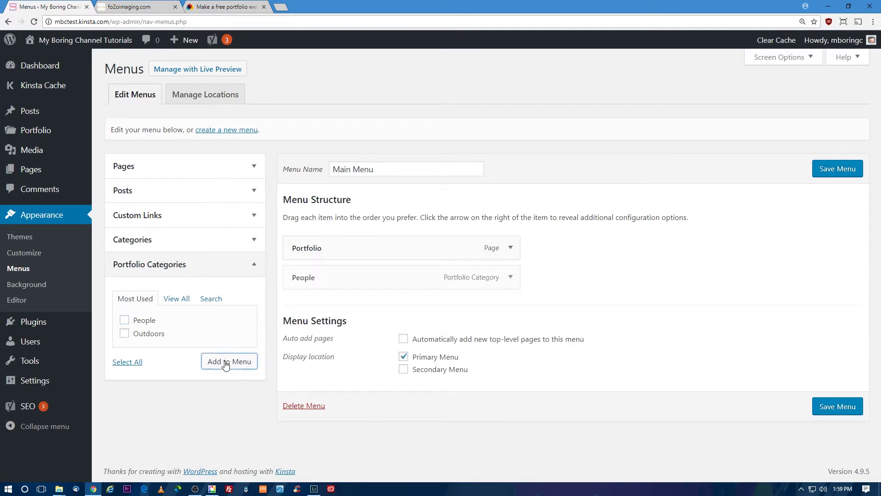
pyautogui.moveTo(333, 282); pyautogui.dragTo(354, 285)
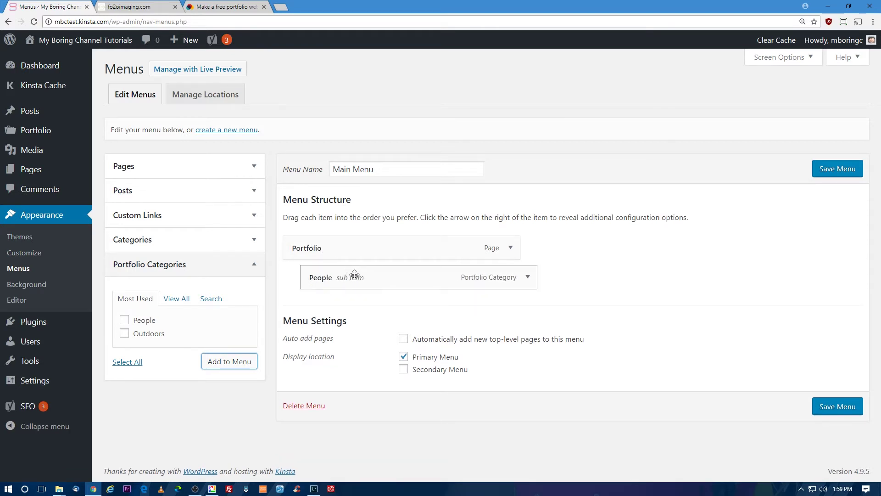
pyautogui.moveTo(353, 274); pyautogui.dragTo(342, 276)
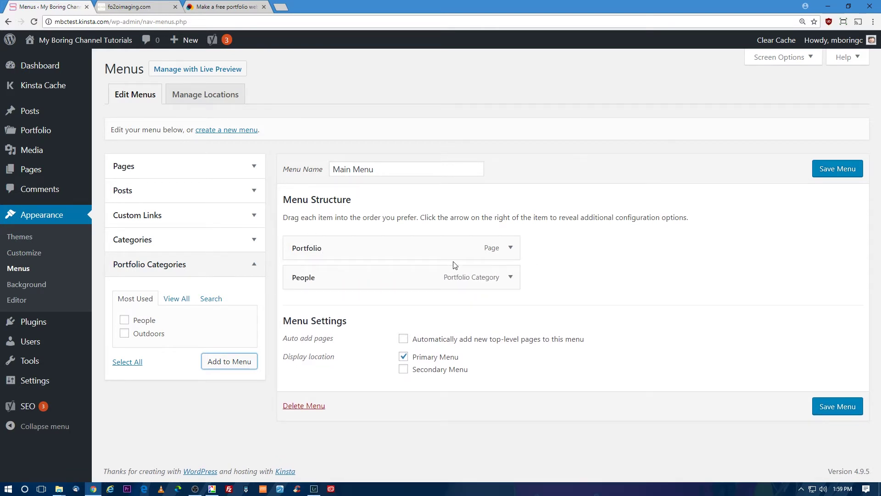
pyautogui.click(837, 169)
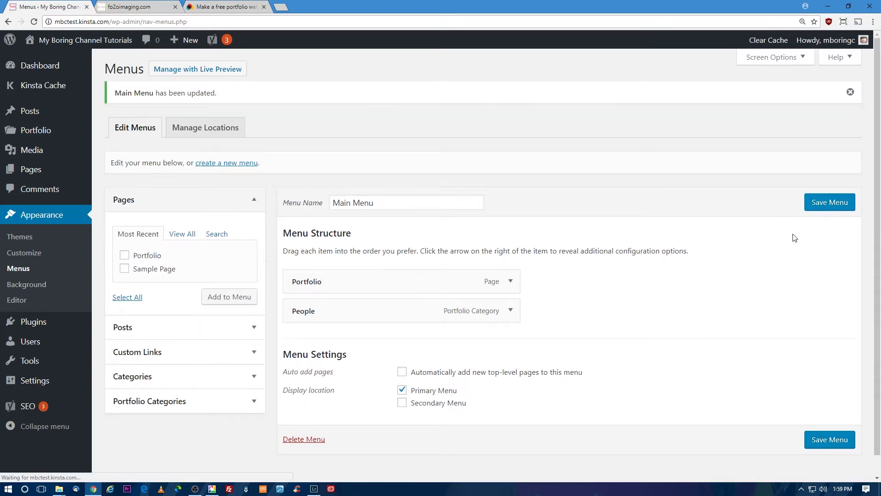
# View the live site and examine the portfolio page and the People category gallery
pyautogui.moveTo(78, 39)
pyautogui.click(77, 59)
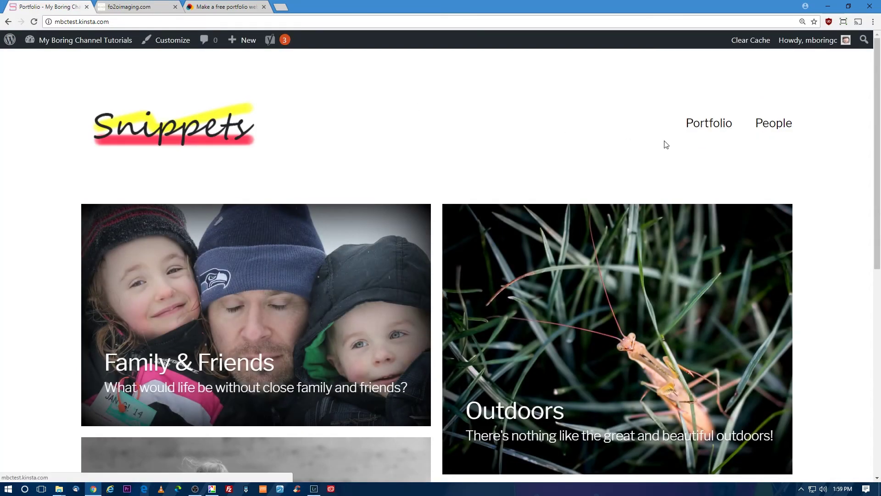
pyautogui.scroll(-1, 542, 220)
pyautogui.scroll(-6, 496, 339)
pyautogui.scroll(8, 495, 339)
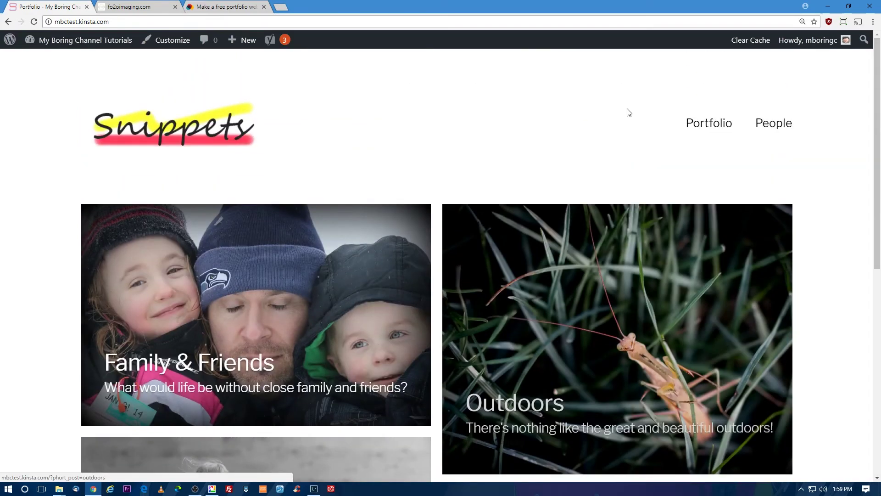
pyautogui.click(775, 124)
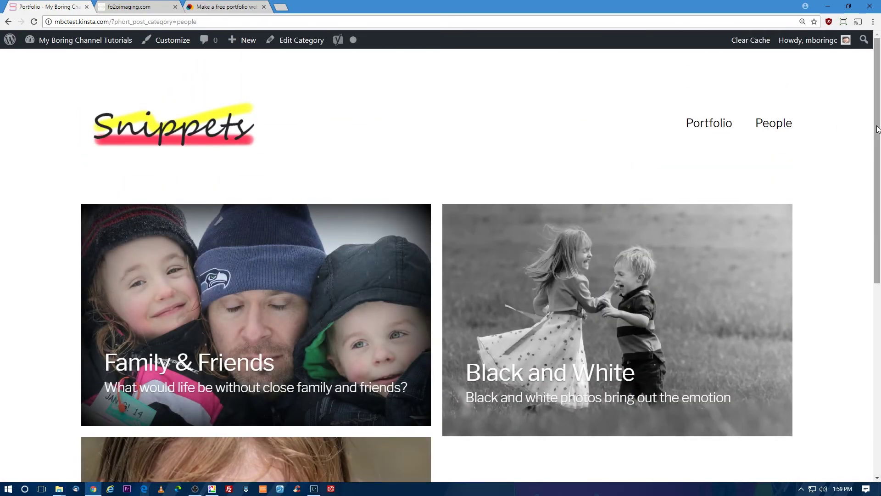
pyautogui.scroll(-2, 877, 196)
pyautogui.moveTo(877, 196); pyautogui.dragTo(808, 155)
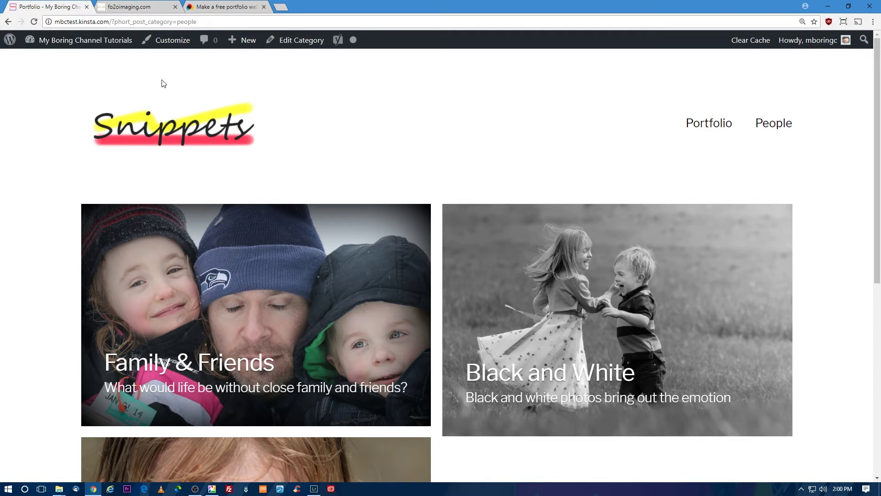
# Remove the People item from the Main Menu and save the menu
pyautogui.moveTo(87, 43)
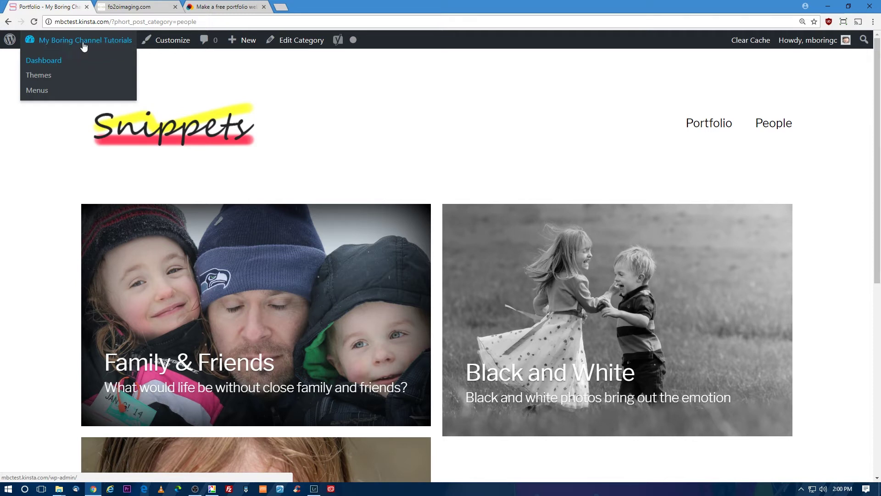
pyautogui.click(73, 94)
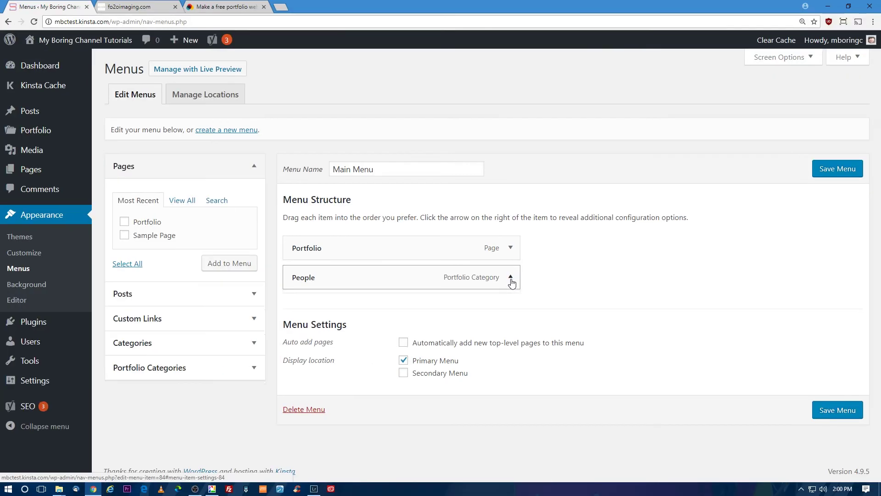
pyautogui.click(511, 278)
pyautogui.click(299, 380)
pyautogui.click(835, 174)
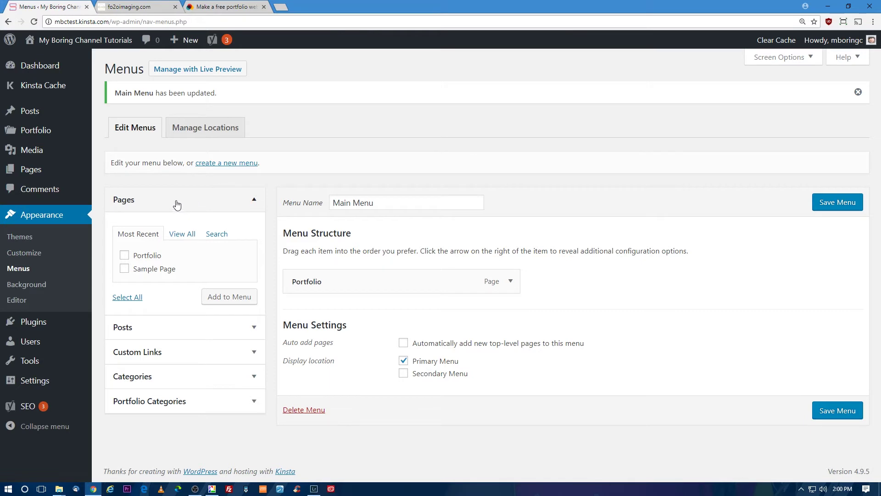
# Create a new page titled "About Us"
pyautogui.moveTo(69, 166)
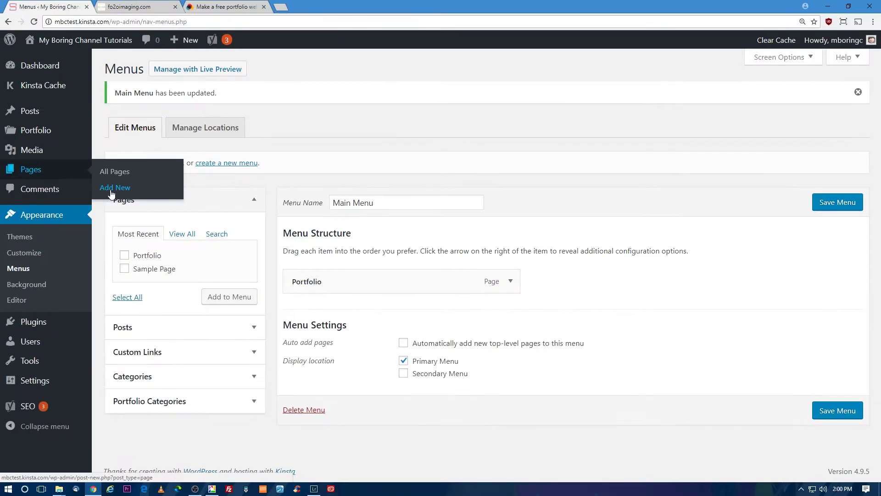
pyautogui.click(112, 191)
pyautogui.write('About Us')
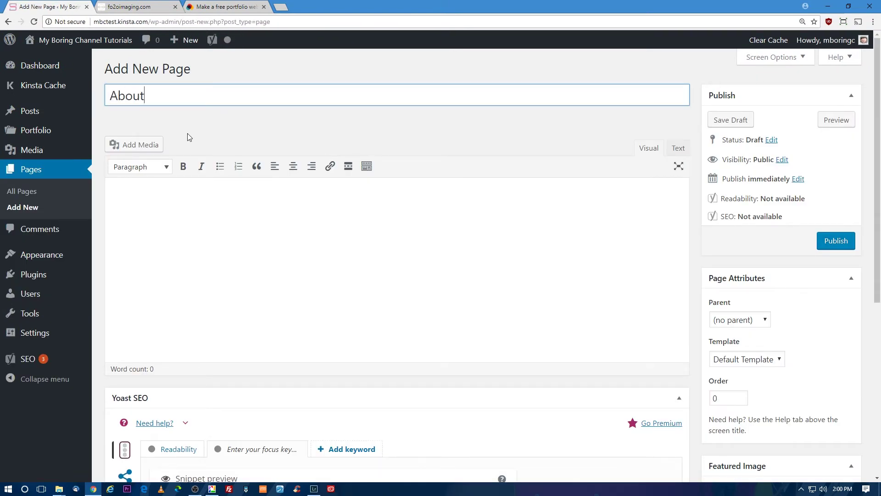
pyautogui.press('Tab')
# Set the beach trip photo 1-beach-trip-lincoln-city-749-58.jpg from the media library as the page's featured image
pyautogui.click(760, 444)
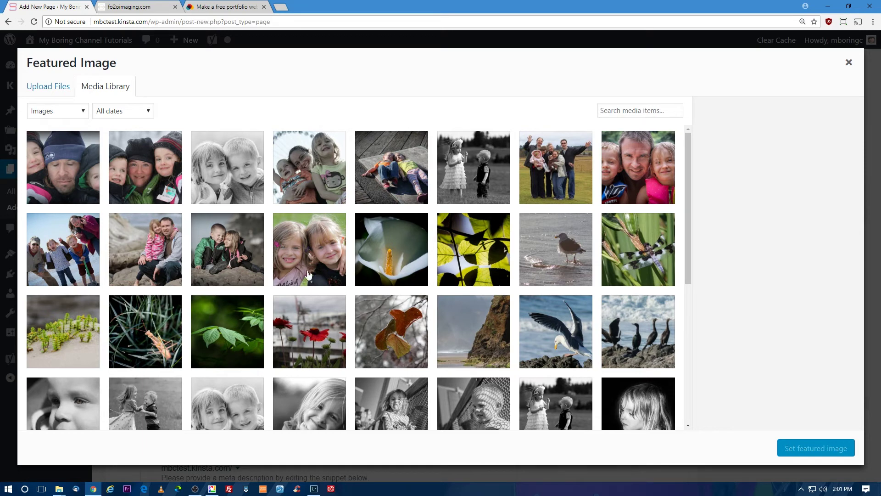
pyautogui.click(45, 245)
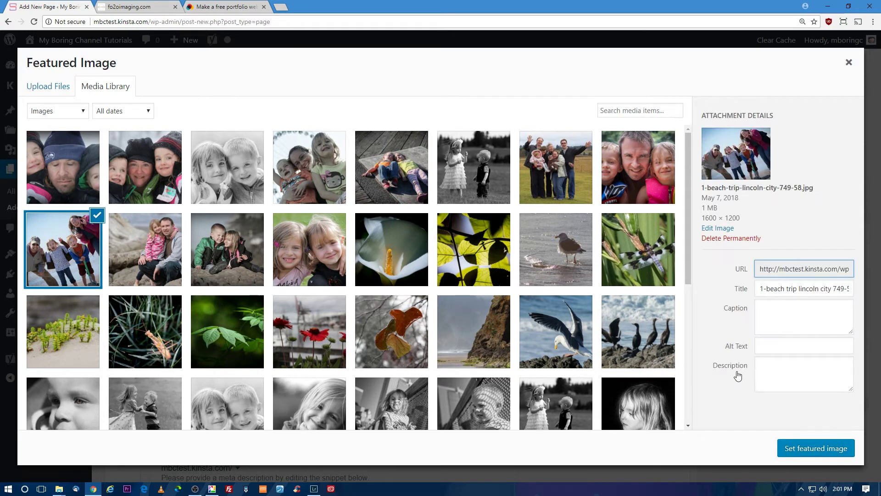
pyautogui.click(816, 448)
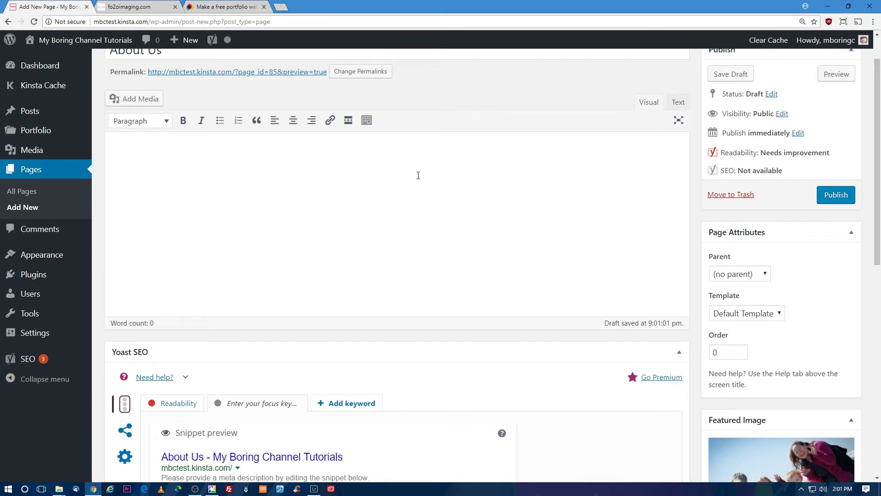
# Publish the page with the body text "Hi, I'm really cool." and check the live site
pyautogui.write("Hi, I'm really cool.")
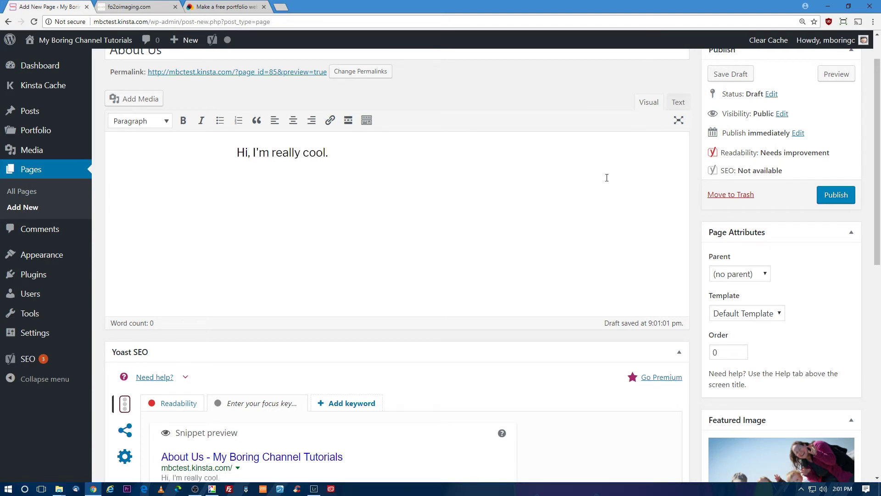
pyautogui.click(843, 195)
pyautogui.moveTo(92, 42)
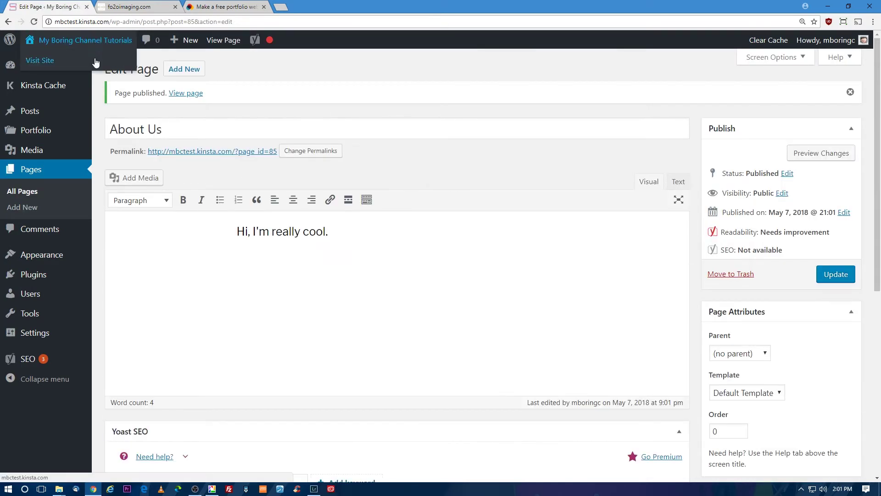
pyautogui.click(96, 63)
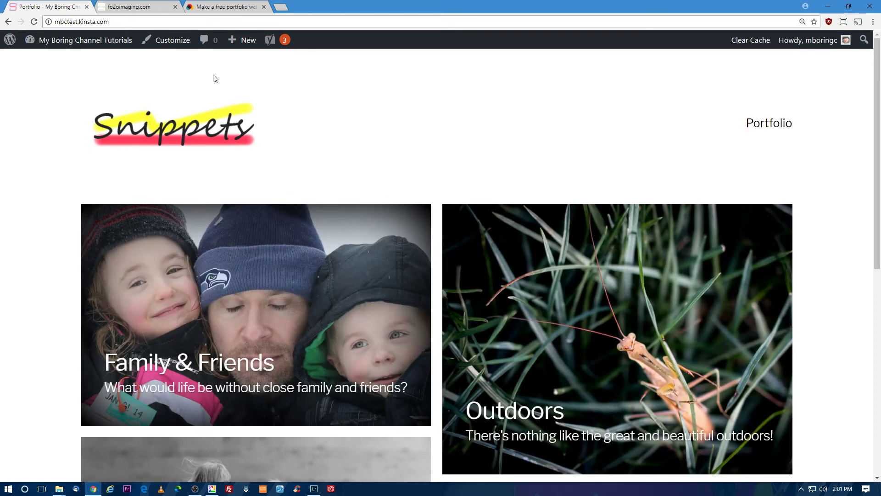
# Add the About Us page to the Main Menu
pyautogui.moveTo(78, 41)
pyautogui.click(56, 91)
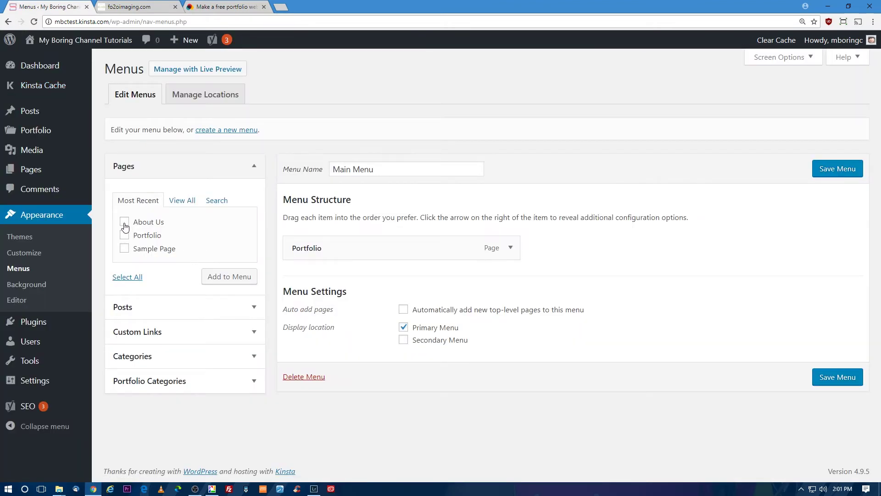
pyautogui.click(225, 280)
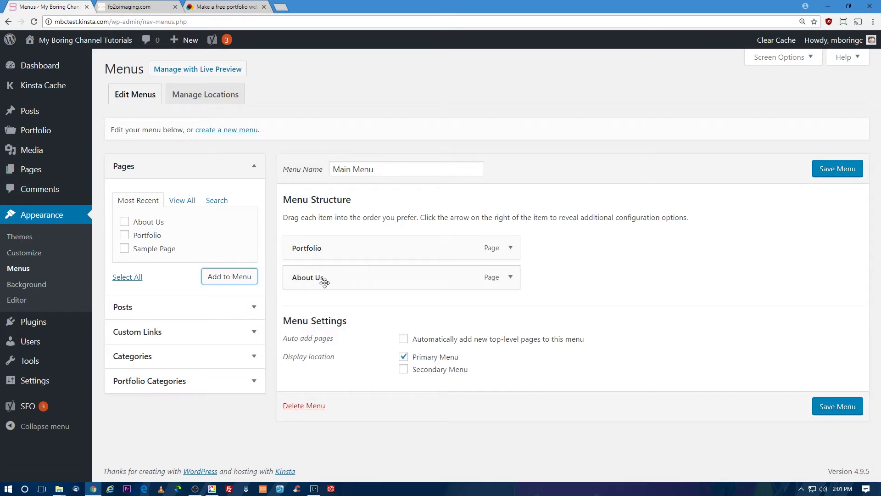
# Shorten the About Us menu item's navigation label to "About" and save the menu
pyautogui.click(510, 277)
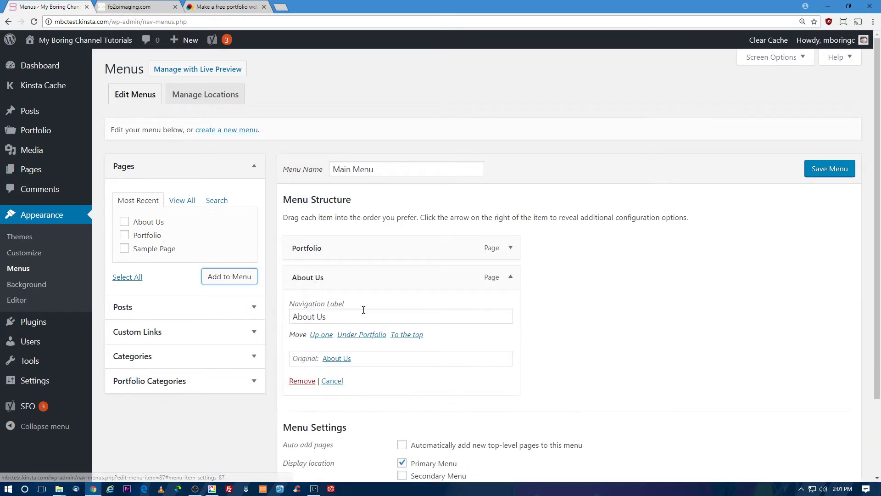
pyautogui.click(315, 317)
pyautogui.moveTo(316, 317); pyautogui.dragTo(368, 319)
pyautogui.press('BackSpace')
pyautogui.click(831, 169)
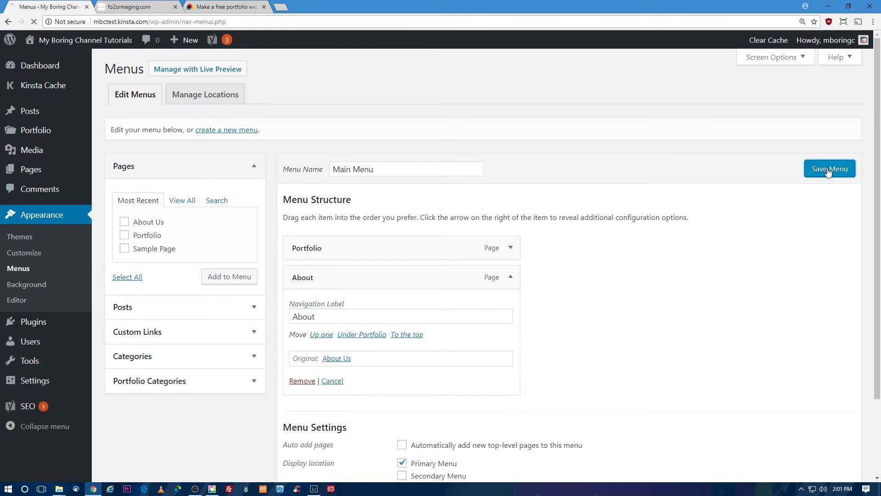
# Examine the About page on the live site from its title to the footer, and return to the home page
pyautogui.moveTo(94, 46)
pyautogui.click(101, 64)
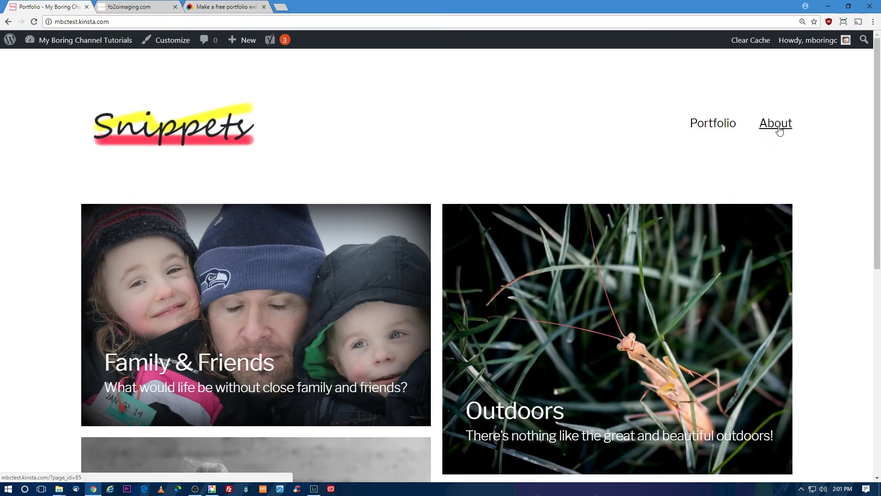
pyautogui.click(778, 128)
pyautogui.scroll(-7, 632, 235)
pyautogui.scroll(-6, 640, 228)
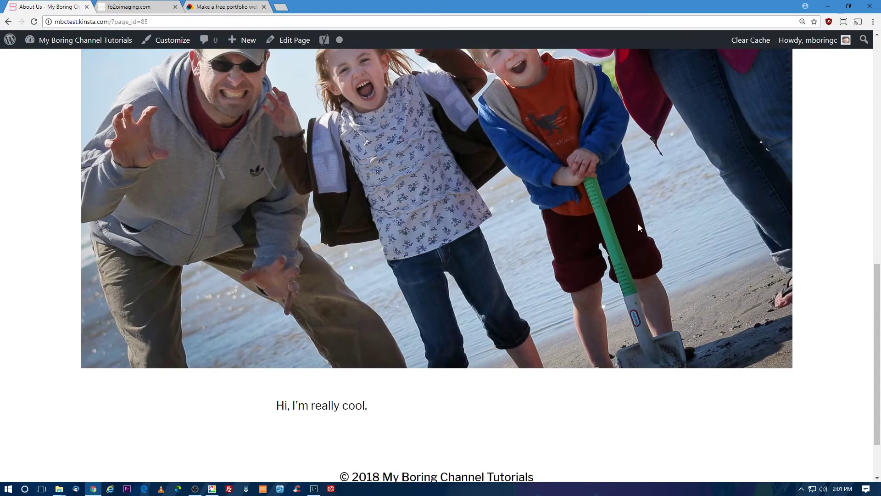
pyautogui.scroll(13, 557, 324)
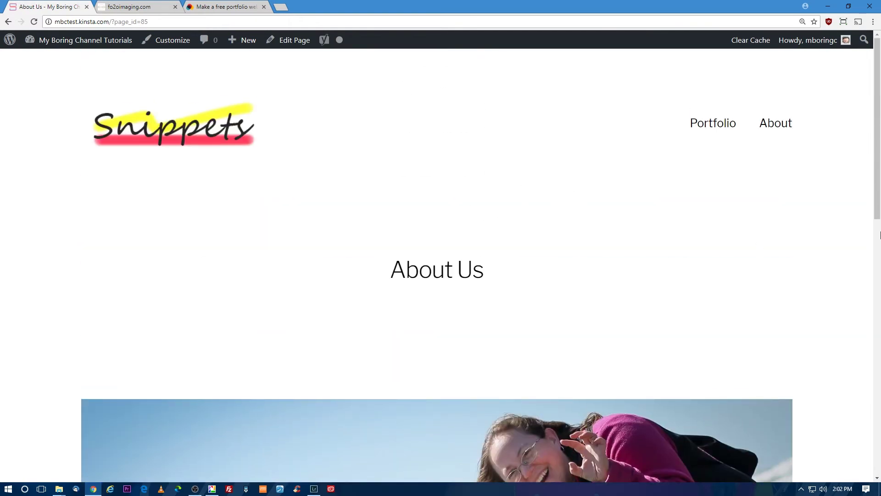
pyautogui.moveTo(879, 124)
pyautogui.mouseDown()
pyautogui.moveTo(880, 284)
pyautogui.moveTo(873, 110)
pyautogui.mouseUp()
pyautogui.click(173, 125)
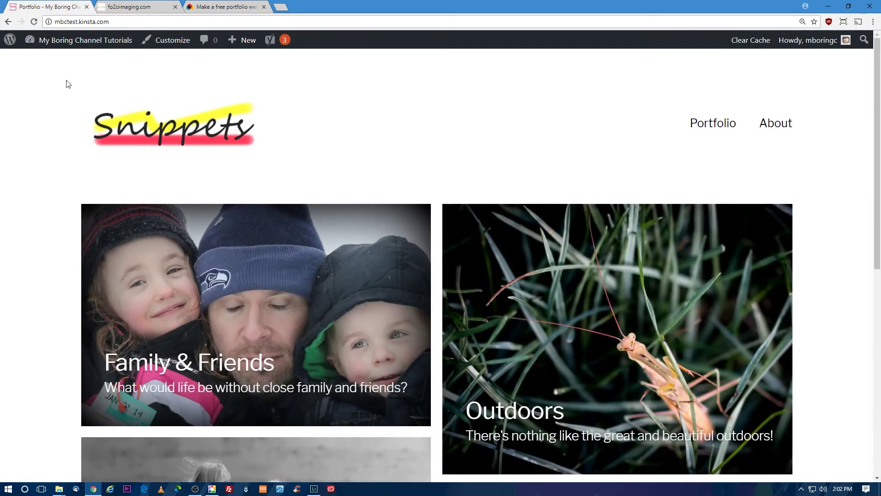
# Create a new page titled "Contact" and save it as a draft
pyautogui.moveTo(62, 43)
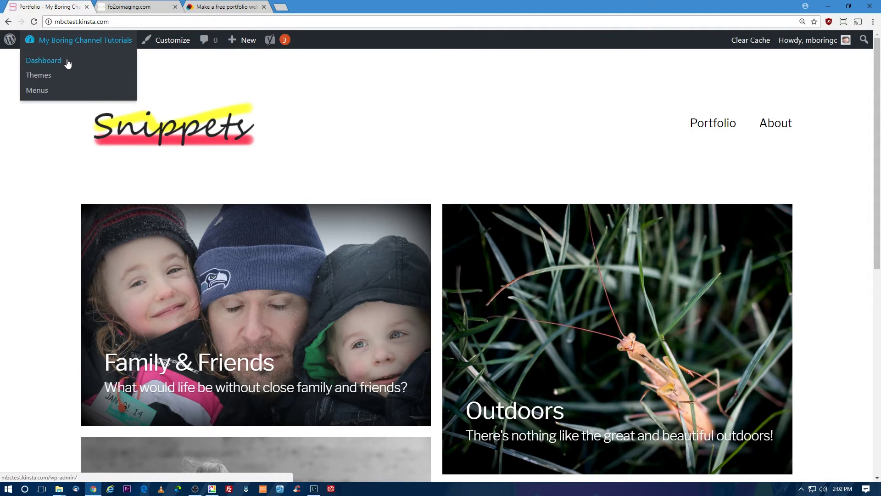
pyautogui.moveTo(242, 44)
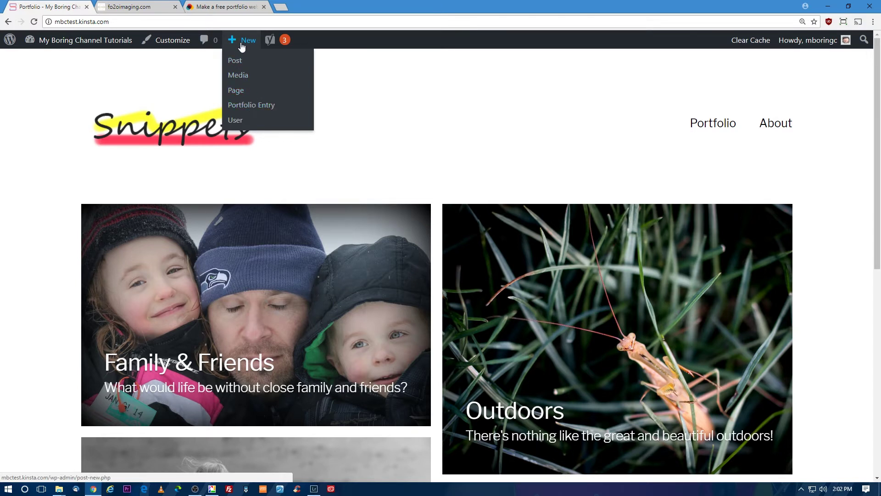
pyautogui.click(241, 92)
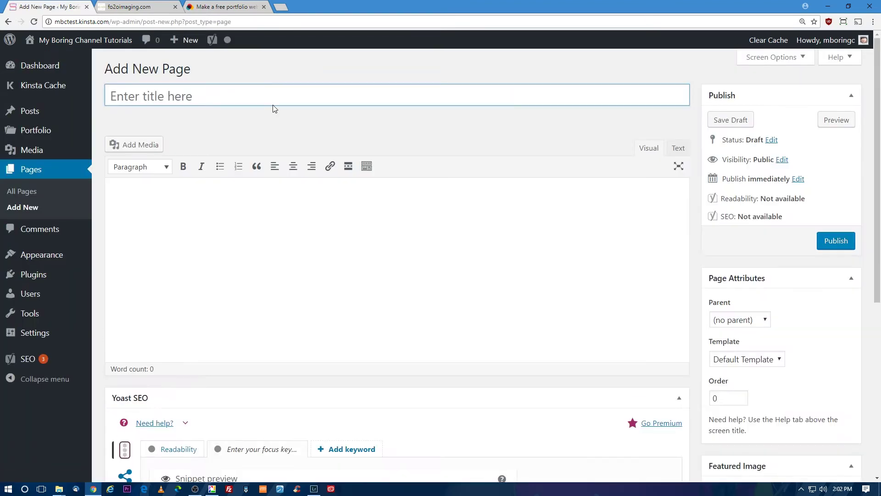
pyautogui.write('Contact')
pyautogui.click(405, 202)
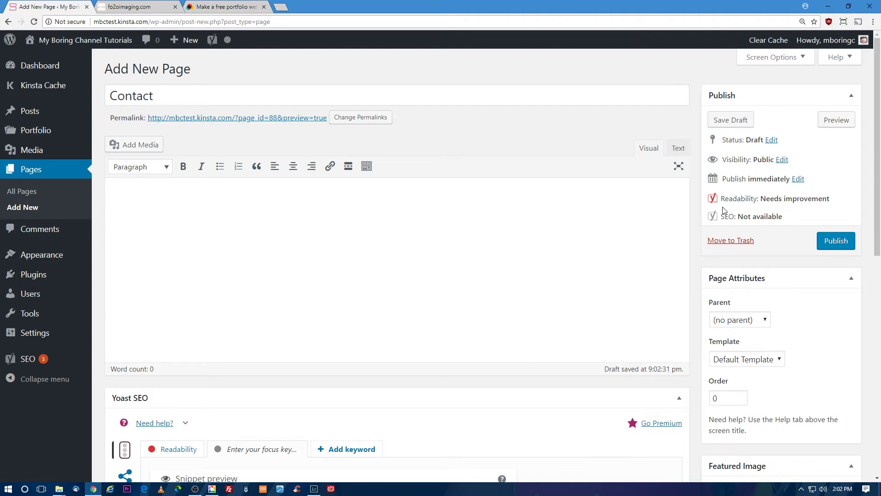
pyautogui.click(733, 122)
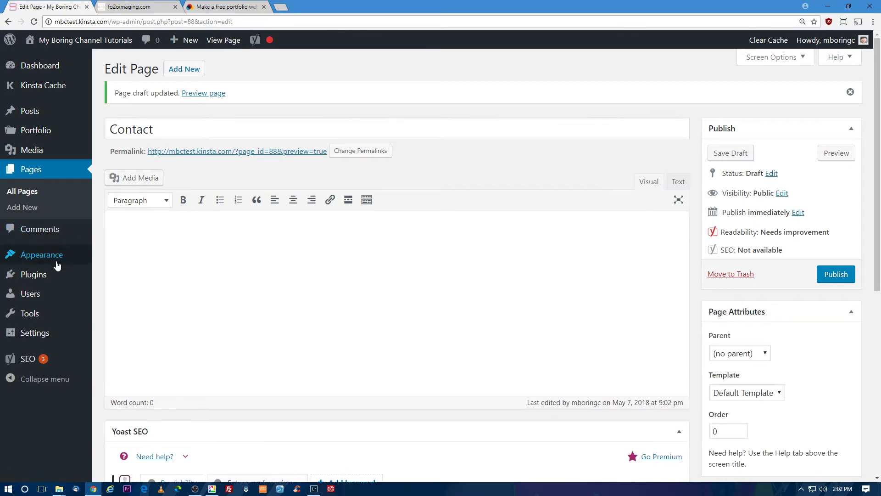
# Install and activate the Jetpack by WordPress.com plugin
pyautogui.moveTo(35, 277)
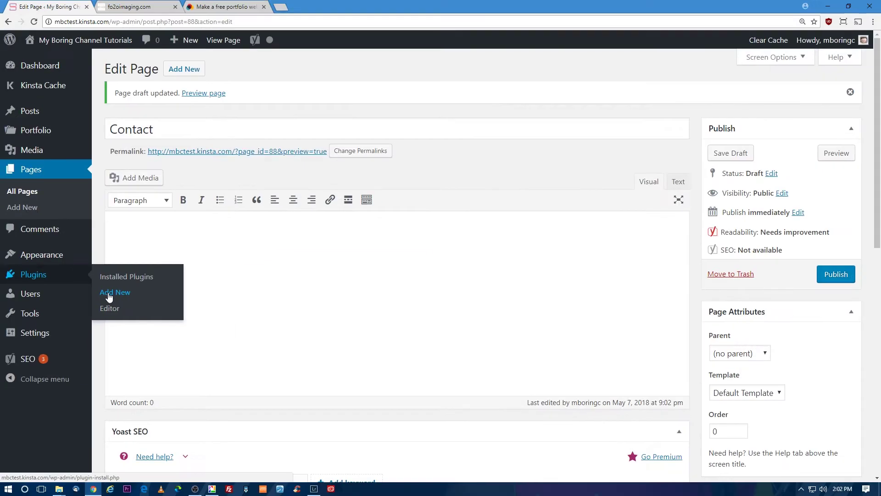
pyautogui.click(108, 297)
pyautogui.click(752, 96)
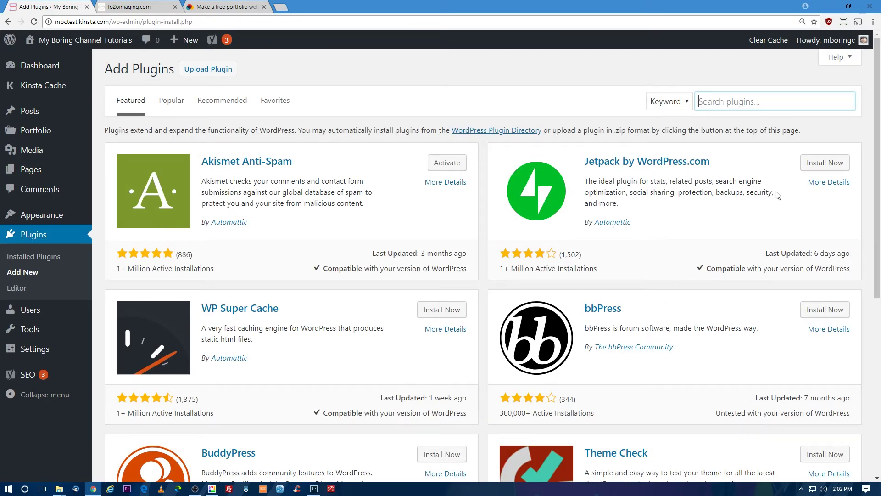
pyautogui.click(825, 164)
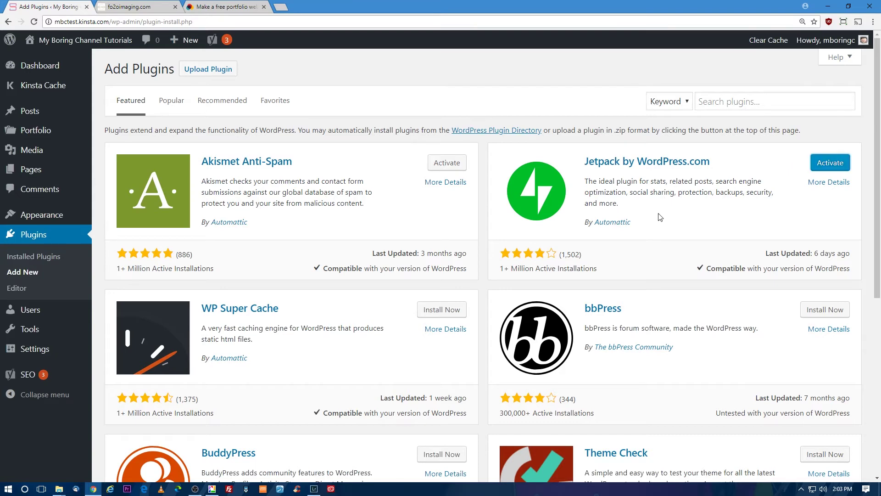
pyautogui.click(826, 171)
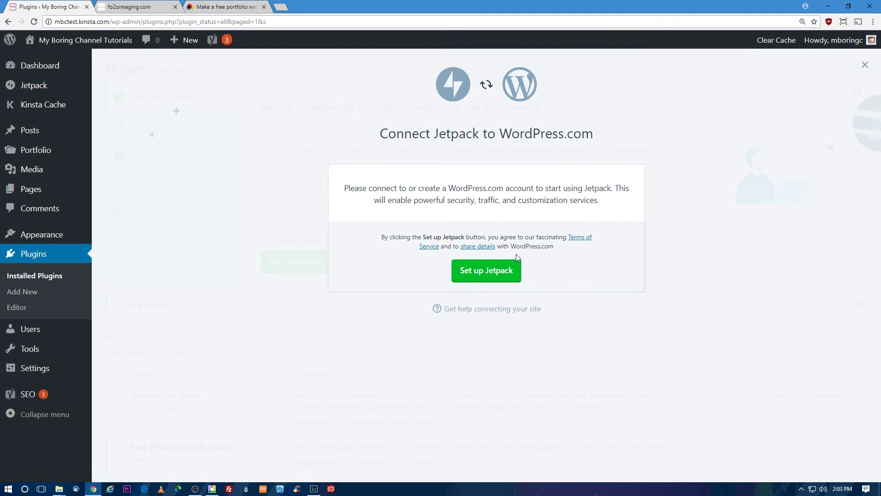
# Set up Jetpack by signing up for a WordPress.com account, and start with the free plan
pyautogui.click(487, 281)
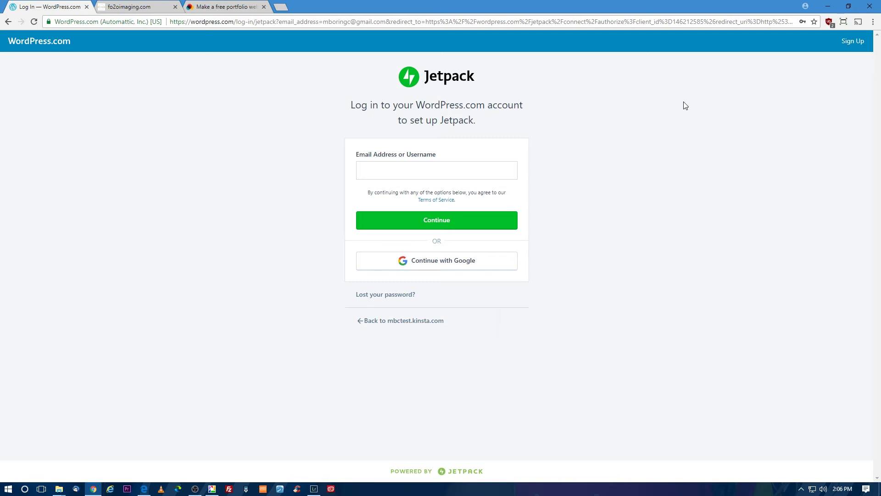
pyautogui.click(853, 43)
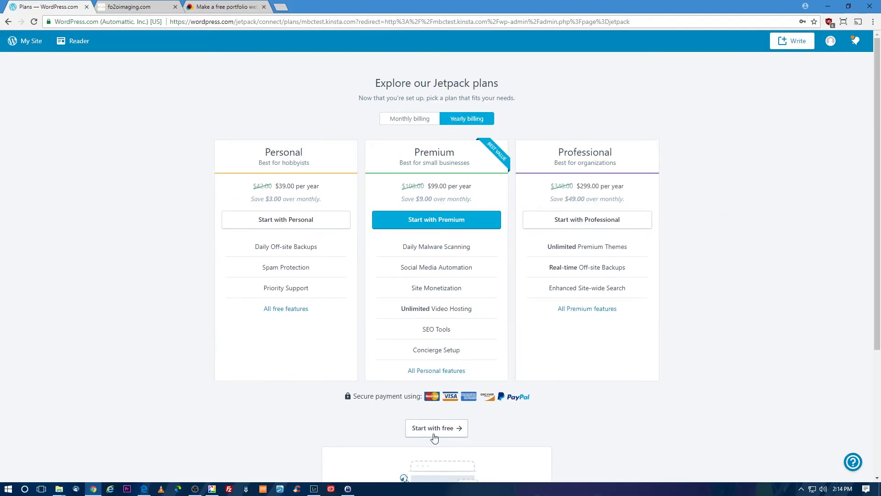
pyautogui.click(435, 431)
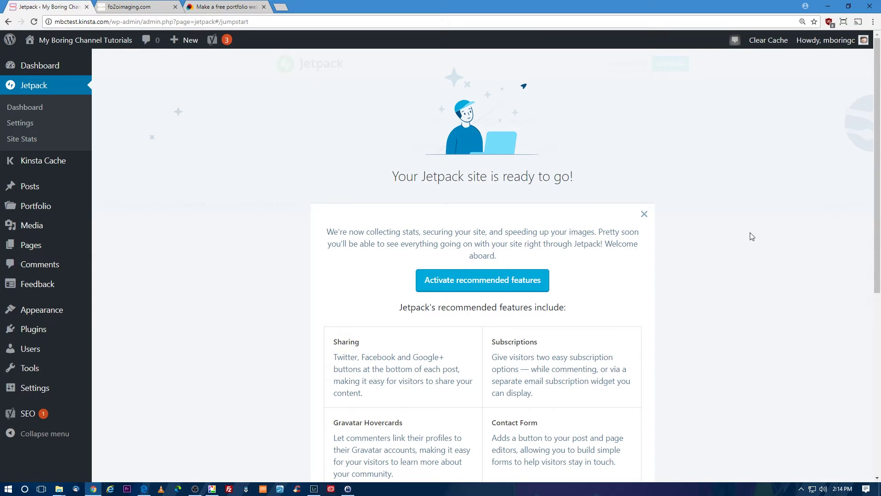
# Dismiss the Jetpack recommended features offer and review the plugin's Writing settings, from the WordPress.com toolbar to the custom content types
pyautogui.click(645, 215)
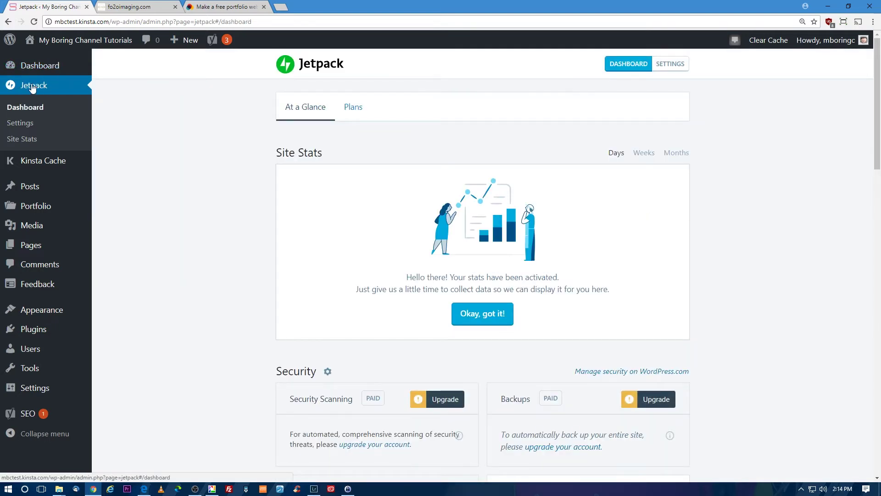
pyautogui.click(33, 123)
pyautogui.scroll(-13, 224, 267)
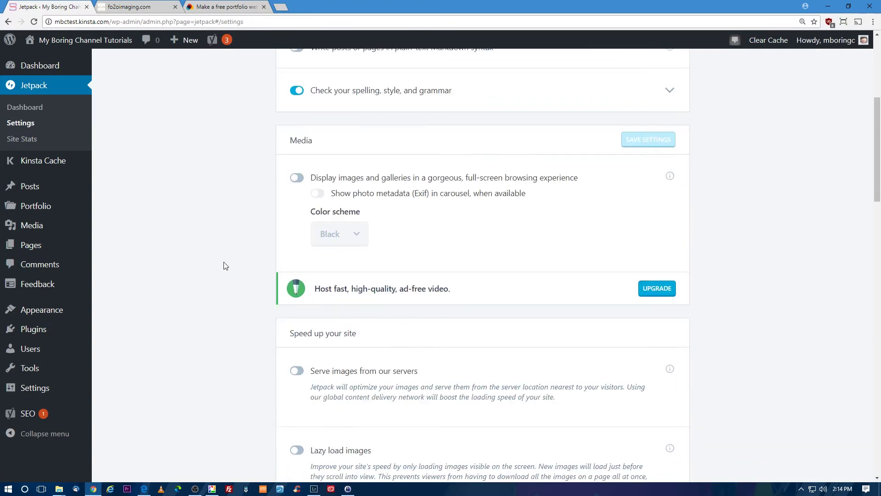
pyautogui.scroll(-11, 225, 269)
pyautogui.scroll(20, 222, 264)
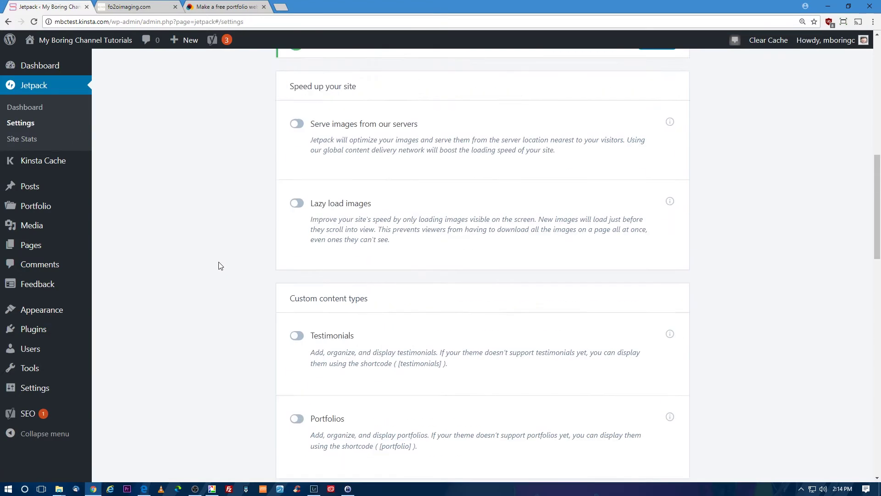
pyautogui.scroll(5, 218, 265)
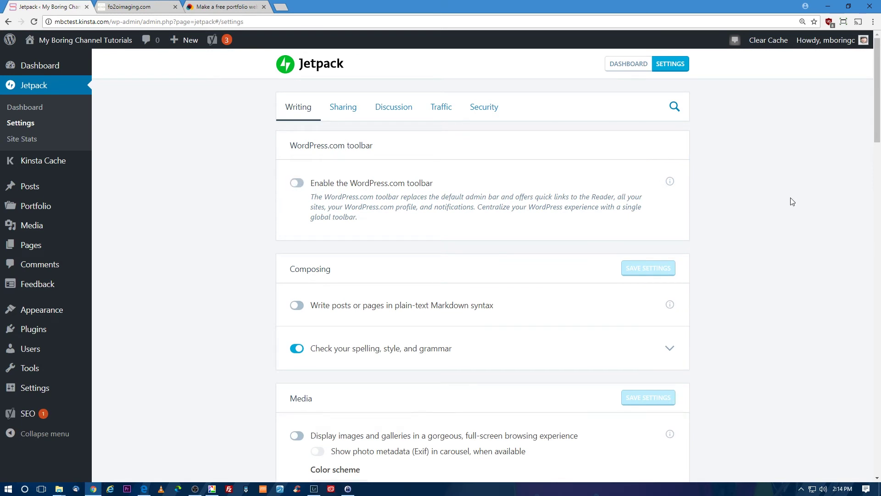
pyautogui.moveTo(877, 133); pyautogui.dragTo(877, 167)
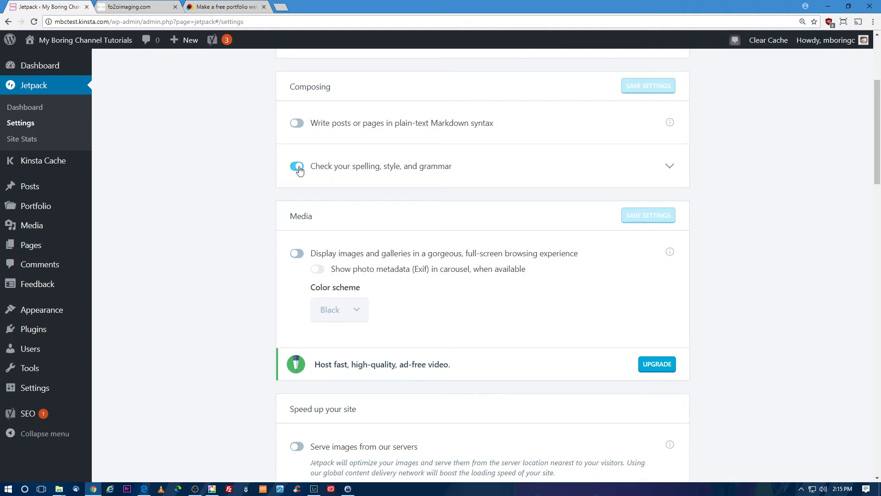
# Open the full list of Jetpack modules available on the site through the Jetpack Debugging Center
pyautogui.moveTo(877, 198); pyautogui.dragTo(878, 476)
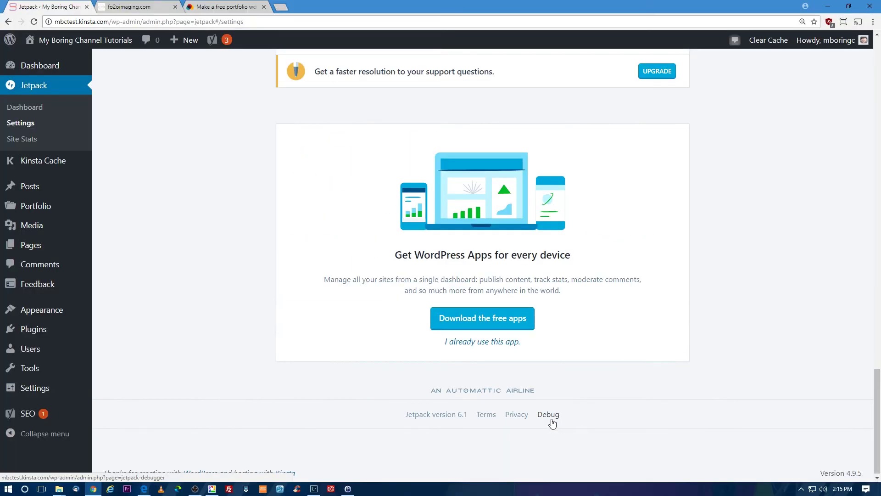
pyautogui.click(556, 421)
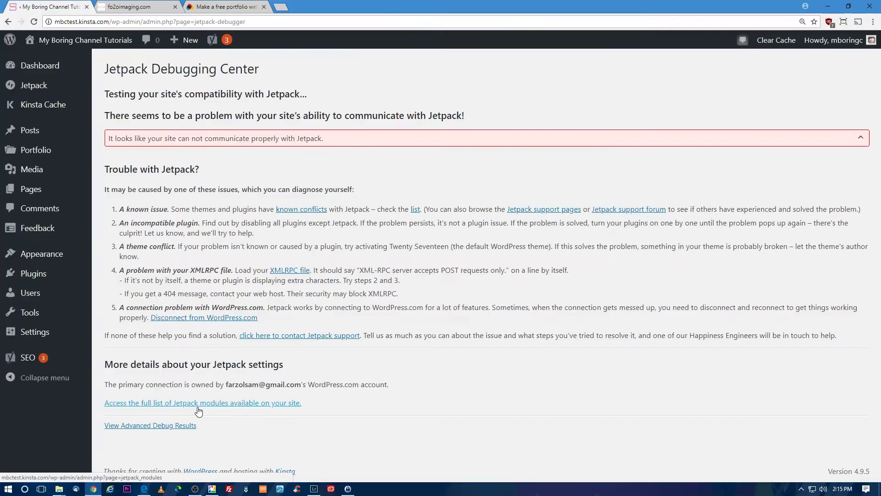
pyautogui.click(205, 403)
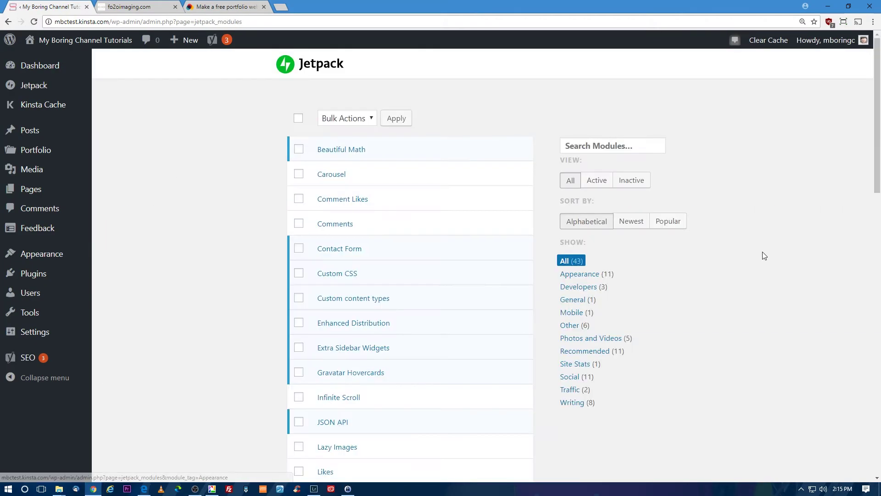
pyautogui.scroll(-1, 878, 184)
pyautogui.moveTo(878, 184); pyautogui.dragTo(852, 168)
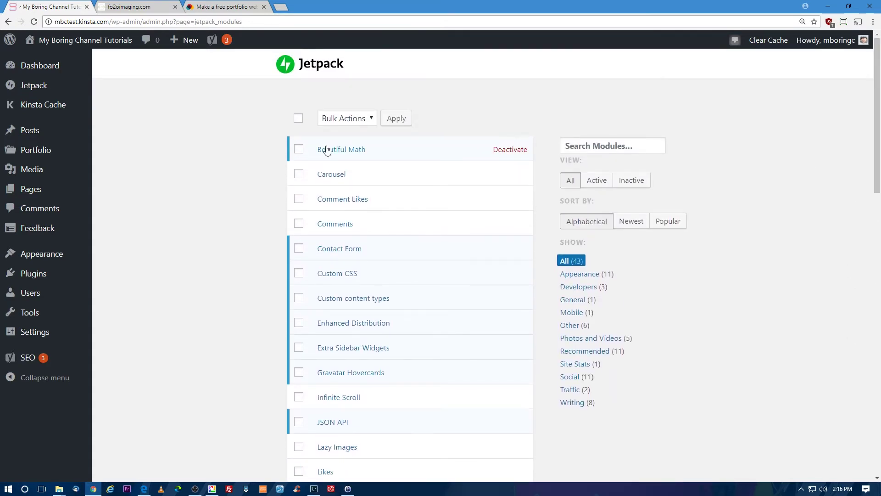
# Deactivate the Beautiful Math module and activate the Comment Likes module in Jetpack
pyautogui.click(508, 151)
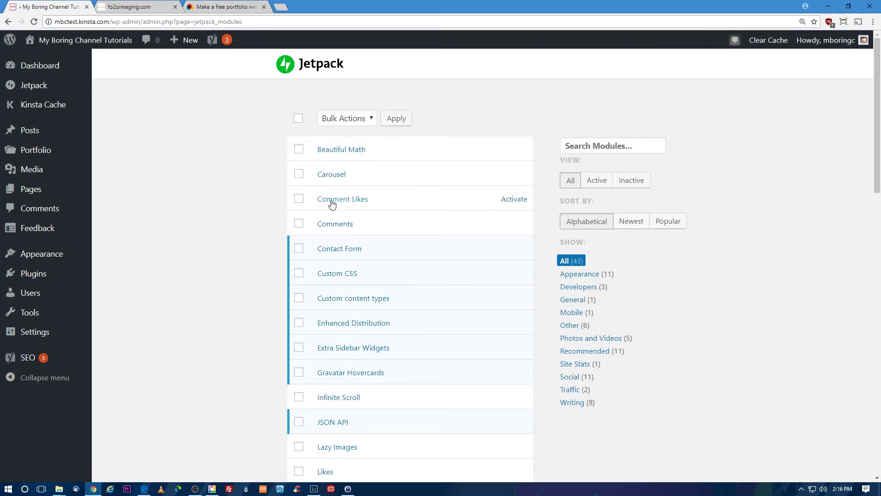
pyautogui.moveTo(524, 204)
pyautogui.click(518, 201)
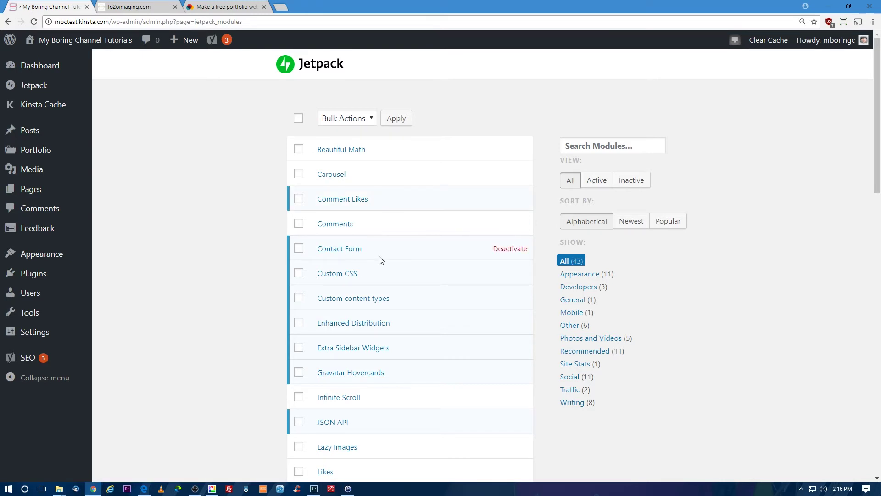
# Deactivate the Gravatar Hovercards, Notifications and Post by email modules in the Jetpack module list
pyautogui.moveTo(397, 285)
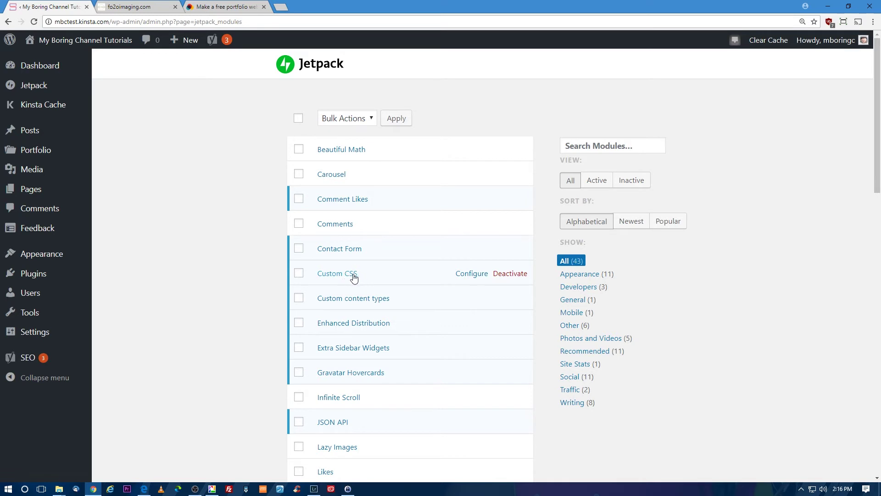
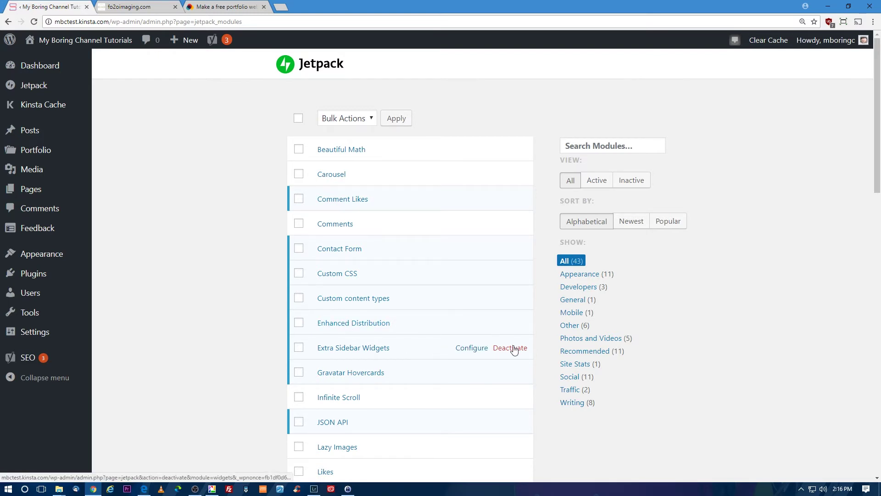
pyautogui.scroll(-2, 528, 345)
pyautogui.click(510, 280)
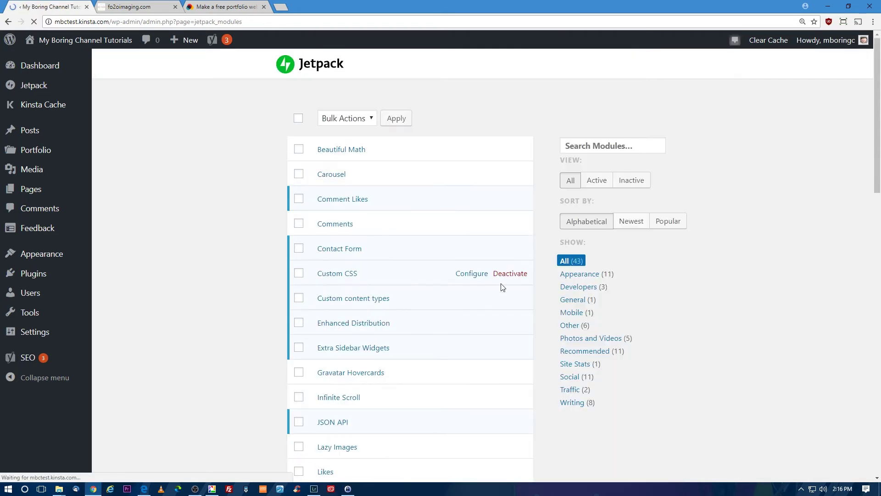
pyautogui.scroll(-8, 513, 381)
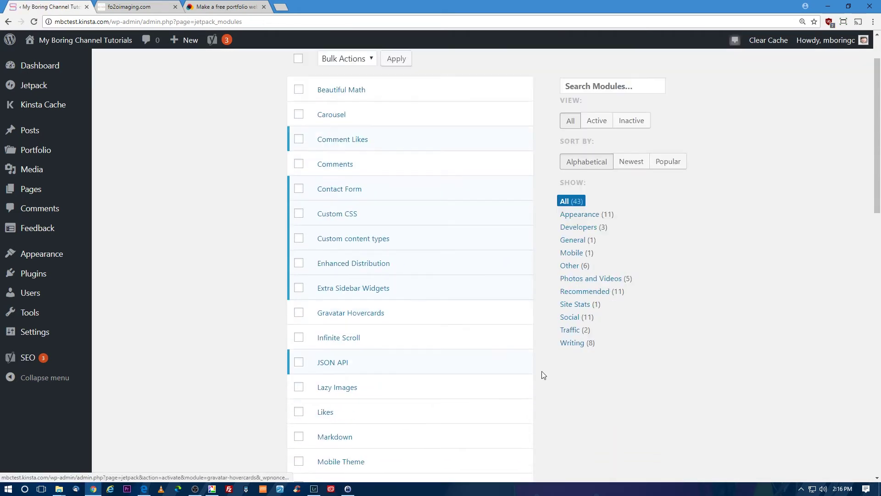
pyautogui.click(506, 199)
pyautogui.scroll(-8, 535, 215)
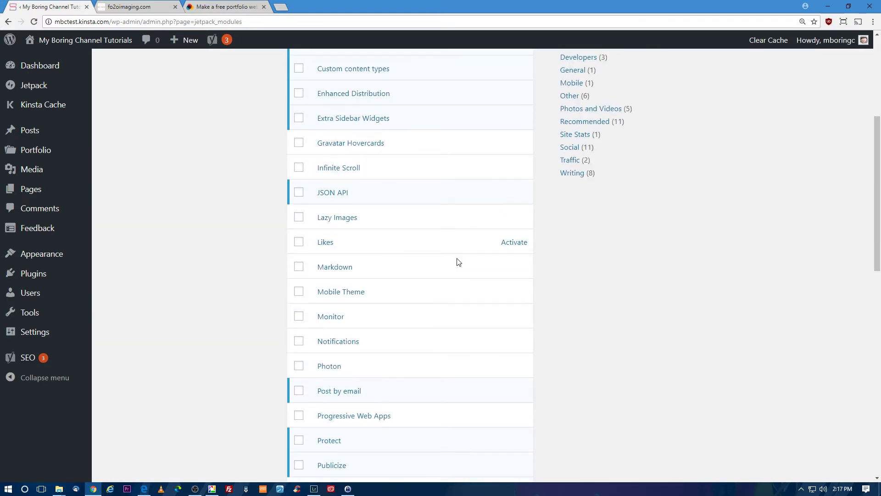
pyautogui.click(512, 253)
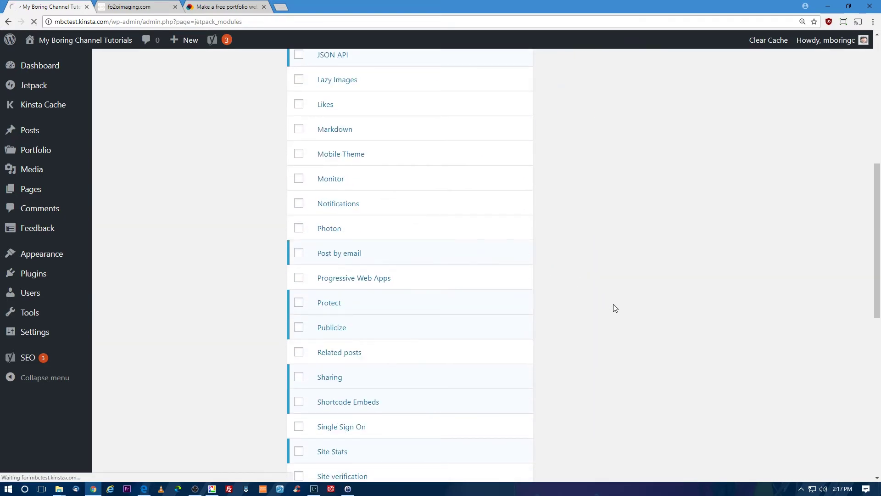
# Deactivate the Shortcode Embeds module in the Jetpack module list
pyautogui.scroll(-4, 551, 296)
pyautogui.scroll(-6, 520, 299)
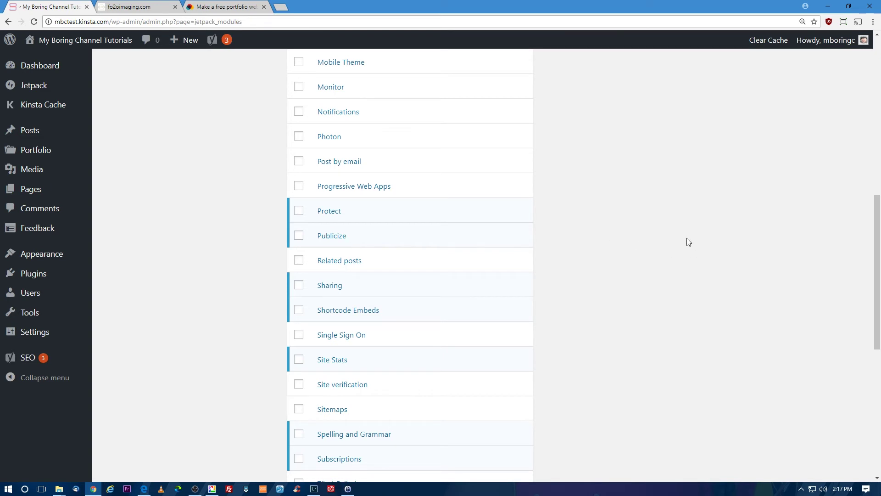
pyautogui.scroll(-2, 657, 209)
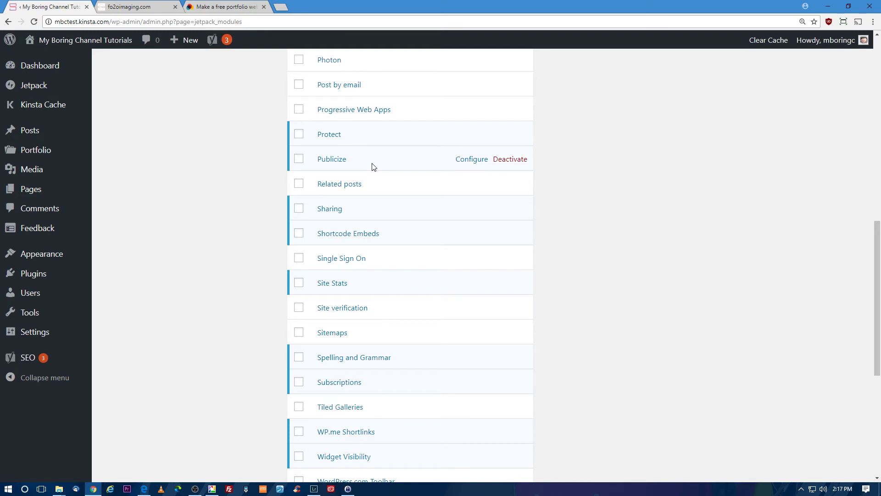
pyautogui.middleClick(613, 199)
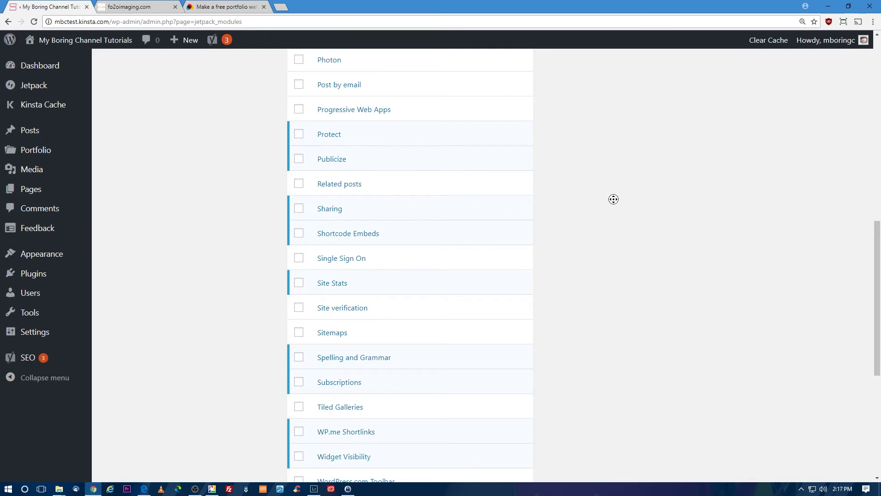
pyautogui.scroll(-1, 614, 200)
pyautogui.moveTo(516, 178)
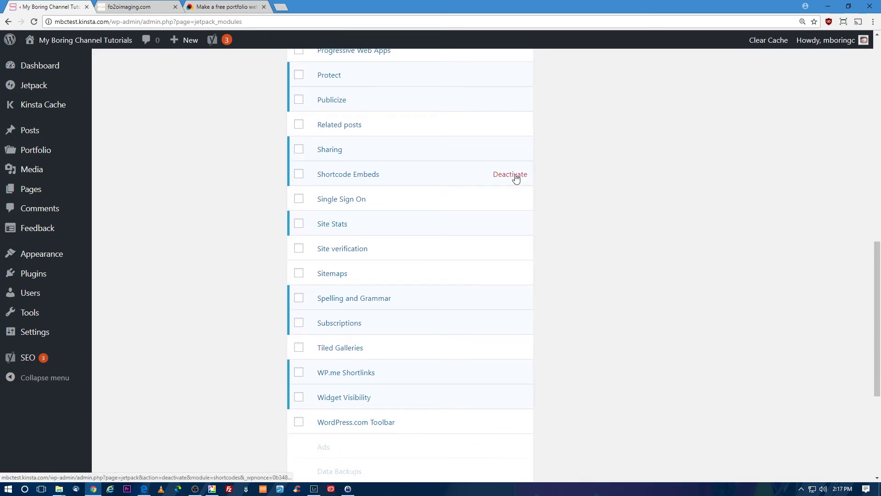
pyautogui.click(516, 178)
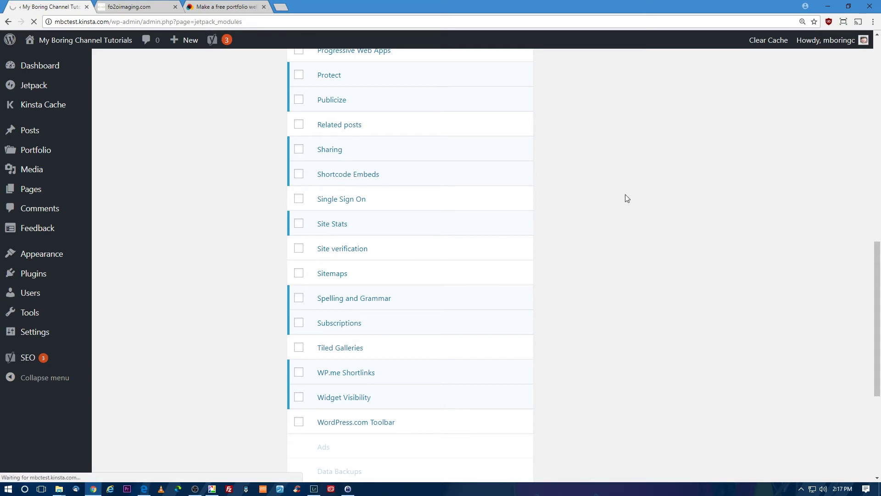
# Deactivate Jetpack's Spelling and Grammar module
pyautogui.scroll(-12, 691, 309)
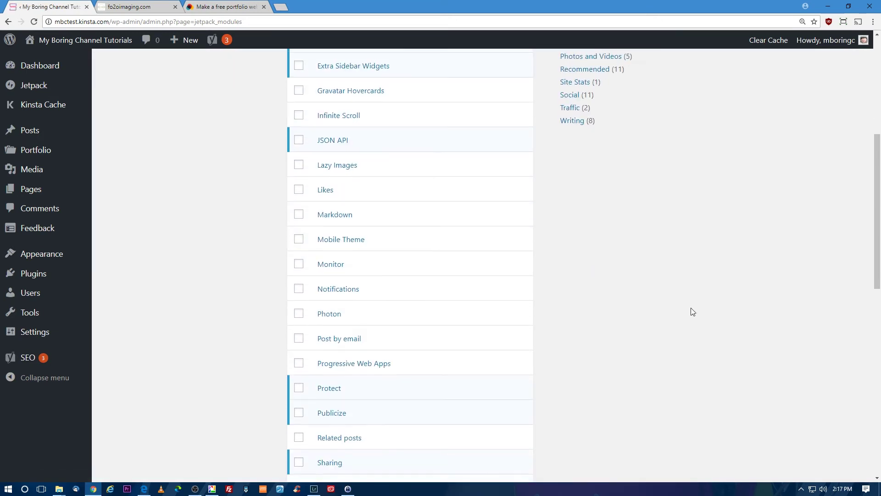
pyautogui.scroll(-1, 574, 298)
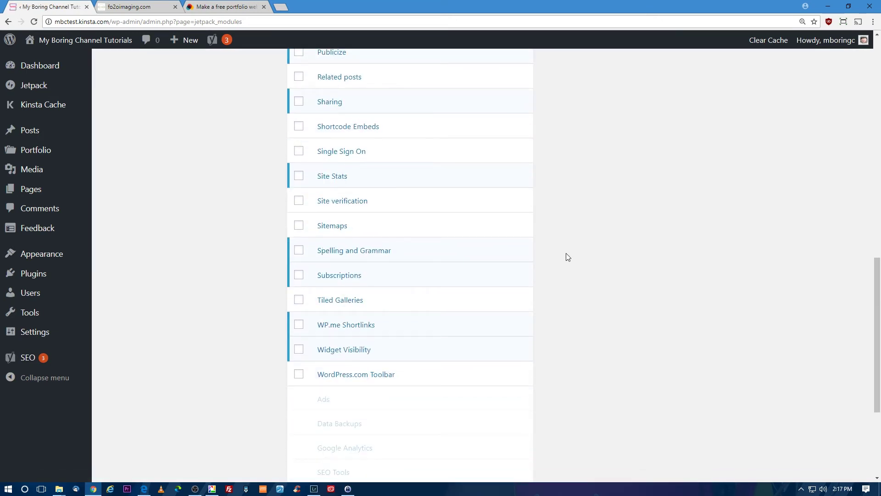
pyautogui.moveTo(509, 253)
pyautogui.click(510, 251)
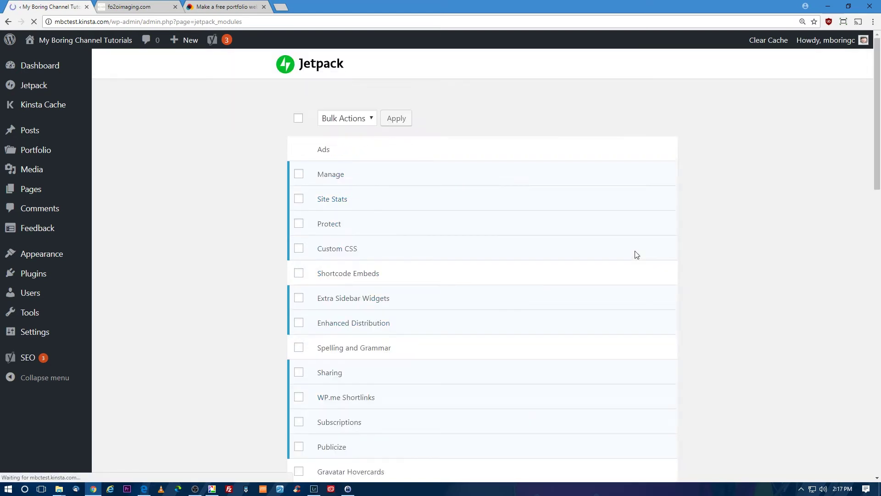
# Deactivate the WP.me Shortlinks module in the Jetpack module list
pyautogui.moveTo(873, 177); pyautogui.dragTo(876, 406)
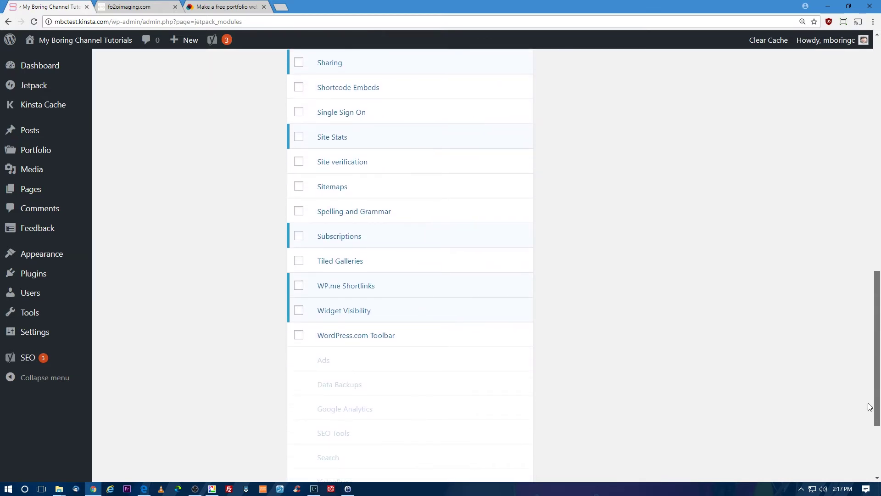
pyautogui.moveTo(505, 326)
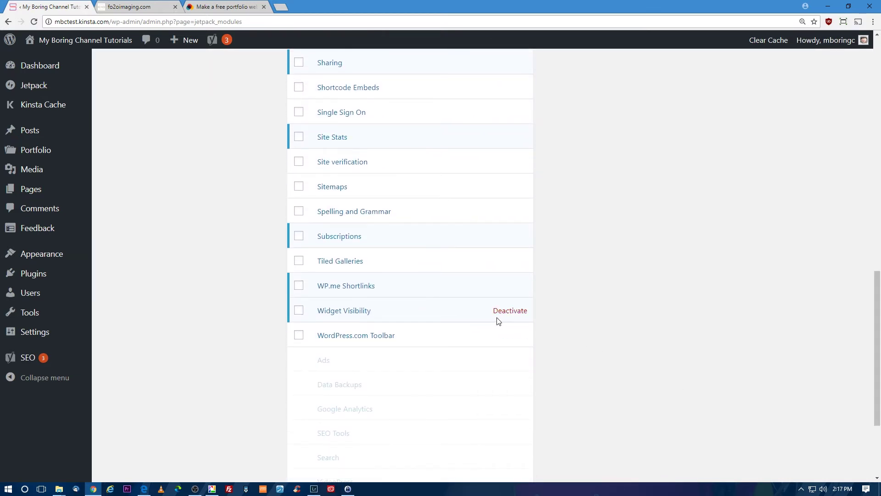
pyautogui.moveTo(478, 296)
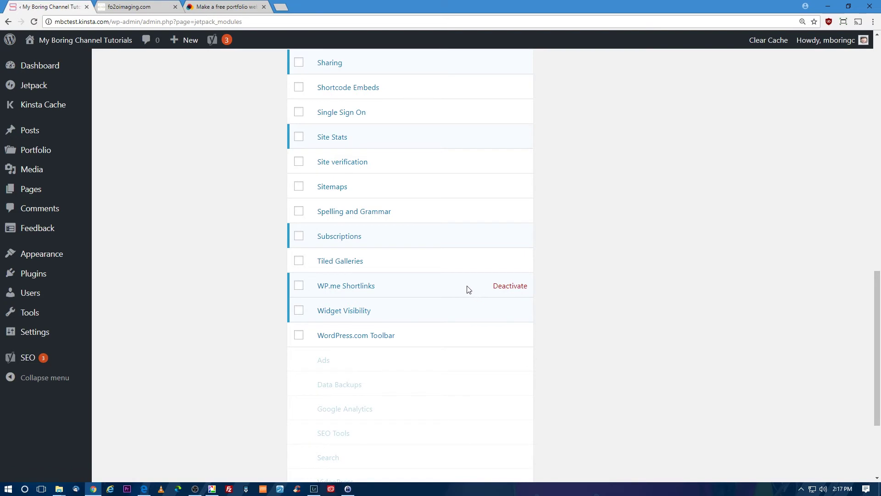
pyautogui.moveTo(473, 267)
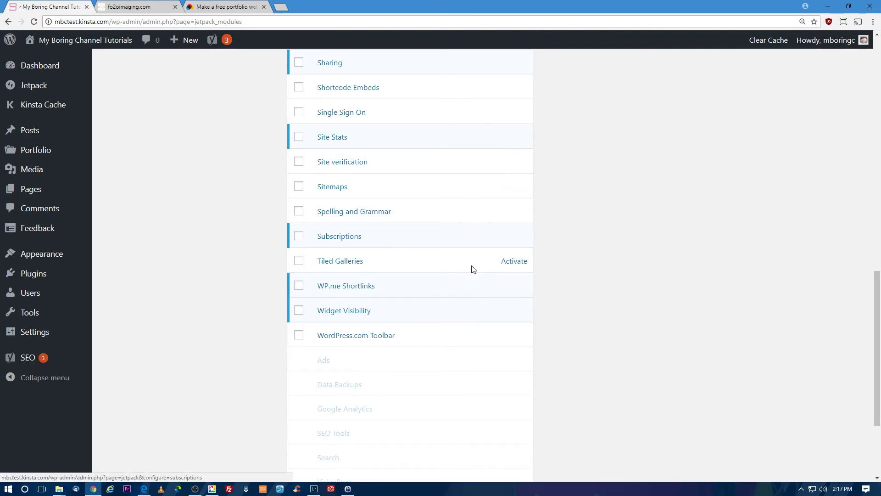
pyautogui.click(508, 286)
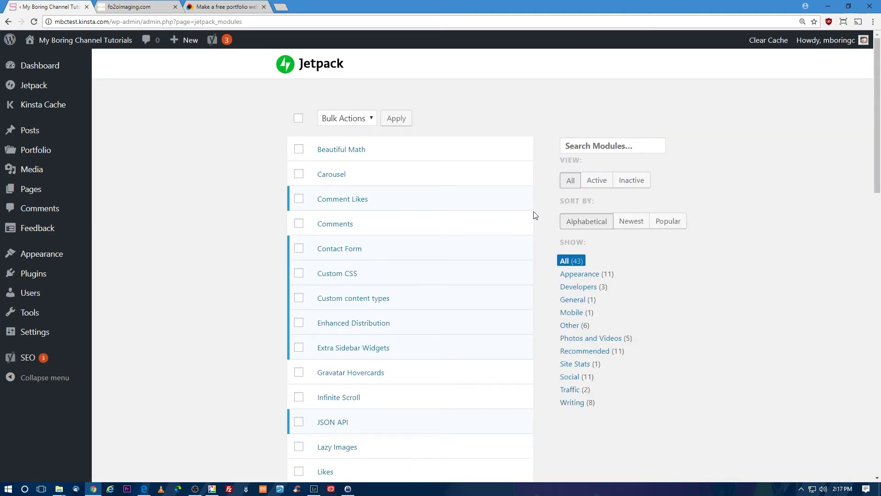
pyautogui.scroll(15, 206, 224)
# Open the draft Contact page for editing and insert a Jetpack contact form into its content
pyautogui.moveTo(75, 188)
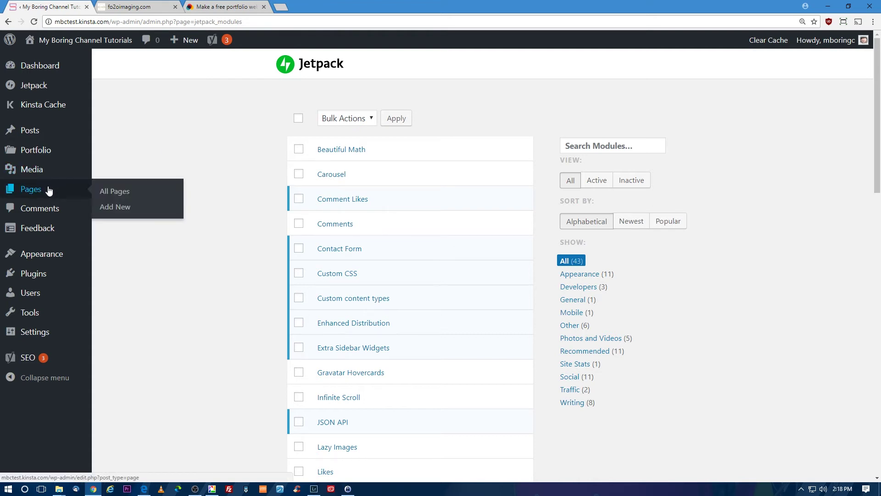
pyautogui.click(112, 196)
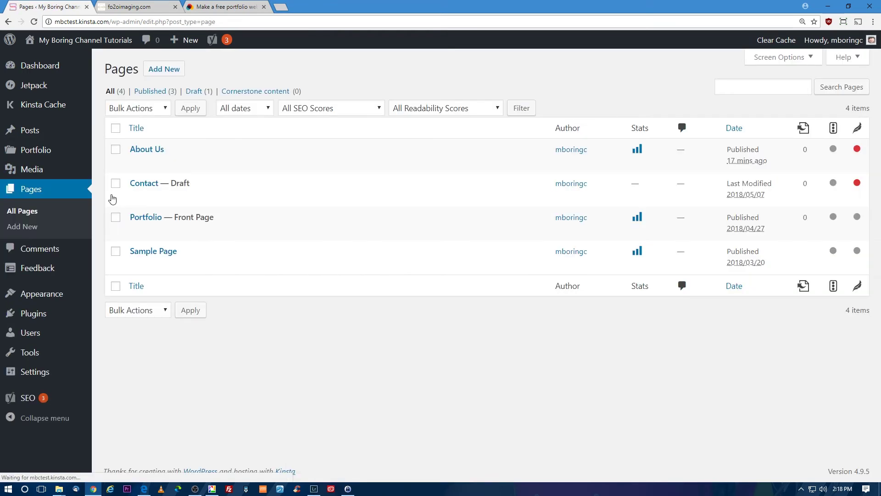
pyautogui.moveTo(159, 197)
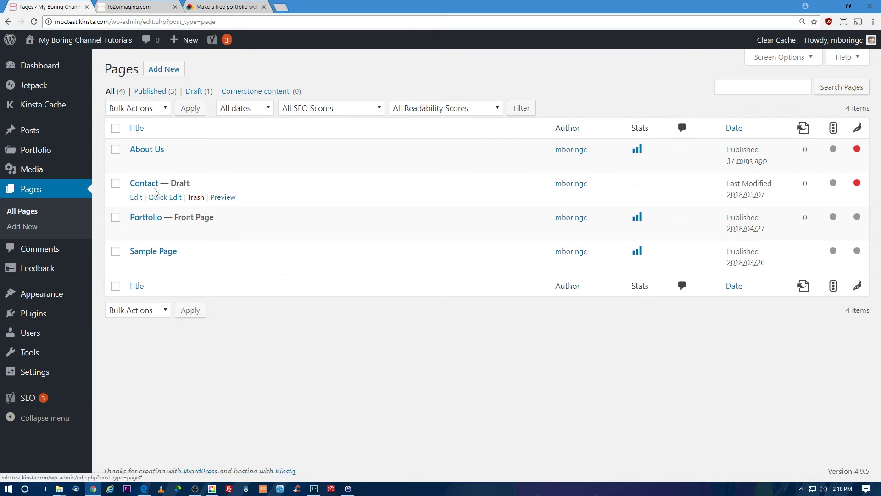
pyautogui.click(135, 198)
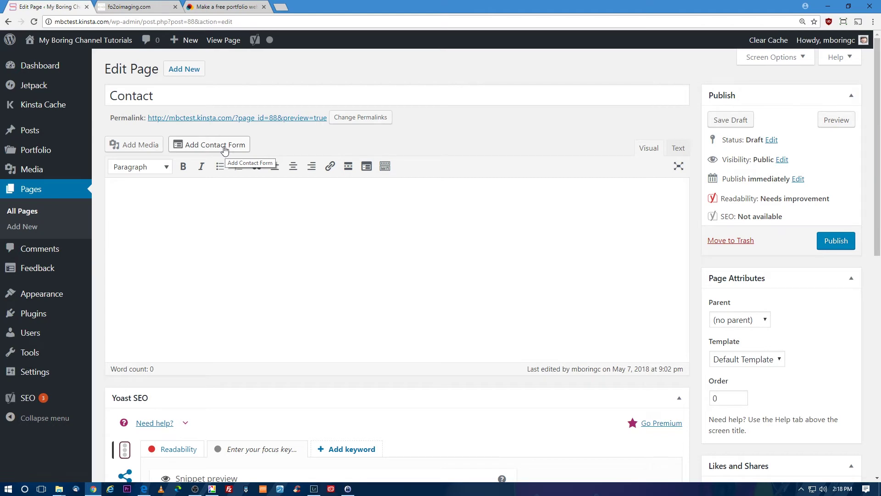
pyautogui.click(224, 145)
pyautogui.scroll(-4, 612, 261)
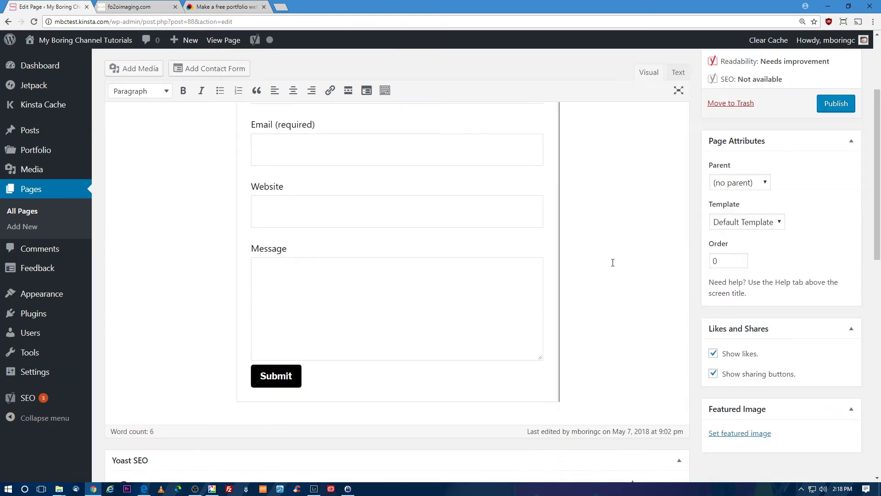
# Open the inserted contact form's settings on the Contact page and examine its email subject, recipient address and field options
pyautogui.scroll(3, 599, 277)
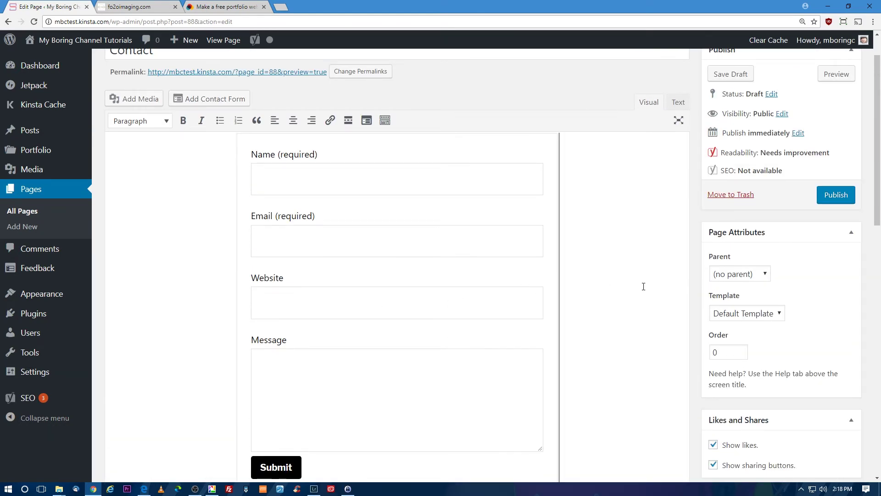
pyautogui.scroll(-3, 643, 286)
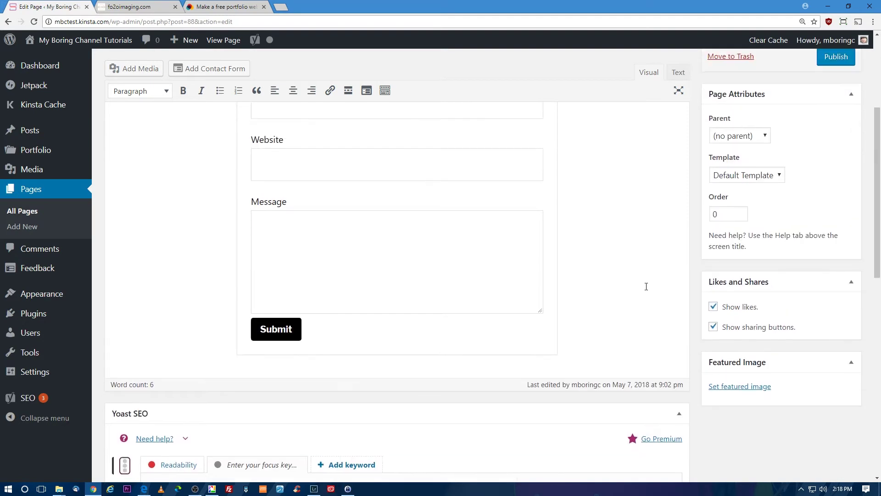
pyautogui.scroll(2, 645, 286)
pyautogui.scroll(2, 646, 287)
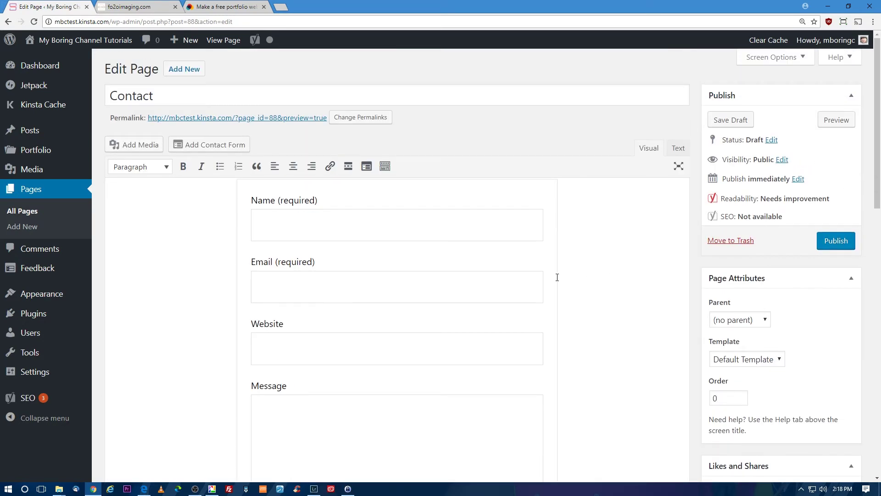
pyautogui.scroll(-3, 412, 283)
pyautogui.click(432, 274)
pyautogui.scroll(2, 459, 278)
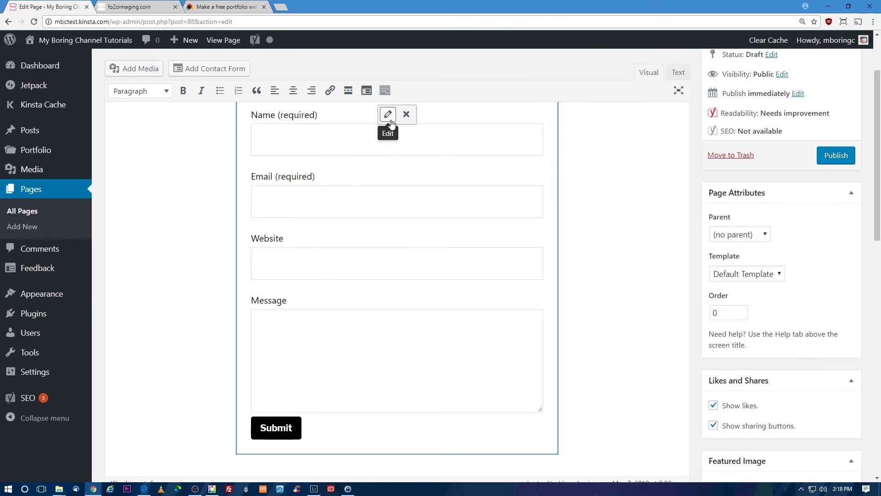
pyautogui.click(391, 95)
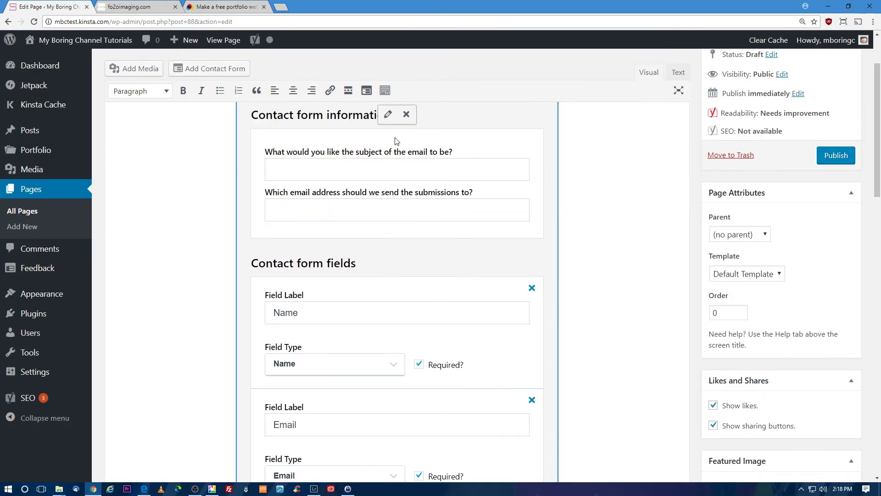
pyautogui.scroll(-9, 410, 271)
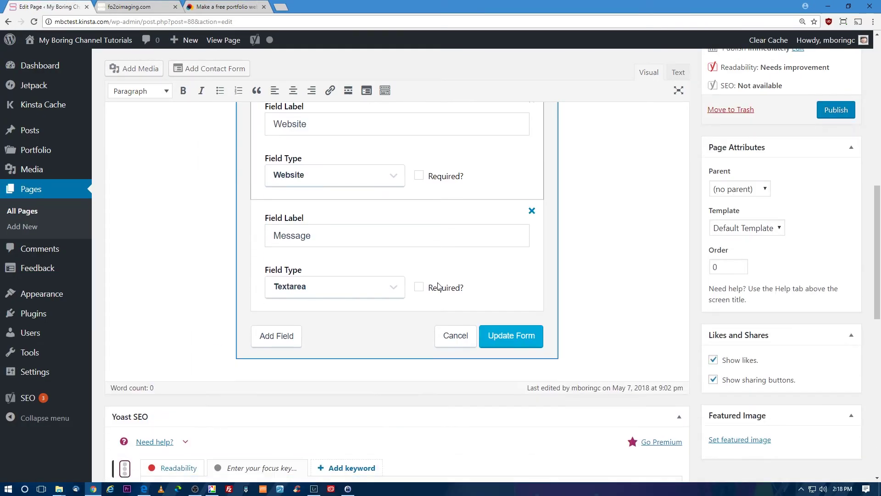
pyautogui.scroll(2, 437, 284)
pyautogui.scroll(8, 439, 286)
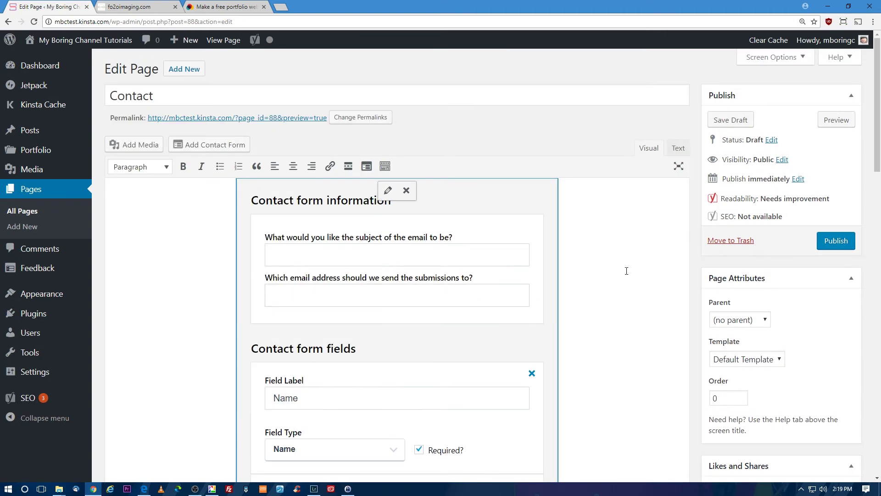
pyautogui.scroll(-2, 627, 270)
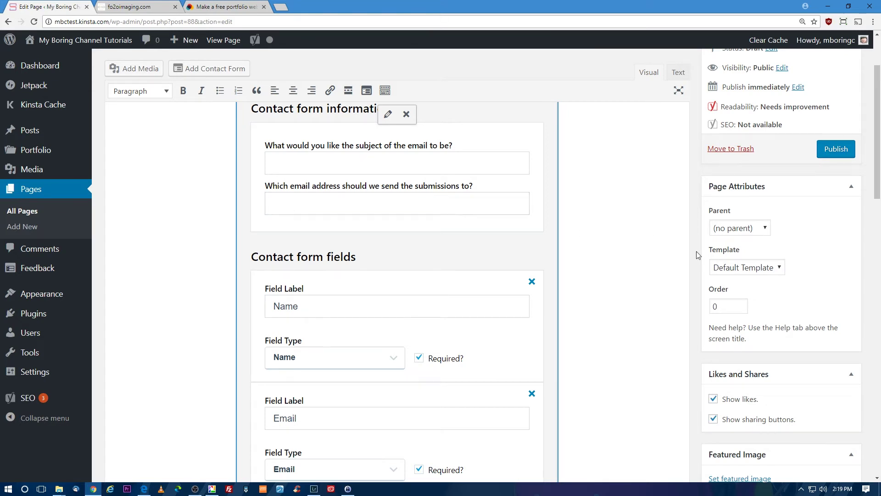
pyautogui.scroll(-4, 696, 253)
pyautogui.scroll(6, 665, 291)
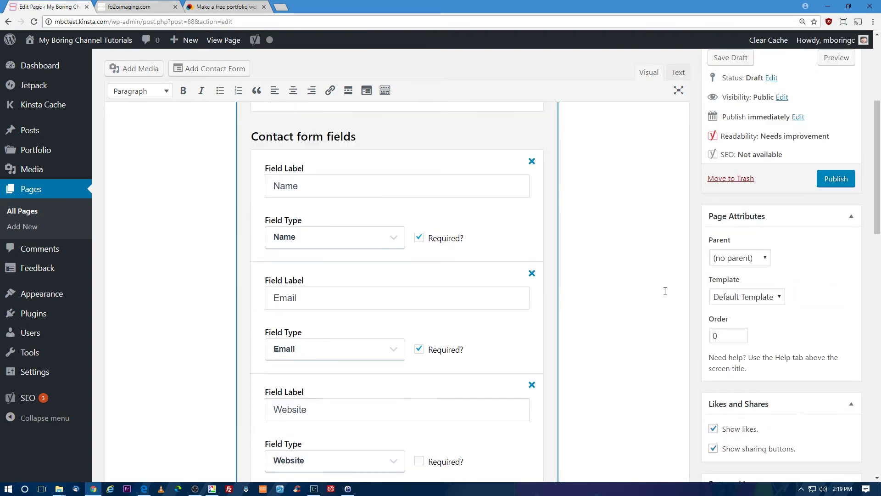
# Publish the Contact page and visit the live site's front page
pyautogui.click(833, 219)
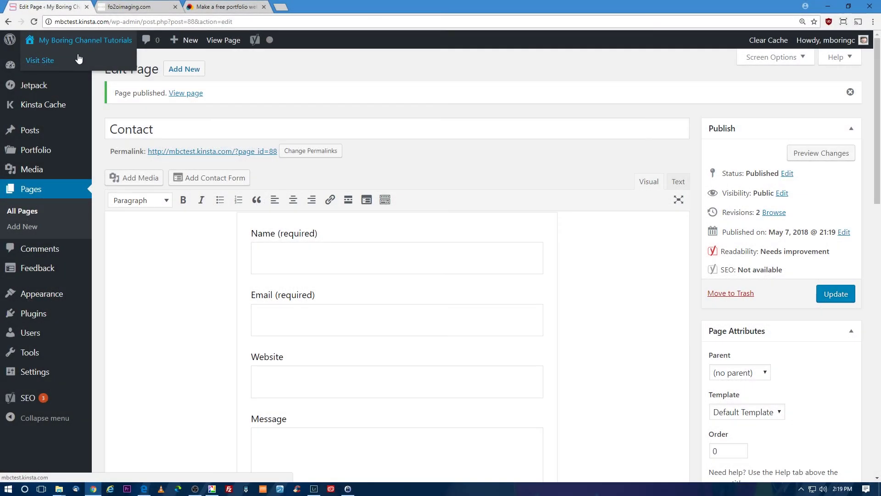
pyautogui.click(76, 59)
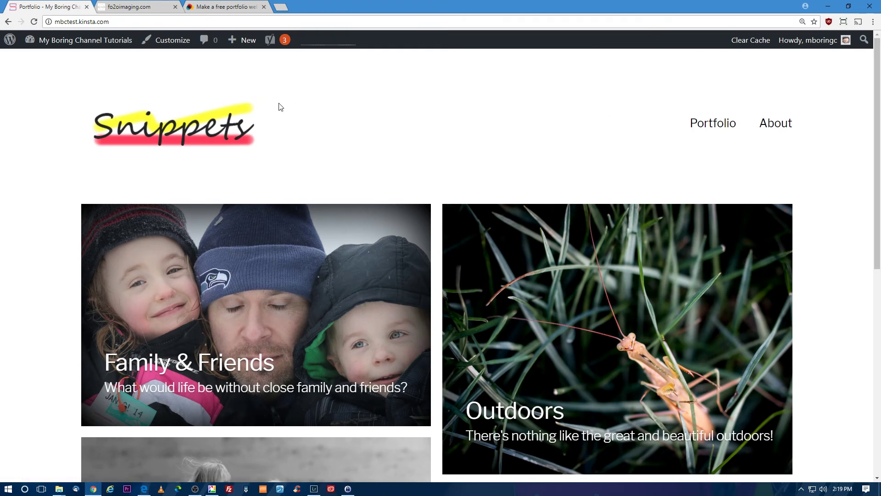
# Add the Contact page to the Main Menu and save the menu
pyautogui.moveTo(67, 40)
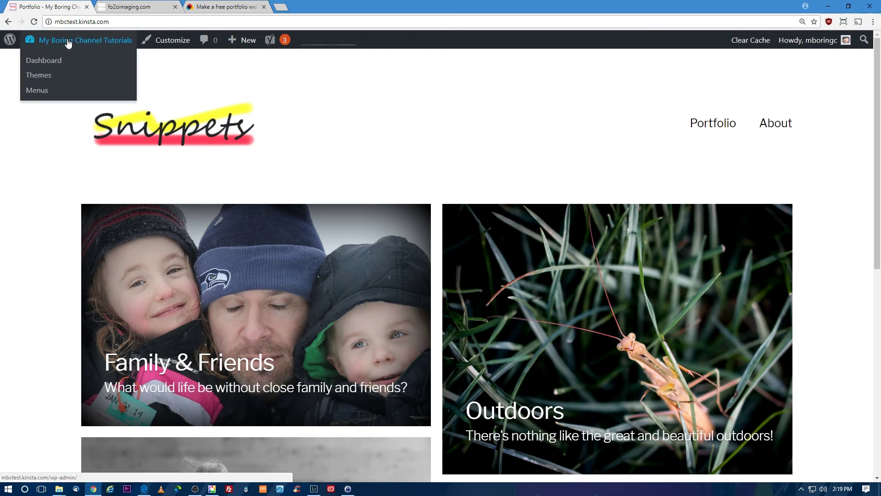
pyautogui.click(49, 92)
pyautogui.click(124, 222)
pyautogui.click(234, 295)
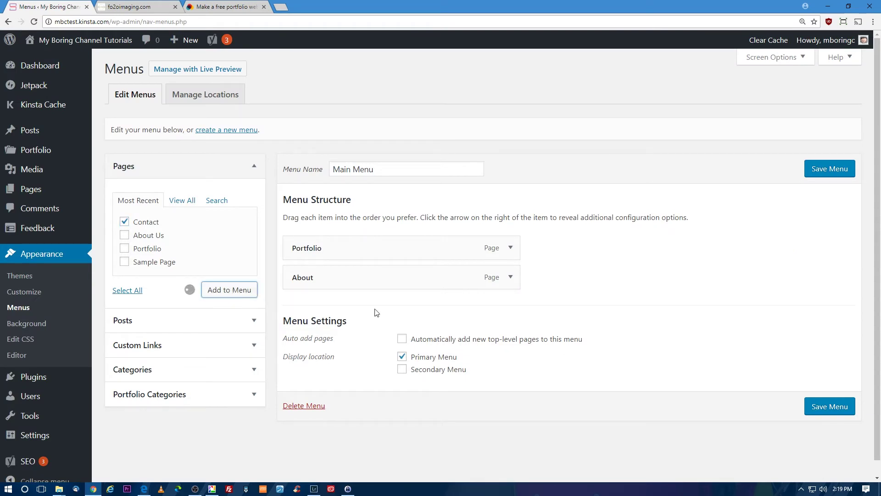
pyautogui.click(829, 169)
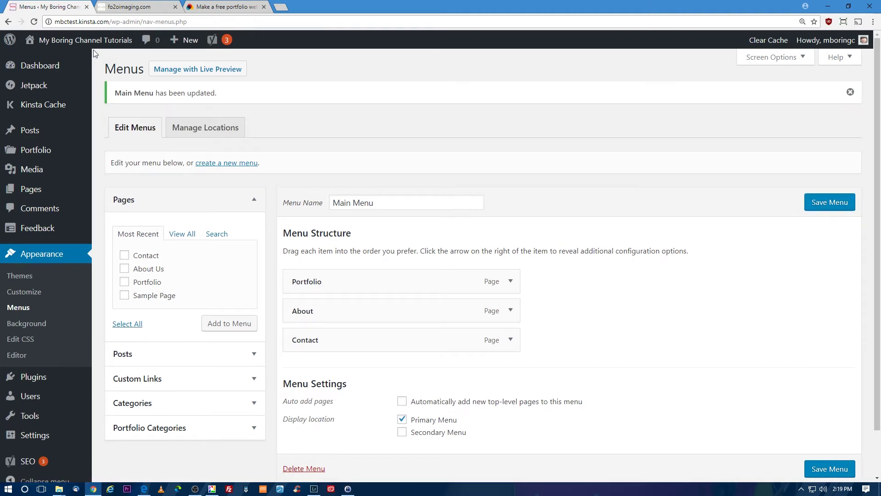
# View the live site and check the published Contact page and its form through the site navigation
pyautogui.moveTo(80, 42)
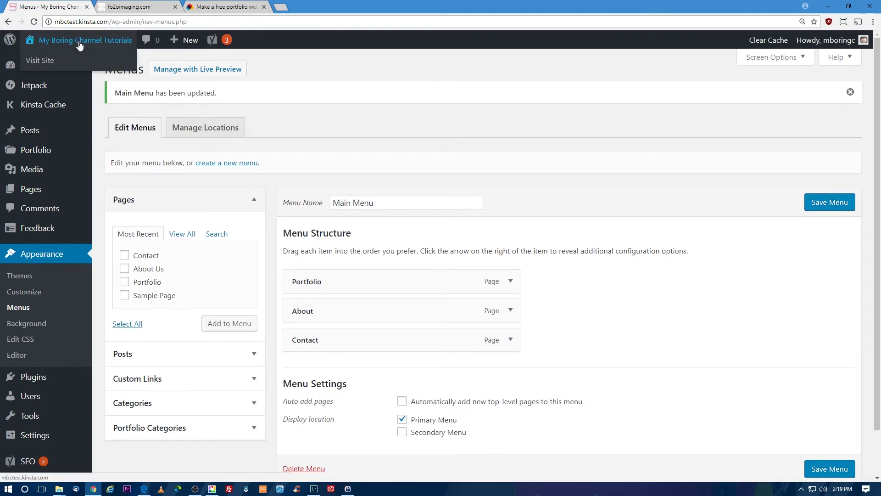
pyautogui.click(50, 62)
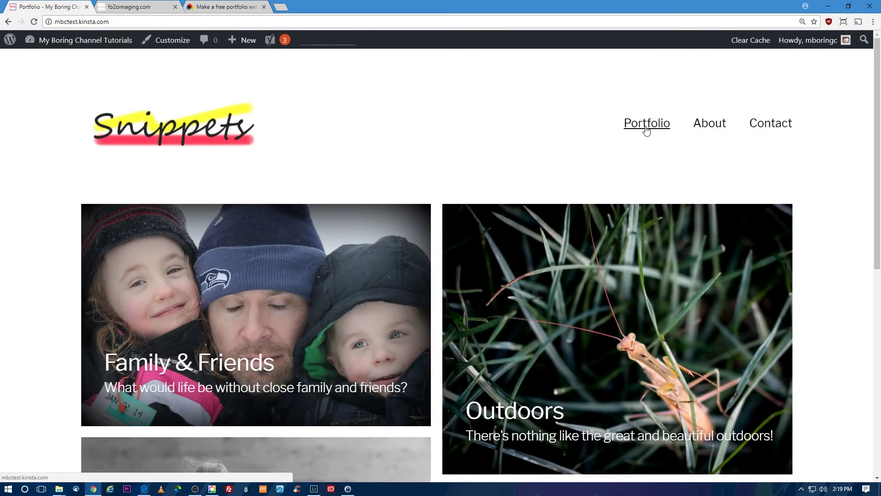
pyautogui.click(768, 127)
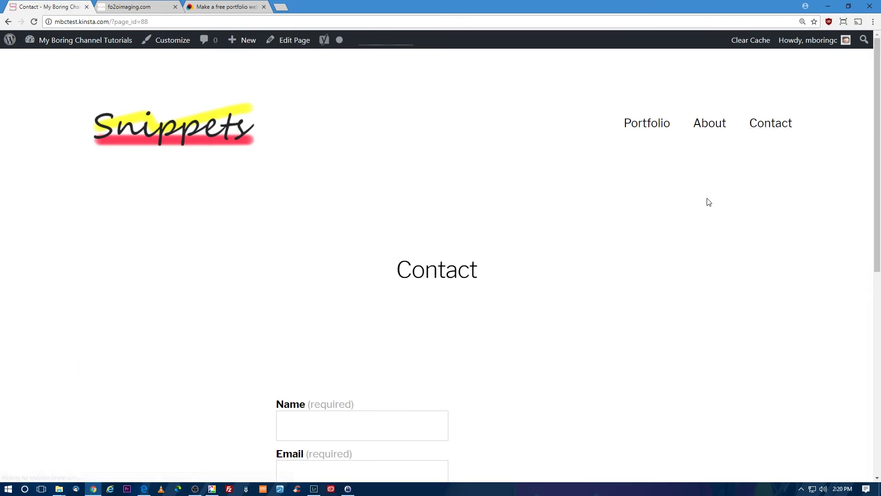
pyautogui.scroll(-8, 707, 201)
pyautogui.scroll(6, 711, 205)
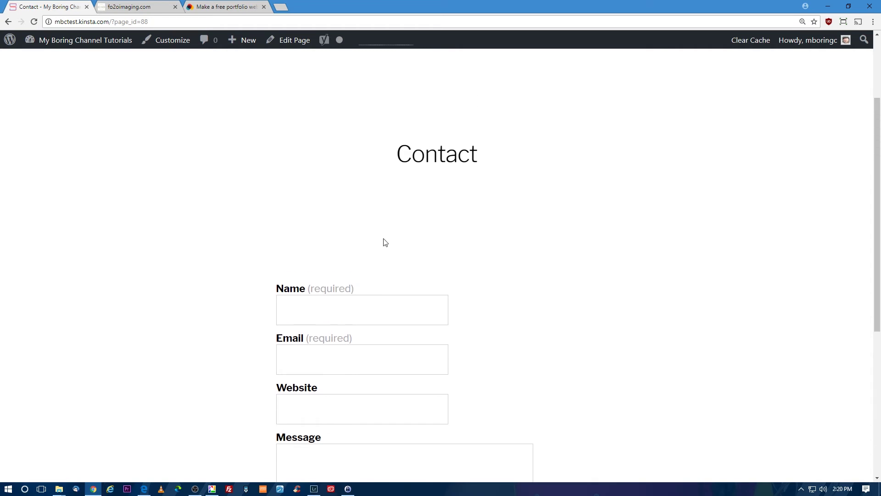
pyautogui.scroll(-4, 369, 299)
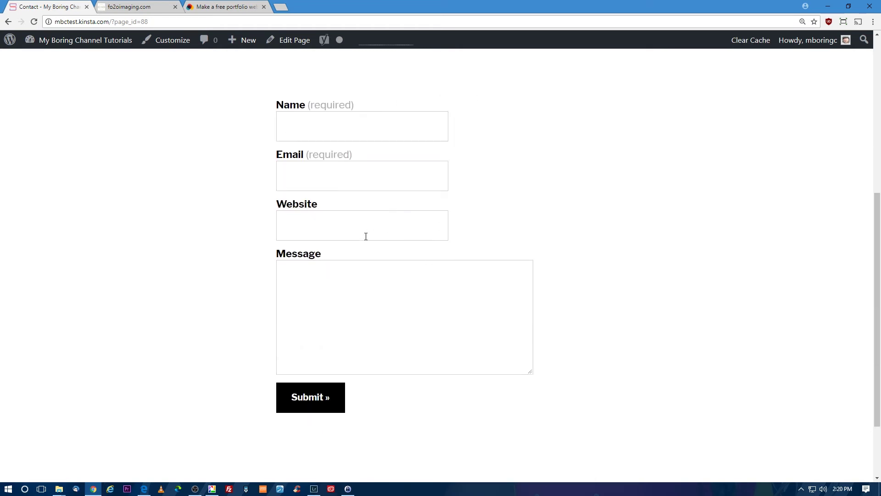
pyautogui.click(369, 370)
pyautogui.scroll(6, 715, 219)
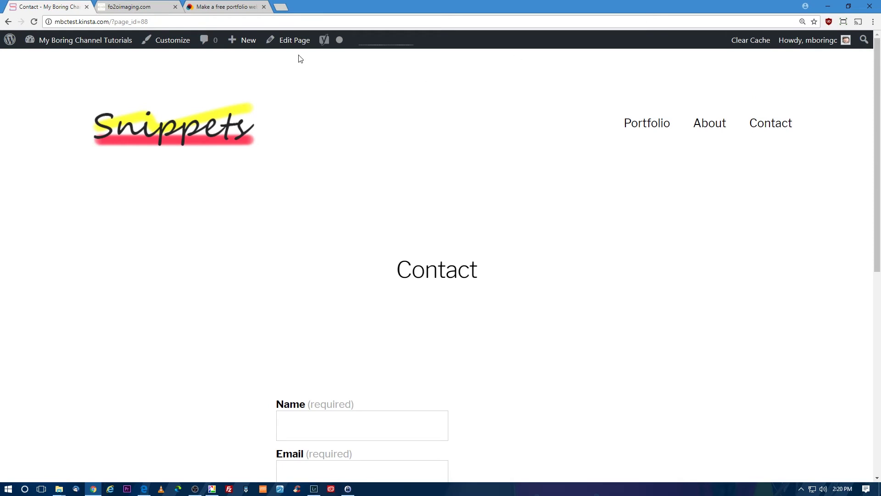
# Reopen the Contact page for editing and review its Likes and Shares options
pyautogui.click(293, 42)
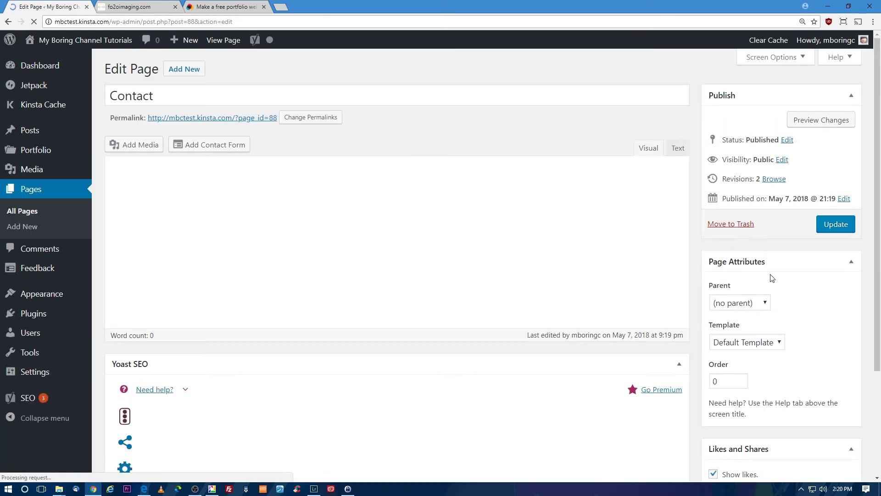
pyautogui.scroll(-1, 880, 271)
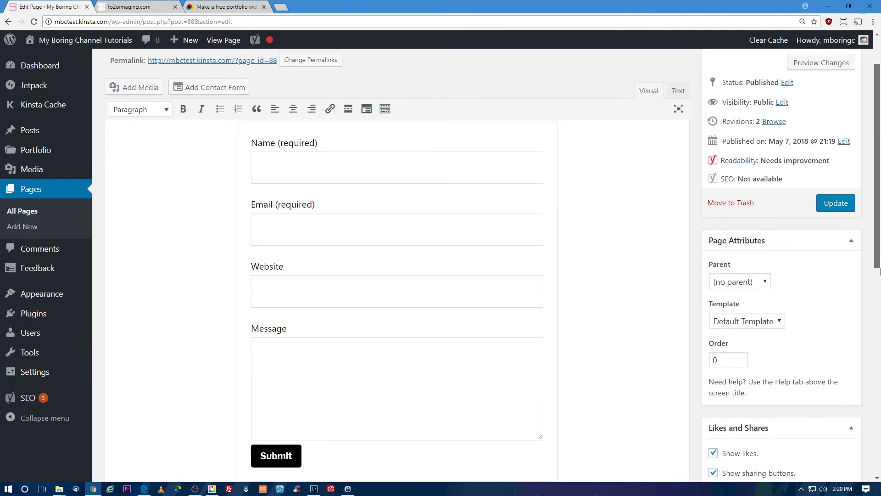
pyautogui.scroll(-3, 880, 271)
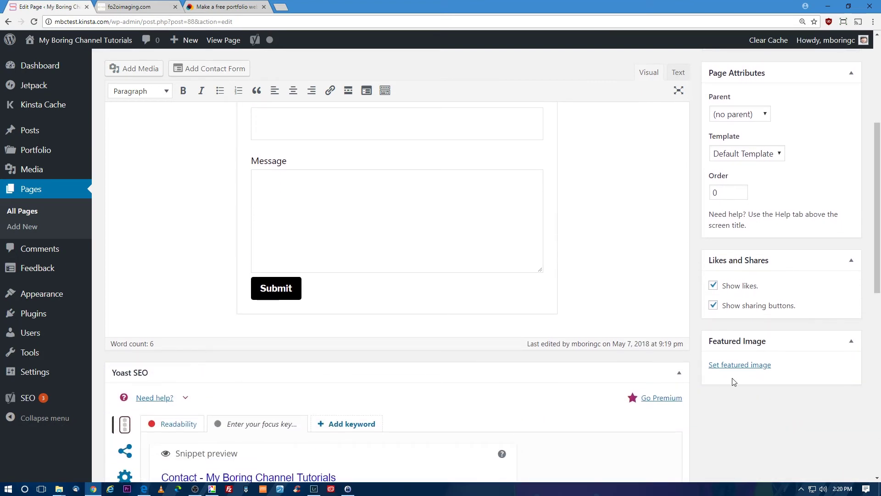
pyautogui.scroll(2, 878, 252)
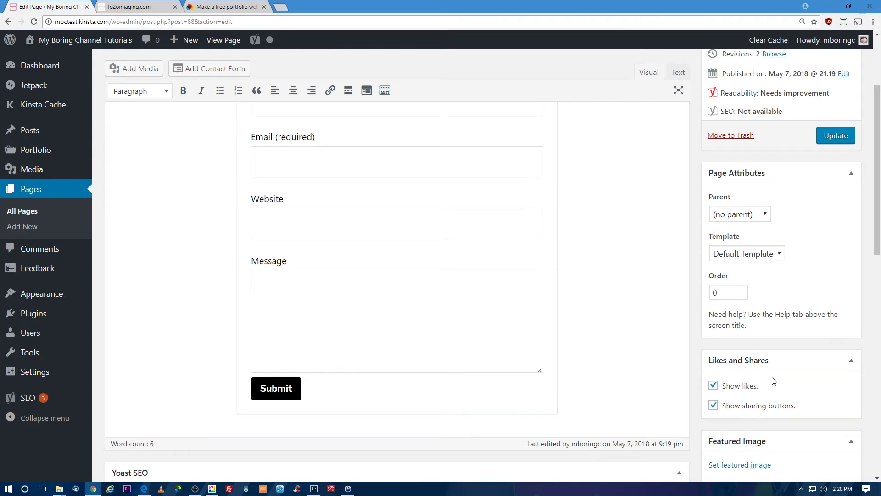
pyautogui.scroll(-1, 878, 269)
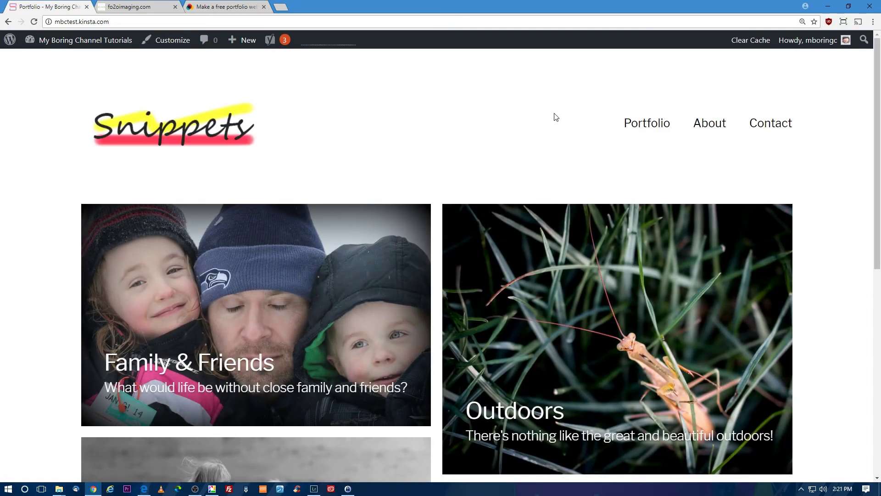
# Enable the Facebook and Twitter sharing buttons in the site's Sharing settings
pyautogui.moveTo(22, 43)
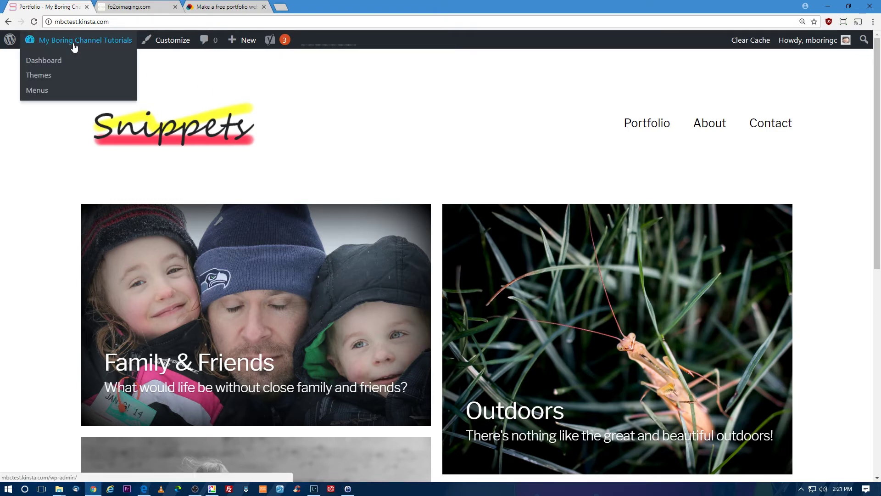
pyautogui.click(54, 65)
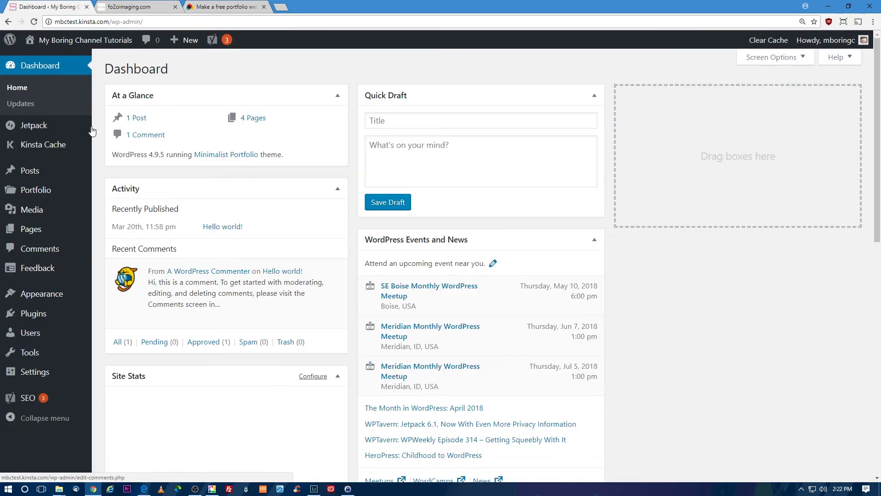
pyautogui.moveTo(28, 376)
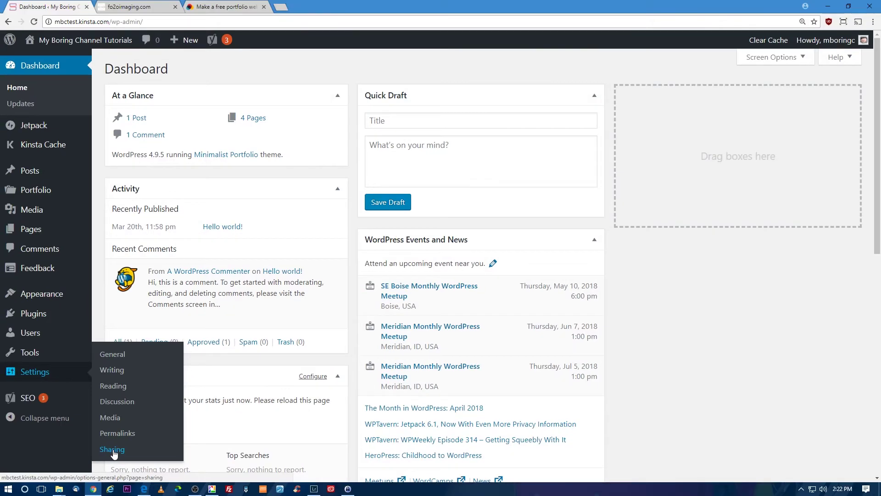
pyautogui.click(114, 454)
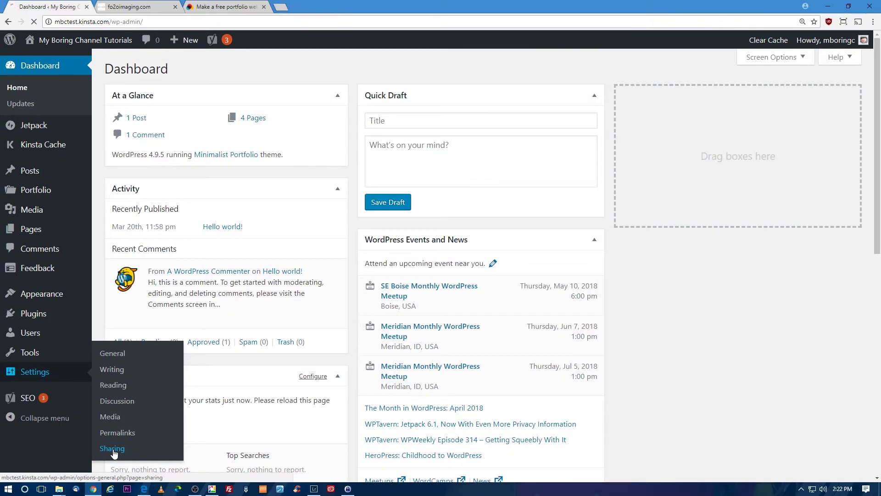
pyautogui.scroll(-5, 380, 310)
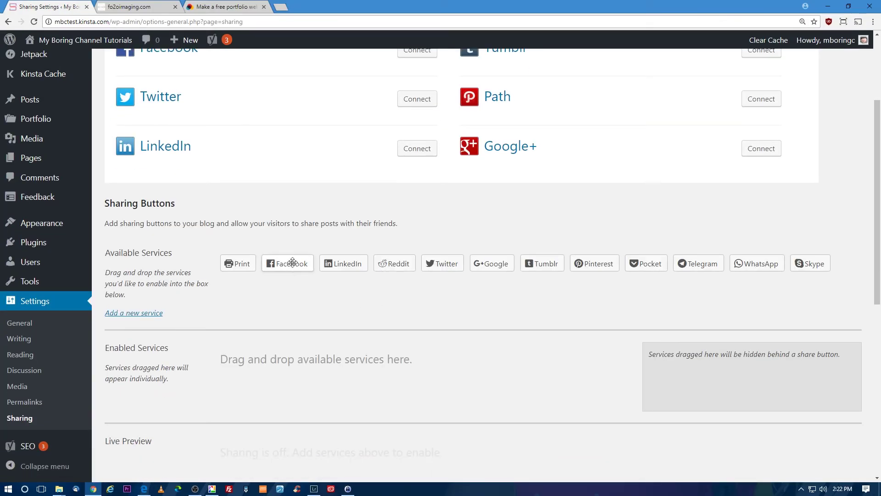
pyautogui.moveTo(288, 263); pyautogui.dragTo(273, 363)
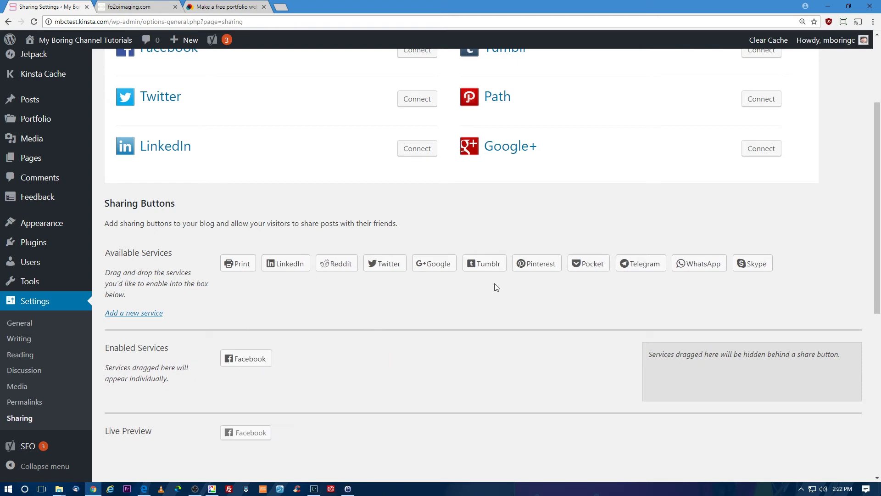
pyautogui.moveTo(393, 263); pyautogui.dragTo(314, 350)
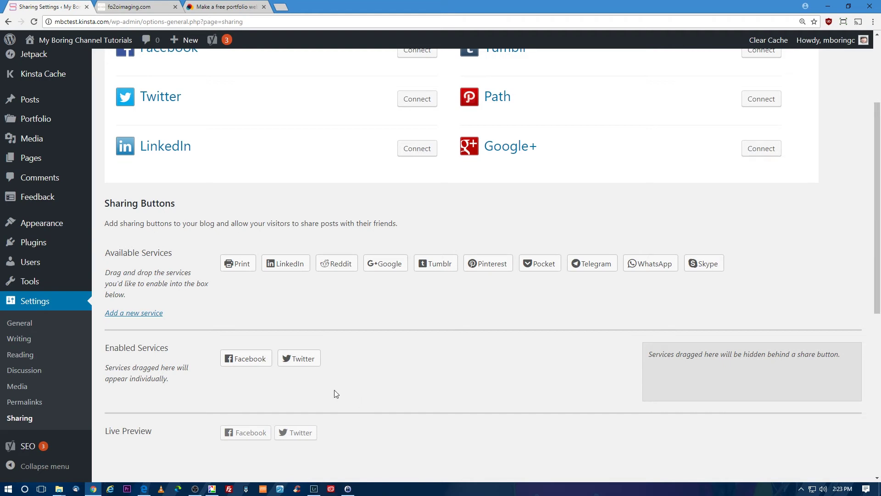
# Set the sharing button style to Icon only
pyautogui.scroll(-4, 540, 357)
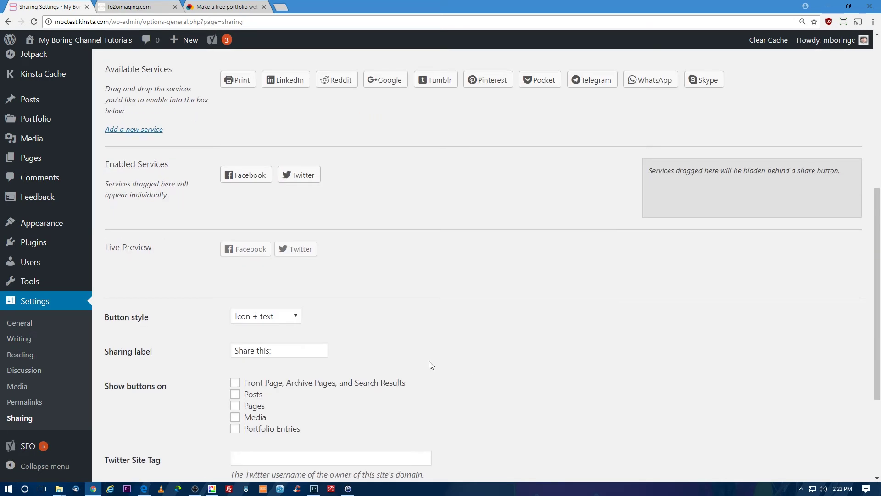
pyautogui.click(290, 318)
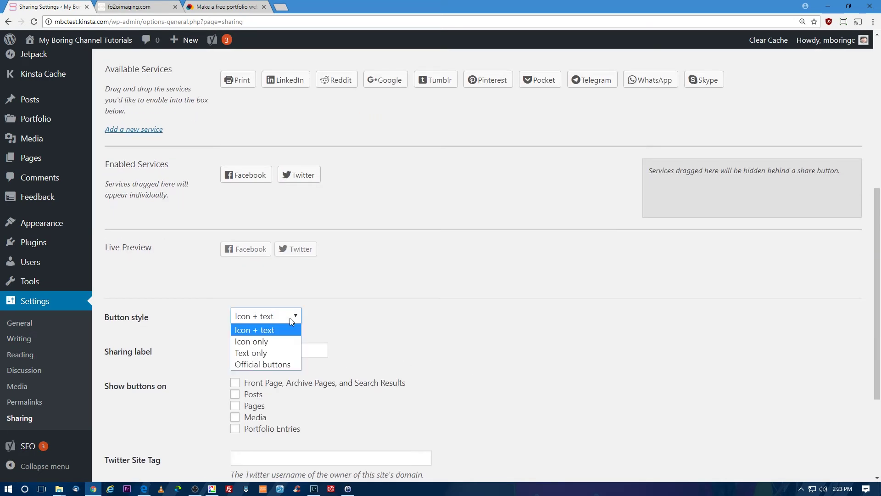
pyautogui.click(287, 342)
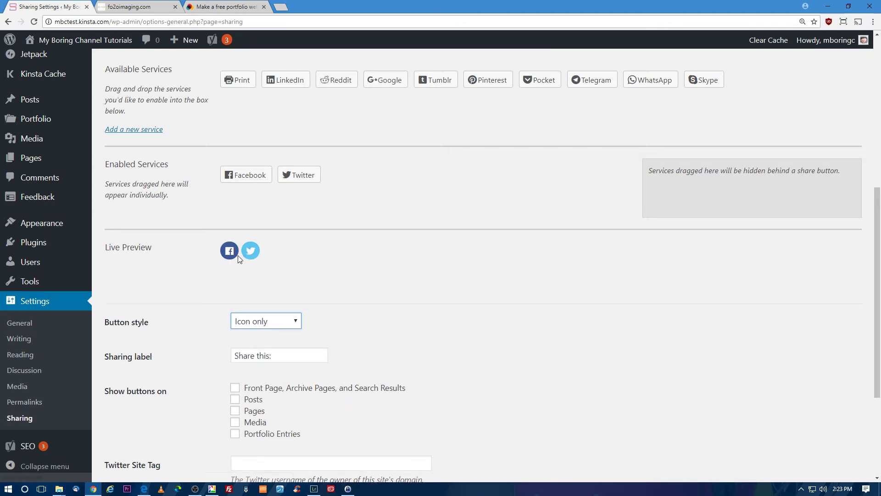
# Clear the "Share this:" text from the sharing label so the label is empty
pyautogui.scroll(-1, 419, 326)
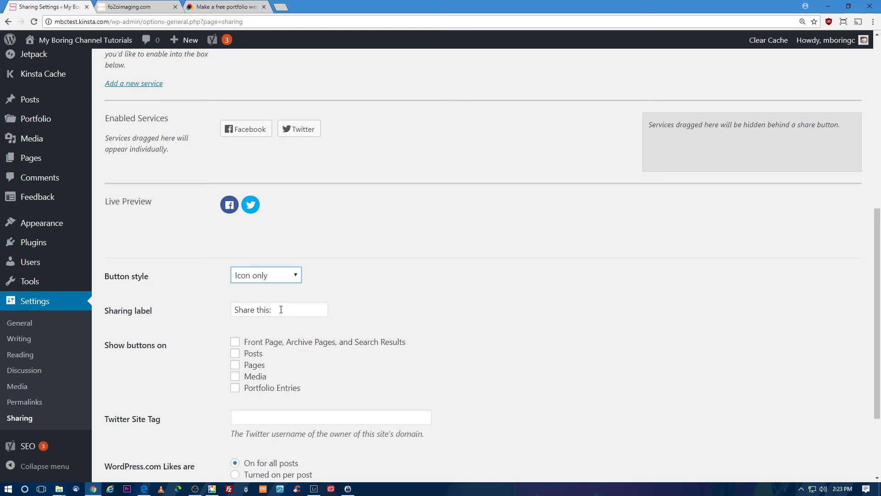
pyautogui.moveTo(284, 308); pyautogui.dragTo(230, 310)
pyautogui.click(218, 312)
pyautogui.press('BackSpace')
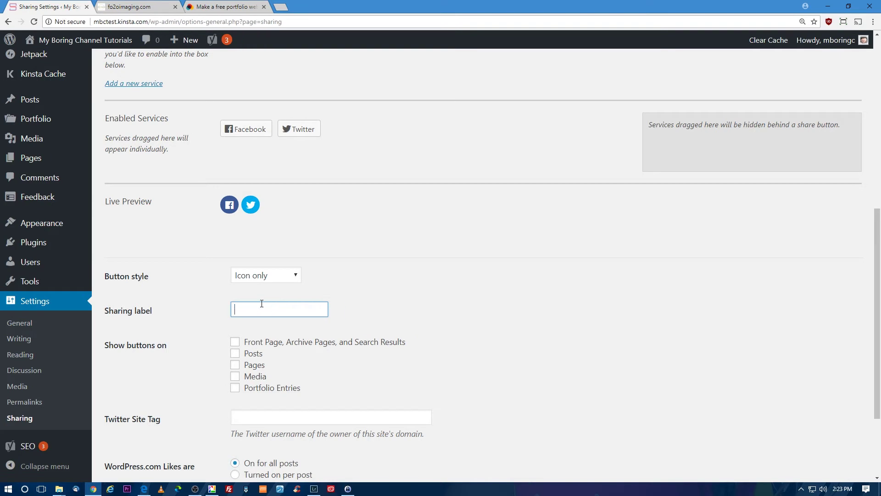
# Show the sharing buttons on the front page, archive and search results, posts, pages and portfolio entries, and save the changes
pyautogui.scroll(-2, 342, 303)
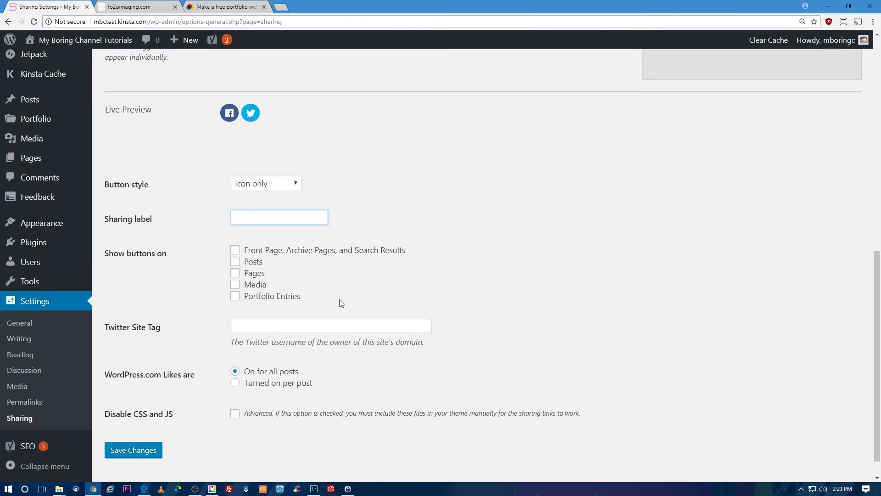
pyautogui.click(236, 274)
pyautogui.click(235, 262)
pyautogui.click(235, 251)
pyautogui.click(234, 296)
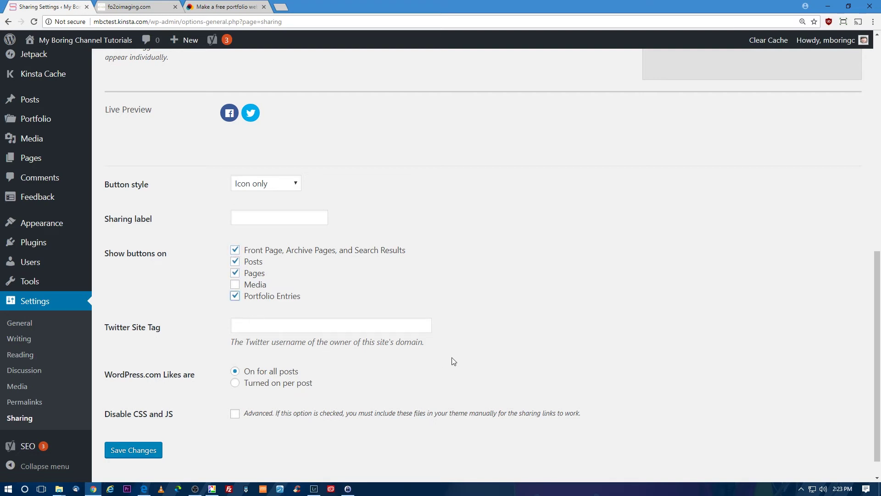
pyautogui.scroll(-1, 577, 338)
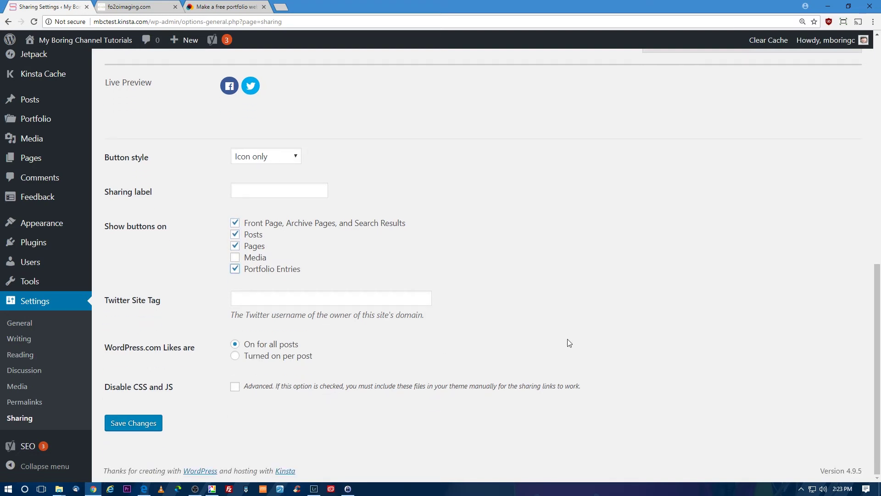
pyautogui.click(134, 424)
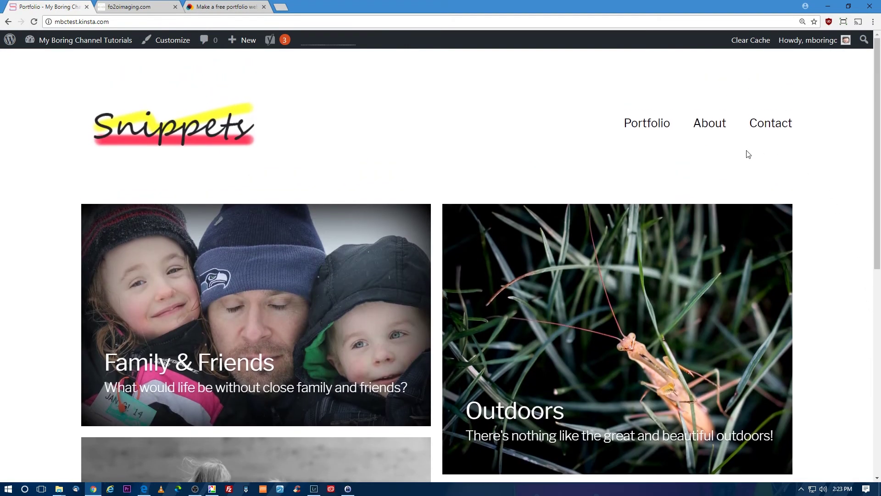
# Check the sharing icons at the end of the About page on the live site
pyautogui.click(710, 129)
pyautogui.moveTo(877, 164); pyautogui.dragTo(876, 426)
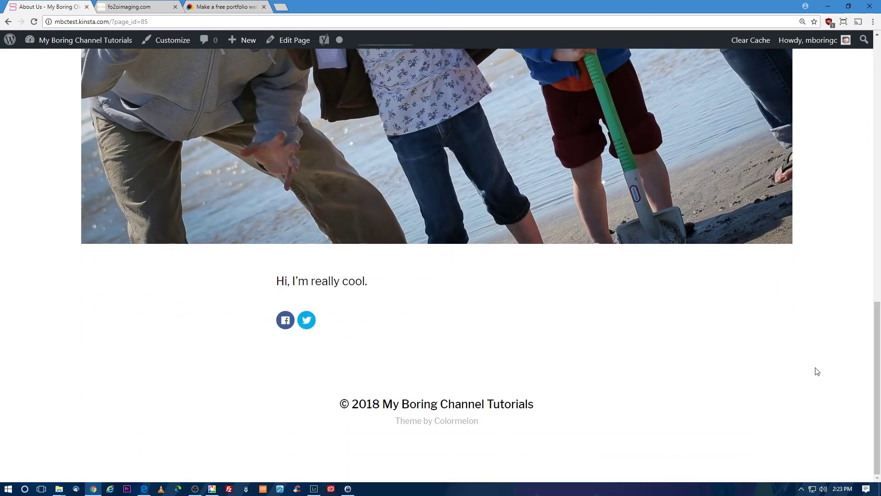
pyautogui.scroll(15, 820, 376)
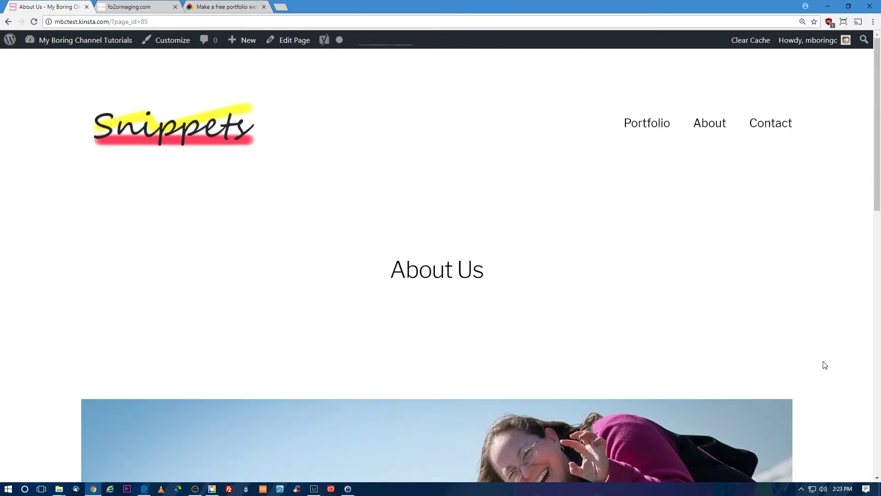
# Edit the About Us page to turn off likes and sharing buttons, and update it
pyautogui.click(294, 41)
pyautogui.scroll(-4, 753, 252)
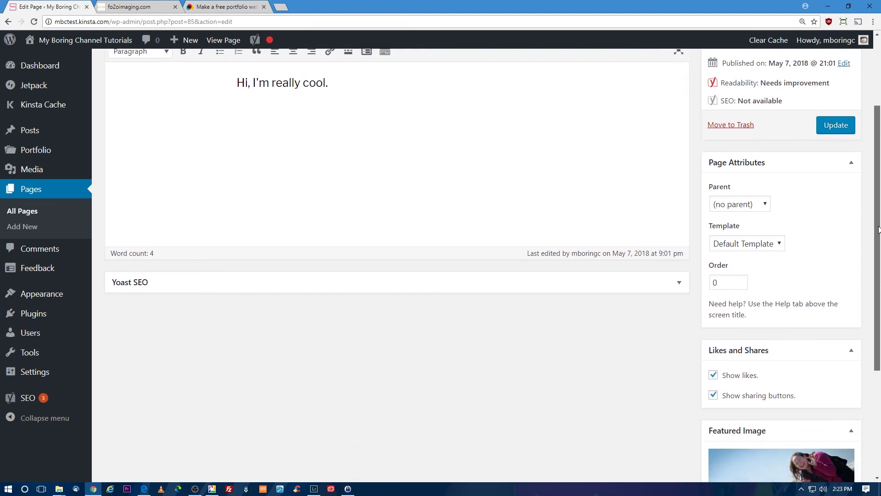
pyautogui.click(714, 295)
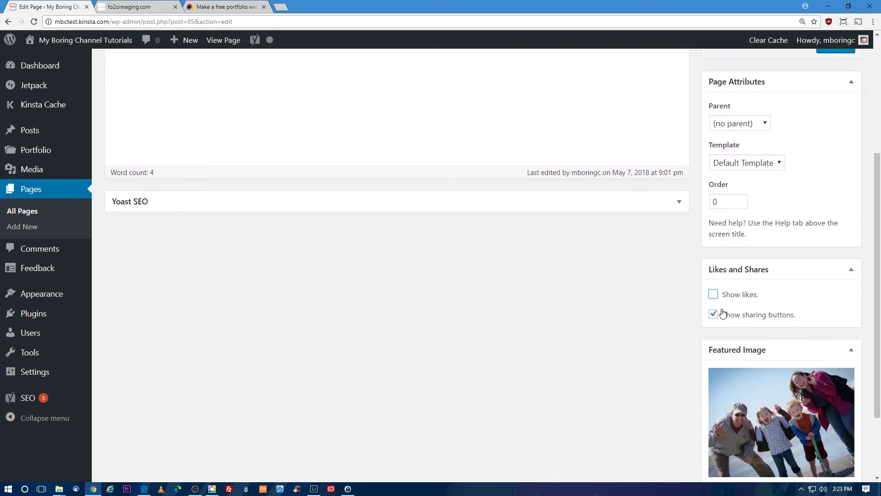
pyautogui.click(715, 314)
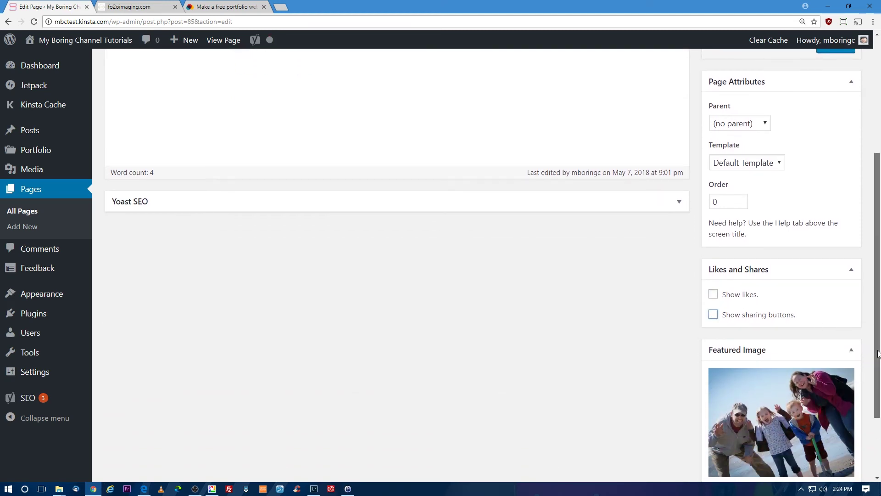
pyautogui.moveTo(878, 285); pyautogui.dragTo(878, 169)
pyautogui.click(840, 243)
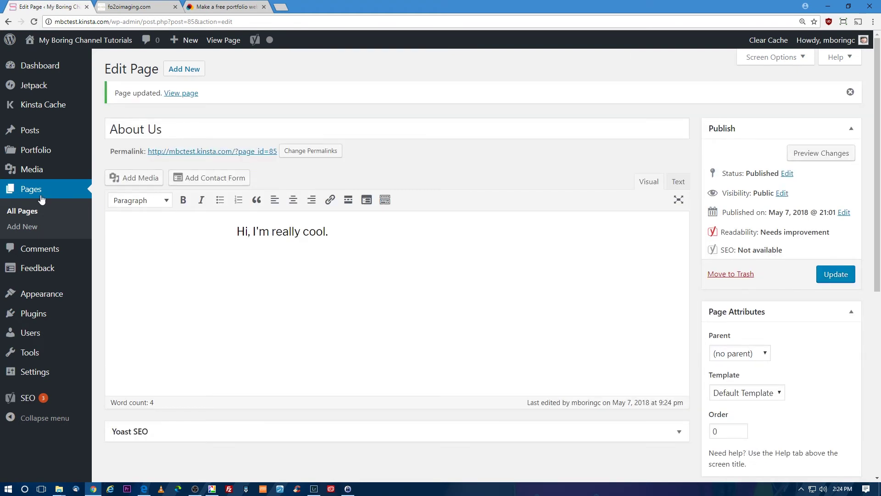
# Open the Contact page for editing, turn off its likes and sharing buttons, and update it
pyautogui.click(28, 210)
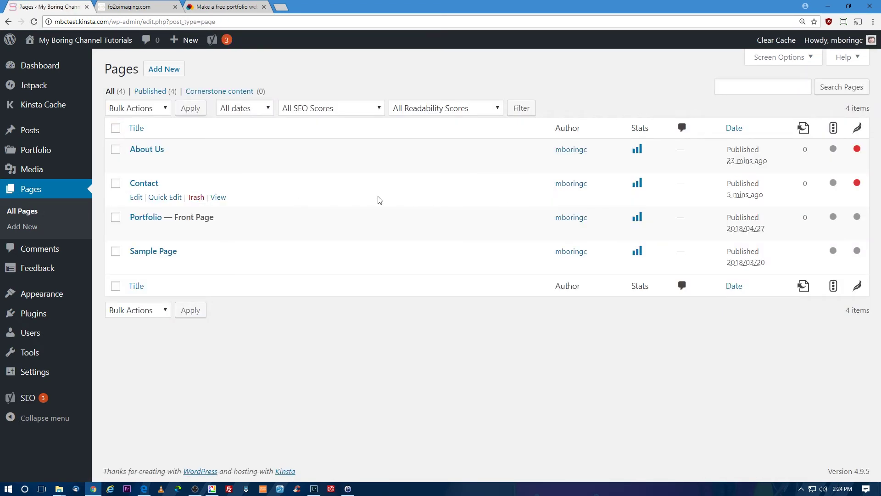
pyautogui.click(136, 197)
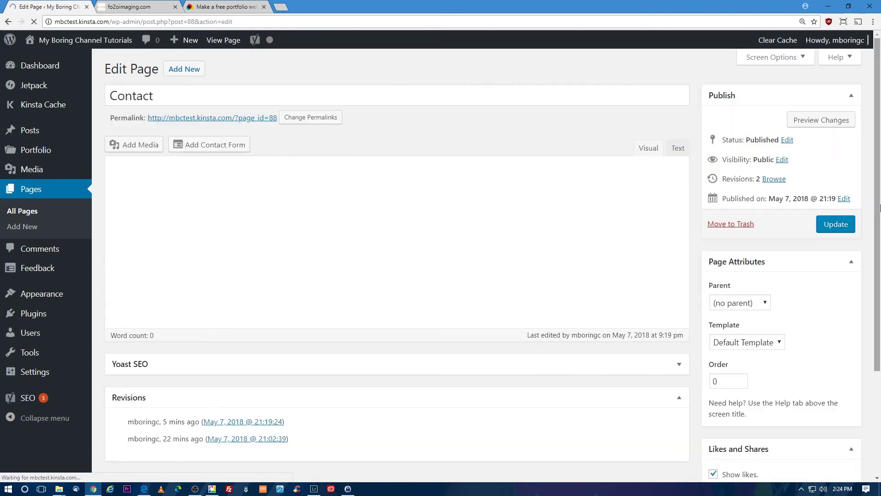
pyautogui.scroll(-5, 713, 274)
pyautogui.click(713, 272)
pyautogui.click(713, 292)
pyautogui.moveTo(877, 316); pyautogui.dragTo(878, 151)
pyautogui.click(846, 250)
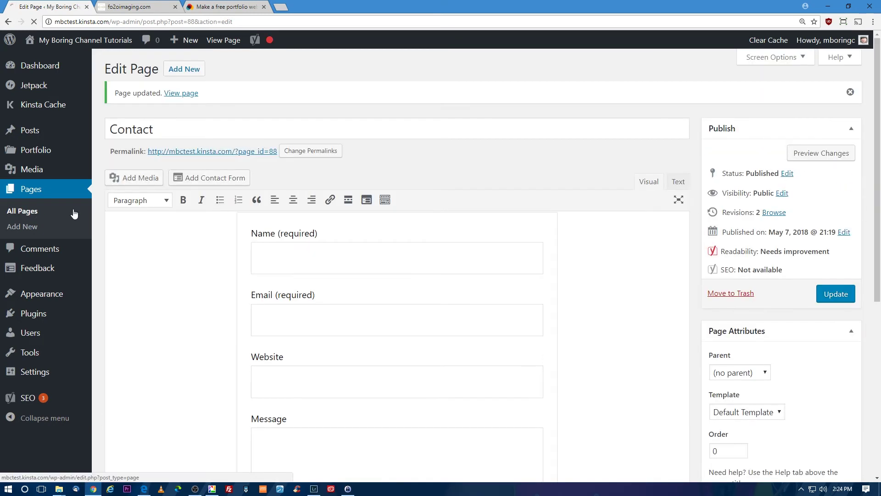
# Move the Sample Page to the trash from the list of all pages
pyautogui.click(74, 214)
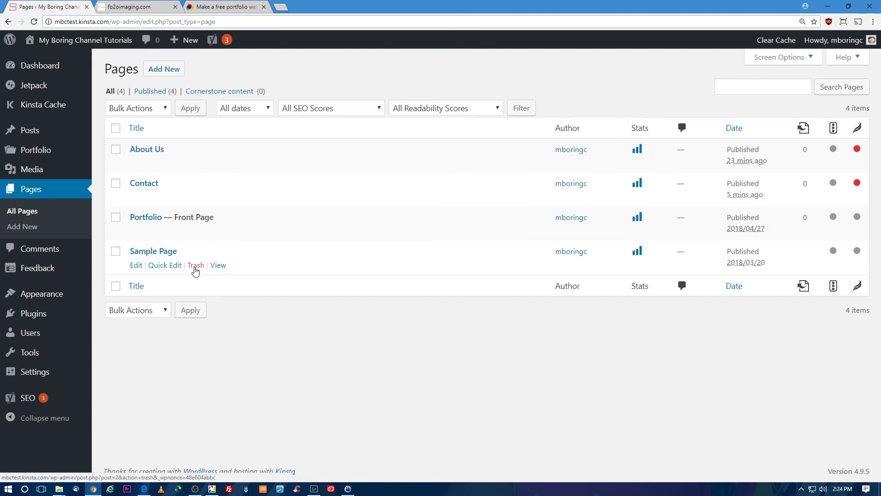
pyautogui.click(196, 266)
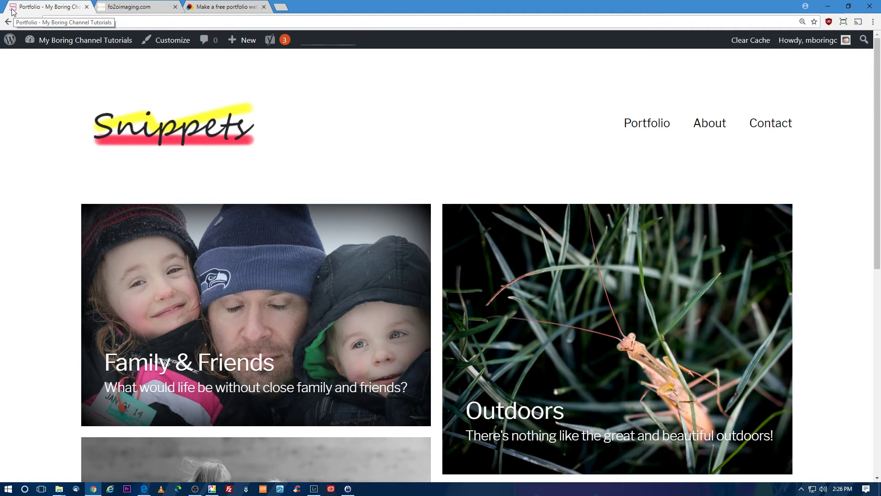
# Review the logo, site title and site icon in the customizer's Site Identity settings, and return to the site
pyautogui.click(170, 44)
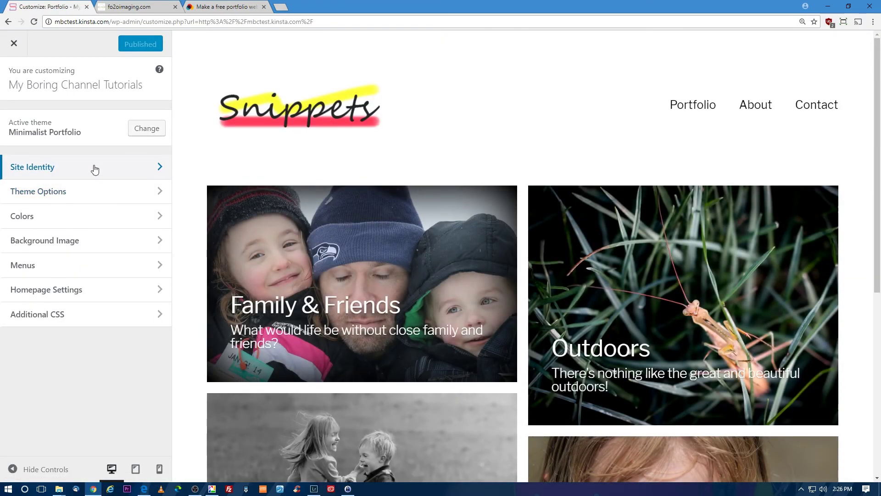
pyautogui.click(95, 170)
pyautogui.scroll(-1, 121, 312)
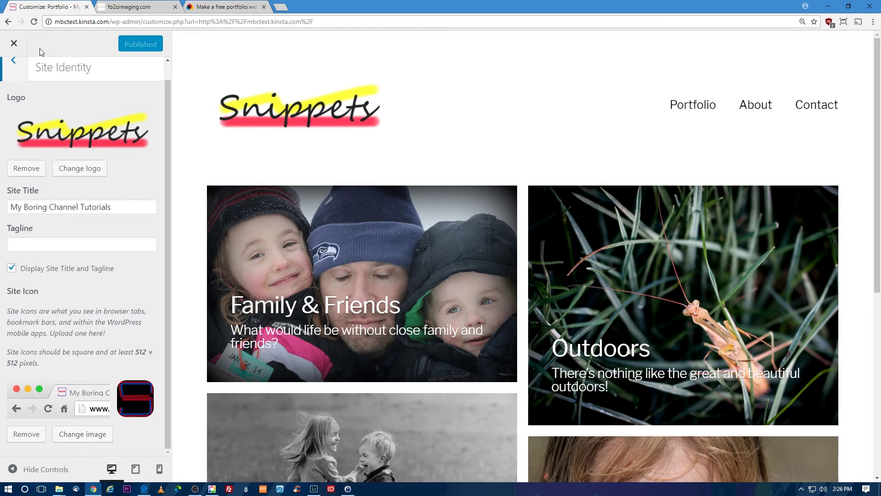
pyautogui.click(14, 43)
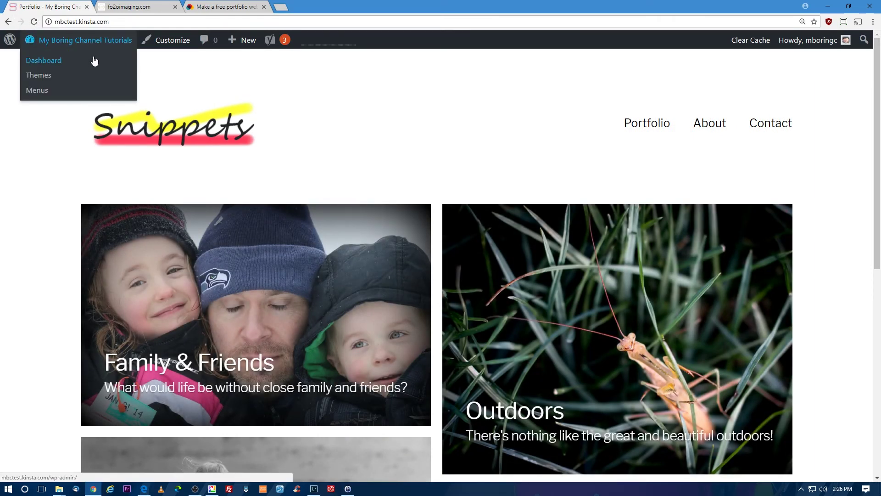
# Create a new page titled "Blog" and publish it
pyautogui.click(90, 61)
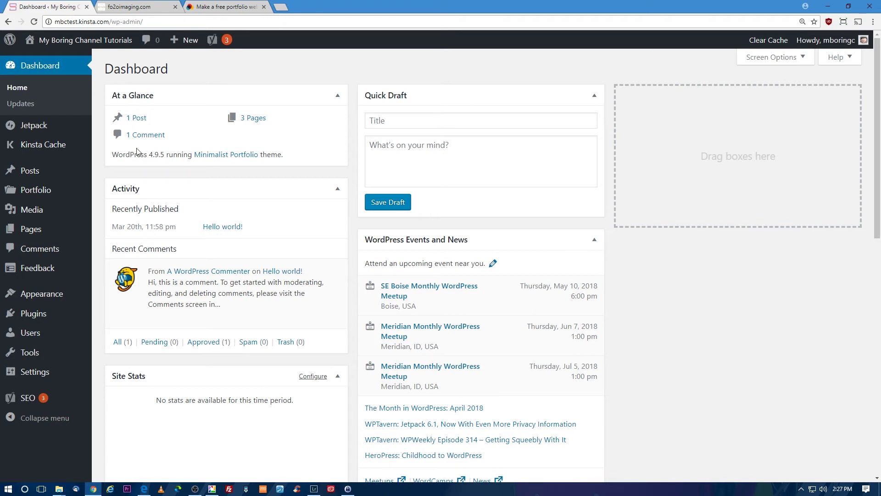
pyautogui.moveTo(45, 236)
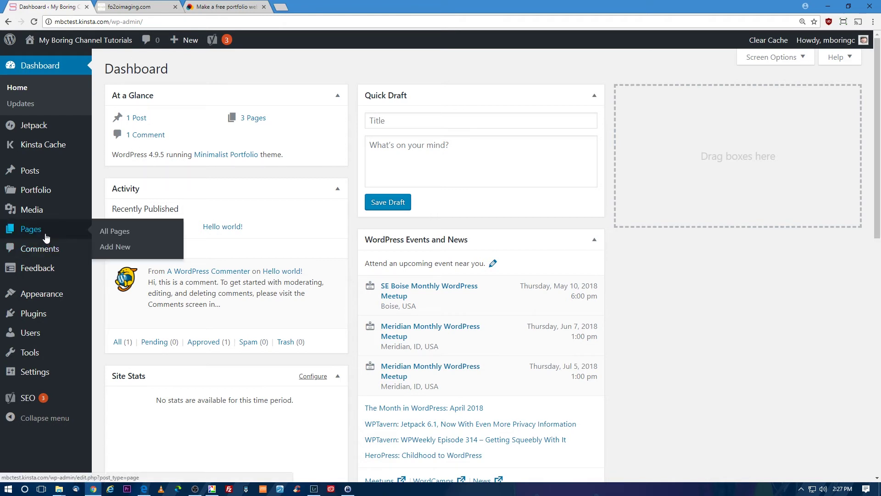
pyautogui.click(103, 250)
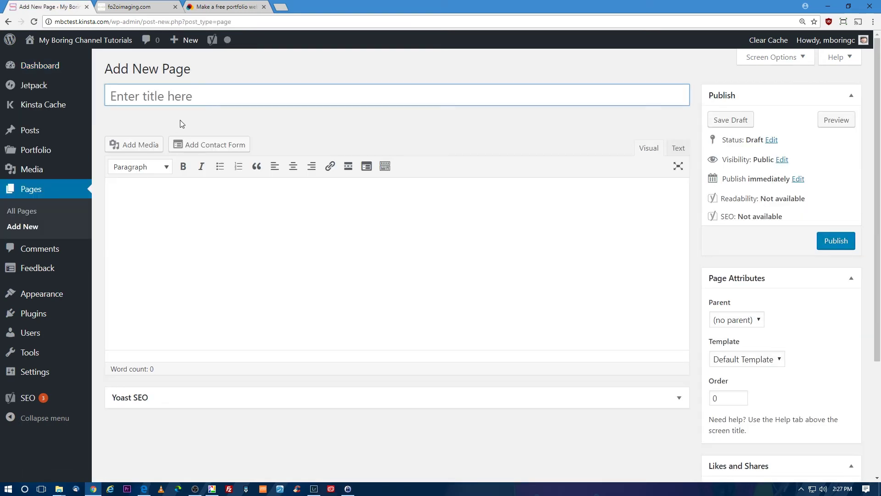
pyautogui.write('Blog')
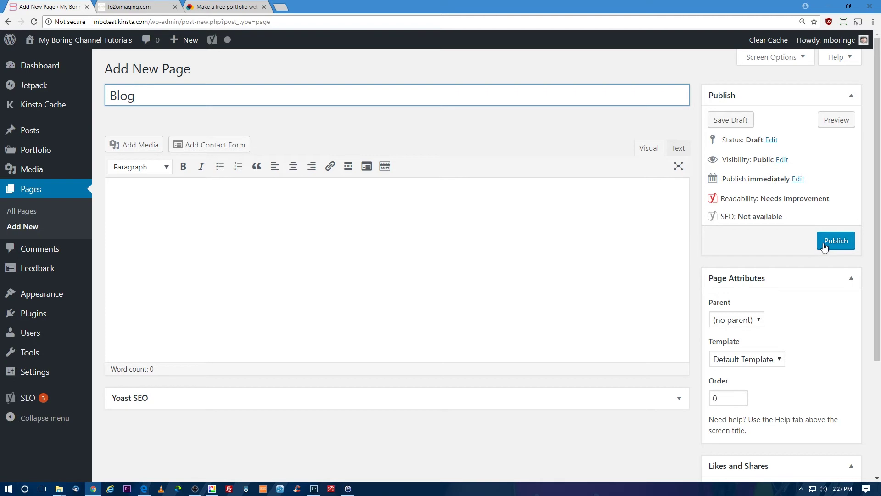
pyautogui.click(848, 242)
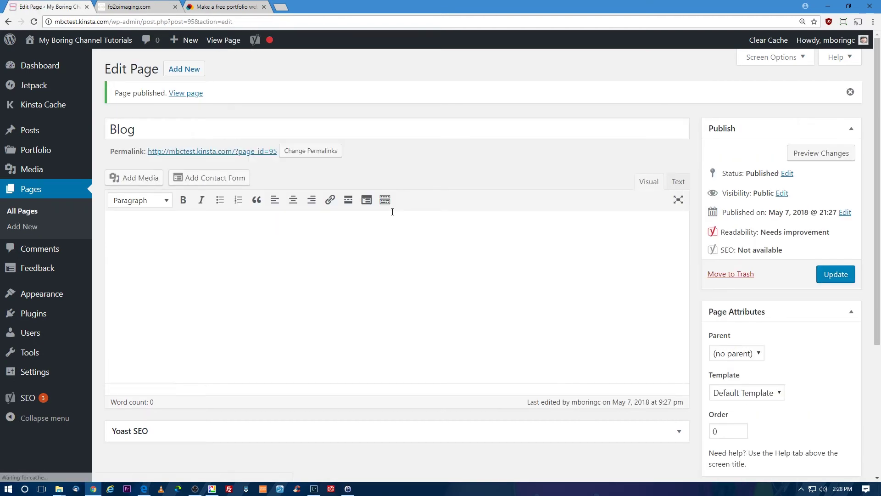
# Set Blog as the posts page in the customizer's Homepage Settings, publish the change and close the customizer
pyautogui.moveTo(35, 300)
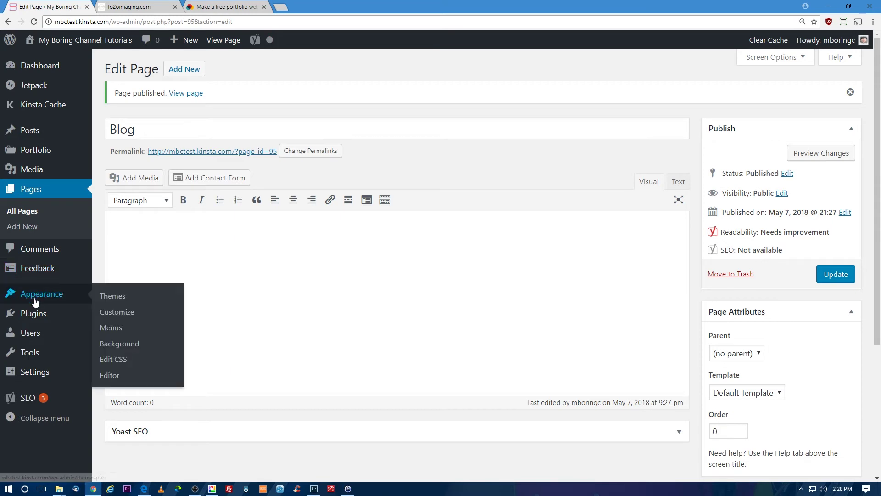
pyautogui.click(104, 318)
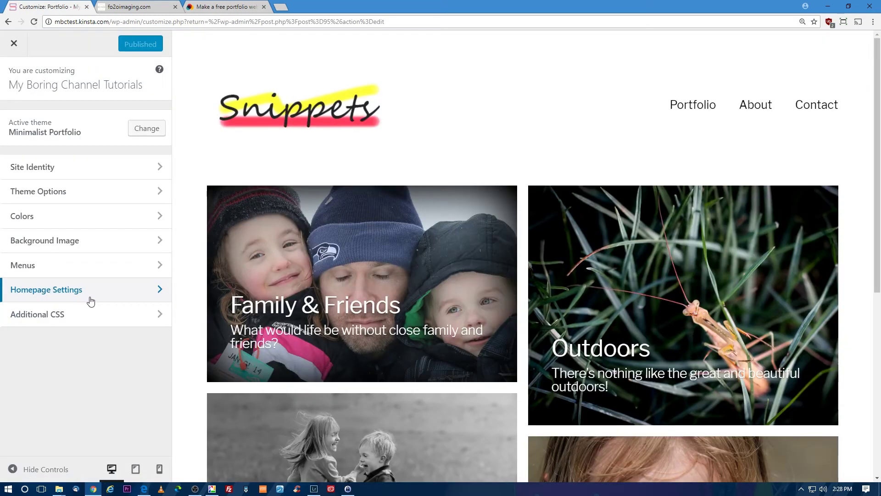
pyautogui.click(90, 301)
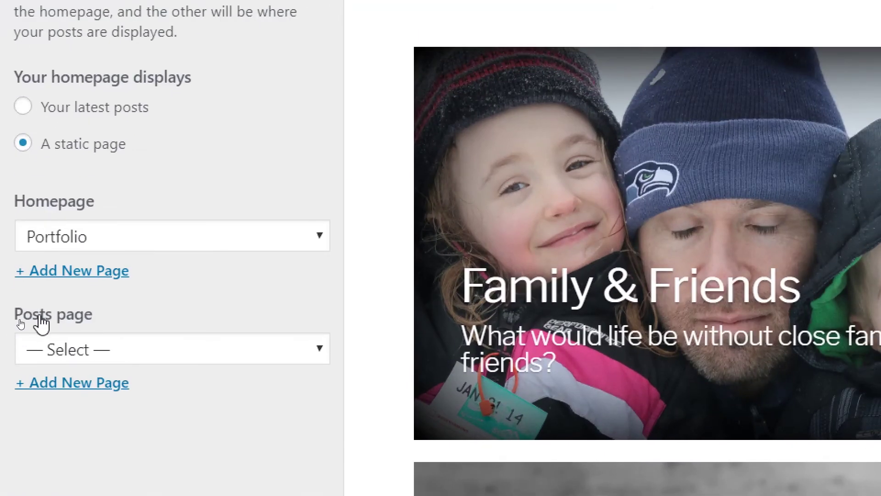
pyautogui.click(110, 340)
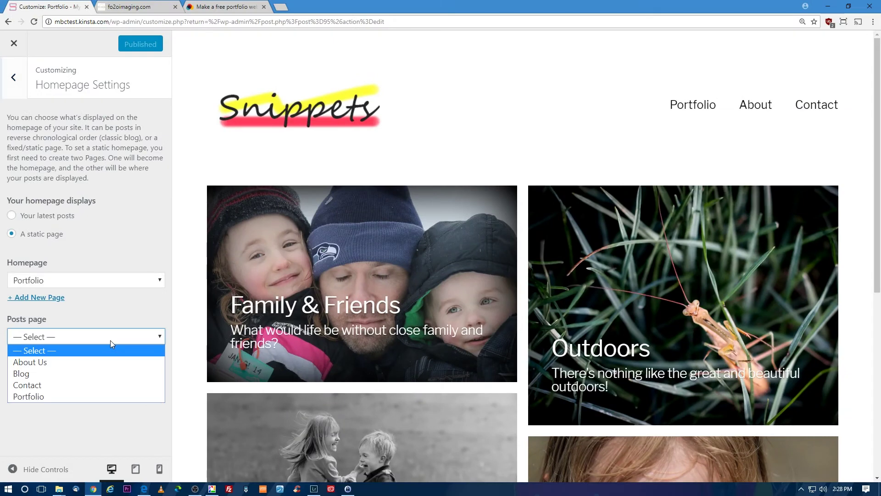
pyautogui.click(103, 372)
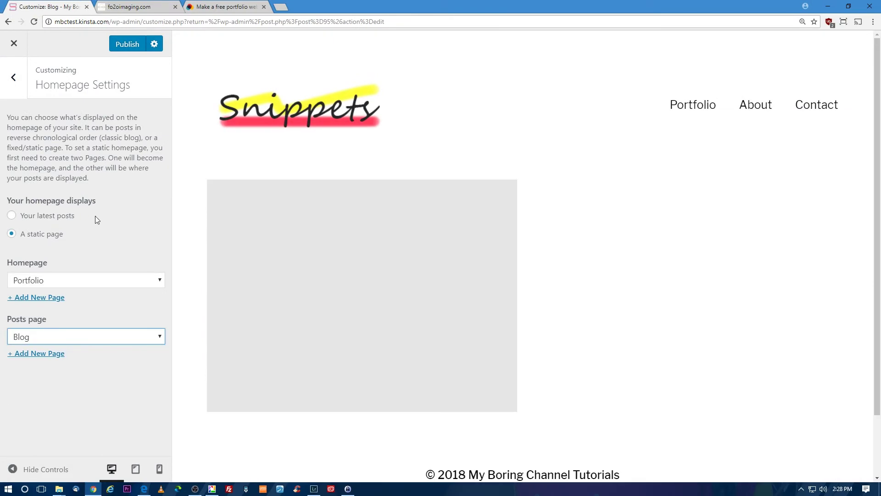
pyautogui.click(123, 45)
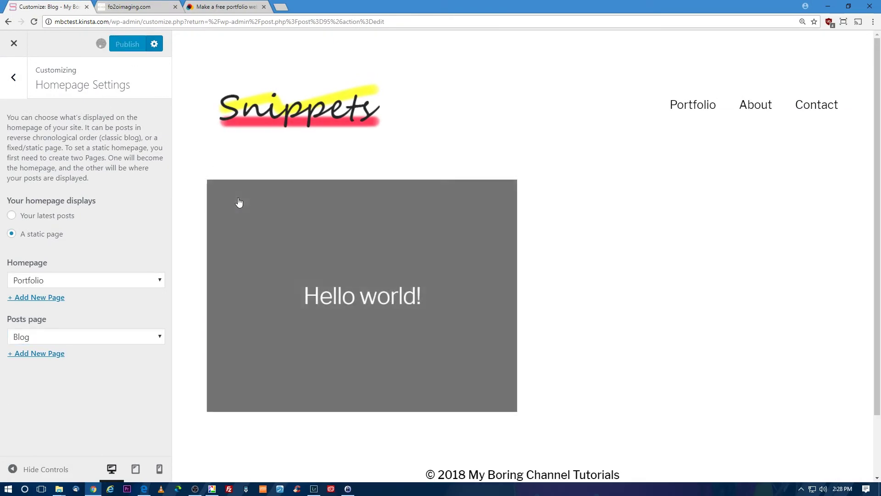
pyautogui.click(10, 43)
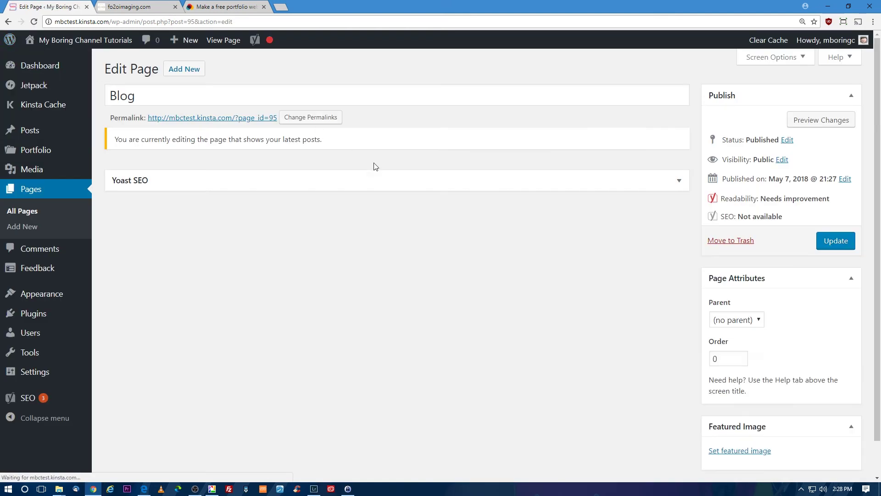
# Add the Blog page to the Main Menu, place it between Portfolio and About, and save the menu
pyautogui.moveTo(105, 50)
pyautogui.click(96, 66)
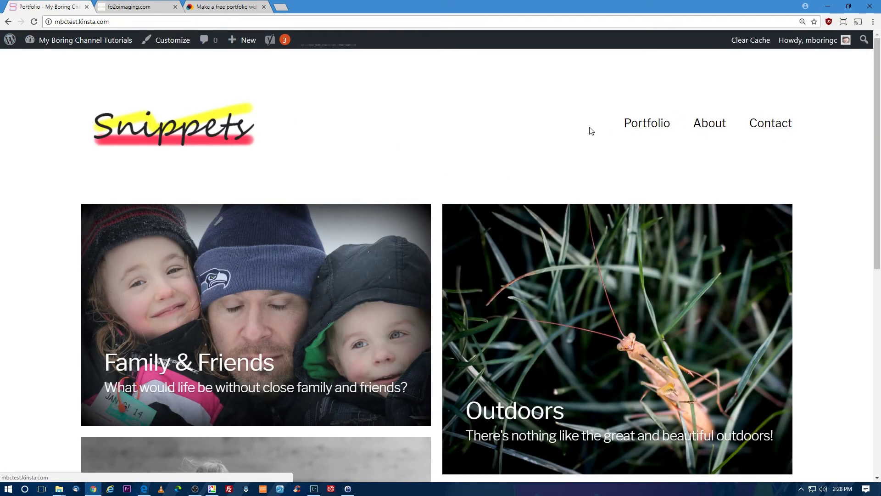
pyautogui.moveTo(87, 44)
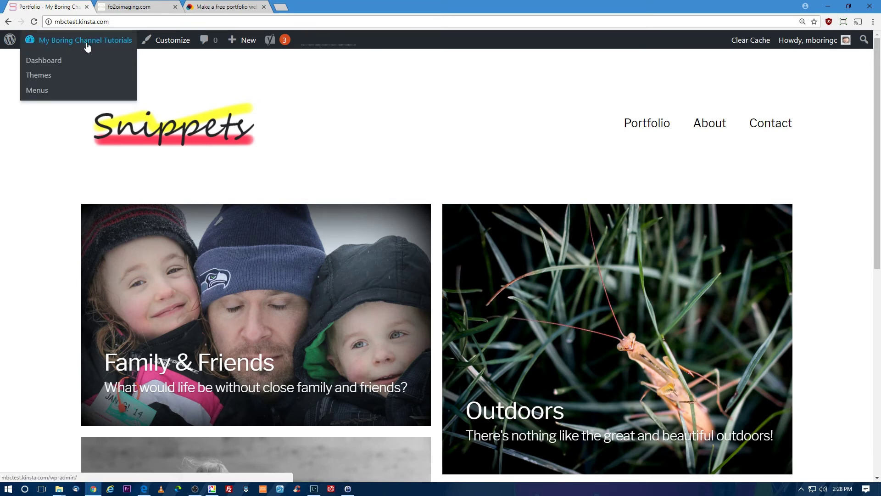
pyautogui.click(44, 92)
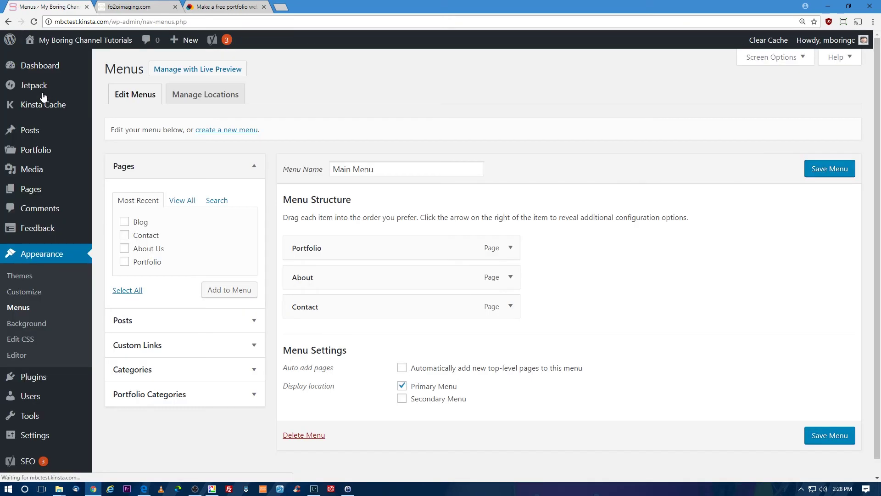
pyautogui.click(124, 222)
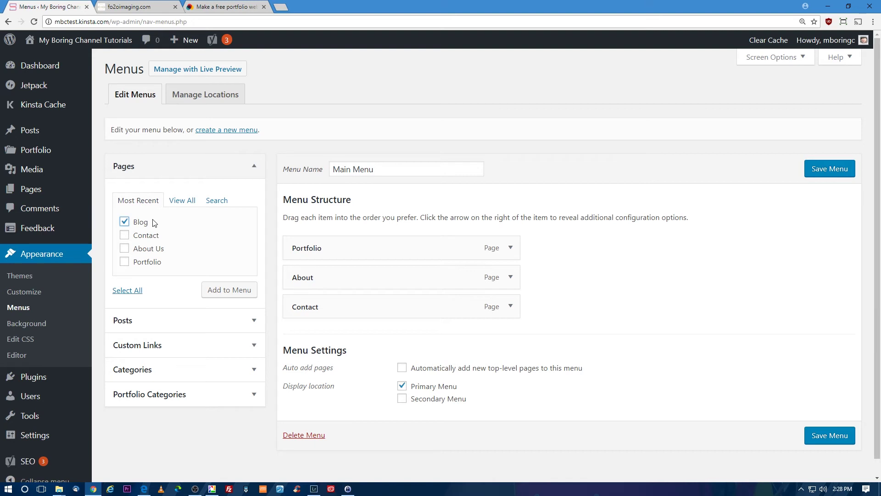
pyautogui.click(235, 290)
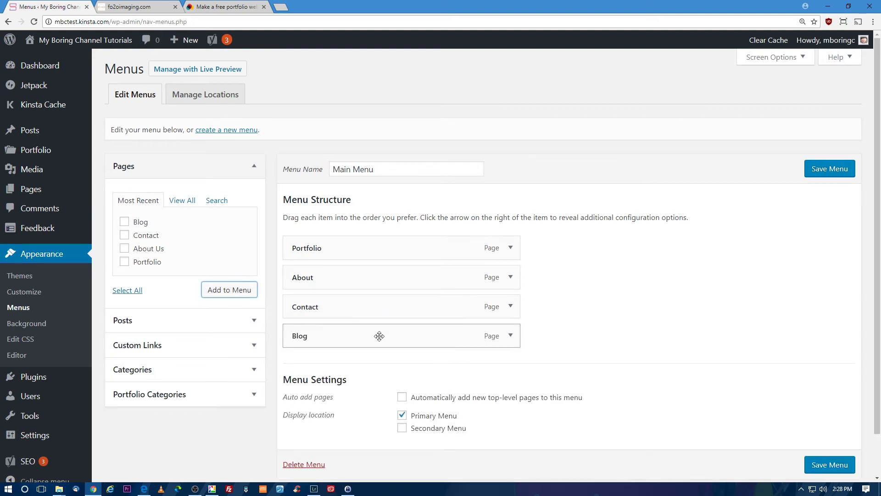
pyautogui.moveTo(377, 339); pyautogui.dragTo(381, 285)
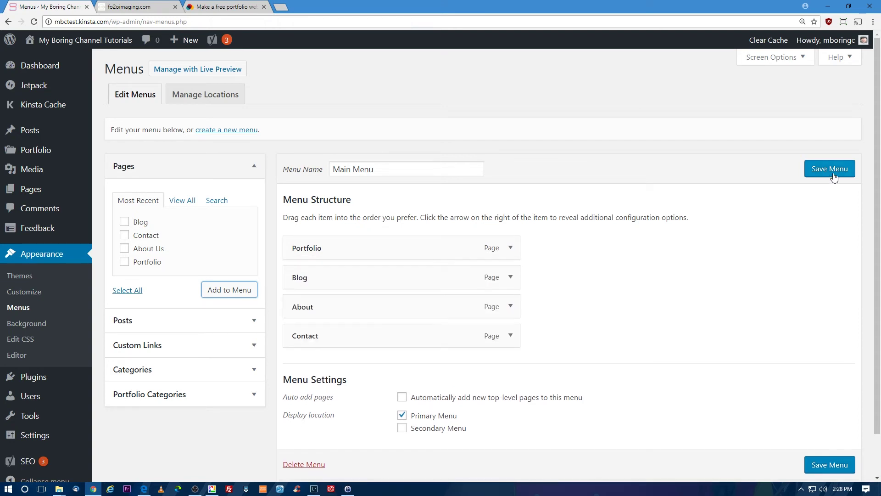
pyautogui.click(832, 169)
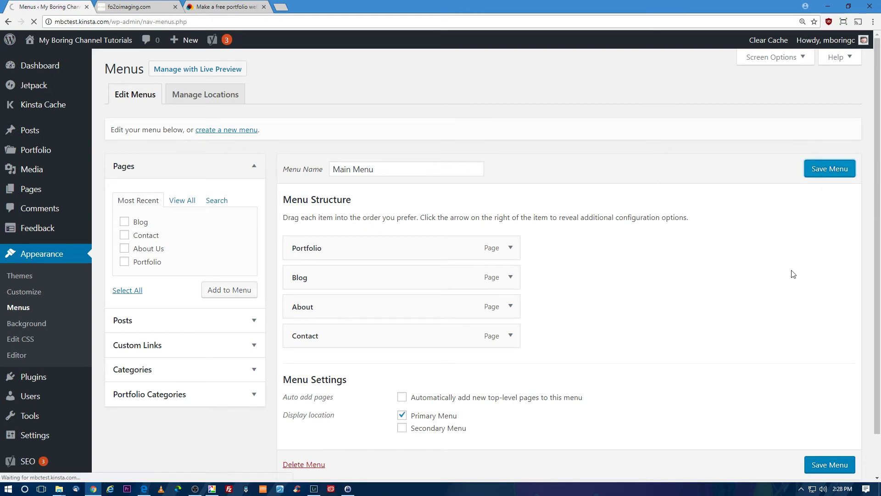
# Visit the site and look over the Blog page through its new menu link
pyautogui.click(59, 59)
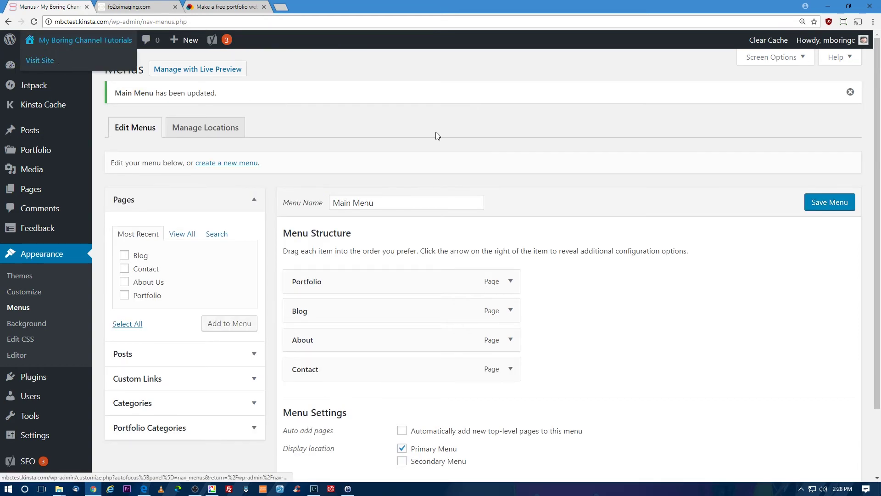
pyautogui.click(658, 124)
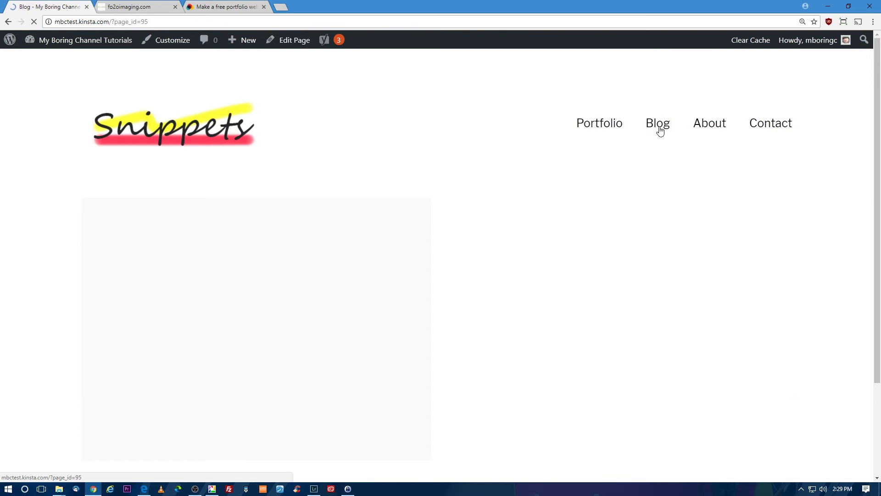
pyautogui.scroll(-3, 780, 275)
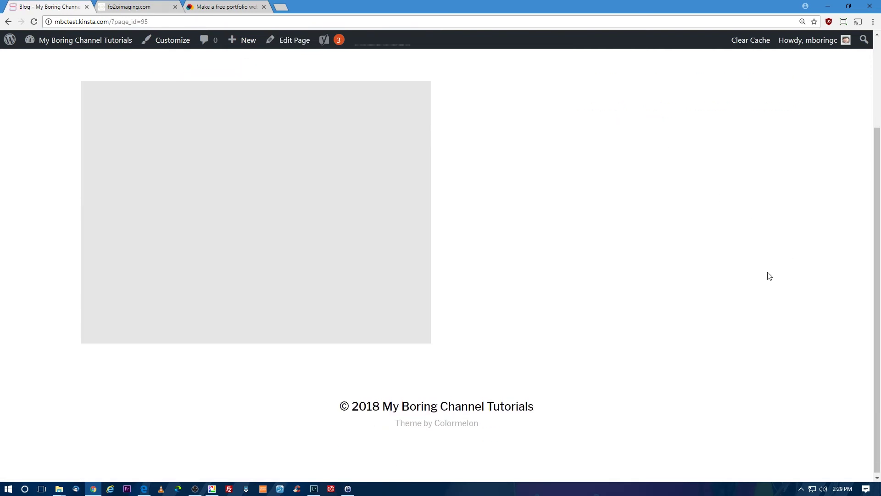
pyautogui.scroll(3, 767, 275)
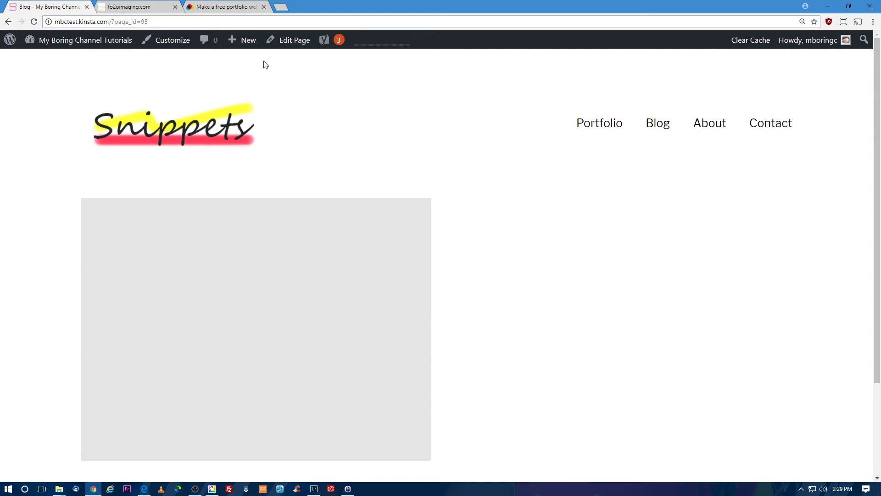
# Start a new post titled "Depth of Field" with the text "Hi! This is a quick tutorial on depth of field."
pyautogui.moveTo(244, 47)
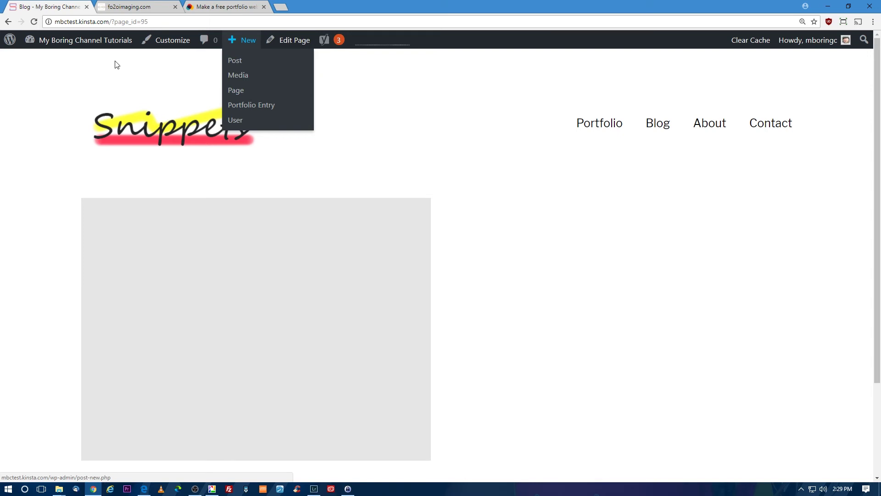
pyautogui.click(73, 64)
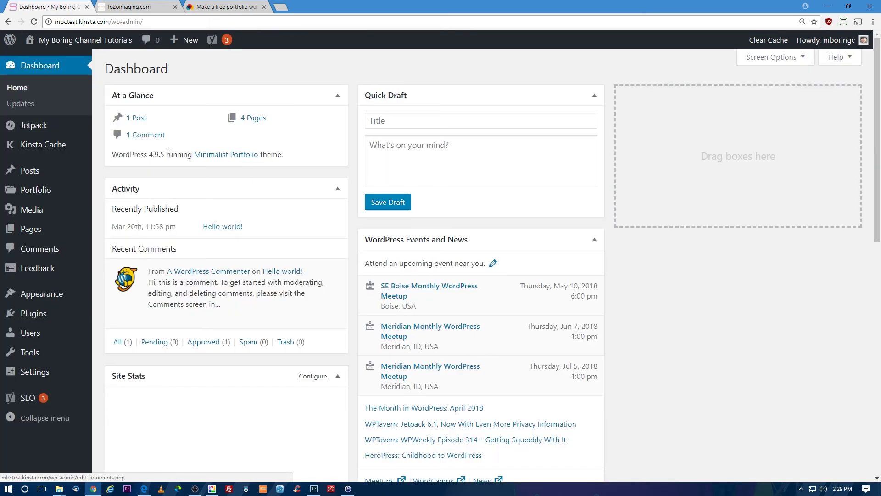
pyautogui.moveTo(21, 169)
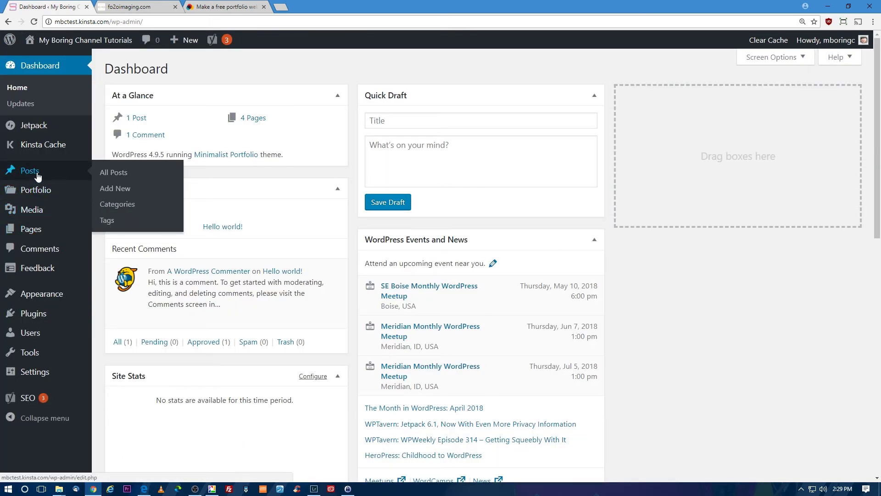
pyautogui.click(107, 194)
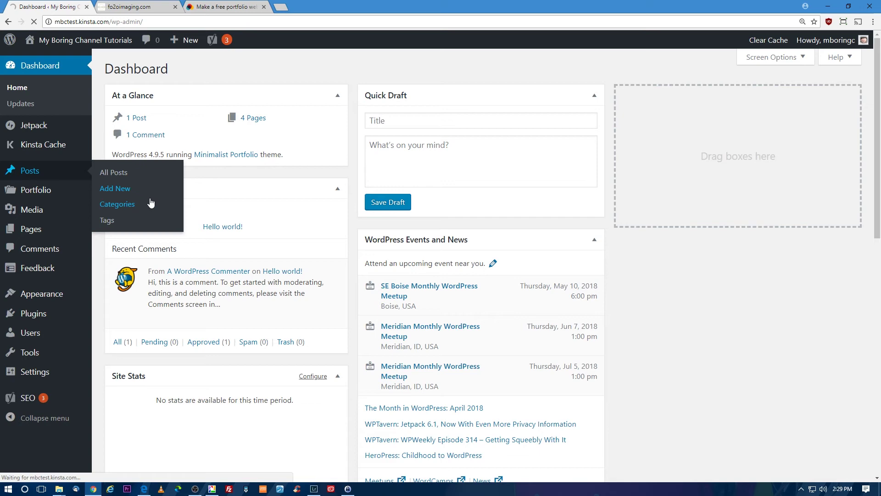
pyautogui.write('Depth of Field')
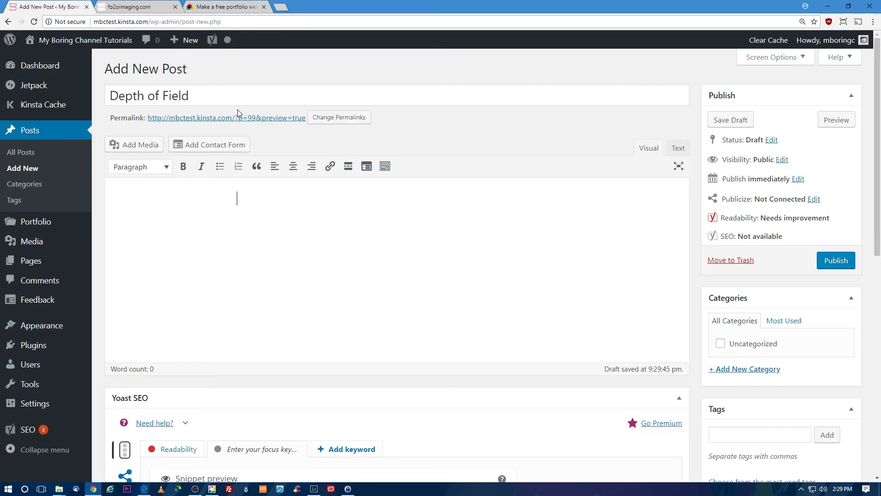
pyautogui.write('Hi! This is a quick')
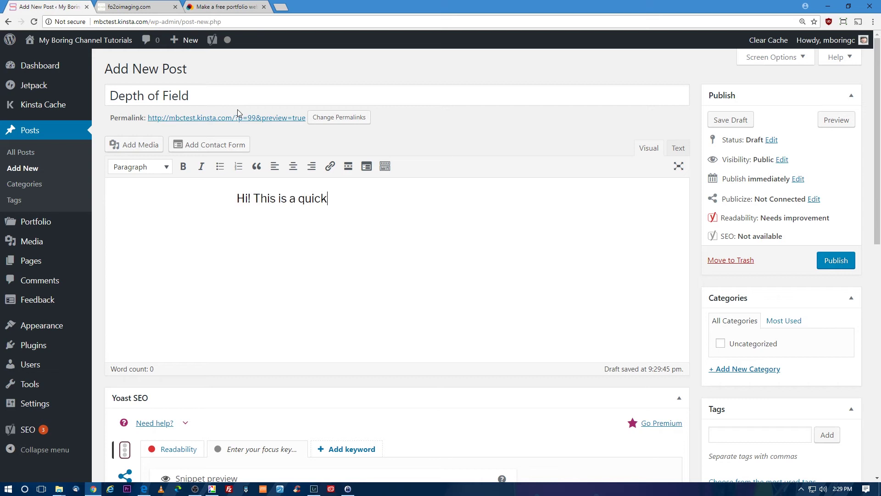
pyautogui.write(' tutorial on depth')
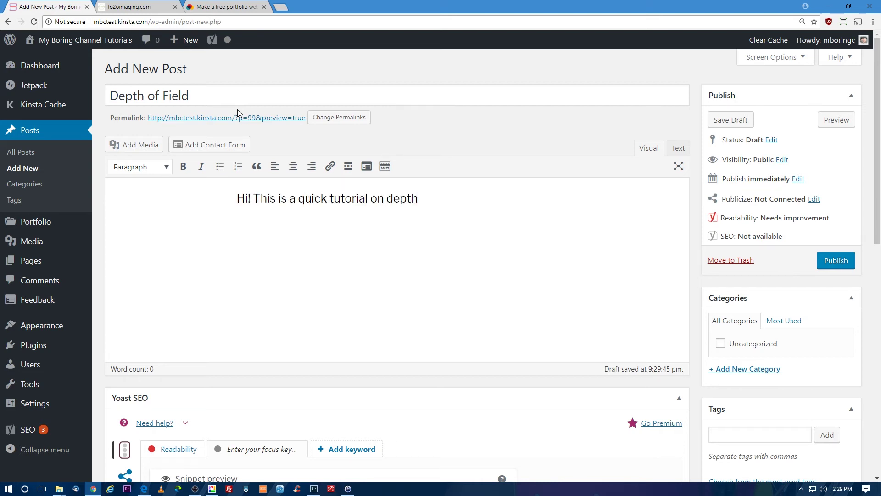
pyautogui.write(' of field.')
# Create the categories "Tutorials" and "Lenses" for the Depth of Field post
pyautogui.click(763, 369)
pyautogui.write('Tutorials')
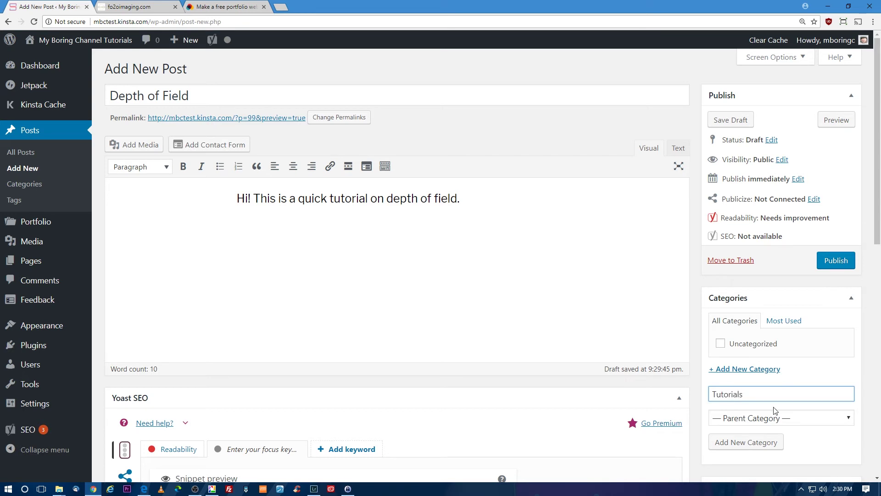
pyautogui.click(749, 447)
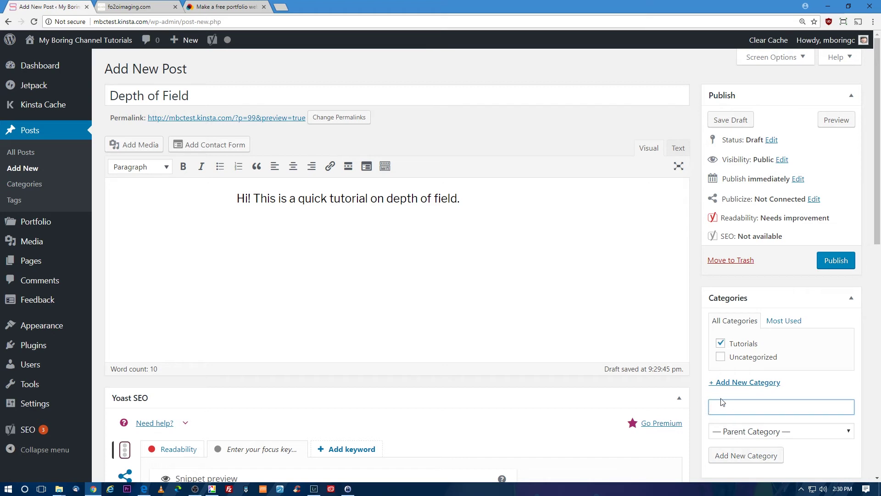
pyautogui.write('Lenses')
pyautogui.click(751, 456)
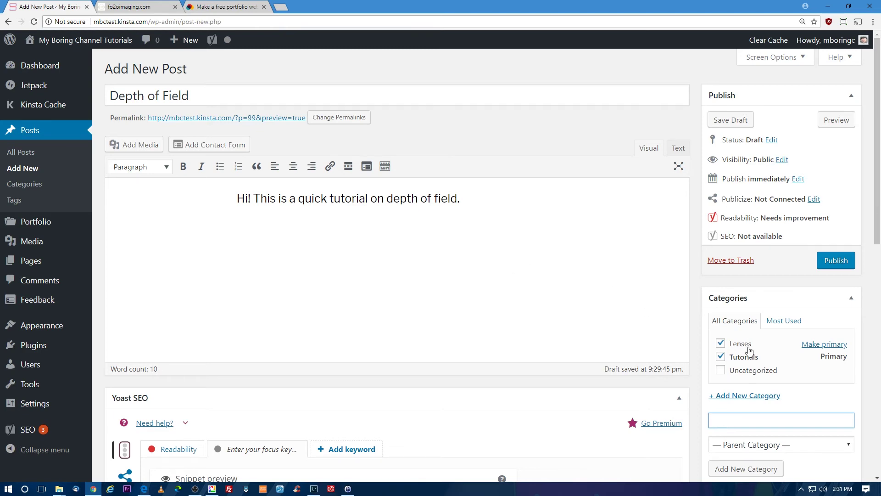
# Add the tag "Tutorials" to the Depth of Field post
pyautogui.scroll(-5, 537, 250)
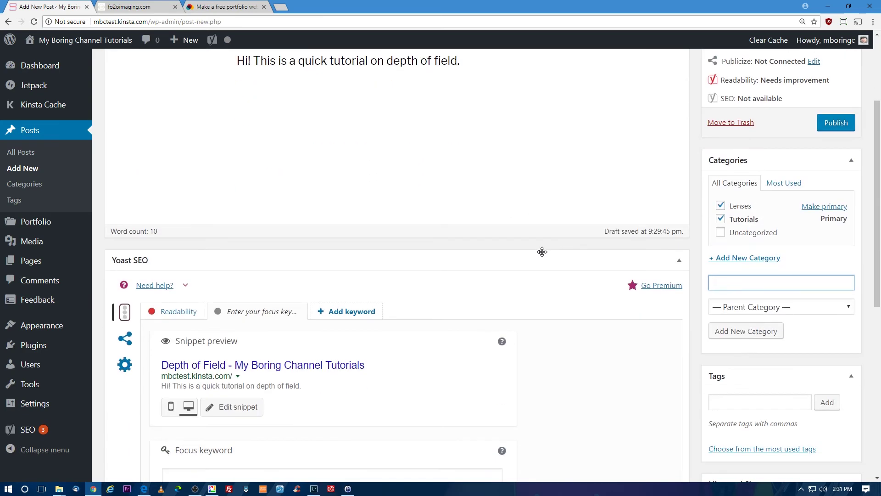
pyautogui.click(745, 310)
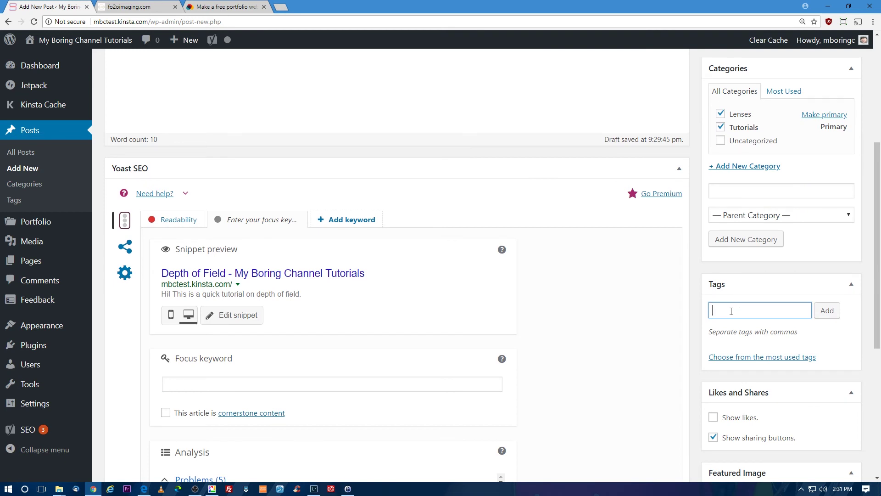
pyautogui.write('Tutorials')
pyautogui.click(828, 311)
# Upload the image "1-back yard 047" from the demo folder as the post's featured image and publish the post
pyautogui.scroll(-2, 762, 299)
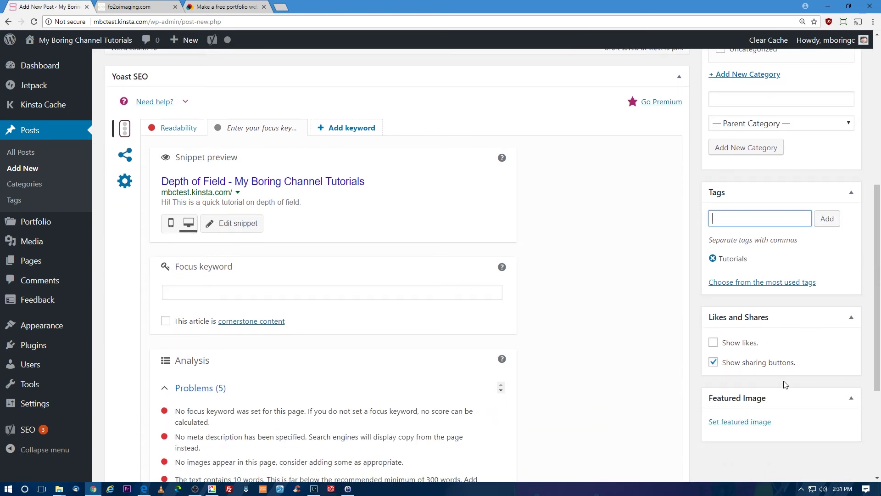
pyautogui.scroll(-1, 786, 385)
pyautogui.click(753, 377)
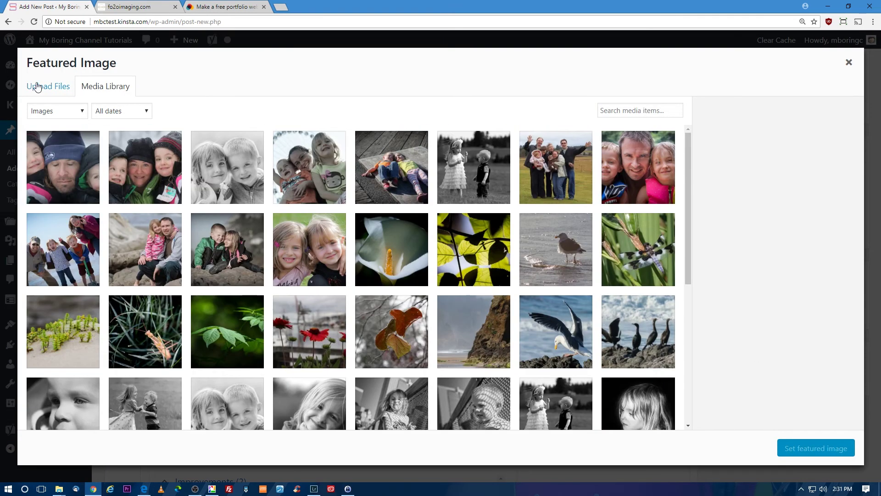
pyautogui.click(39, 87)
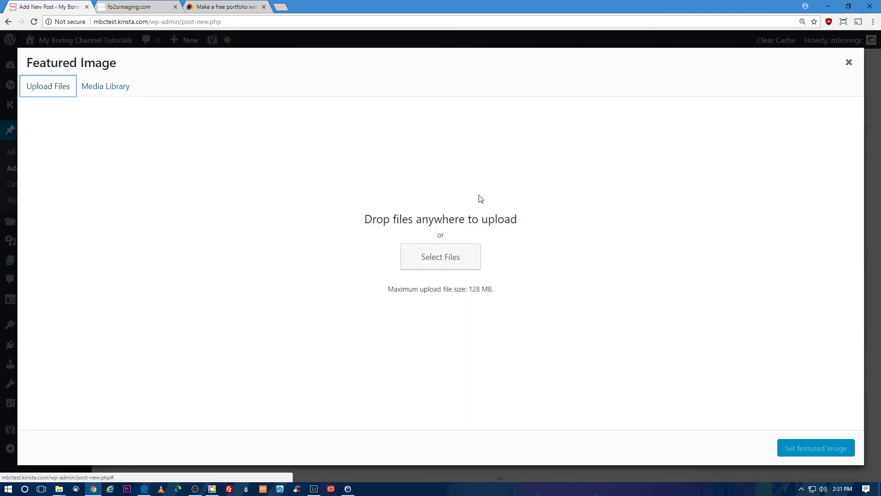
pyautogui.click(449, 269)
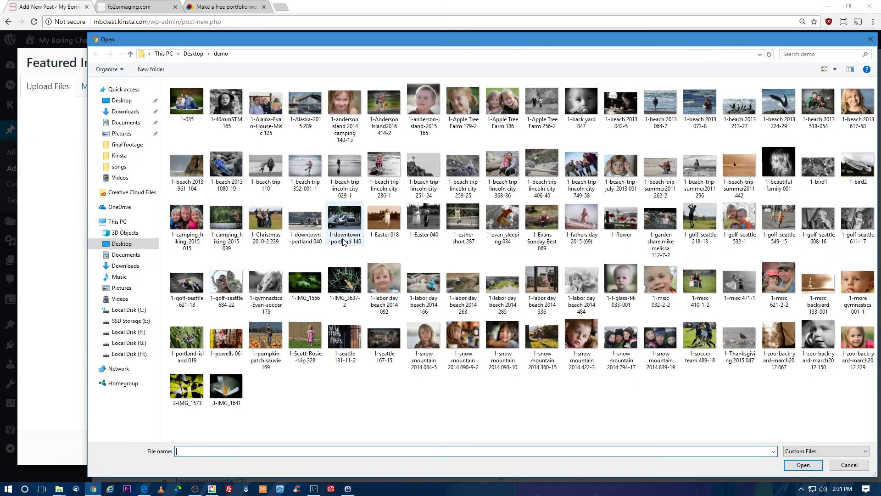
pyautogui.doubleClick(582, 102)
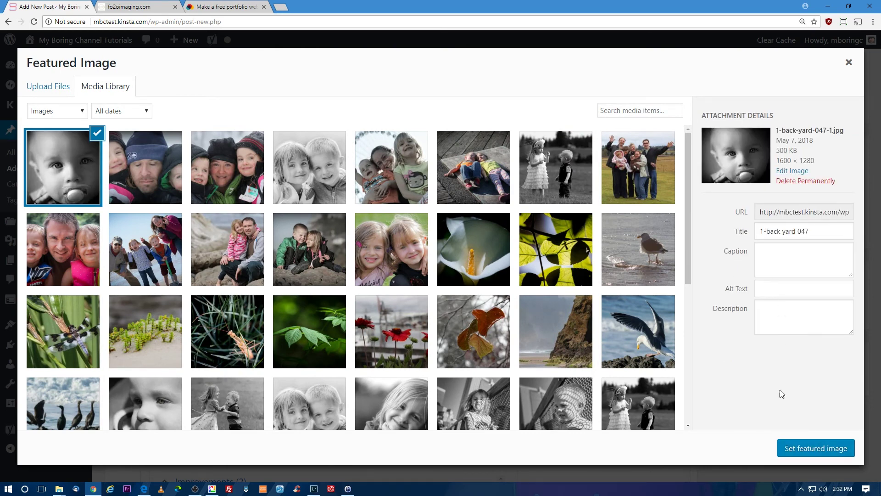
pyautogui.click(809, 448)
pyautogui.scroll(8, 826, 257)
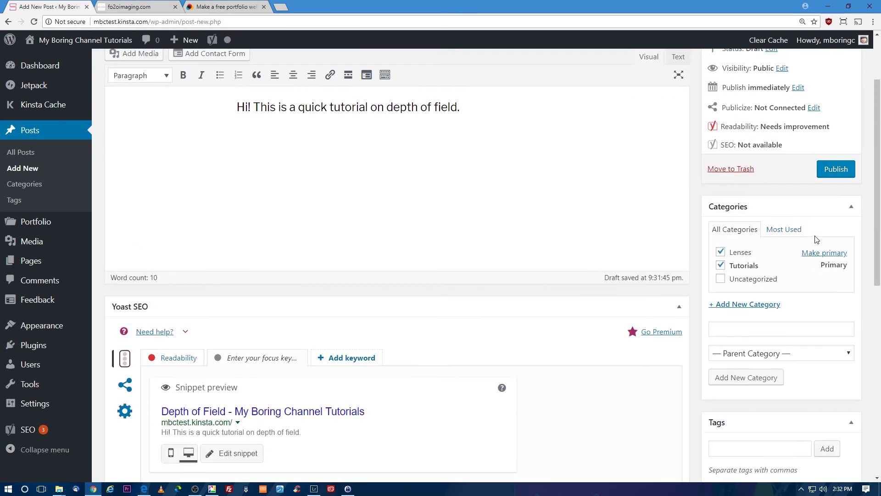
pyautogui.click(836, 262)
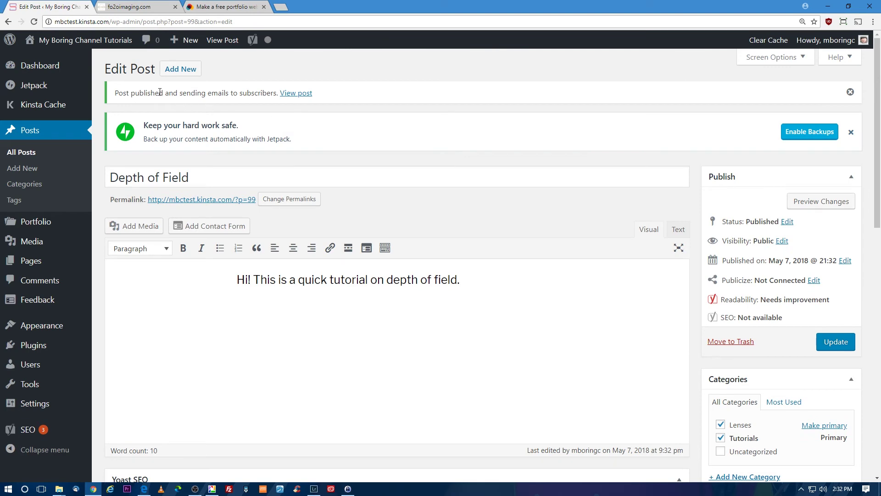
# Open the Depth of Field post from the site's Blog page and review its image, text, sharing buttons, tag and comment form
pyautogui.moveTo(90, 43)
pyautogui.click(70, 65)
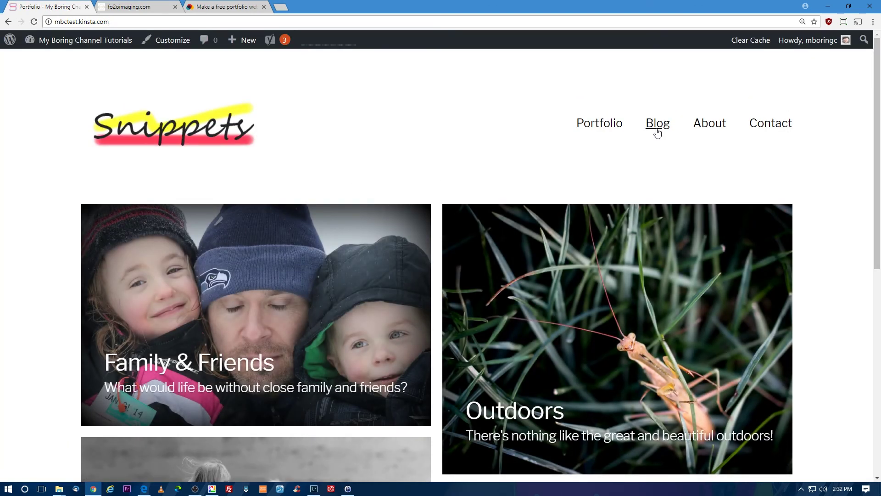
pyautogui.click(657, 132)
pyautogui.scroll(-3, 236, 225)
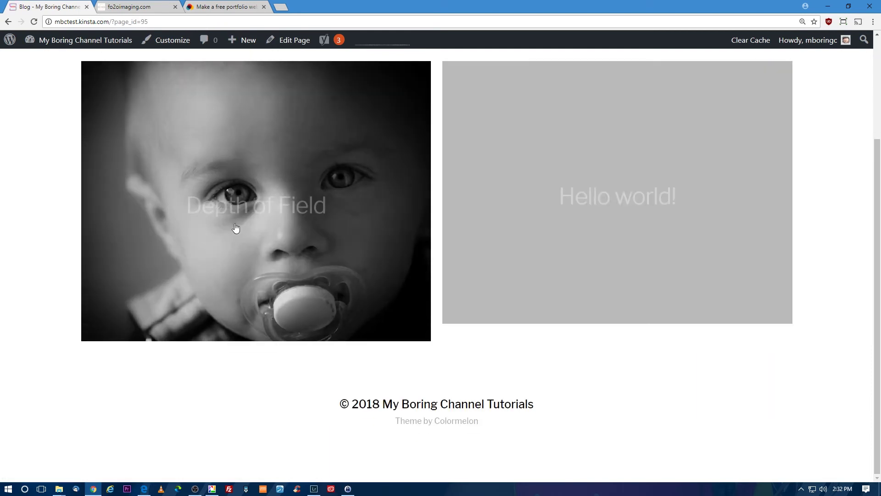
pyautogui.click(252, 206)
pyautogui.scroll(-10, 354, 236)
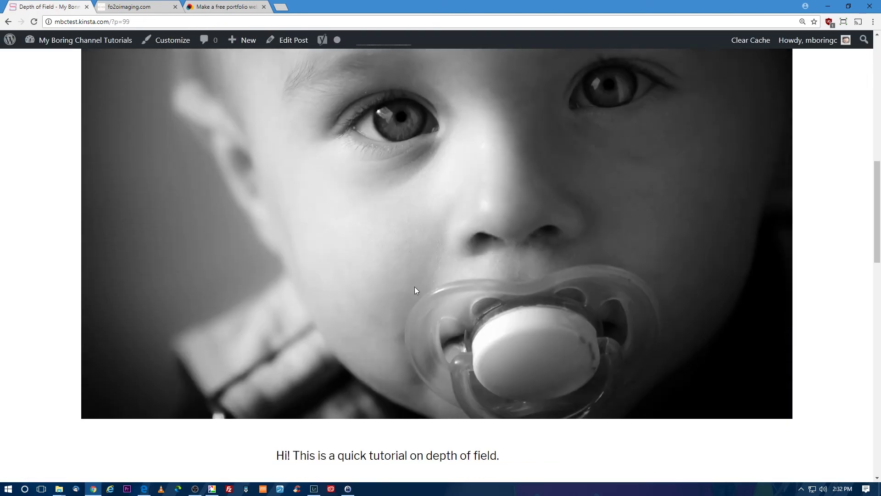
pyautogui.scroll(-3, 415, 287)
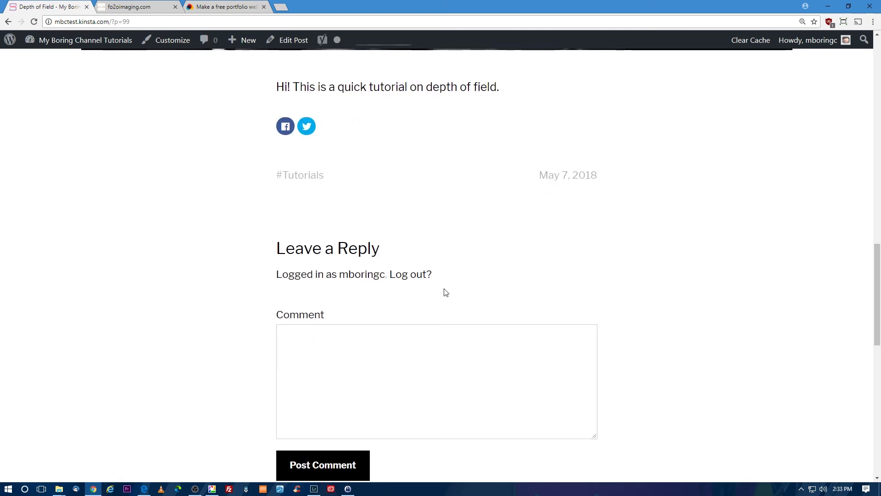
pyautogui.scroll(-2, 423, 346)
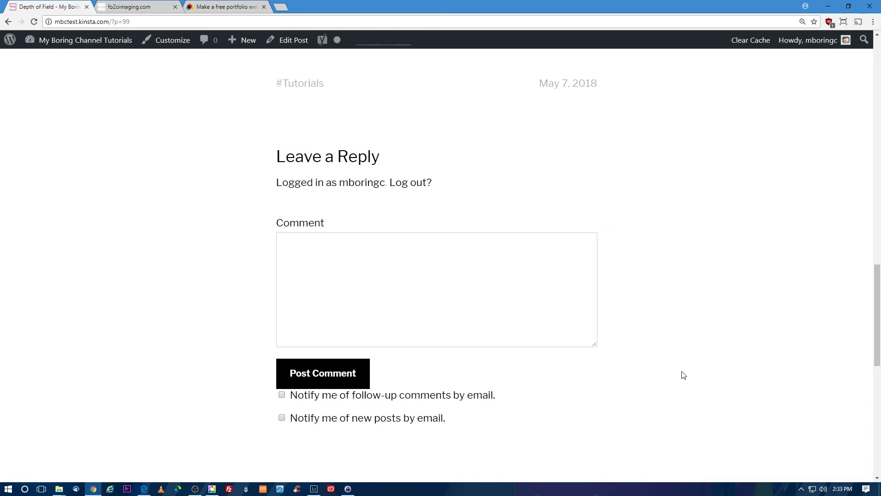
# Go from the Depth of Field post to the dashboard, then open the site's portfolio page and review the order of its entries
pyautogui.scroll(2, 798, 332)
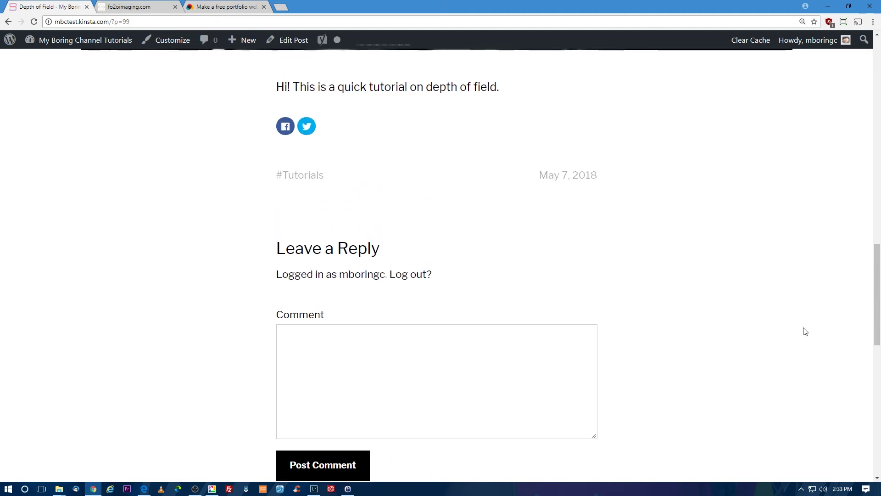
pyautogui.moveTo(879, 301); pyautogui.dragTo(875, 94)
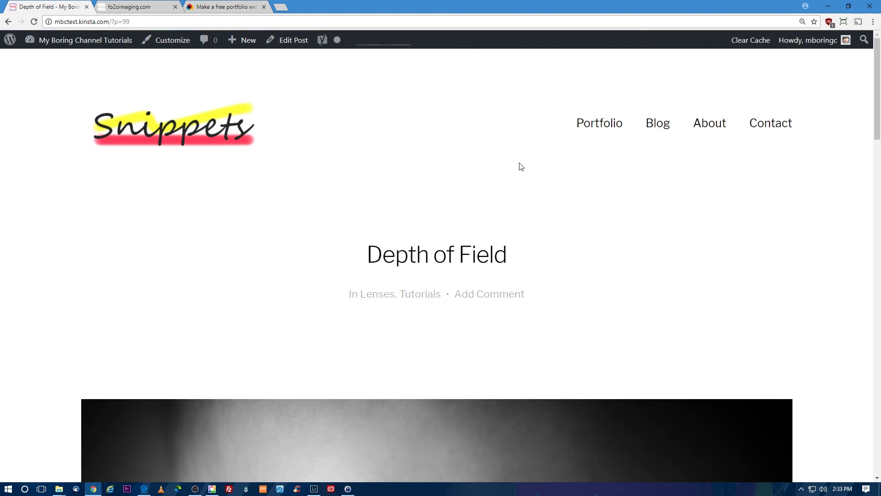
pyautogui.moveTo(77, 39)
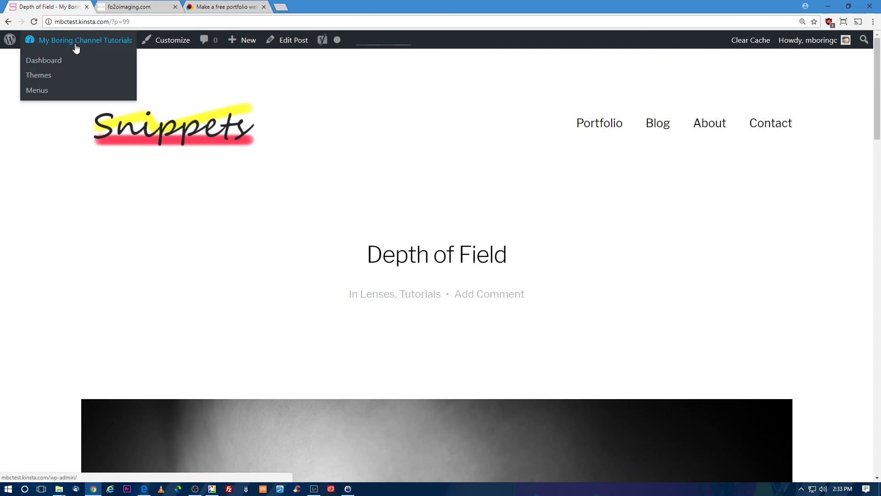
pyautogui.click(77, 41)
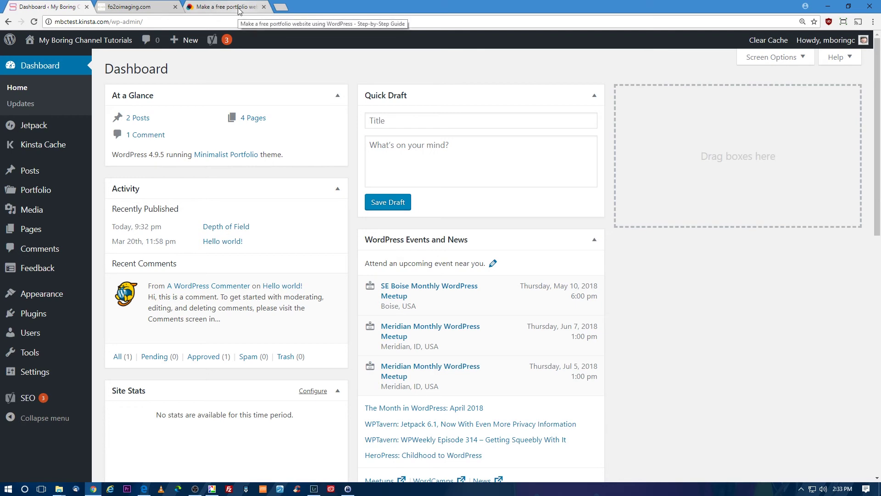
pyautogui.moveTo(64, 41)
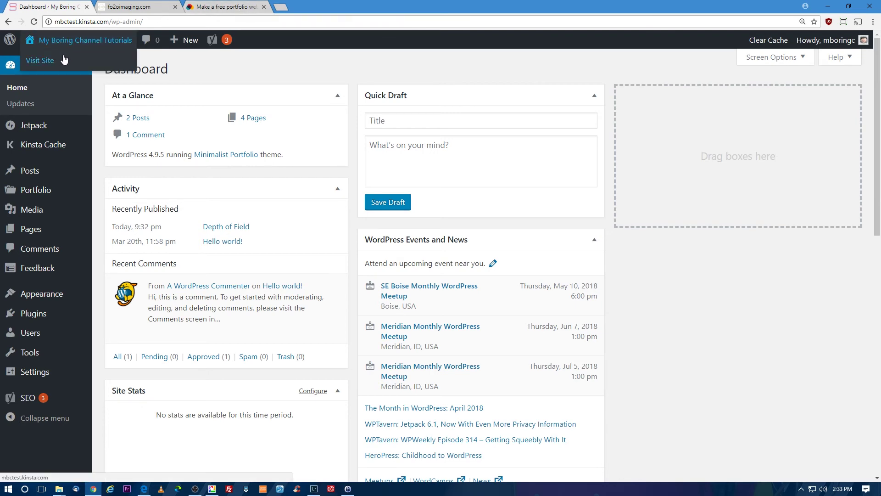
pyautogui.click(64, 60)
pyautogui.scroll(-7, 490, 265)
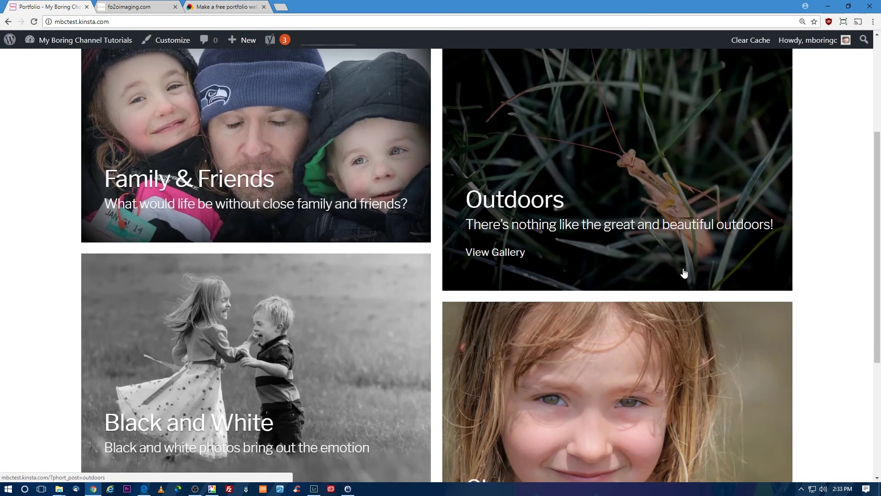
pyautogui.scroll(3, 689, 294)
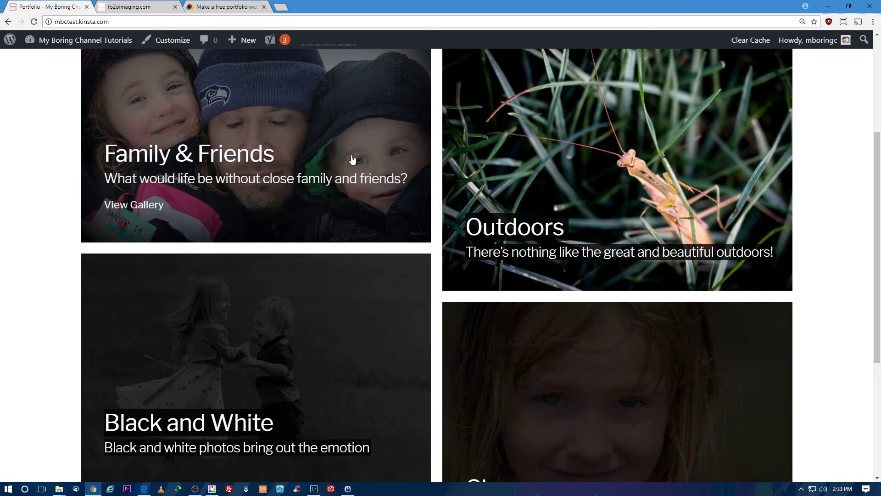
pyautogui.moveTo(877, 260); pyautogui.dragTo(869, 170)
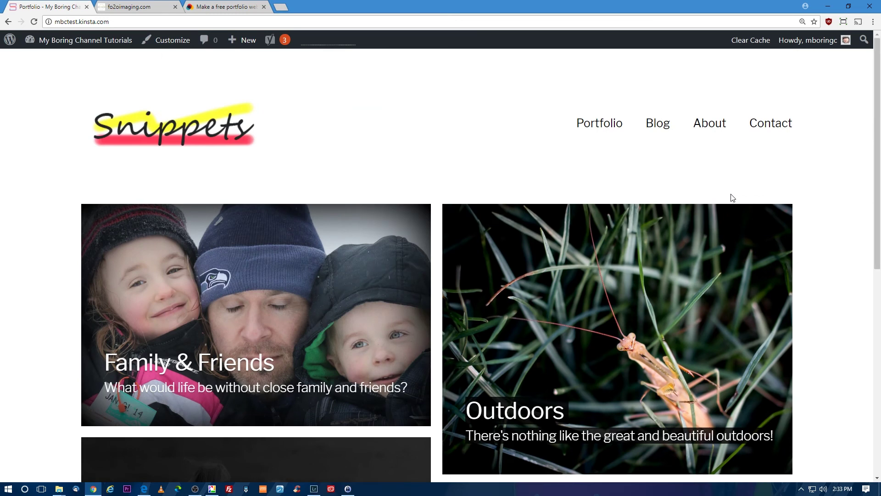
# Search for the plugin "post types order", then install and activate Post Types Order by Nsp Code
pyautogui.click(66, 67)
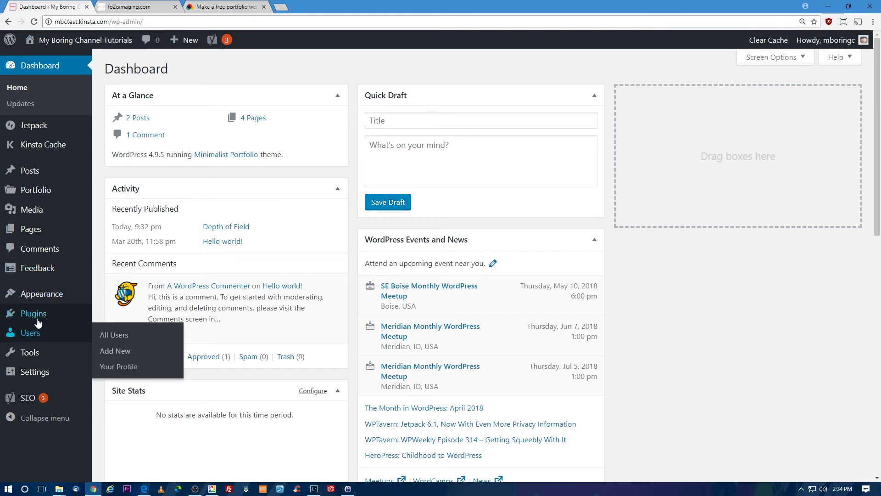
pyautogui.moveTo(37, 317)
pyautogui.click(109, 336)
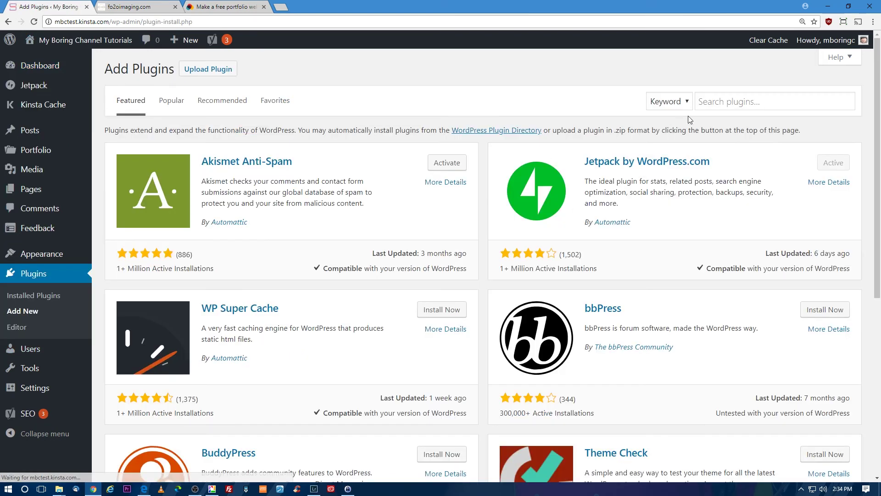
pyautogui.click(721, 93)
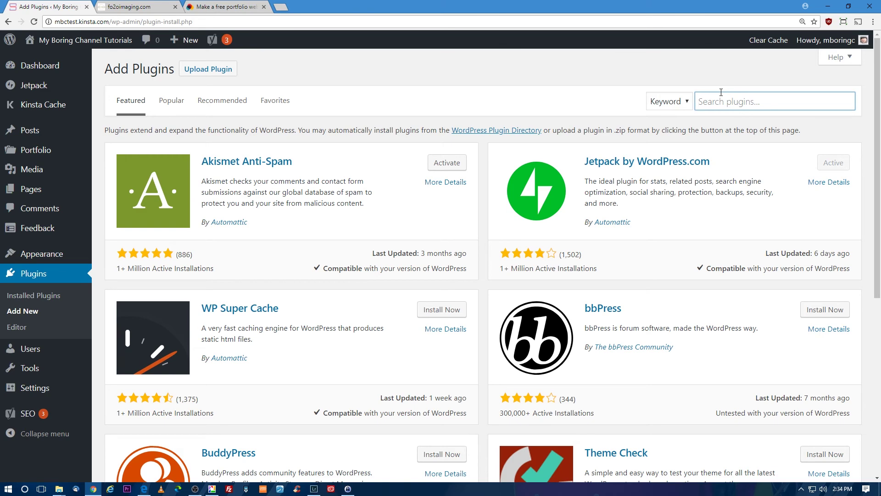
pyautogui.write('post types order')
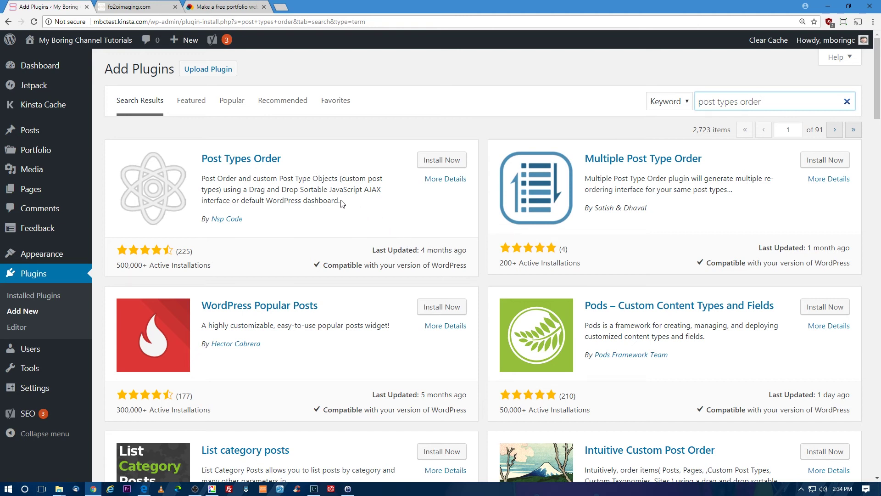
pyautogui.click(442, 160)
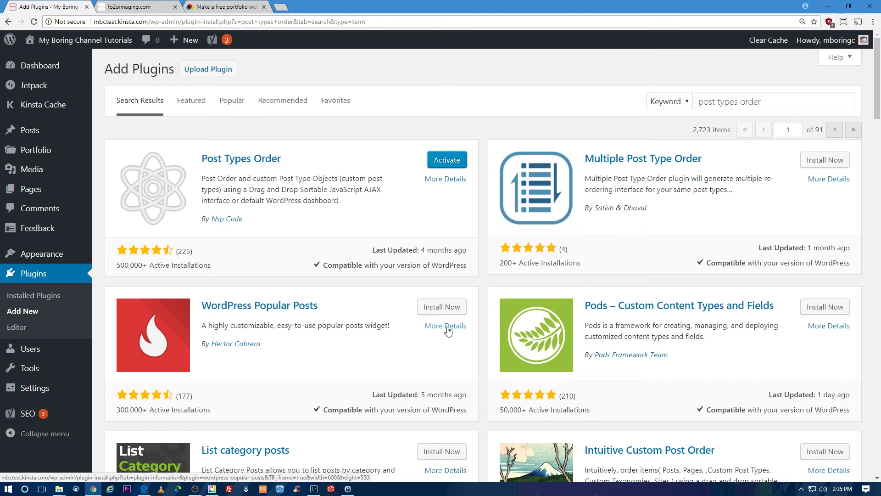
pyautogui.click(447, 163)
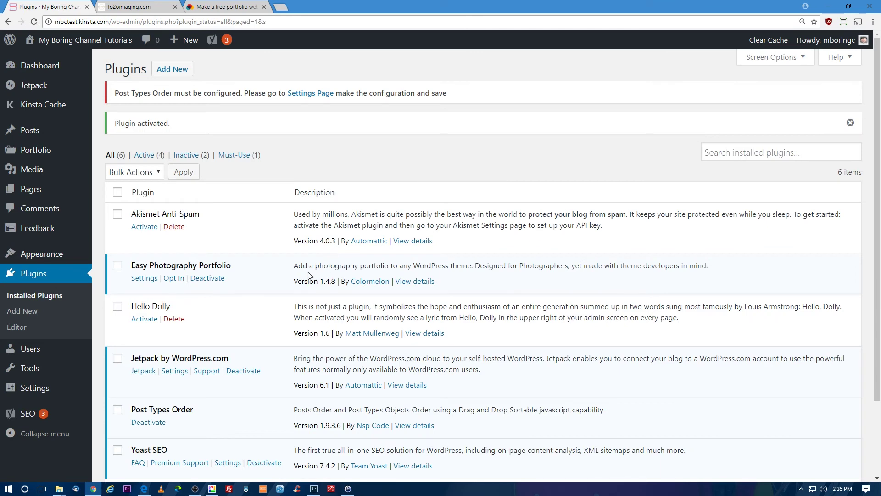
# Open the list of all portfolio entries and move Family & Friends down to third place, below Black and White
pyautogui.moveTo(80, 152)
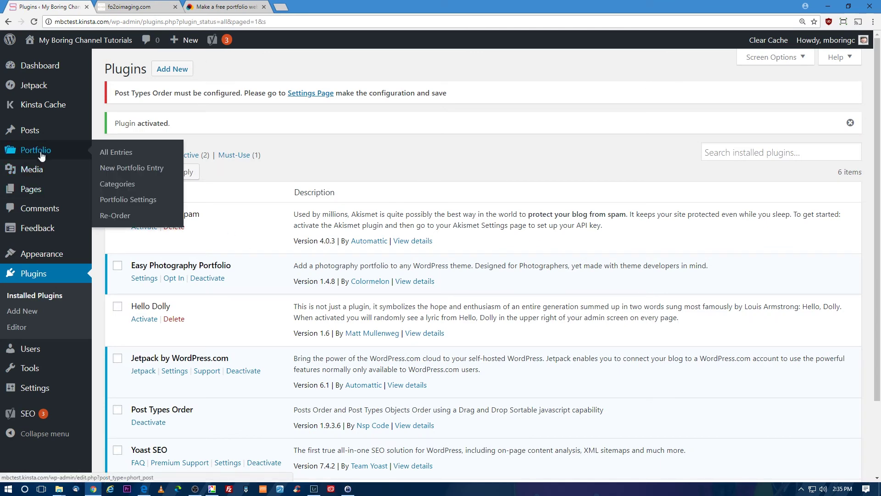
pyautogui.click(115, 151)
pyautogui.moveTo(272, 186); pyautogui.dragTo(277, 254)
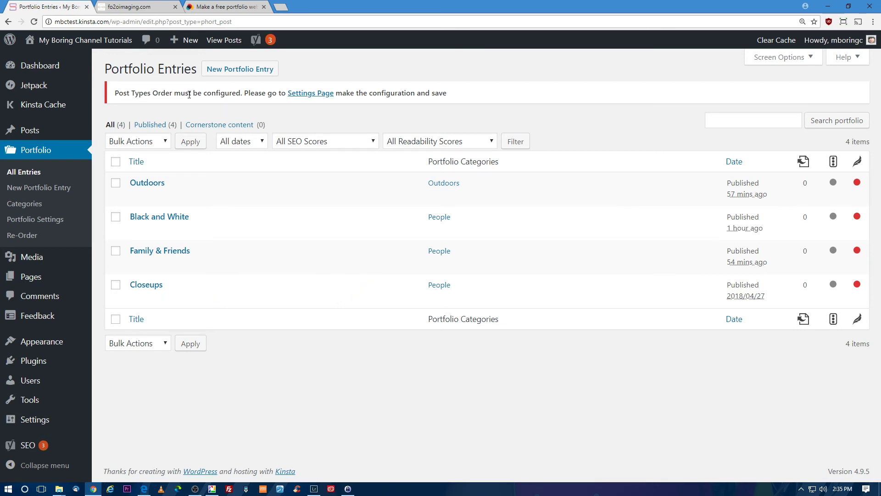
# Open the Post Types Order settings and save them with the default options
pyautogui.click(309, 95)
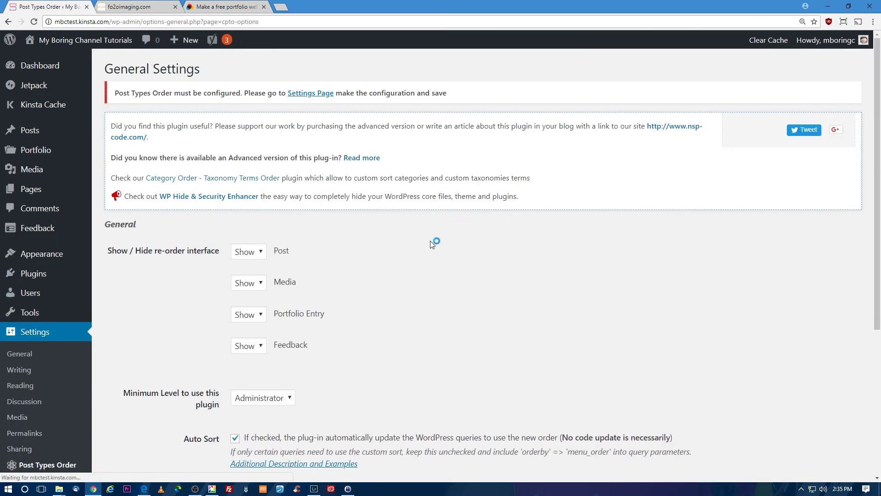
pyautogui.scroll(-4, 574, 316)
pyautogui.scroll(4, 574, 315)
pyautogui.scroll(-5, 502, 208)
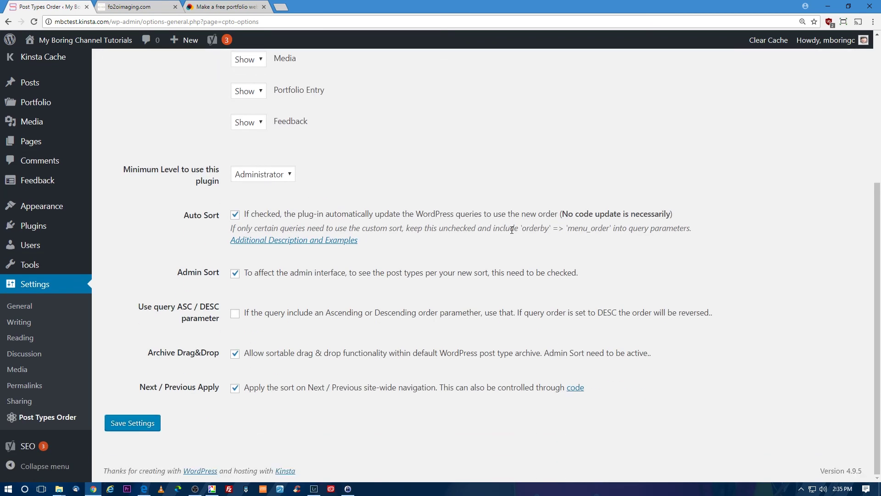
pyautogui.click(157, 420)
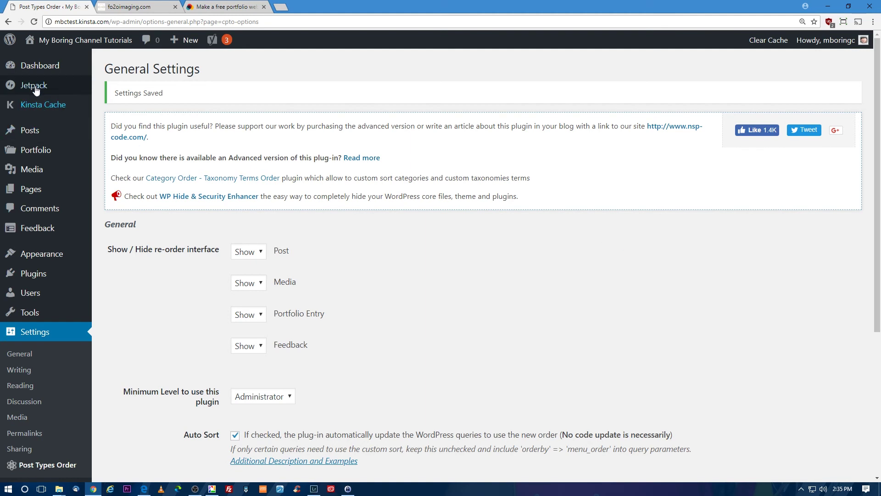
# Move the Closeups entry up to second place, below Outdoors, and check the order on the site's portfolio page
pyautogui.moveTo(30, 156)
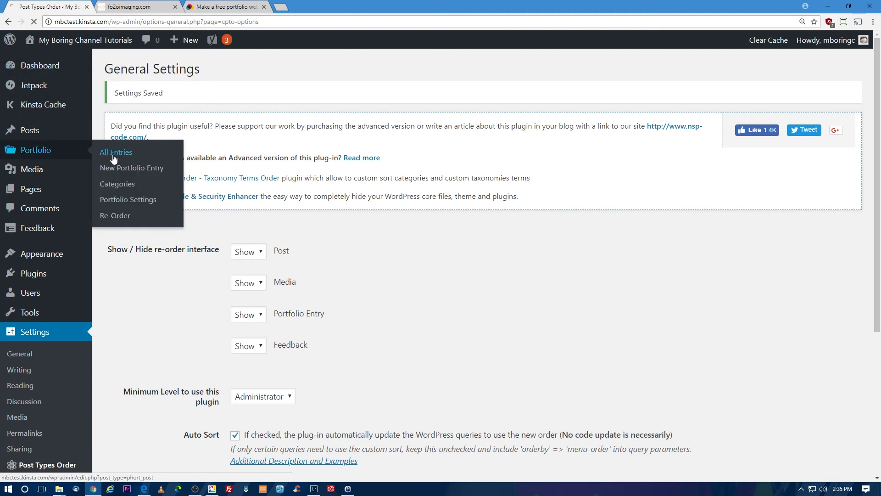
pyautogui.moveTo(293, 263); pyautogui.dragTo(391, 195)
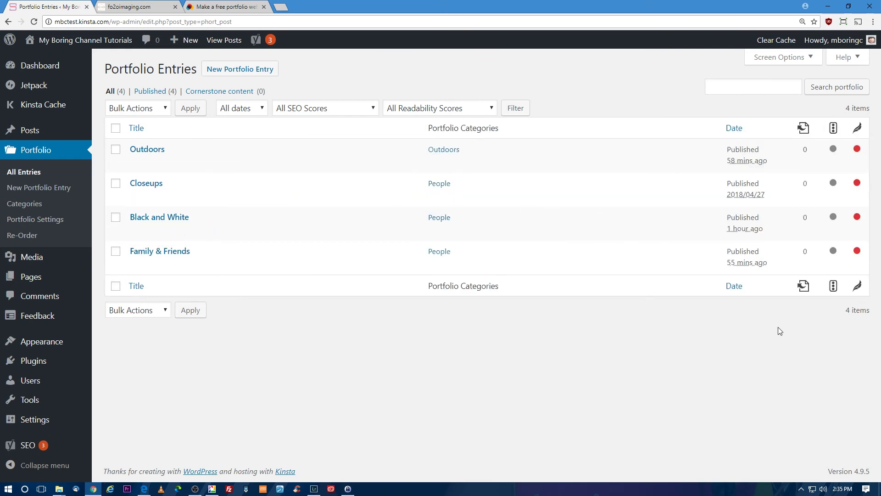
pyautogui.moveTo(80, 42)
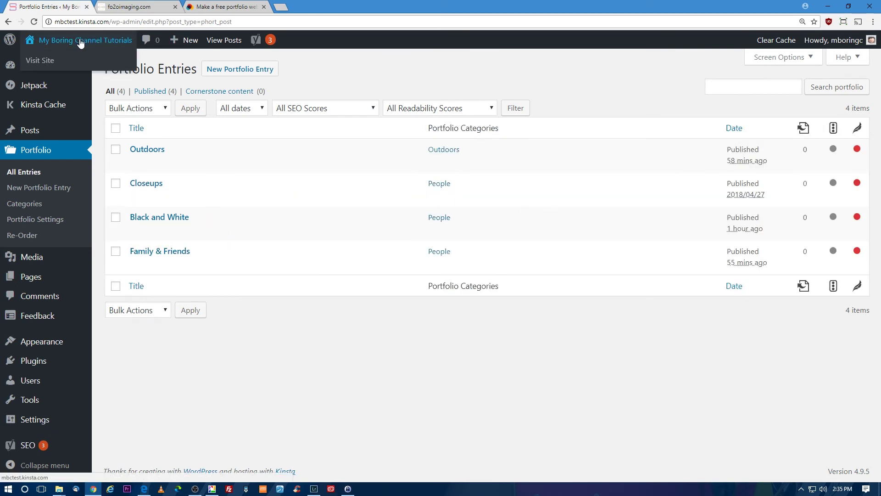
pyautogui.click(82, 61)
pyautogui.scroll(-3, 781, 252)
pyautogui.scroll(-5, 861, 243)
pyautogui.scroll(2, 859, 242)
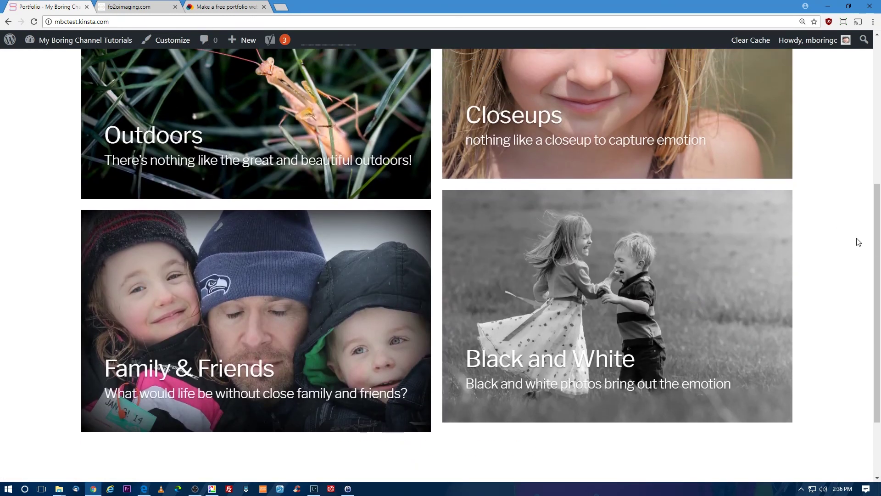
pyautogui.scroll(3, 858, 241)
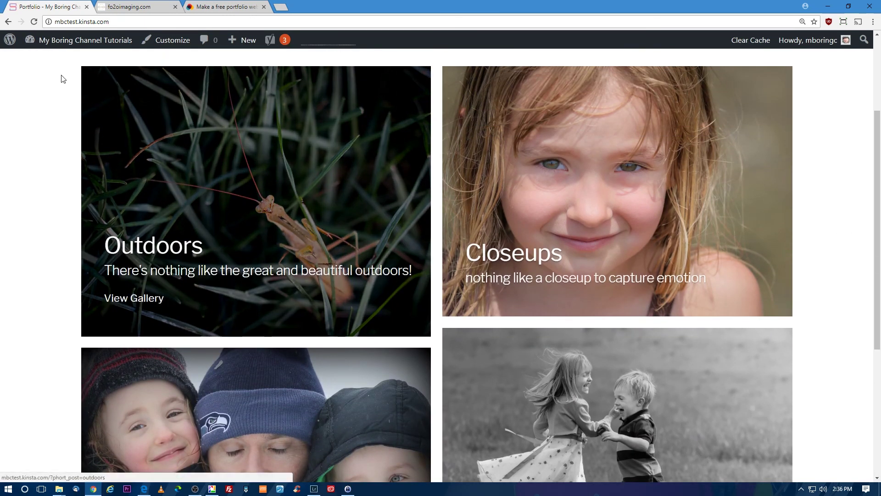
# Reopen the list of all portfolio entries from the dashboard and return to the site's portfolio page
pyautogui.moveTo(65, 41)
pyautogui.click(60, 59)
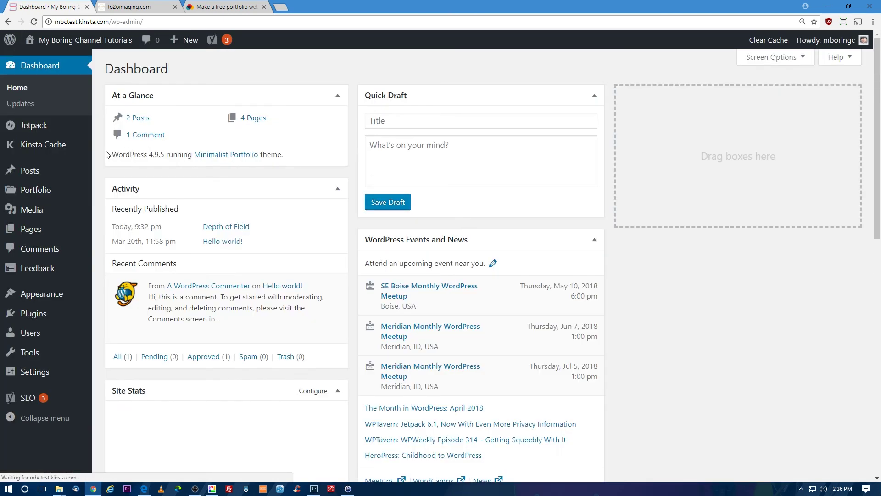
pyautogui.moveTo(53, 190)
pyautogui.click(112, 192)
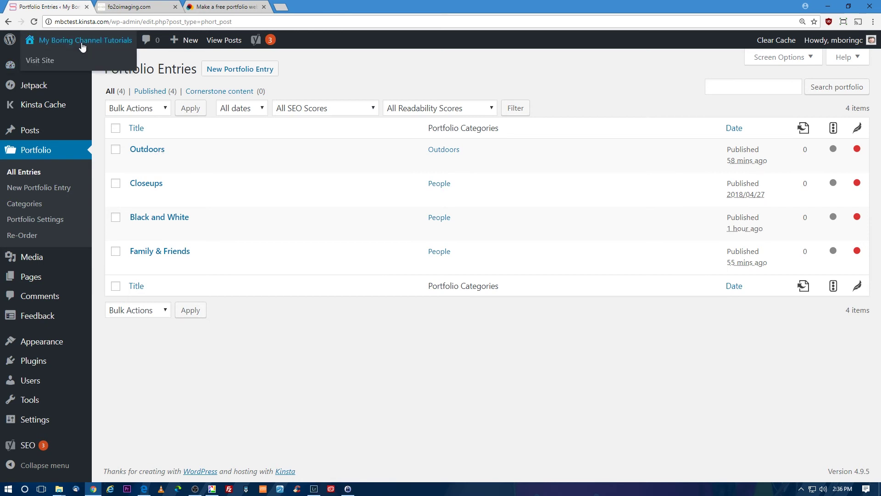
pyautogui.click(89, 67)
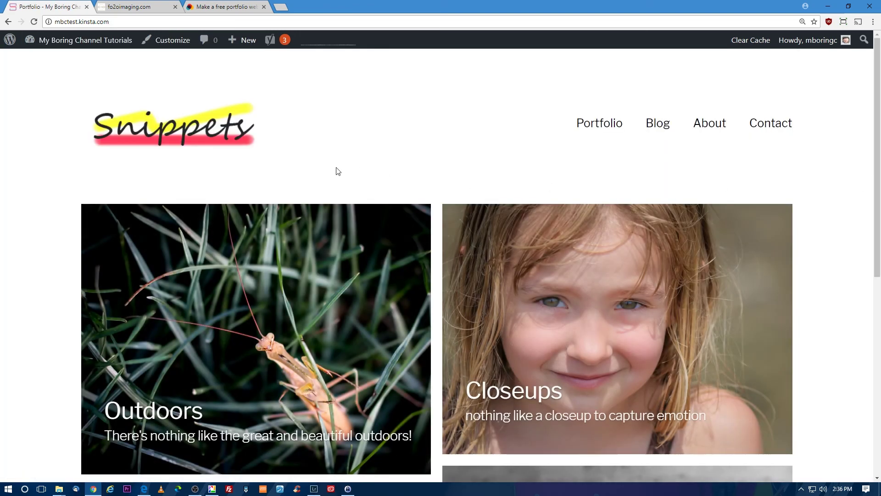
pyautogui.moveTo(877, 185); pyautogui.dragTo(876, 152)
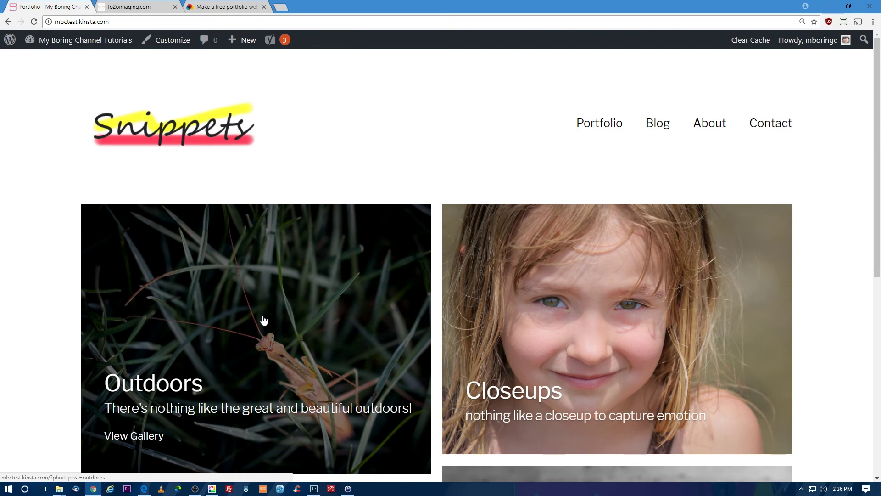
# Open the Outdoors gallery from the portfolio page and look through its photos
pyautogui.click(264, 320)
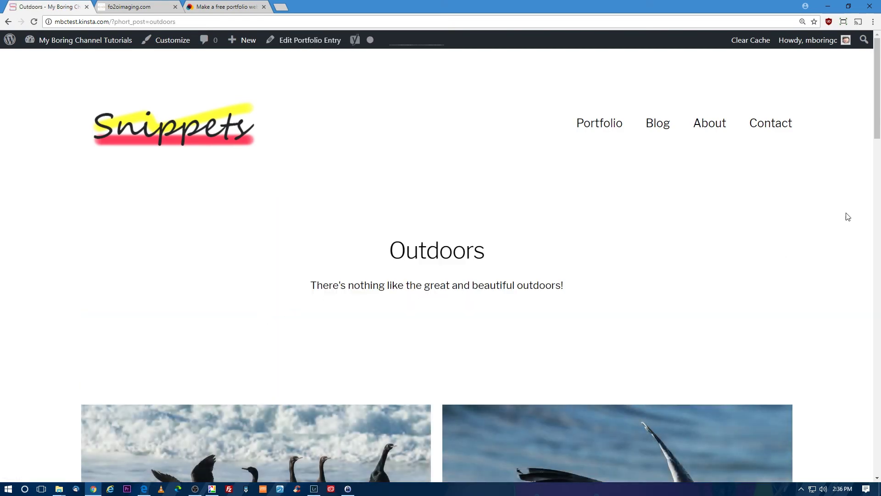
pyautogui.scroll(-3, 835, 223)
pyautogui.scroll(-5, 835, 222)
pyautogui.moveTo(877, 207)
pyautogui.mouseDown()
pyautogui.moveTo(875, 339)
pyautogui.moveTo(862, 200)
pyautogui.mouseUp()
pyautogui.scroll(15, 861, 200)
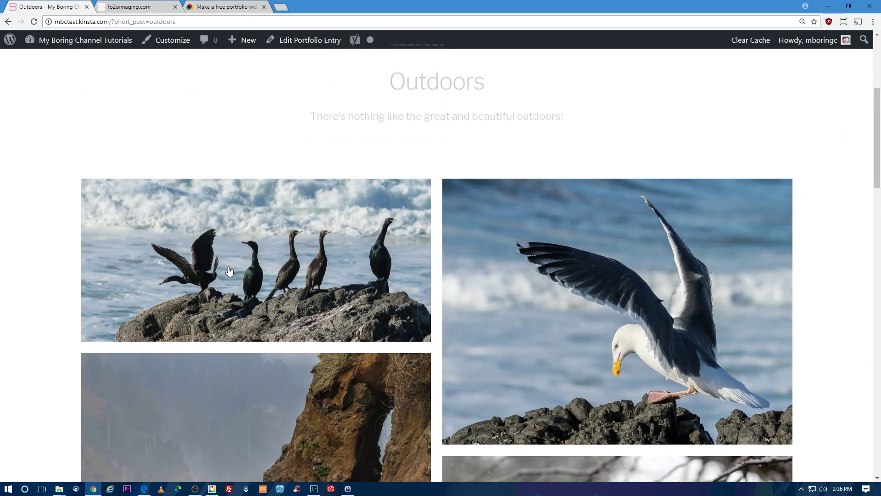
# Open the photo of the five cormorants in the Outdoors gallery at large size and page forward to the fourth photo
pyautogui.click(402, 263)
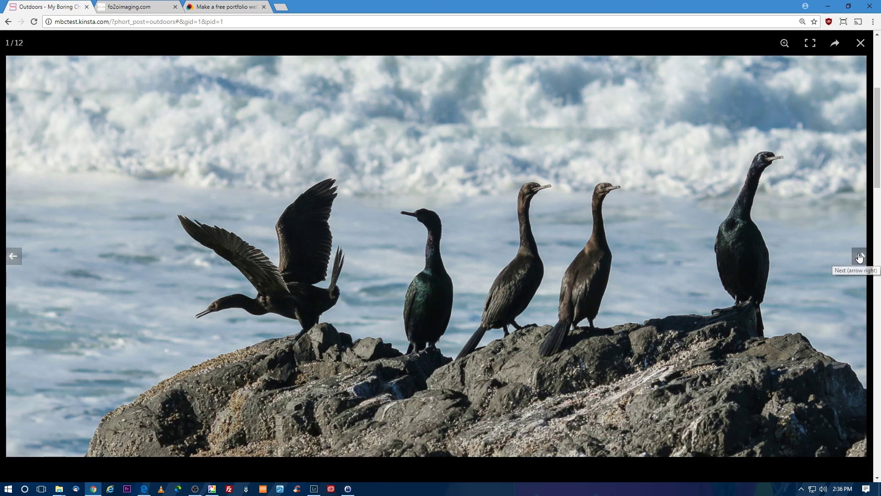
pyautogui.click(860, 257)
pyautogui.click(860, 258)
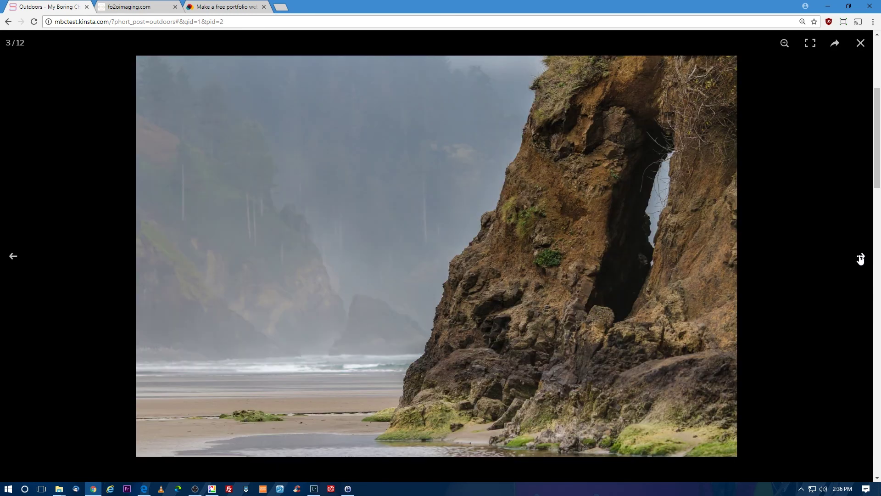
pyautogui.click(861, 258)
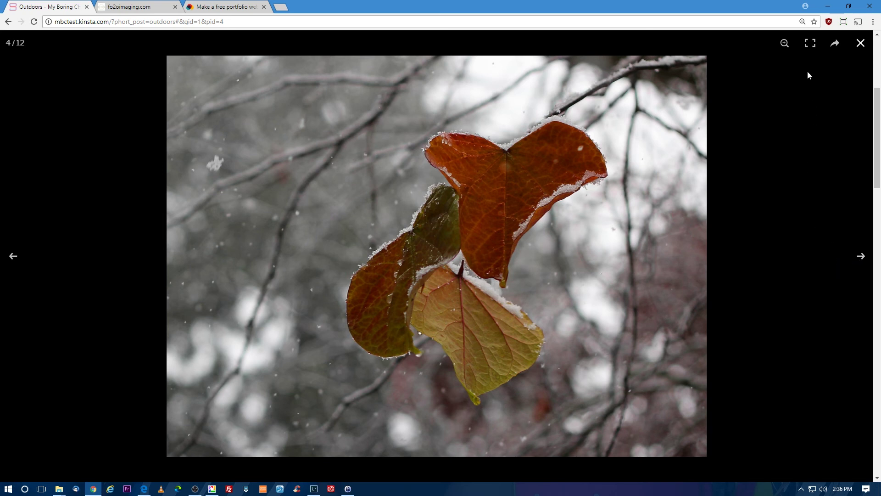
# View the Outdoors photos in full screen and page forward to the eighth one
pyautogui.click(810, 42)
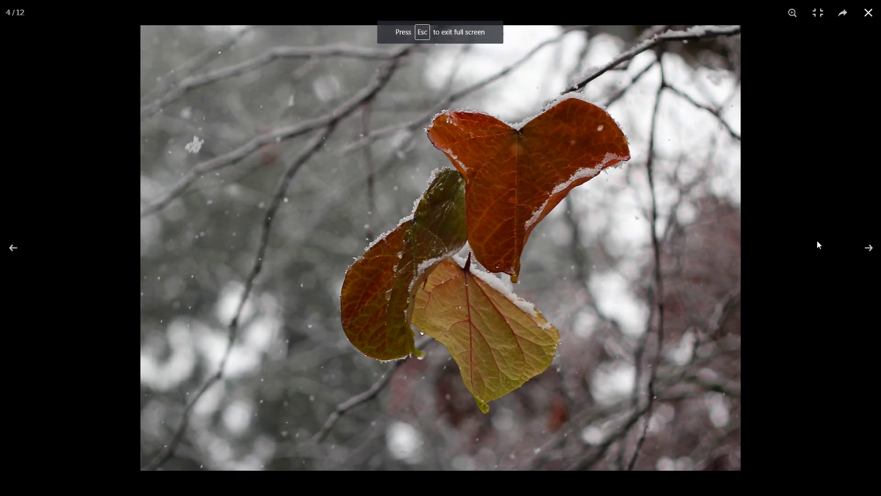
pyautogui.click(871, 250)
pyautogui.click(870, 250)
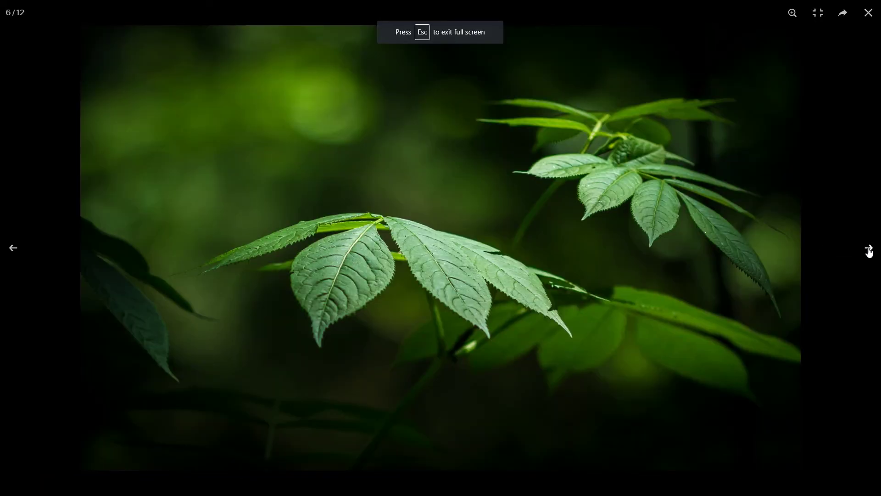
pyautogui.click(870, 252)
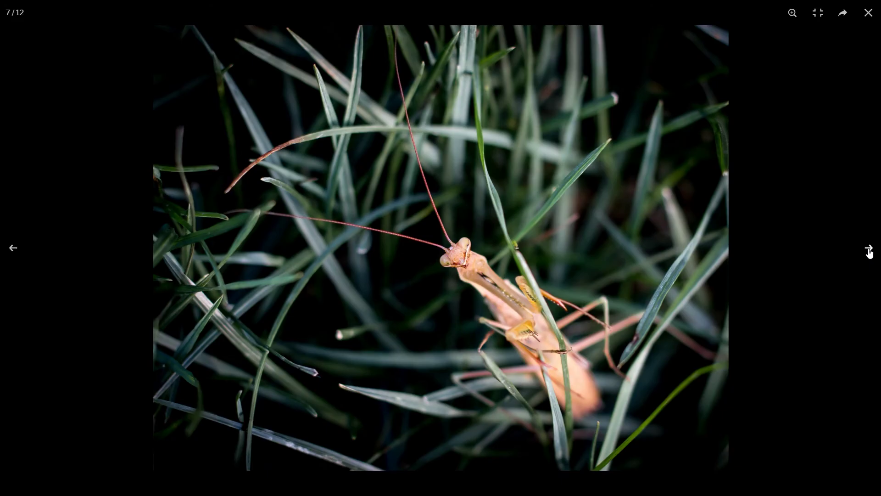
pyautogui.click(870, 250)
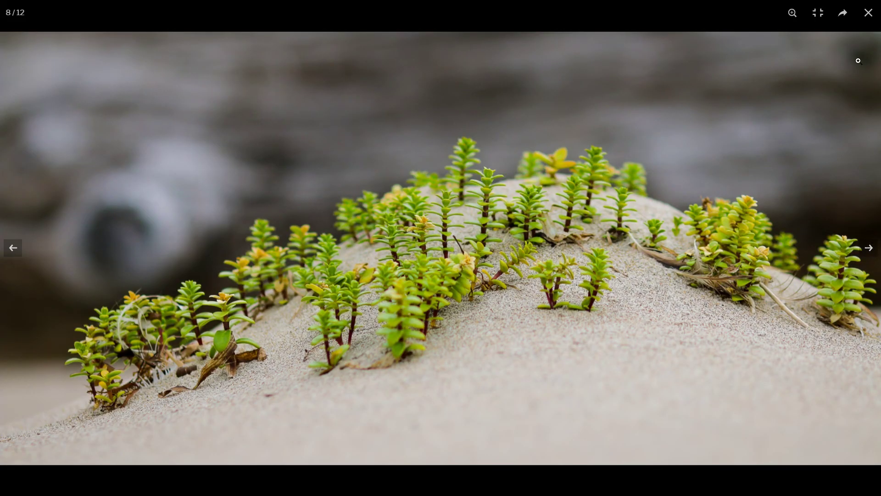
# Close the photo viewer and return to the site's portfolio home page
pyautogui.click(869, 14)
pyautogui.scroll(4, 837, 238)
pyautogui.click(206, 147)
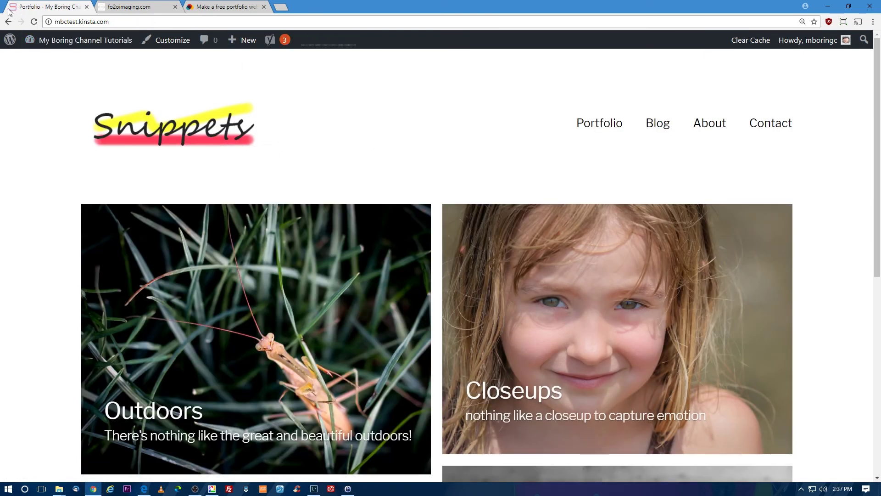
# Review the site's Blog, About and Contact pages, looking over the About Us content and the contact form
pyautogui.click(657, 132)
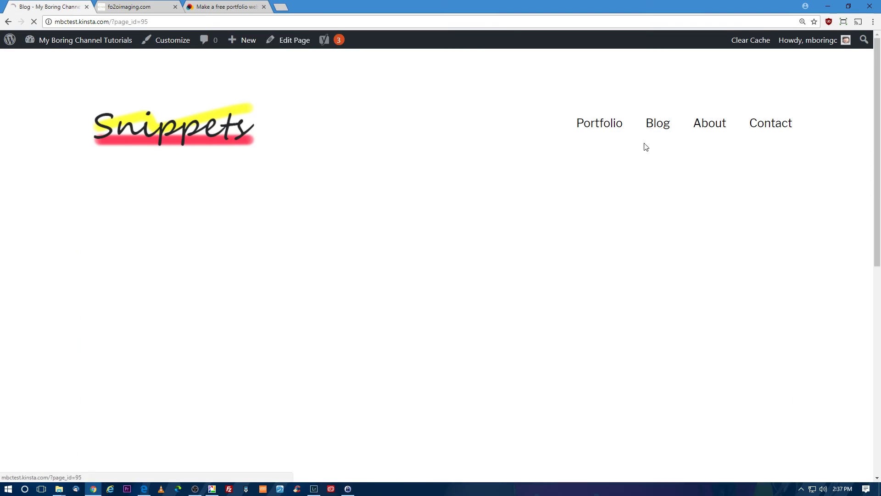
pyautogui.click(706, 132)
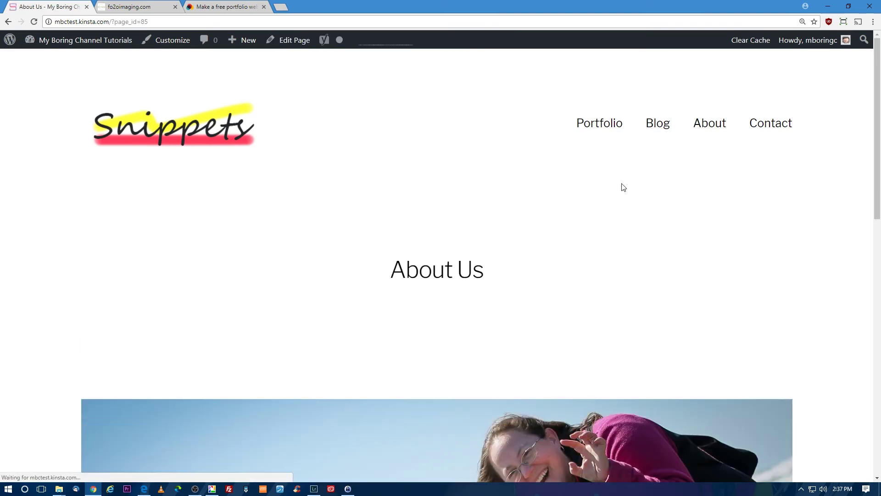
pyautogui.scroll(-5, 630, 180)
pyautogui.scroll(5, 630, 180)
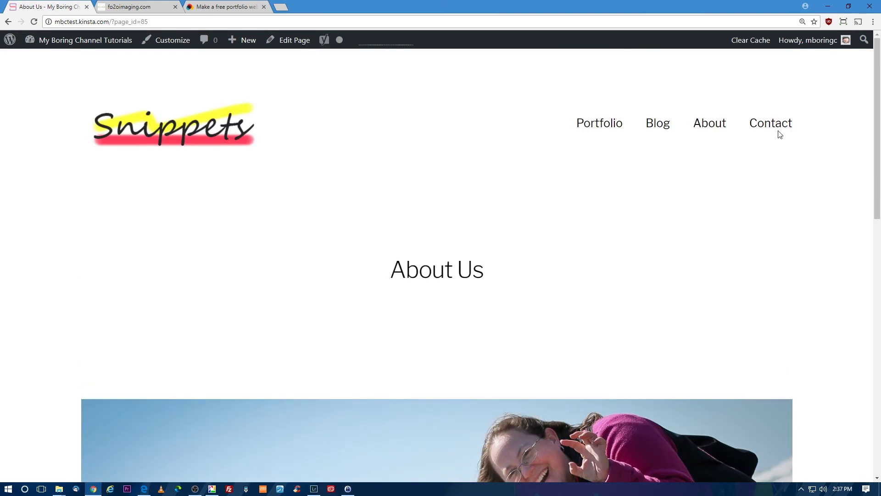
pyautogui.click(777, 130)
pyautogui.scroll(-8, 551, 234)
pyautogui.scroll(8, 566, 236)
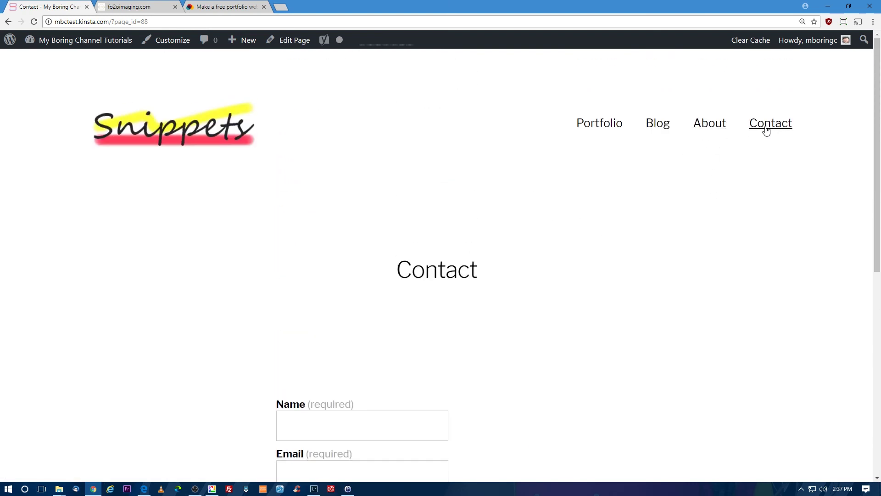
# Open the Depth of Field post from the blog, look through it and return to the portfolio home page
pyautogui.click(657, 126)
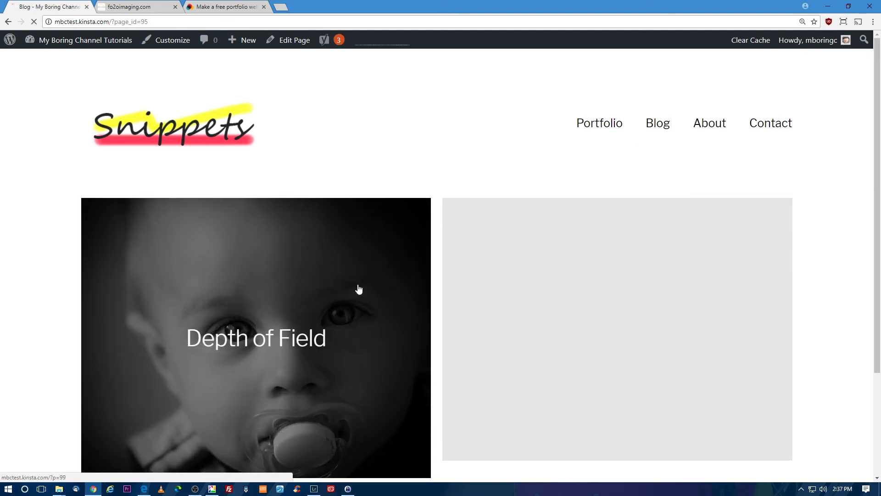
pyautogui.click(360, 293)
pyautogui.scroll(-8, 606, 281)
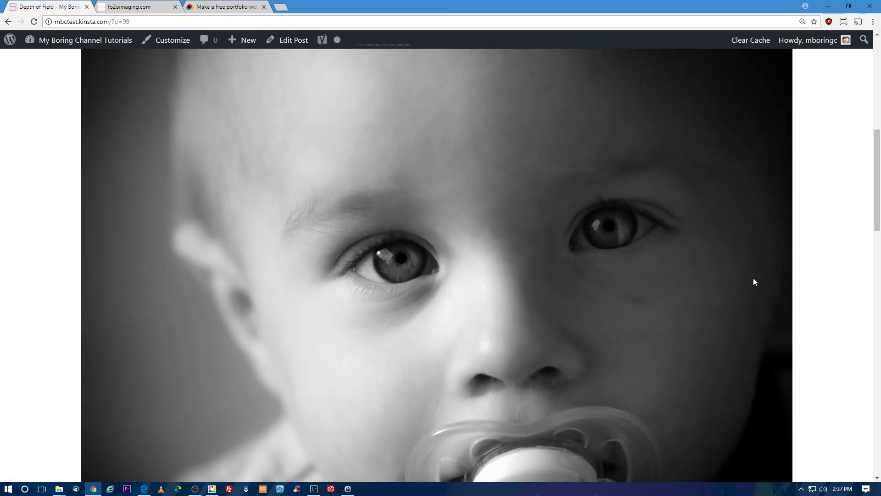
pyautogui.moveTo(877, 223); pyautogui.dragTo(830, 94)
pyautogui.click(173, 142)
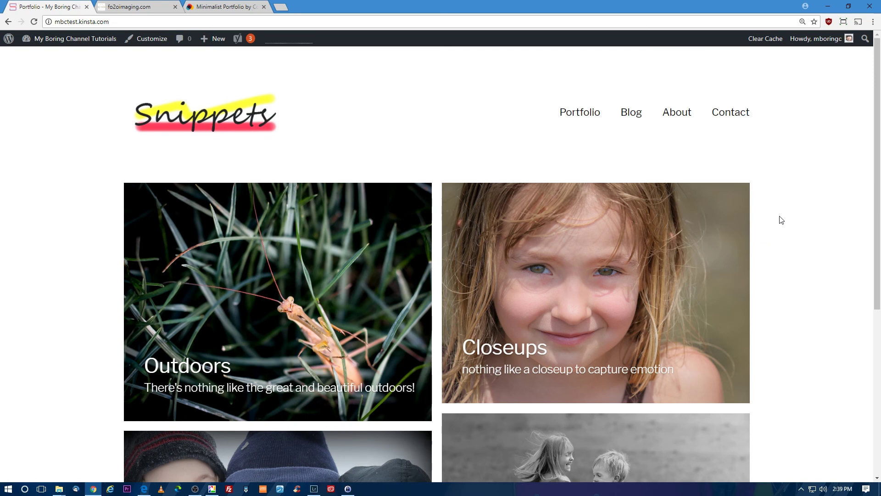
# Switch to the fo2oimaging.com example site and look through its Themed Photoshoots gallery
pyautogui.moveTo(879, 178); pyautogui.dragTo(849, 153)
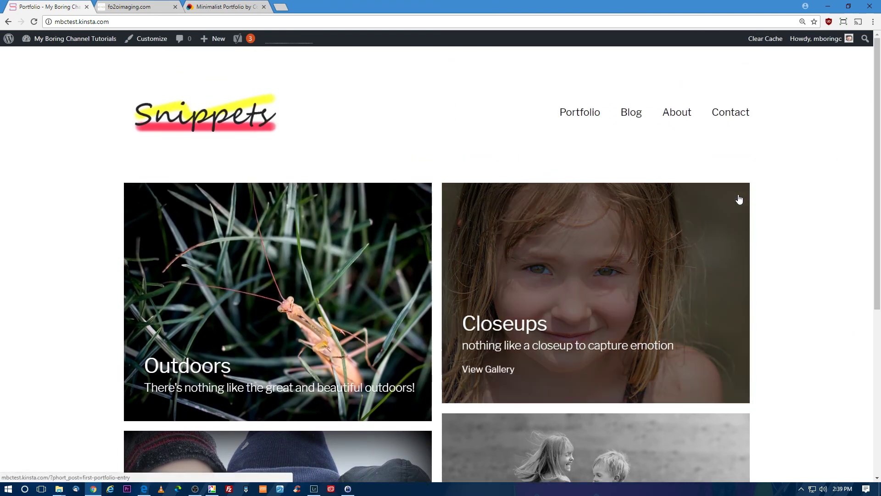
pyautogui.click(131, 7)
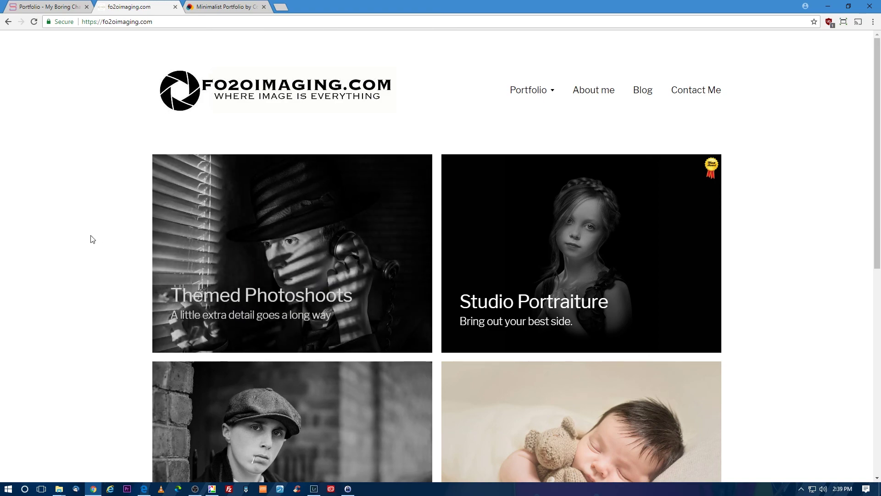
pyautogui.click(287, 254)
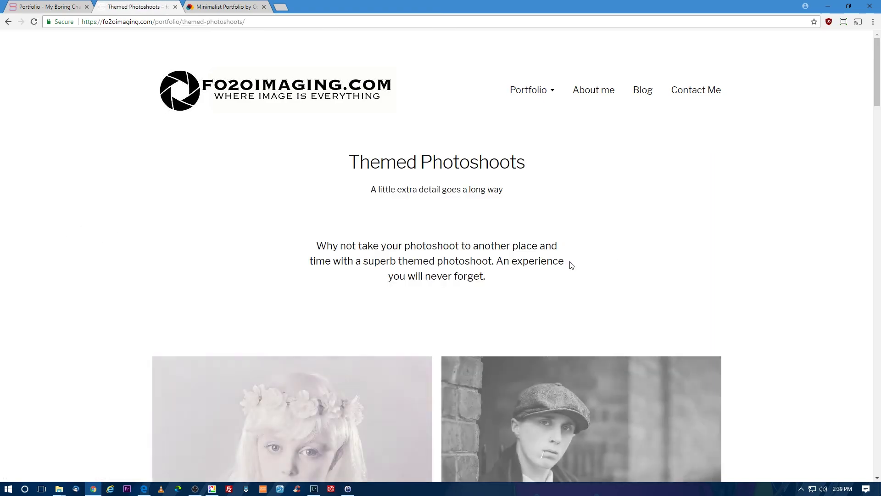
pyautogui.scroll(-2, 718, 260)
pyautogui.scroll(-20, 804, 256)
pyautogui.scroll(5, 817, 305)
pyautogui.scroll(4, 804, 250)
pyautogui.scroll(-1, 820, 301)
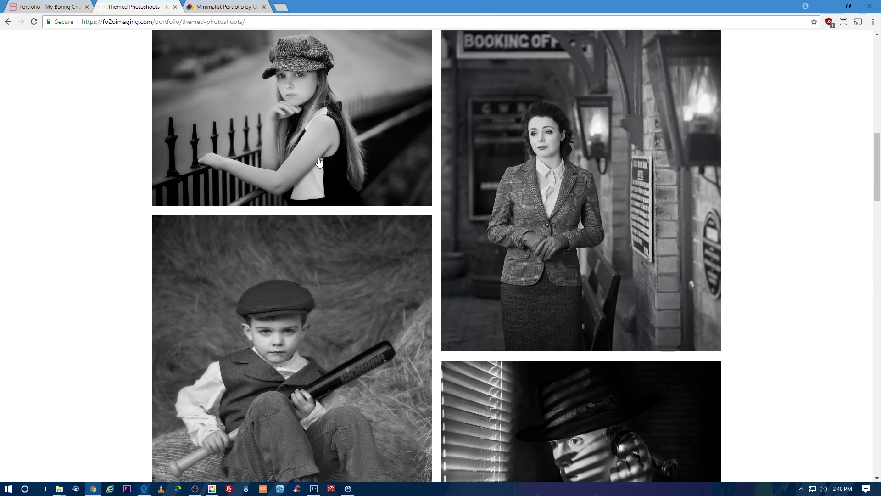
# View the photo of the girl by the fence at large size, page forward through the following photos and close the viewer
pyautogui.click(319, 161)
pyautogui.click(864, 257)
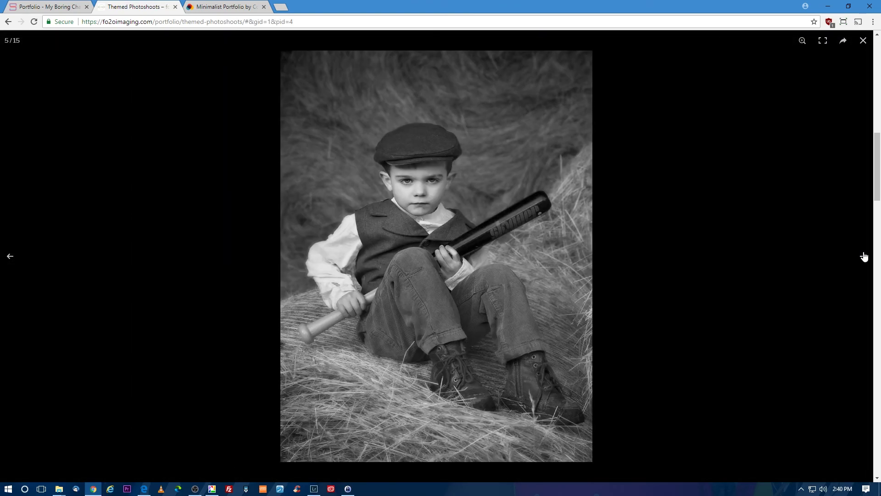
pyautogui.click(864, 256)
pyautogui.click(863, 41)
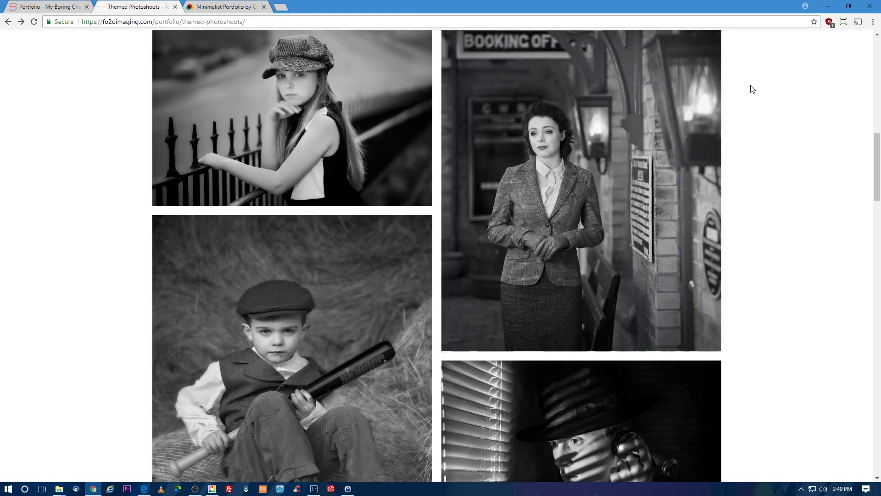
pyautogui.scroll(10, 796, 201)
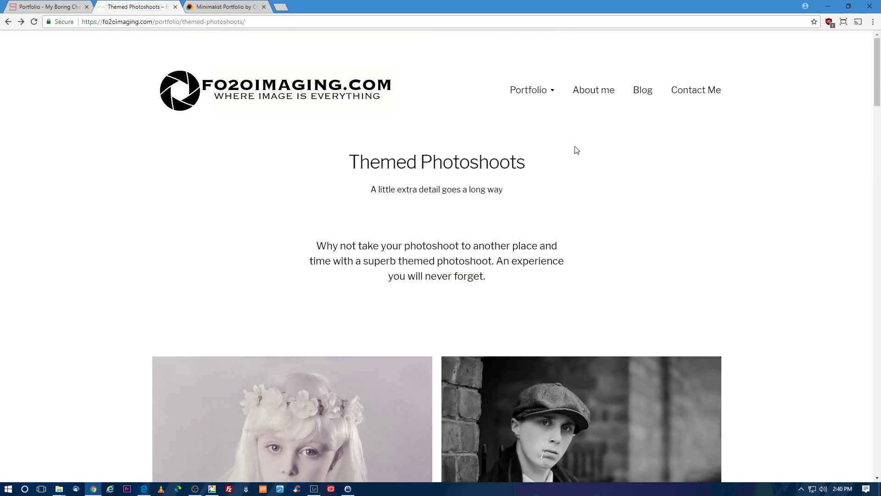
# Open the Pets and Themed portfolio categories of the example site
pyautogui.moveTo(535, 91)
pyautogui.click(542, 192)
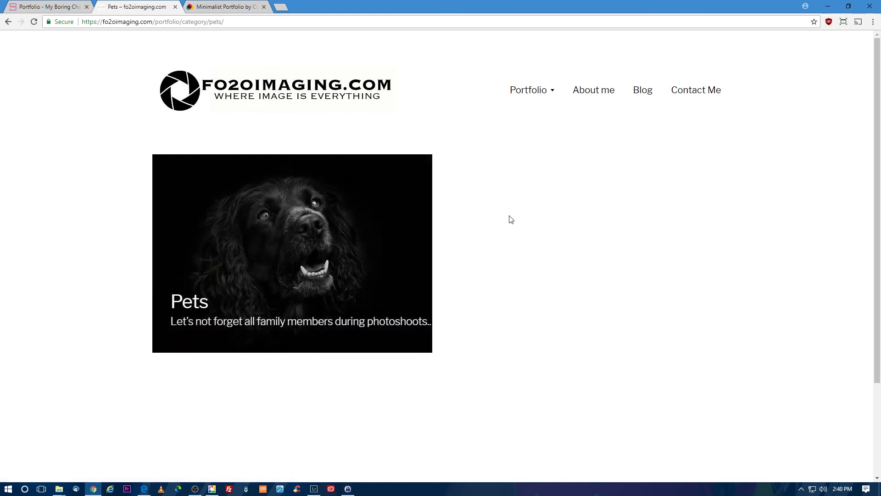
pyautogui.click(543, 151)
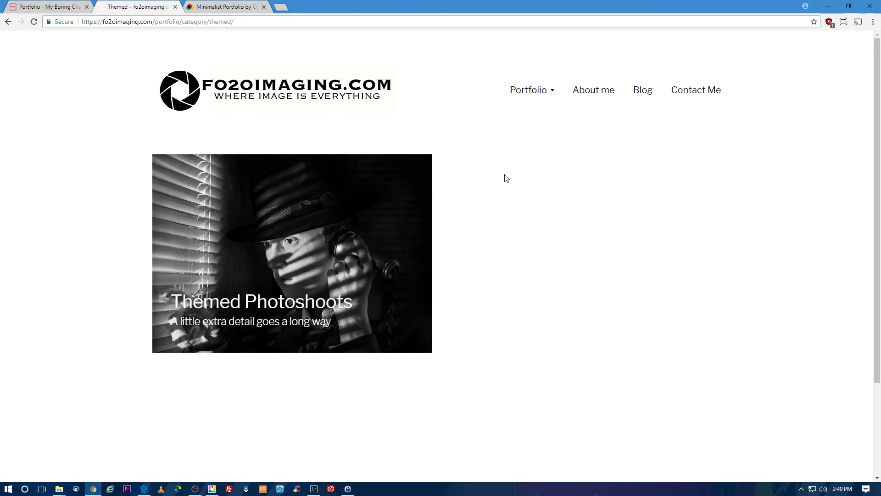
# Look over the example site's About me and Contact Me pages
pyautogui.click(596, 92)
pyautogui.scroll(-2, 826, 170)
pyautogui.moveTo(877, 139); pyautogui.dragTo(854, 73)
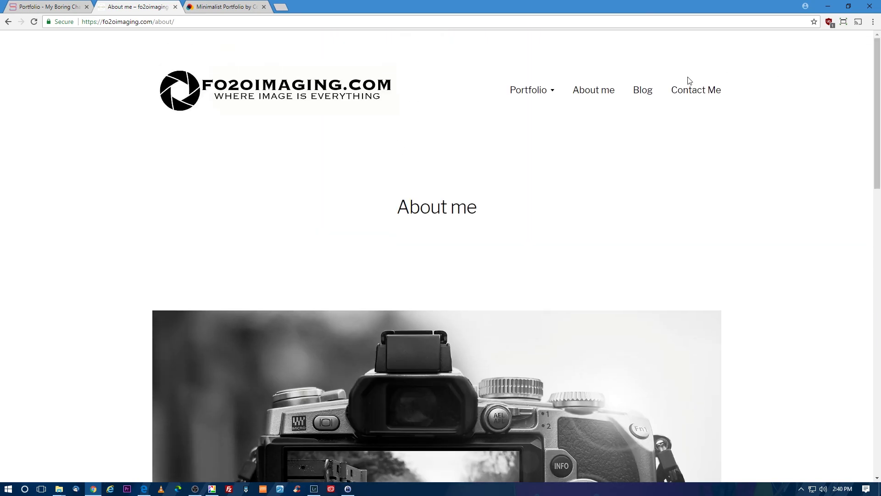
pyautogui.click(689, 91)
pyautogui.scroll(-10, 710, 163)
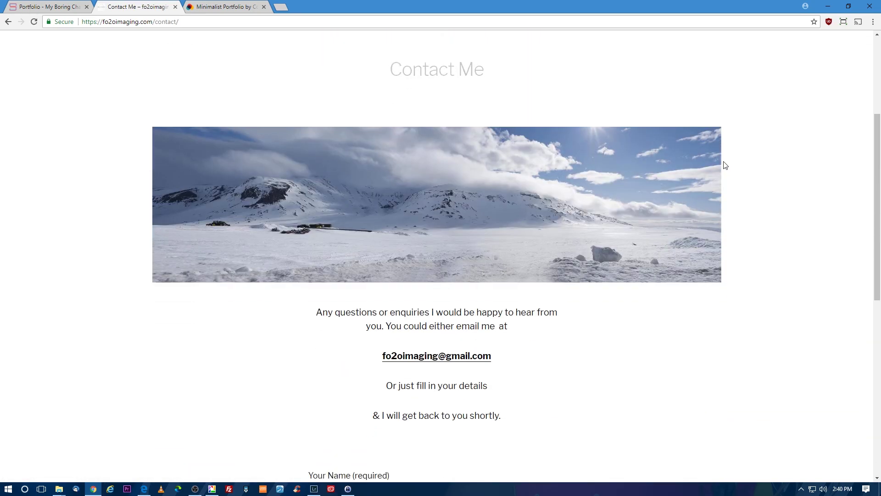
pyautogui.scroll(10, 749, 161)
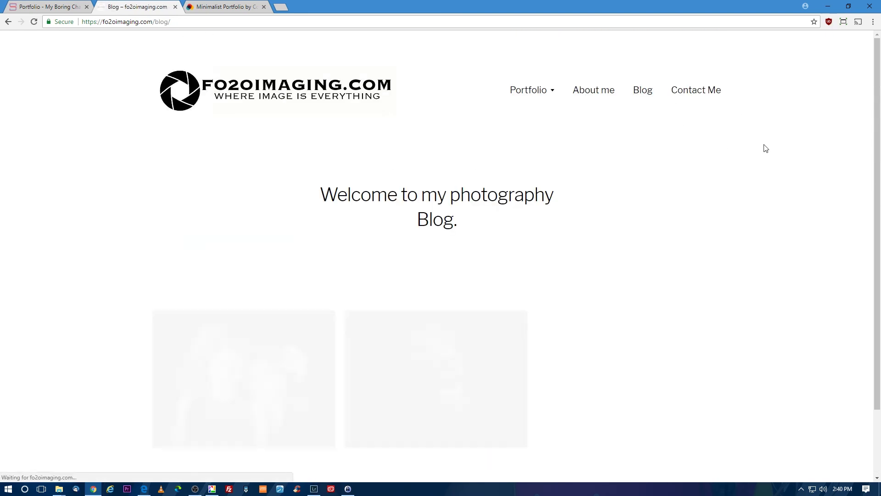
# Open the example site's blog post about the Licentiate and examine its photos, comment form and related post
pyautogui.moveTo(876, 140); pyautogui.dragTo(872, 231)
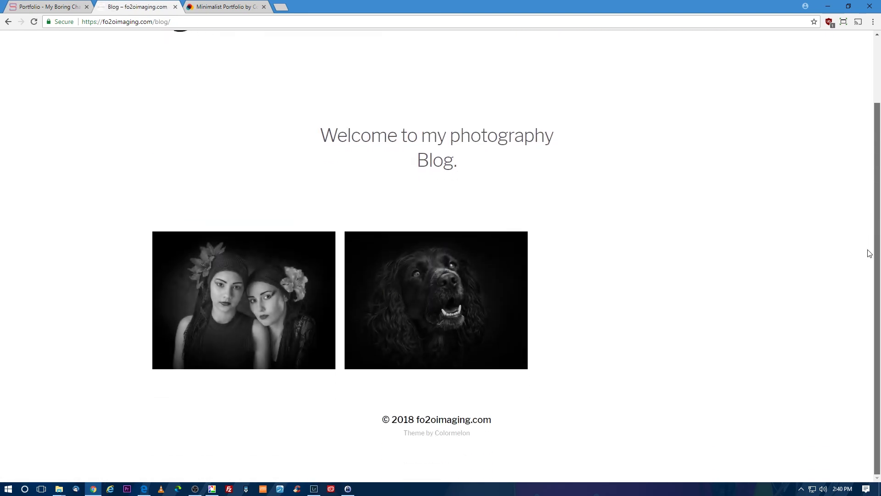
pyautogui.scroll(2, 865, 202)
pyautogui.click(242, 364)
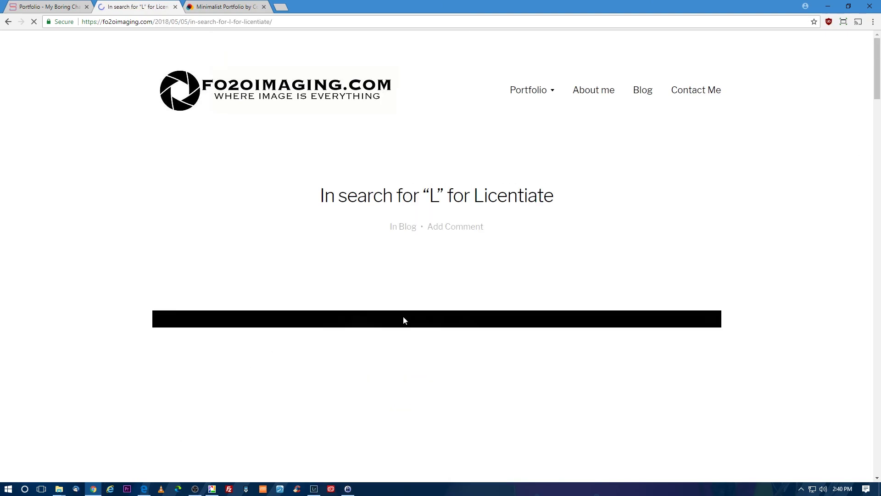
pyautogui.scroll(-20, 863, 237)
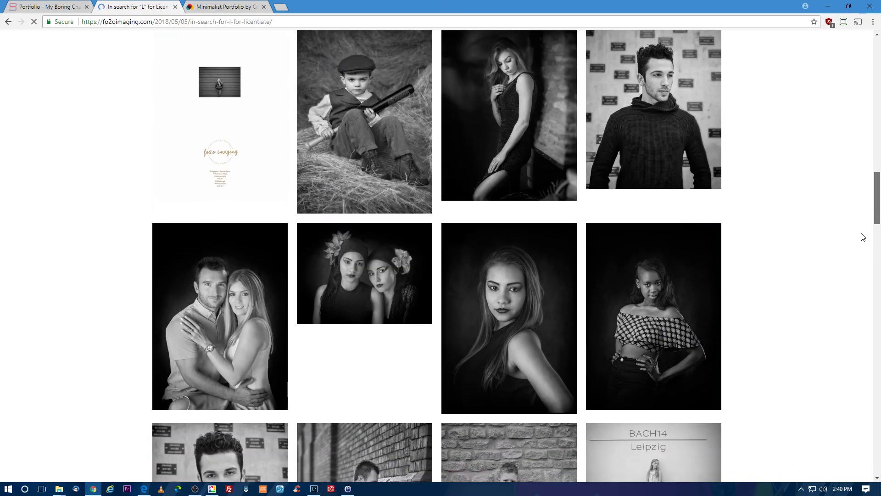
pyautogui.scroll(1, 861, 234)
pyautogui.moveTo(878, 196); pyautogui.dragTo(853, 436)
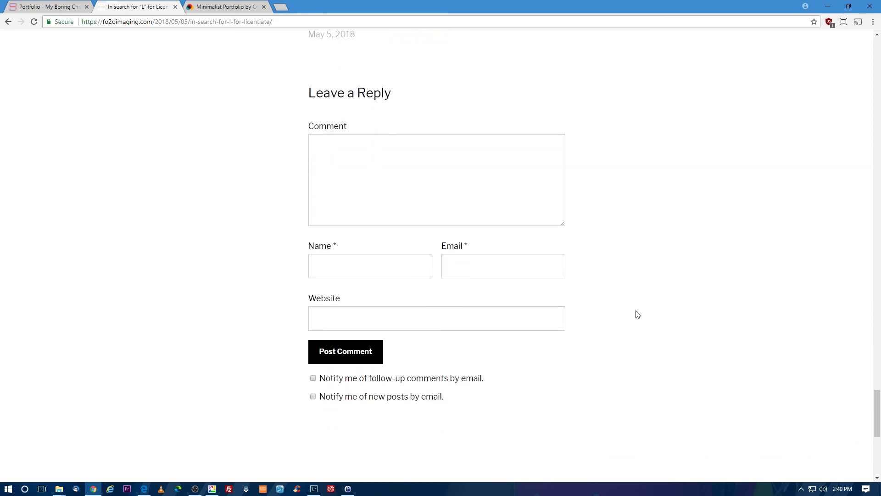
pyautogui.scroll(-6, 622, 268)
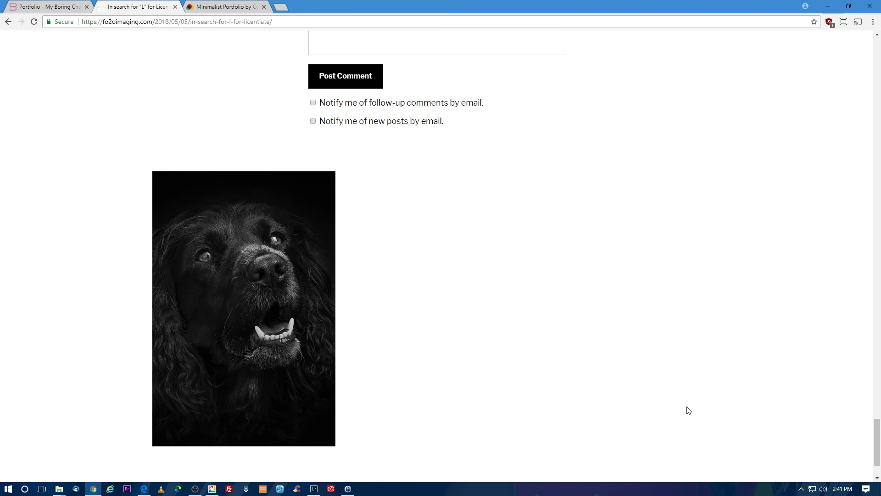
# Switch to the Minimalist Photography theme demo and look through its Summer House album
pyautogui.click(225, 6)
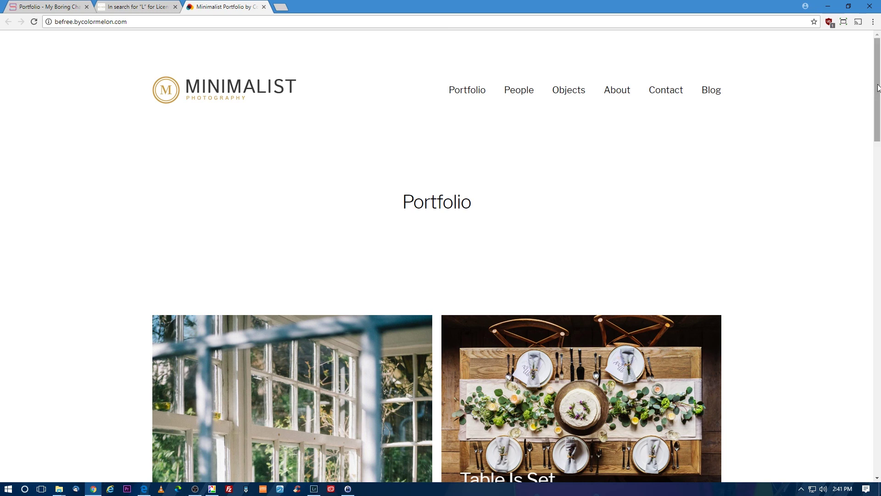
pyautogui.moveTo(878, 88); pyautogui.dragTo(878, 125)
pyautogui.click(356, 236)
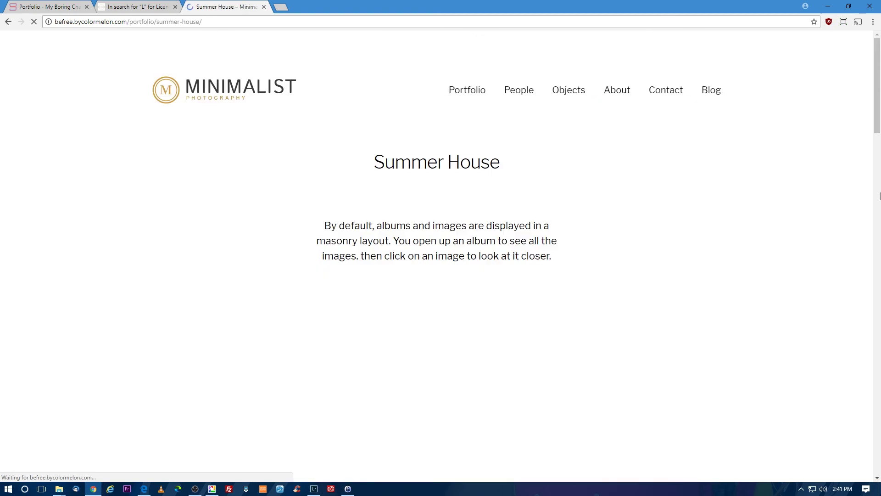
pyautogui.click(879, 197)
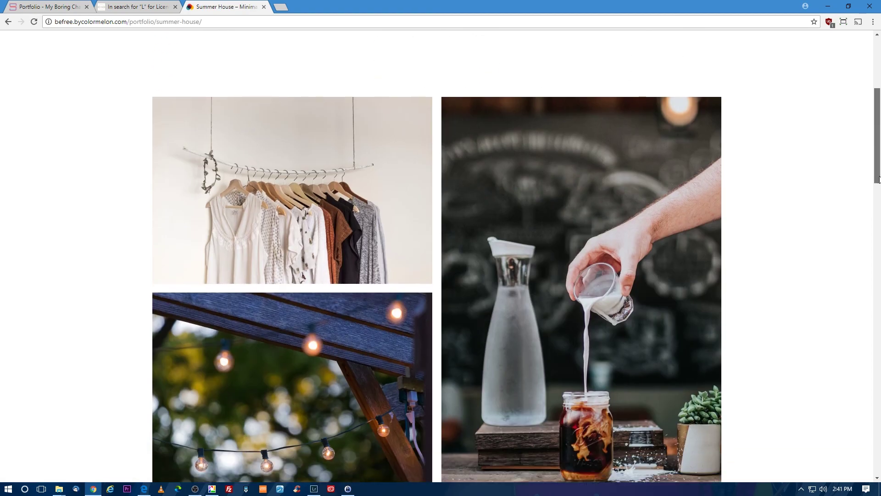
# View the Summer House album photos enlarged, starting from the clothes rack image and advancing two photos, and close the viewer
pyautogui.click(352, 143)
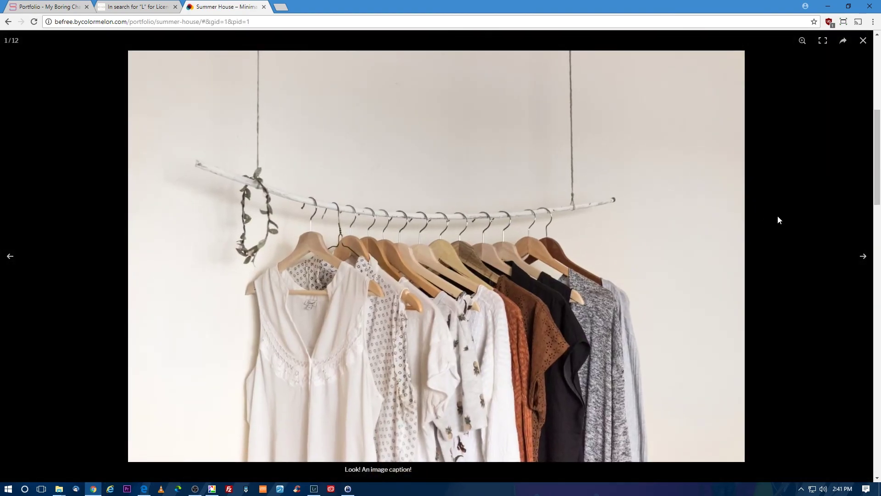
pyautogui.click(864, 256)
pyautogui.click(864, 255)
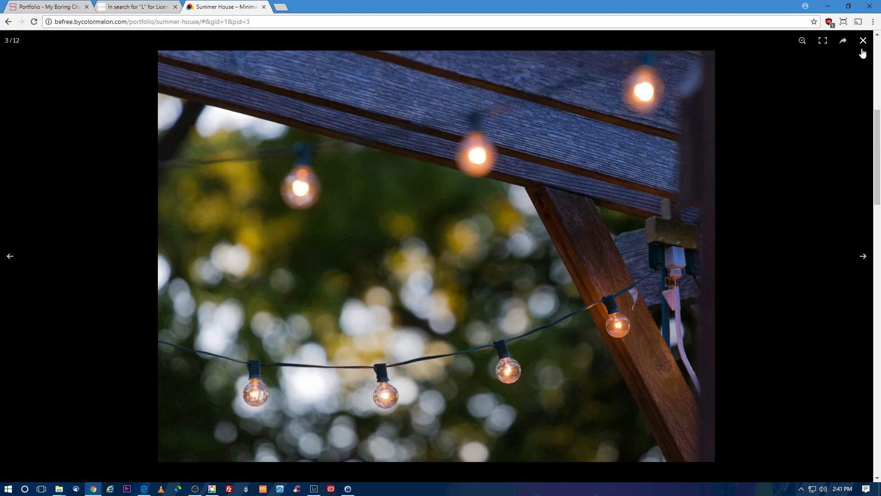
pyautogui.click(864, 41)
pyautogui.moveTo(877, 140); pyautogui.dragTo(867, 32)
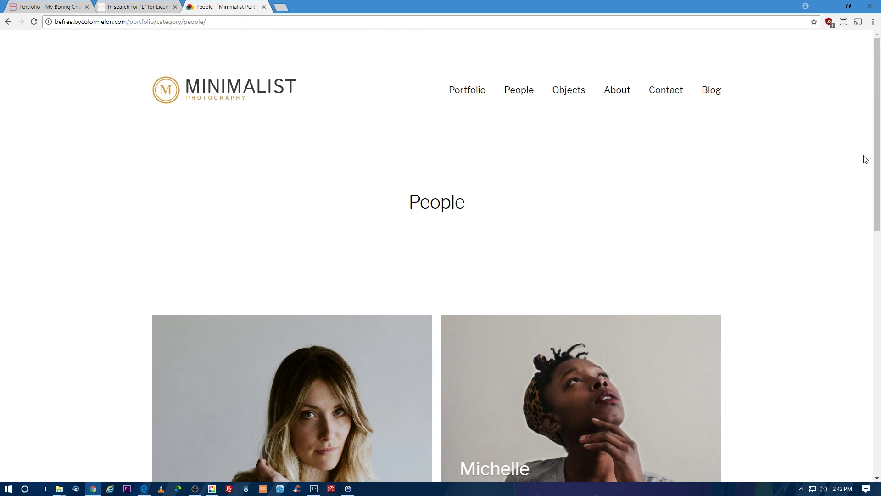
# Look through the albums in the theme demo's People category
pyautogui.scroll(-12, 865, 303)
pyautogui.scroll(7, 865, 322)
pyautogui.scroll(5, 865, 226)
# Switch to the example site's Licentiate post and reveal the categories under its Portfolio navigation entry
pyautogui.click(137, 7)
pyautogui.scroll(15, 675, 271)
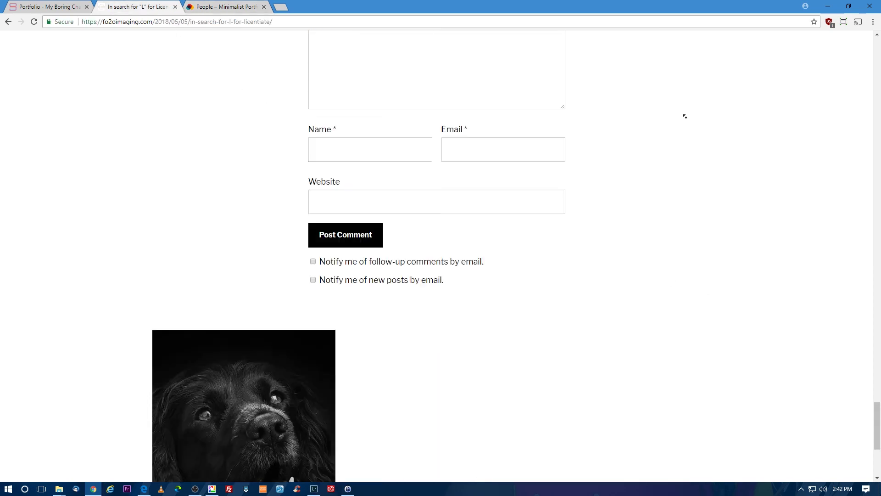
pyautogui.moveTo(541, 96)
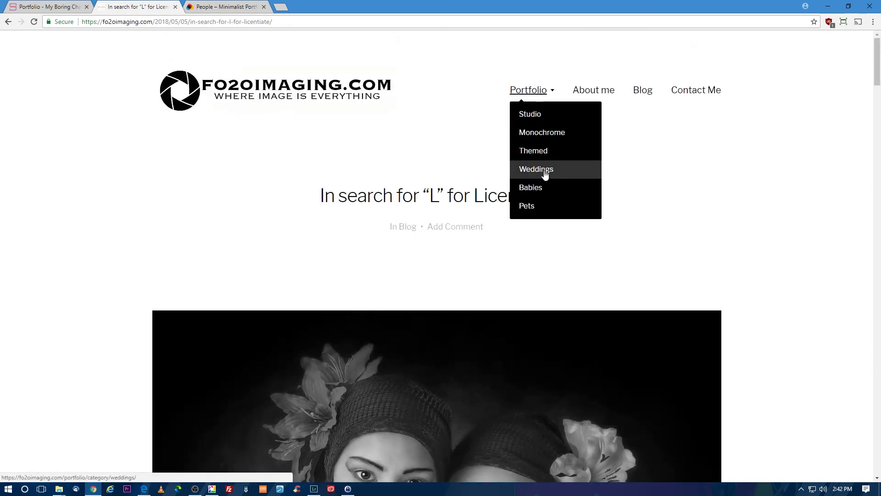
# Return to the Minimalist Photography demo and look through its Objects category
pyautogui.hotkey('ctrl', 'Tab')
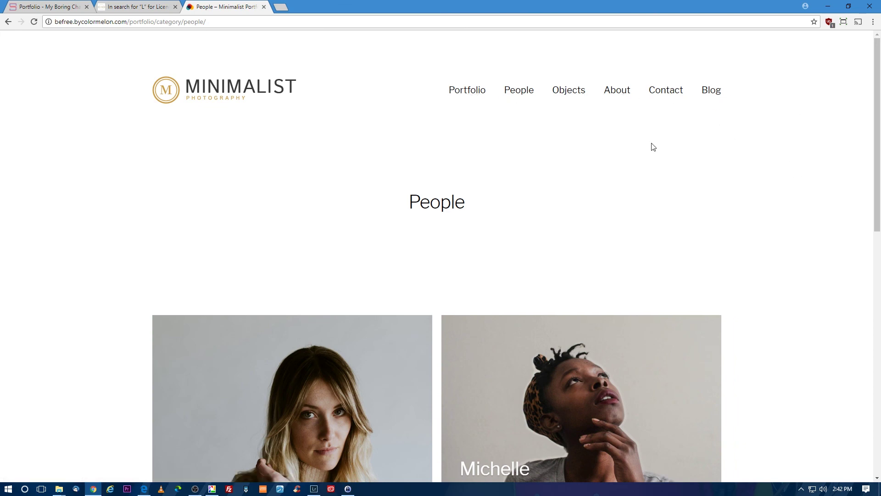
pyautogui.click(563, 95)
pyautogui.scroll(-15, 734, 183)
pyautogui.scroll(15, 863, 207)
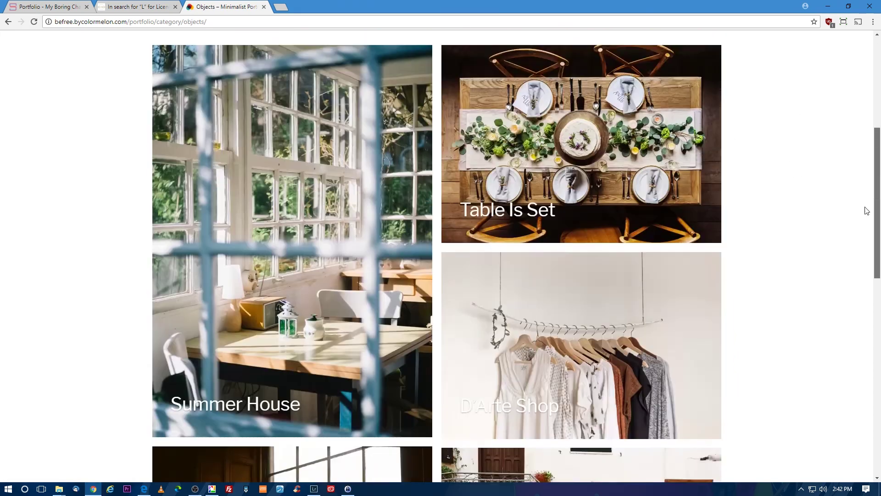
# Look over the theme demo's About and Contact pages
pyautogui.click(628, 94)
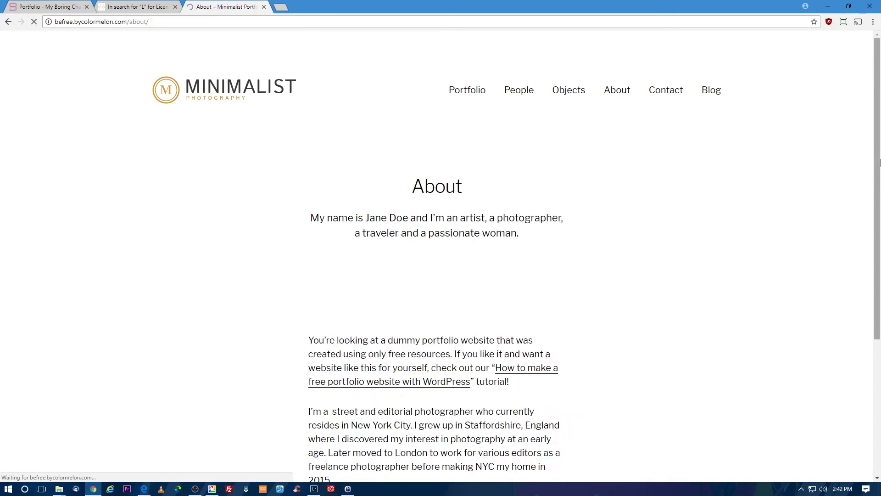
pyautogui.moveTo(875, 142); pyautogui.dragTo(871, 109)
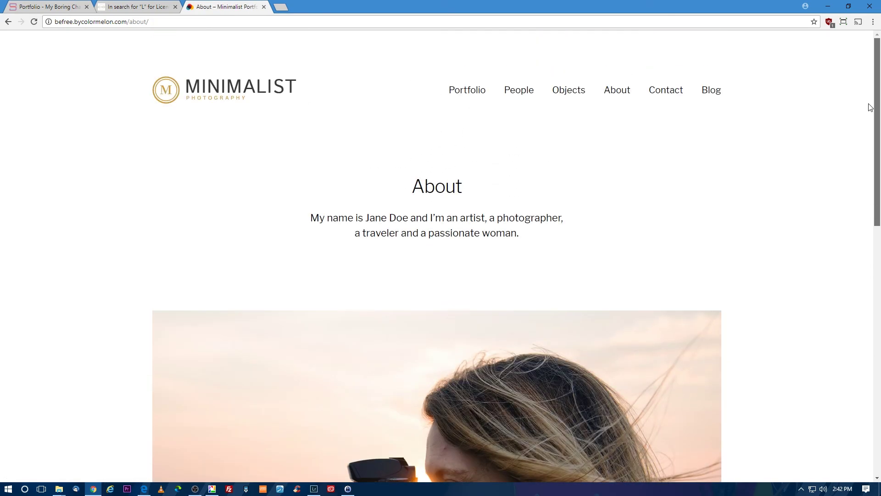
pyautogui.click(668, 94)
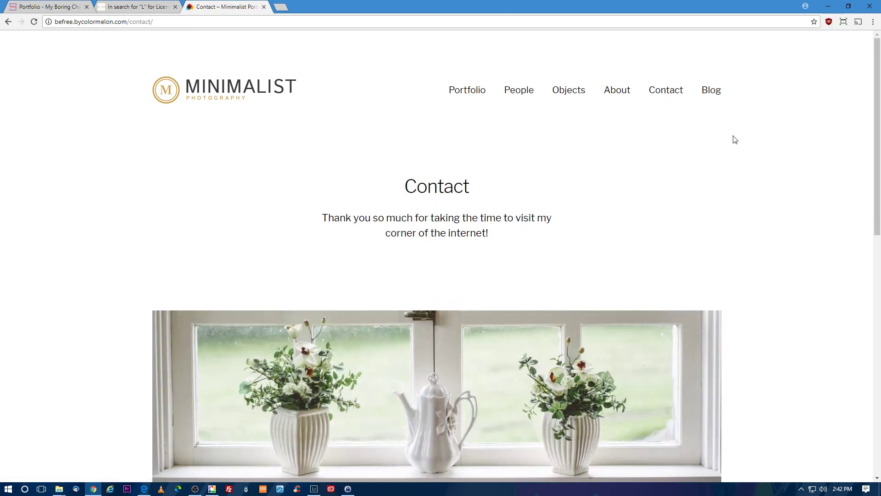
pyautogui.moveTo(879, 160); pyautogui.dragTo(878, 138)
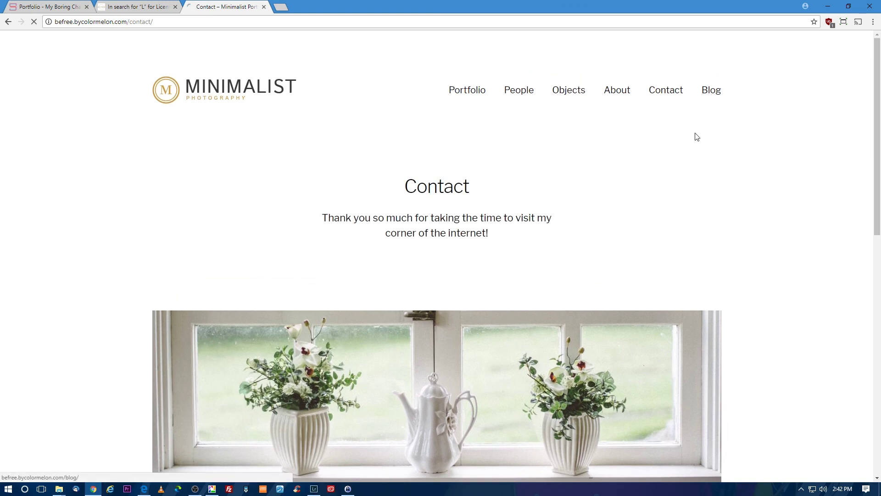
# Open The Little Shop post from the theme demo's blog and read through to the related posts at its end
pyautogui.scroll(-1, 291, 233)
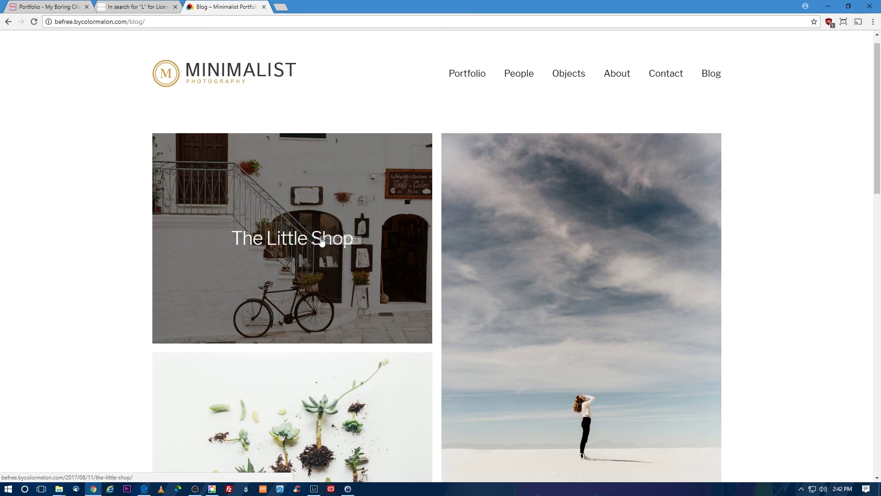
pyautogui.click(325, 242)
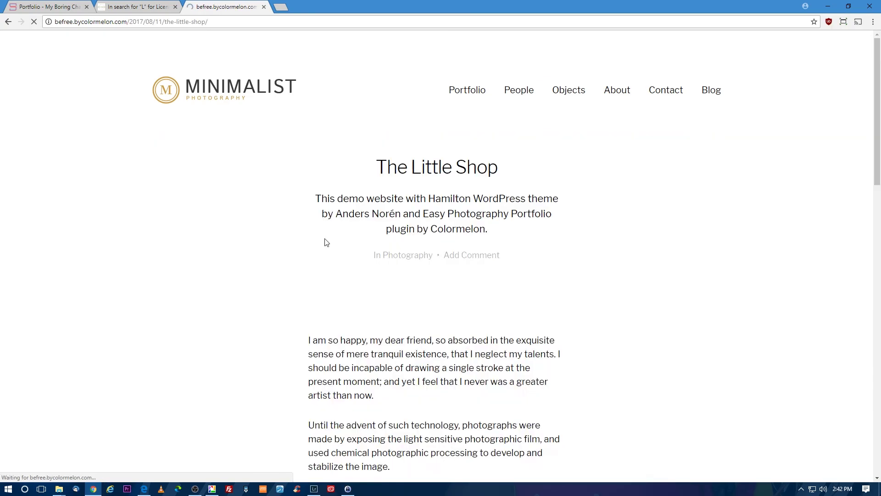
pyautogui.scroll(-5, 879, 216)
pyautogui.moveTo(878, 150); pyautogui.dragTo(812, 456)
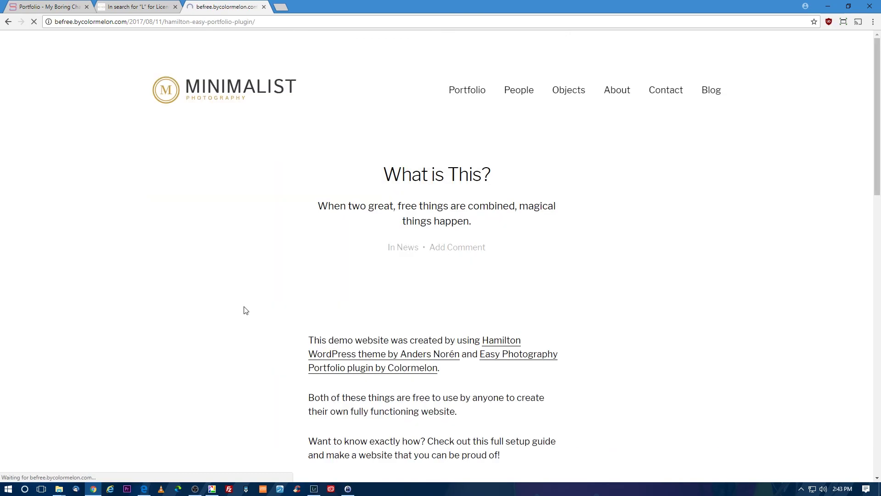
# Look through the demo's What is This? post and the related Summer Wine post, and return to the demo's home page
pyautogui.scroll(-6, 874, 197)
pyautogui.scroll(-20, 875, 198)
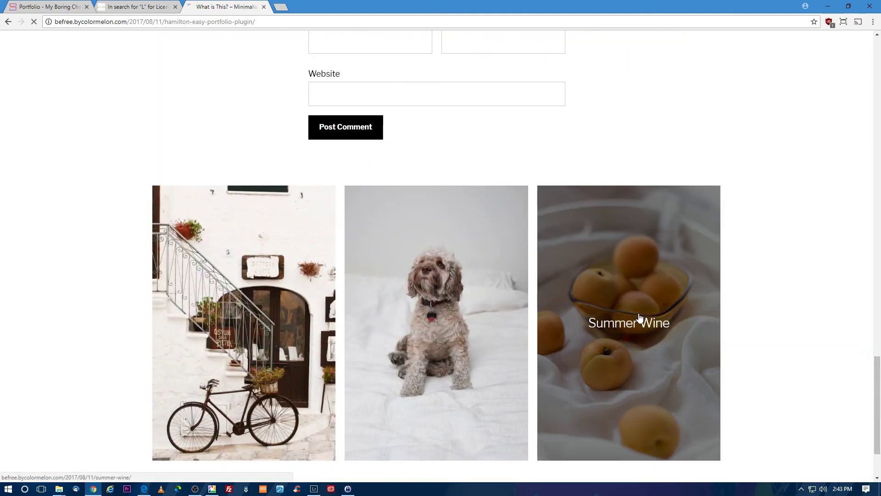
pyautogui.click(639, 316)
pyautogui.moveTo(873, 117); pyautogui.dragTo(878, 87)
pyautogui.click(206, 96)
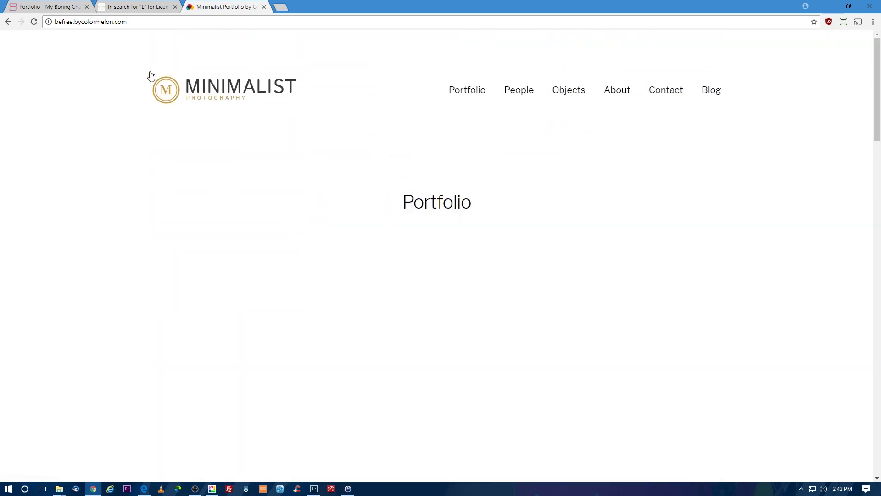
# Switch back to the Snippets site and look over its portfolio home page
pyautogui.click(48, 7)
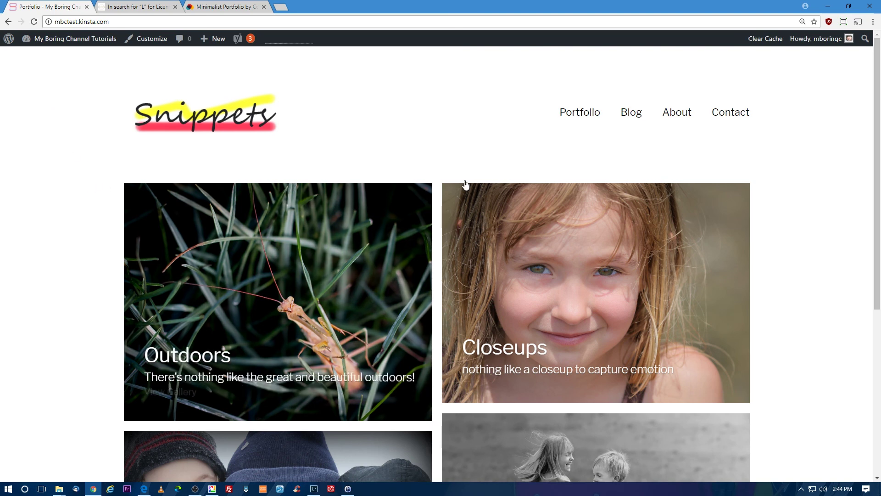
pyautogui.moveTo(877, 162); pyautogui.dragTo(869, 122)
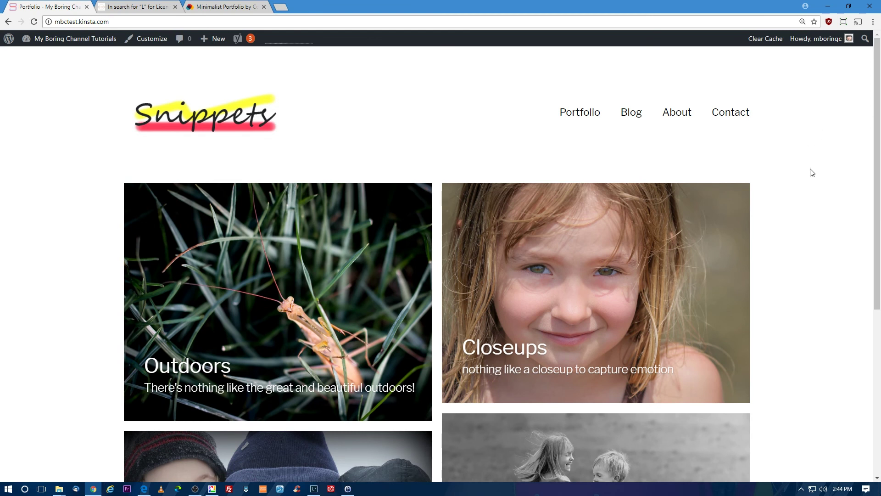